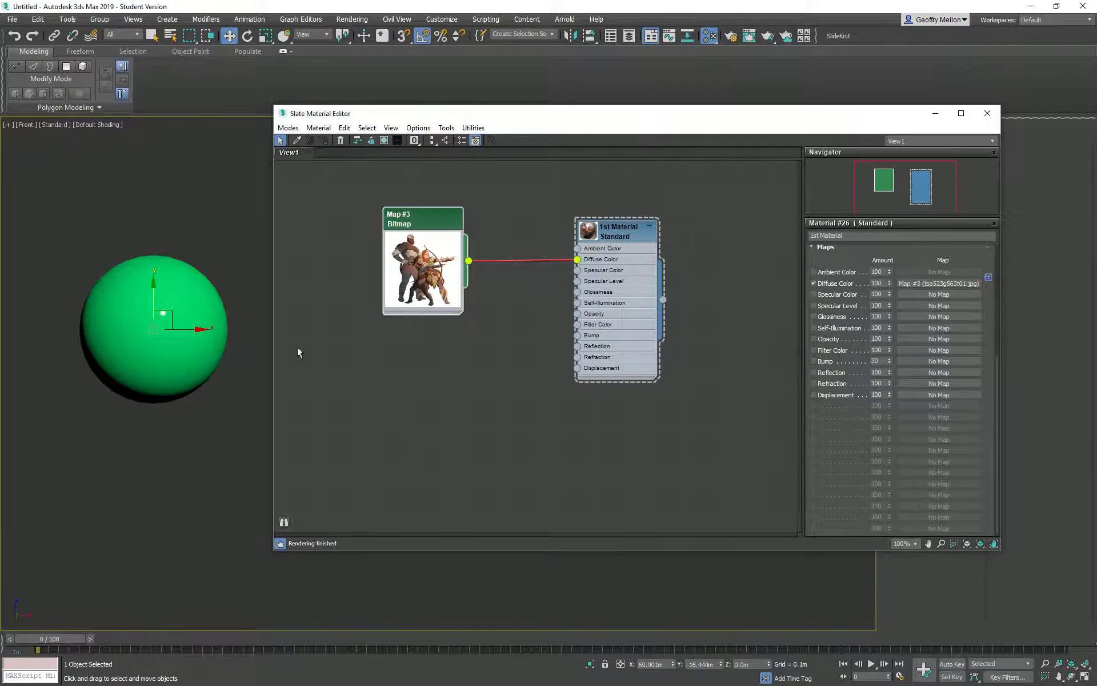
Turn on viewport display of the diffuse bitmap and inspect the textured sphere from several angles.
scroll(926, 249, up, 4)
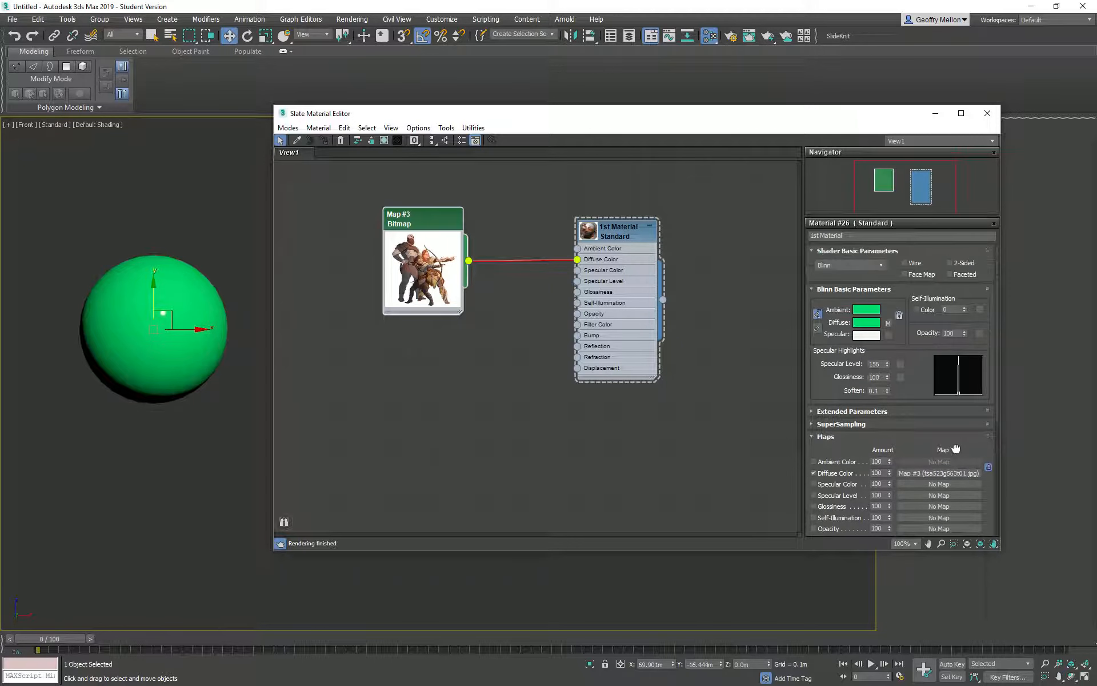
scroll(926, 249, down, 2)
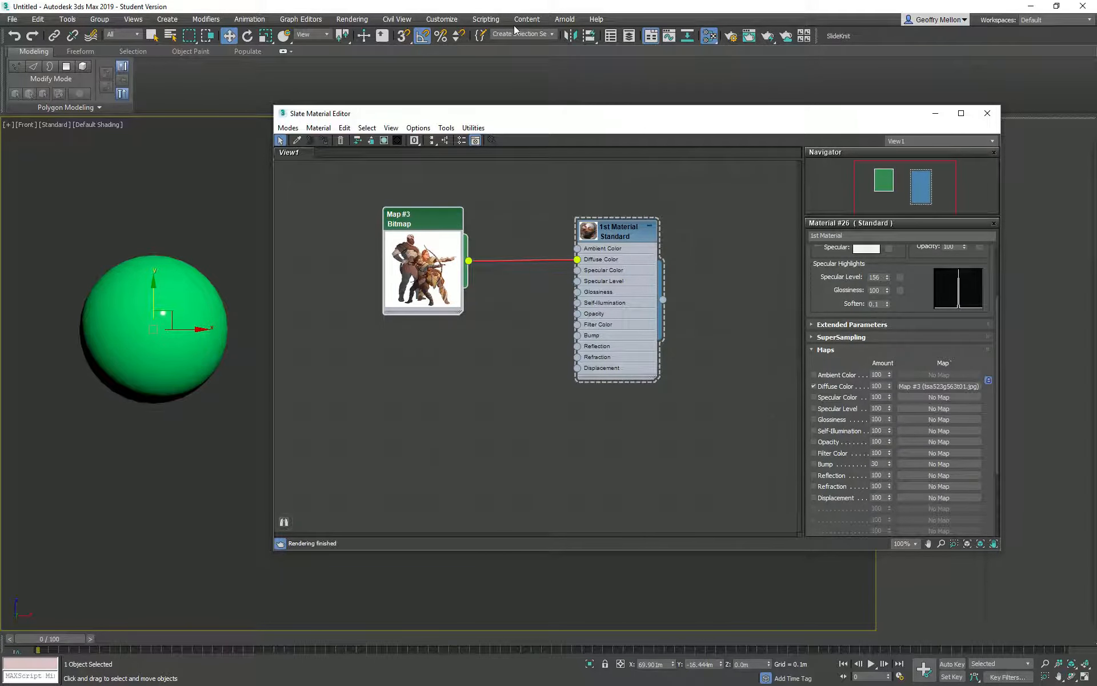
click(384, 141)
drag(211, 196, 237, 217)
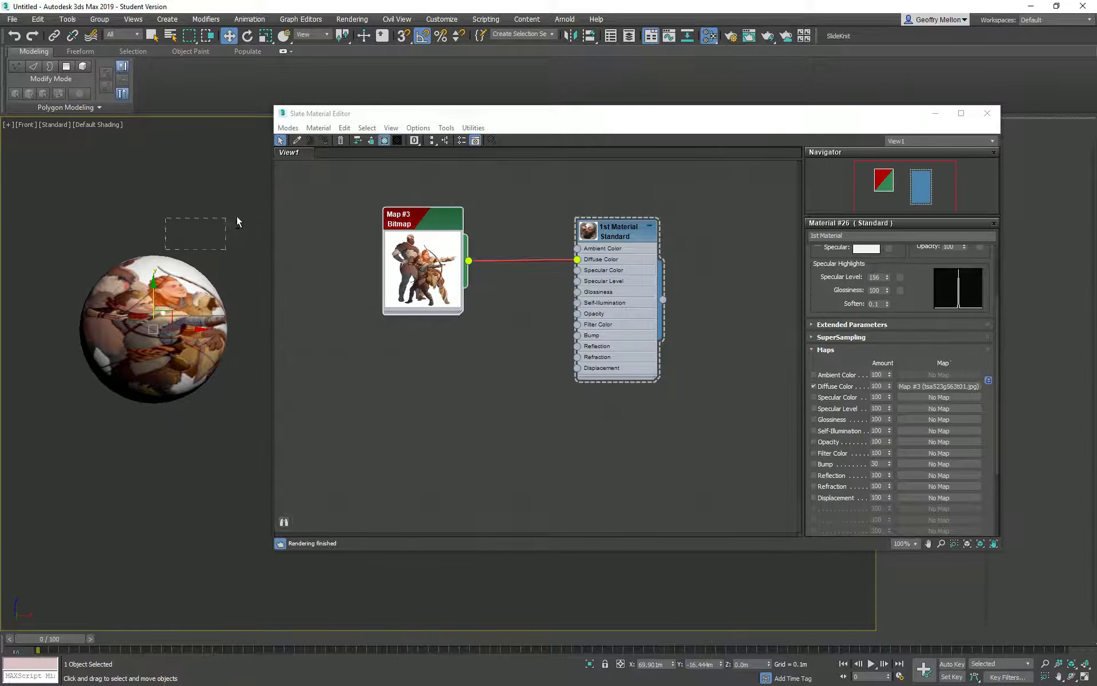
alt+middle_drag(83, 224, 71, 191)
scroll(152, 218, up, 3)
scroll(171, 229, down, 5)
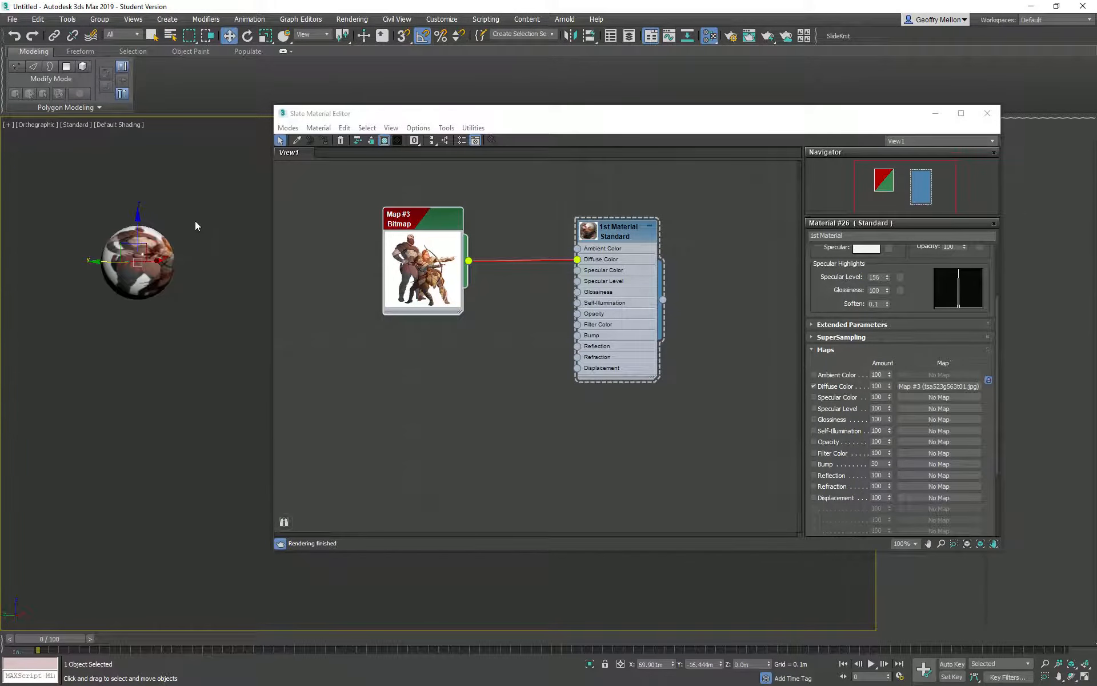
scroll(173, 245, up, 6)
middle_drag(140, 203, 183, 194)
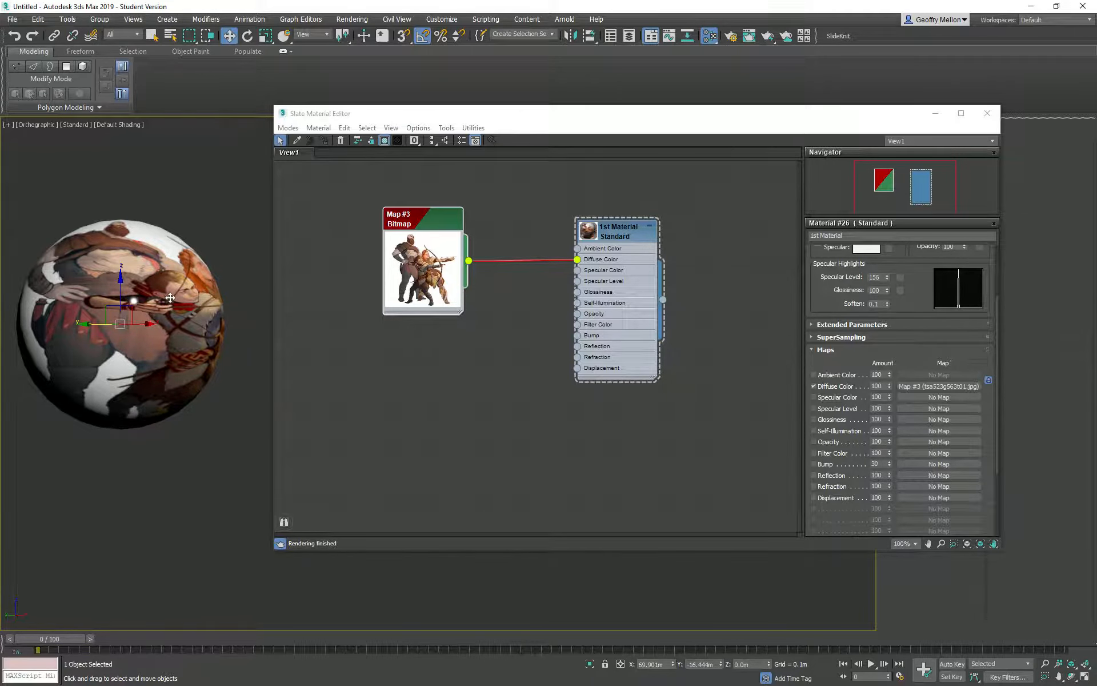
Toggle the bitmap's shaded viewport display off and back on for the sphere.
click(214, 174)
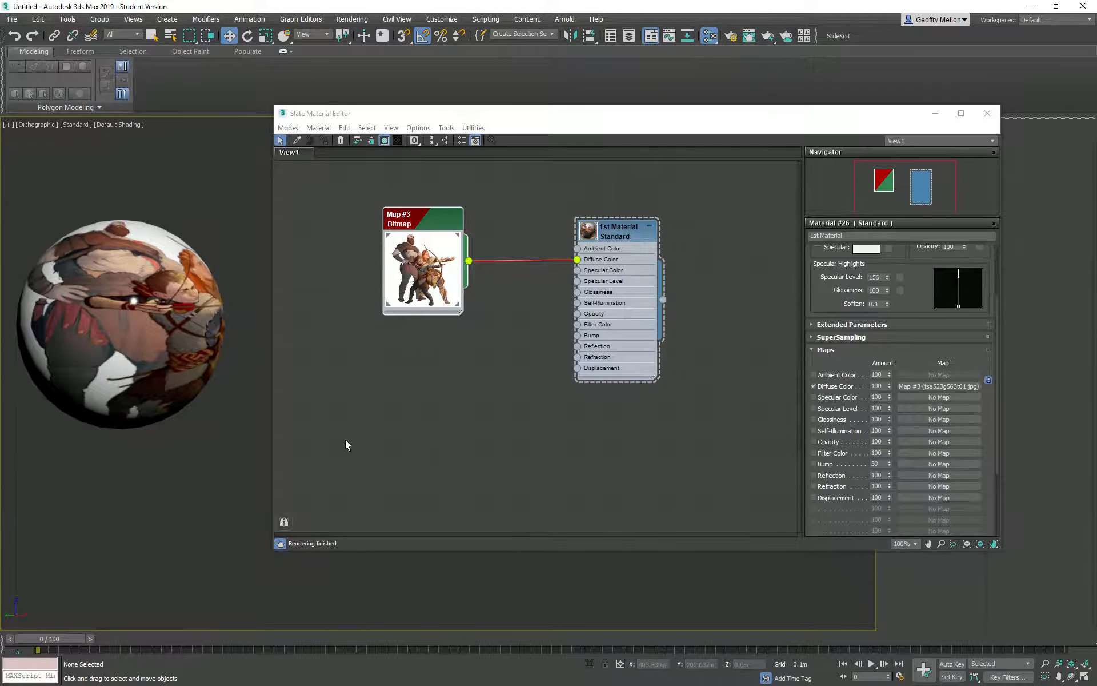
click(384, 141)
click(163, 302)
click(384, 141)
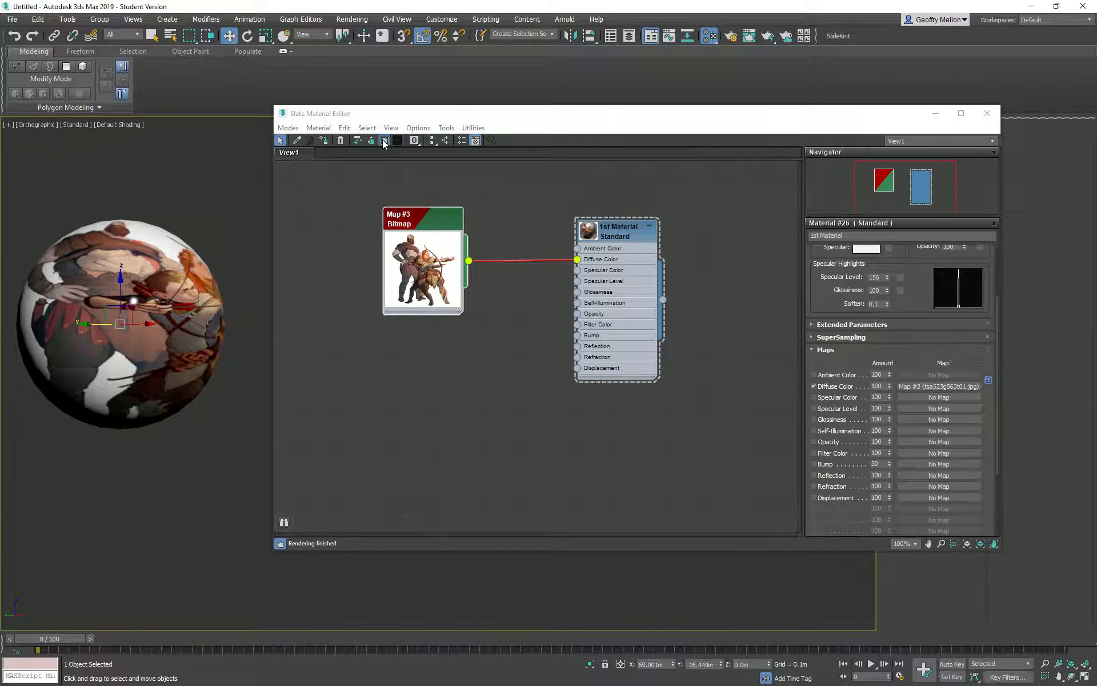
click(384, 140)
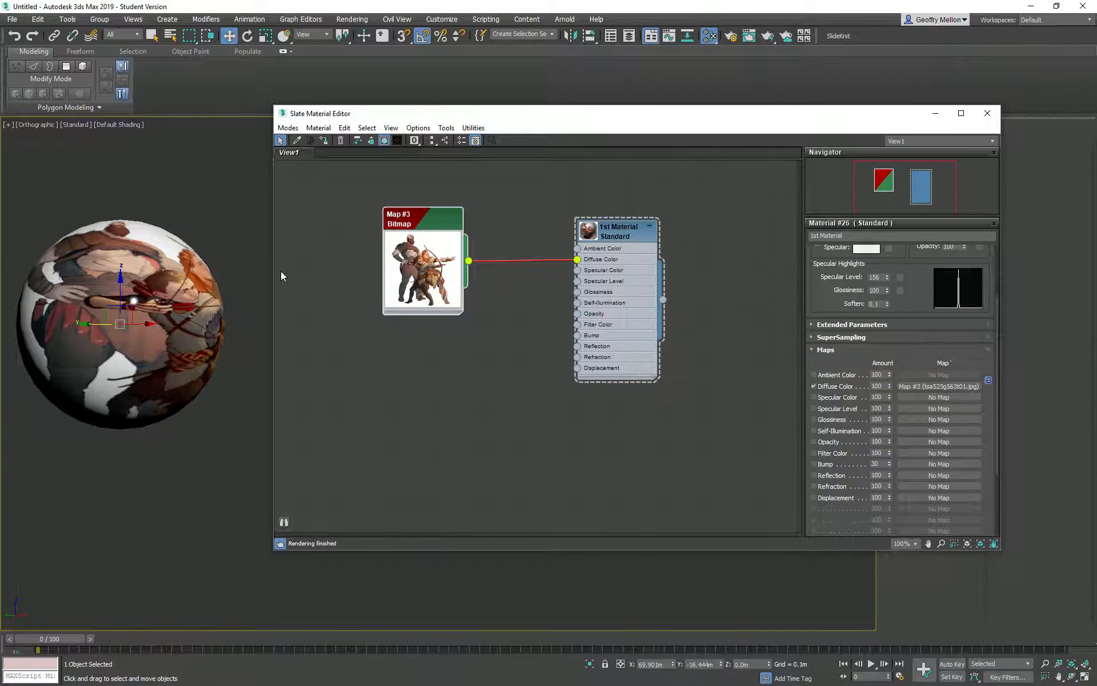
Move the bitmap node farther from the 1st Material node and also connect its output to the Bump slot.
right_click(425, 227)
mouse_move(419, 213)
mouse_down()
mouse_move(383, 177)
mouse_move(405, 215)
mouse_up()
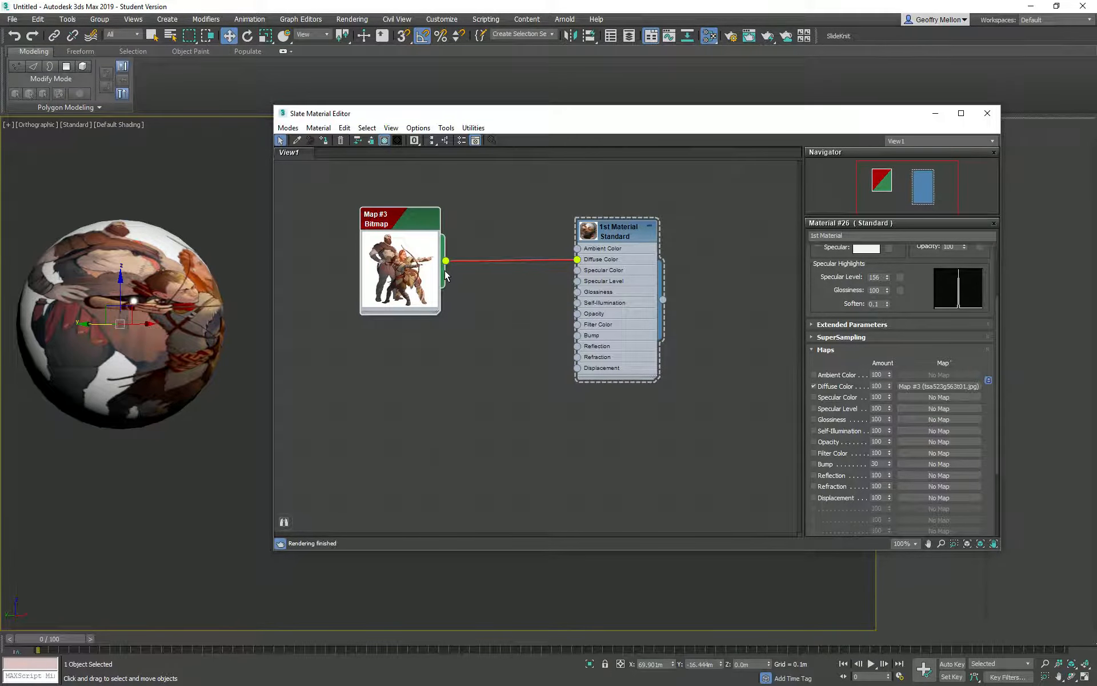
drag(445, 263, 576, 339)
alt+middle_drag(243, 195, 273, 242)
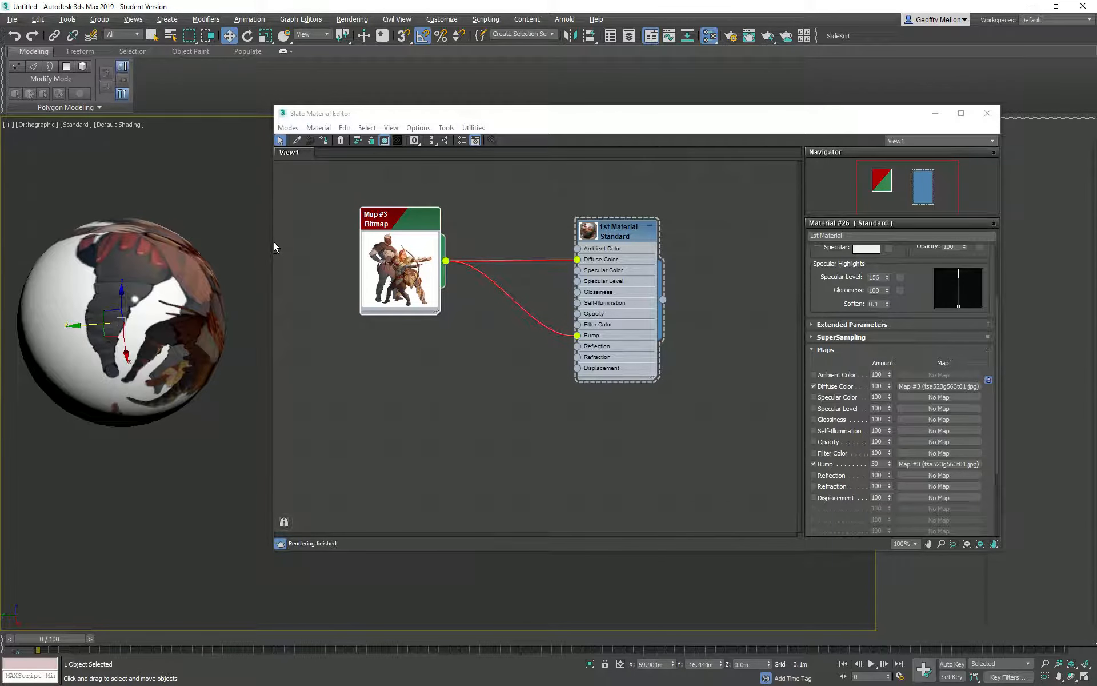
Set the 1st Material's Bump amount to 100 and lower its Glossiness to 44.
drag(882, 464, 802, 437)
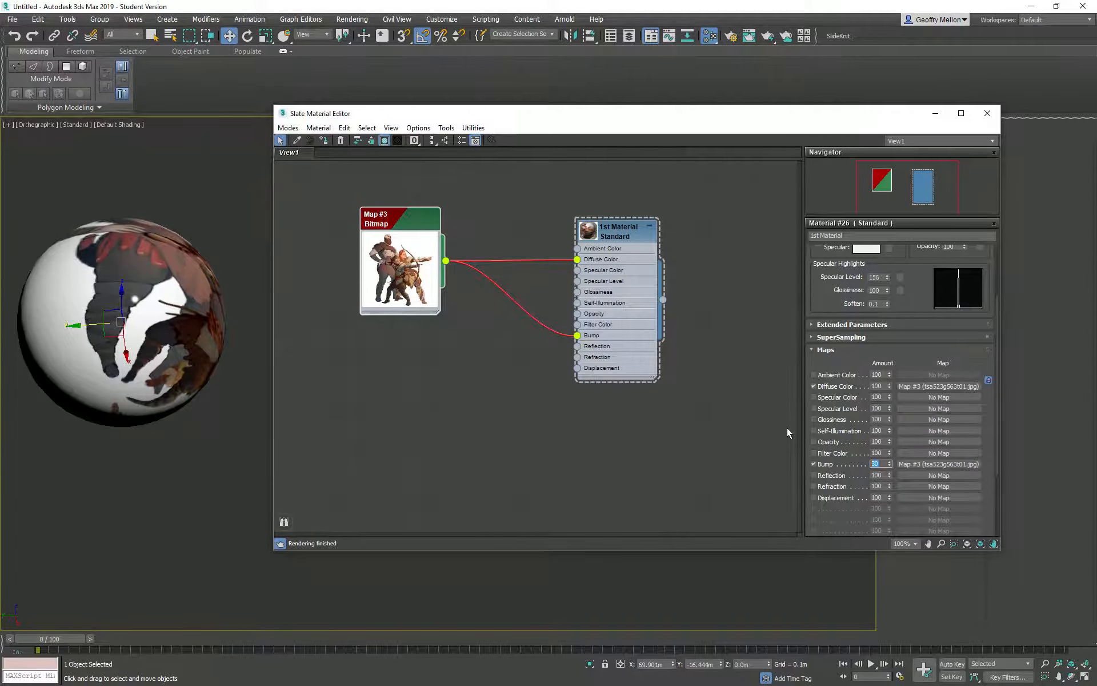
text(100)
key(Return)
alt+middle_drag(143, 257, 179, 289)
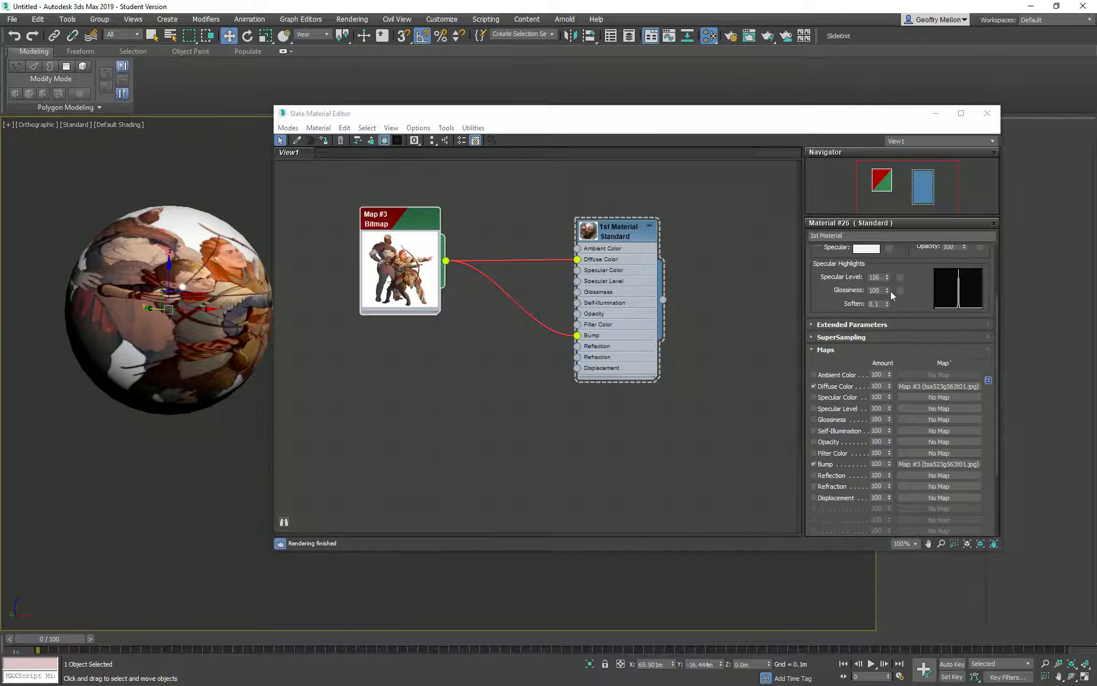
drag(887, 290, 895, 324)
alt+middle_drag(184, 366, 146, 337)
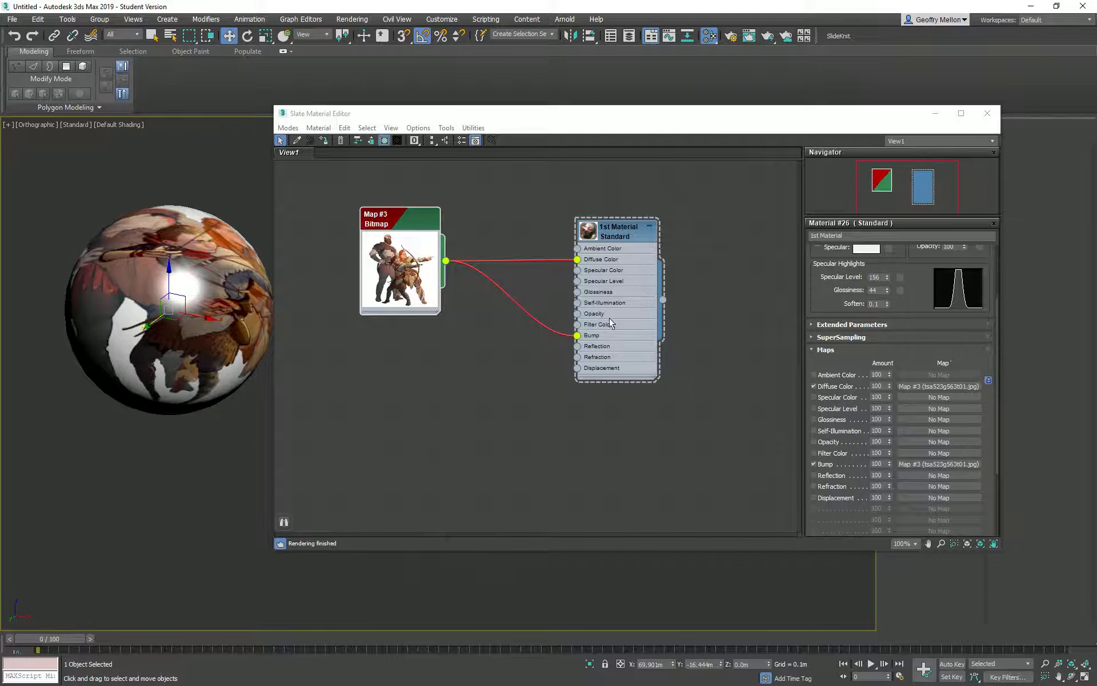
Disconnect the bitmap from the Bump slot and add a general Checker map below the bitmap node.
drag(579, 336, 457, 492)
right_click(433, 347)
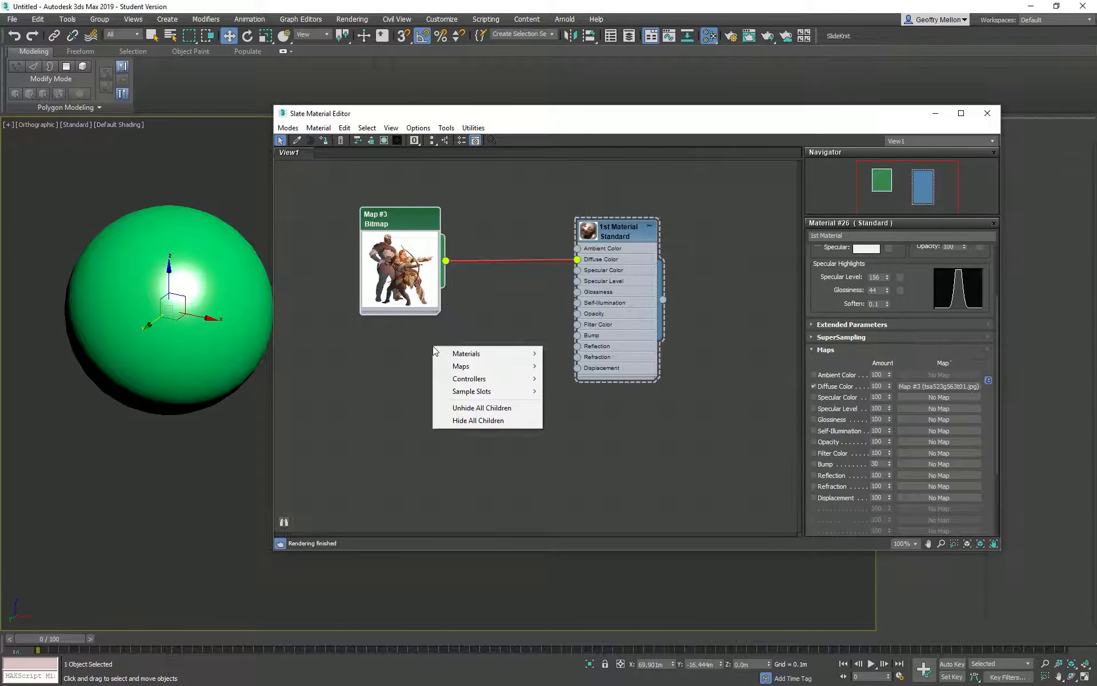
mouse_move(502, 354)
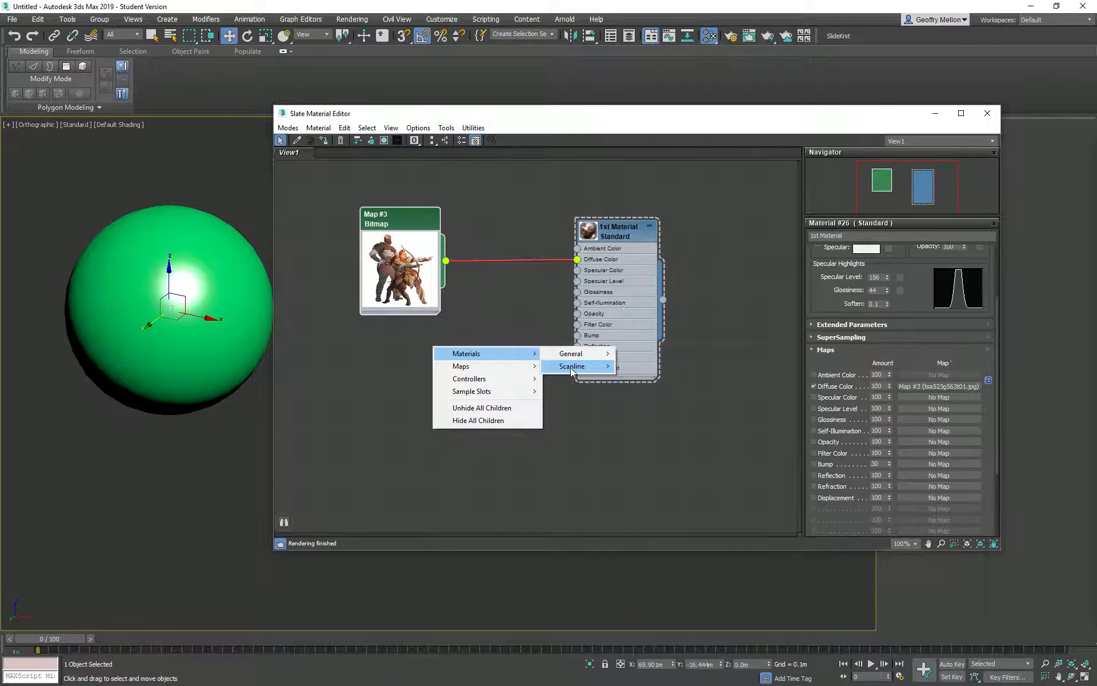
mouse_move(604, 355)
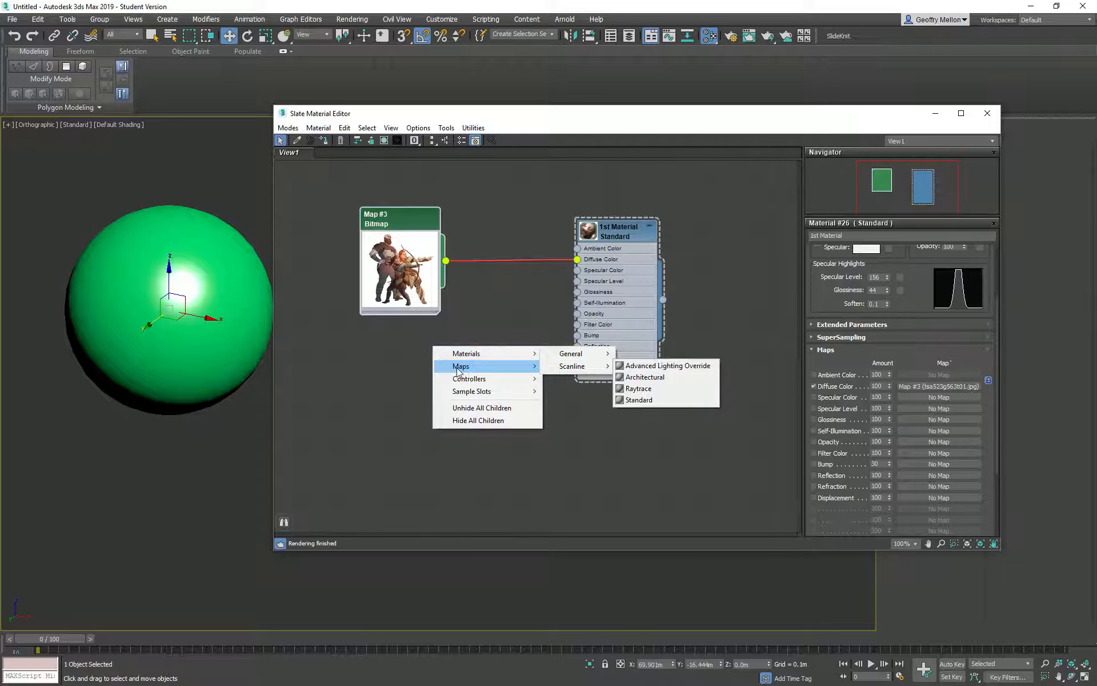
mouse_move(567, 372)
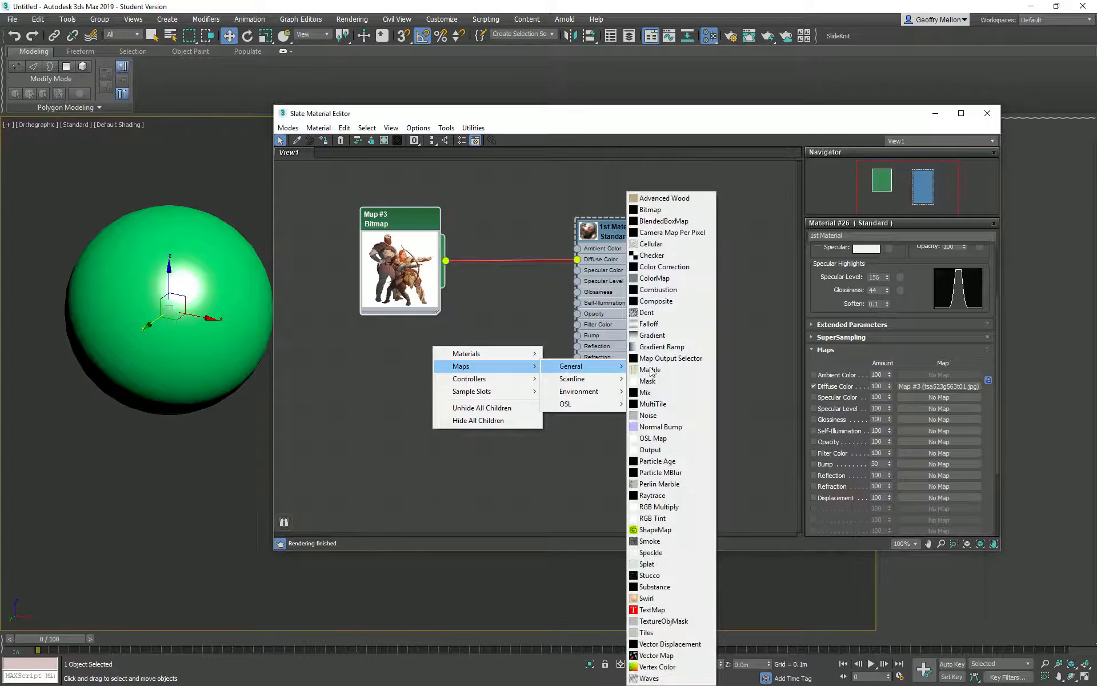
click(670, 249)
drag(451, 345, 417, 346)
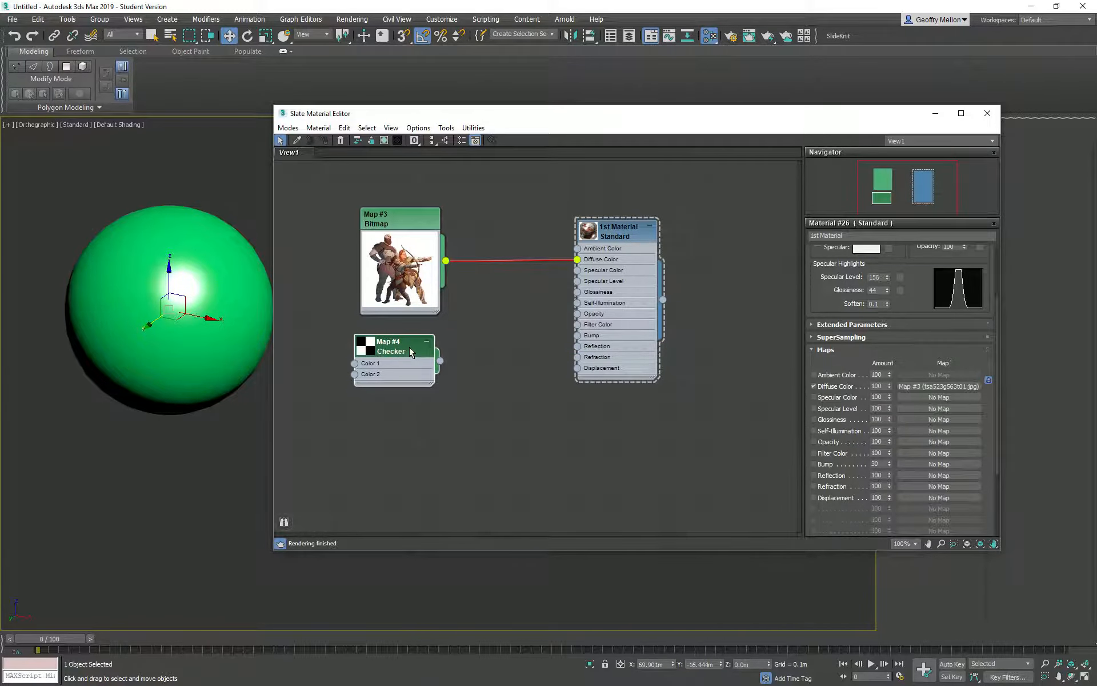
Display the whole 1st Material shaded on the sphere in the viewport.
click(398, 227)
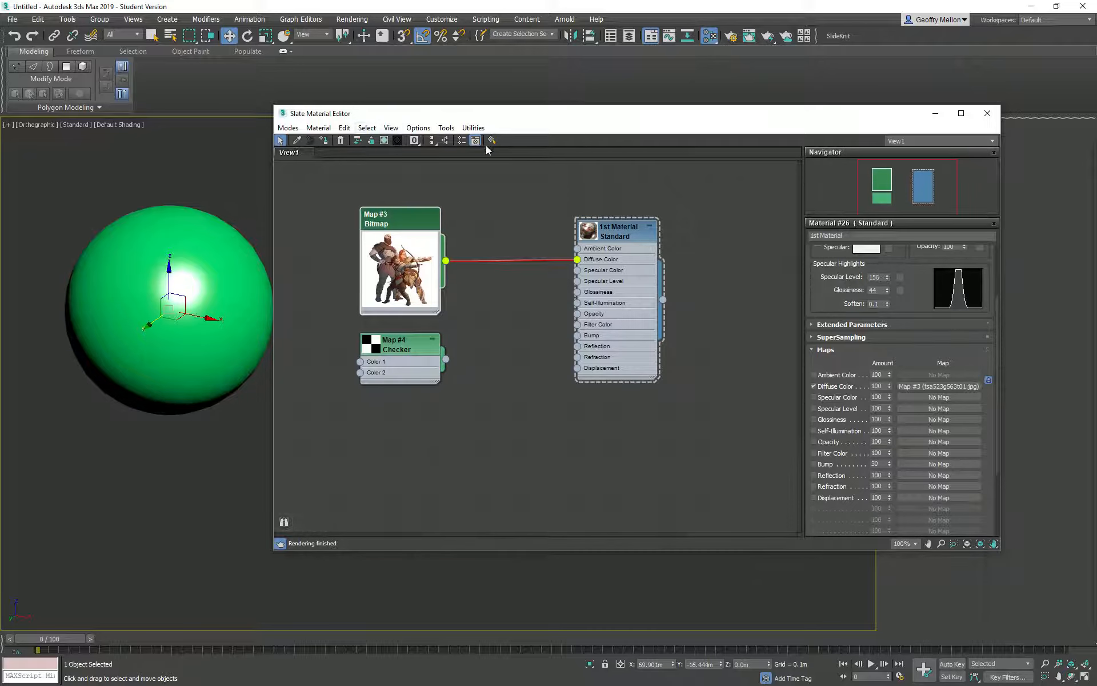
click(626, 231)
click(386, 141)
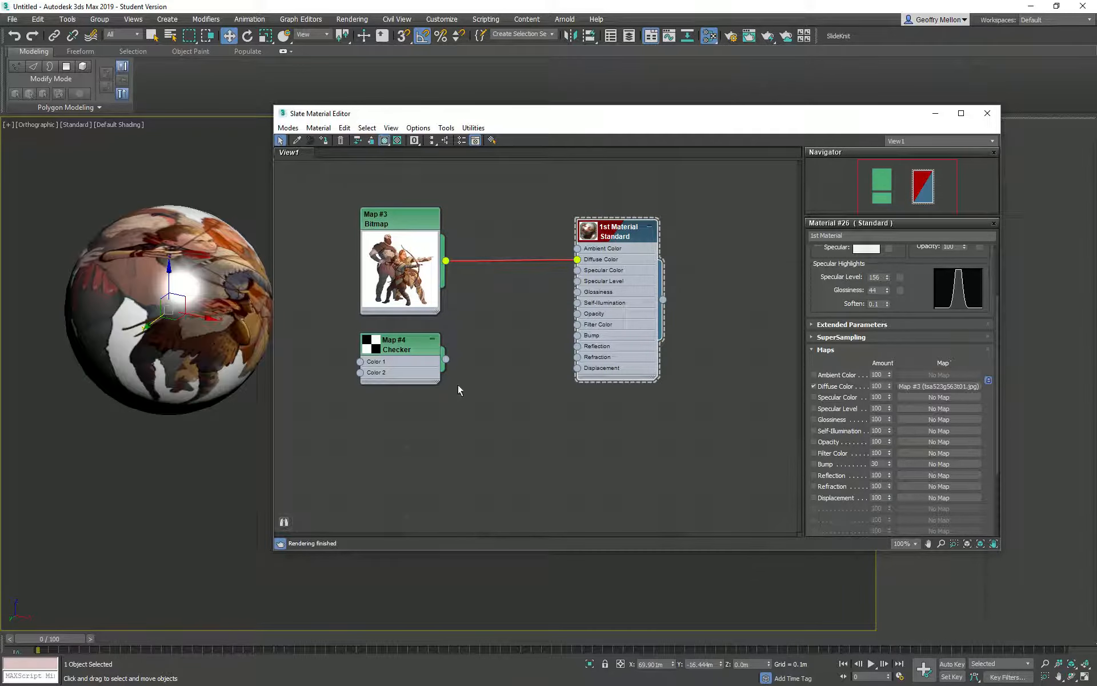
Switch the viewport display to the bitmap map alone and back to the 1st Material.
click(410, 211)
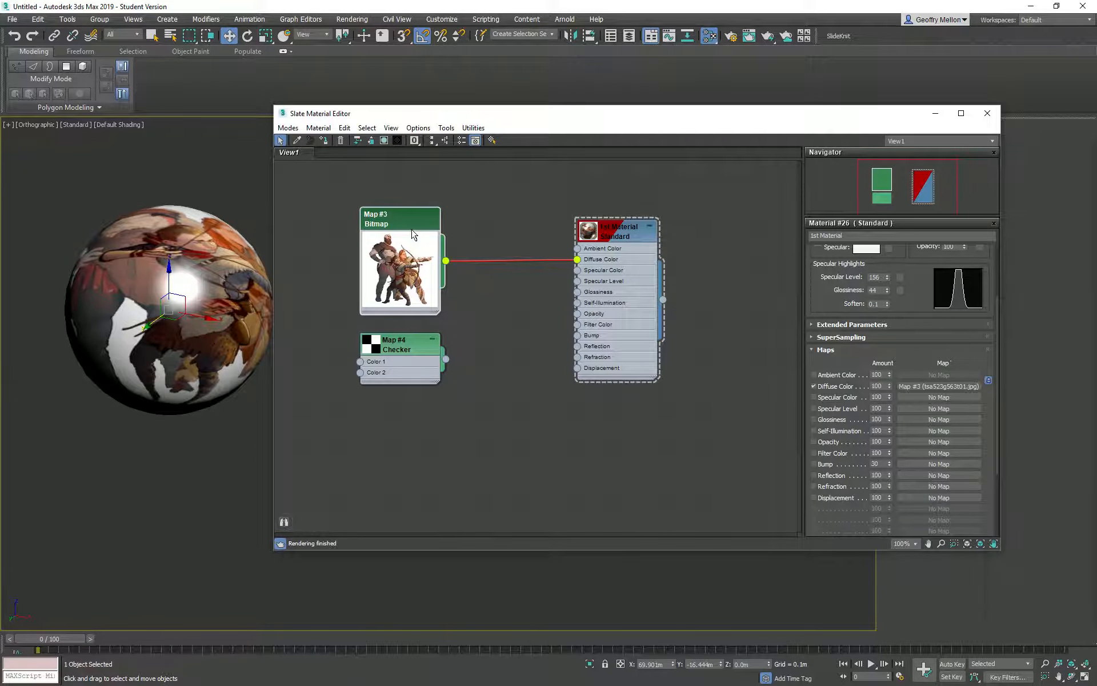
click(385, 141)
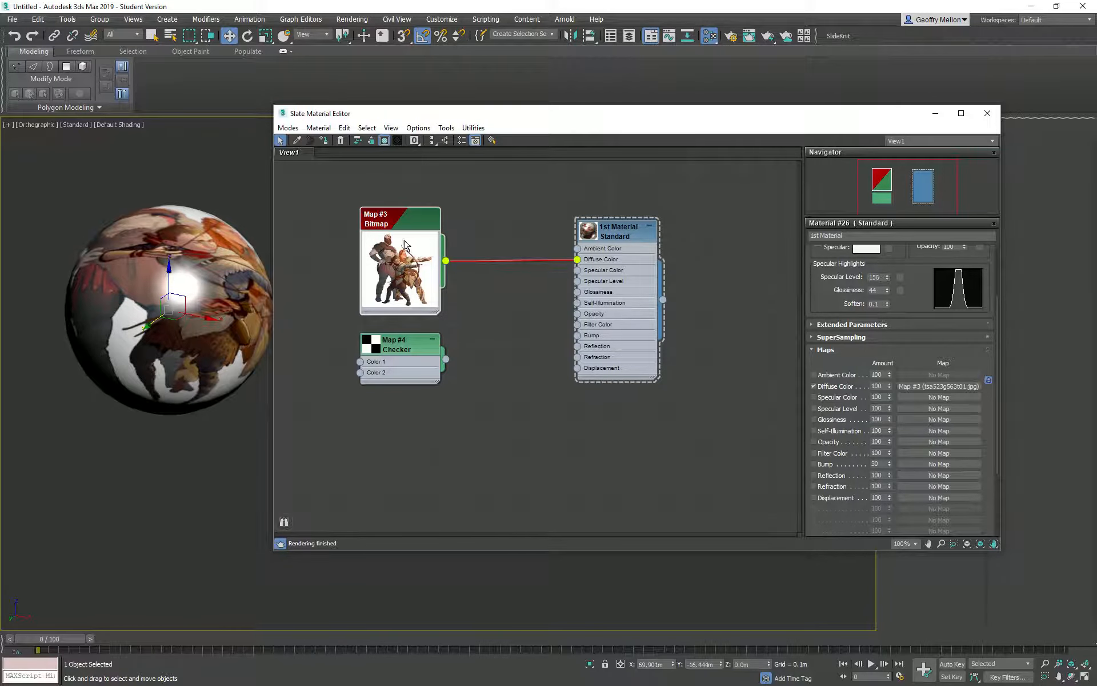
click(618, 230)
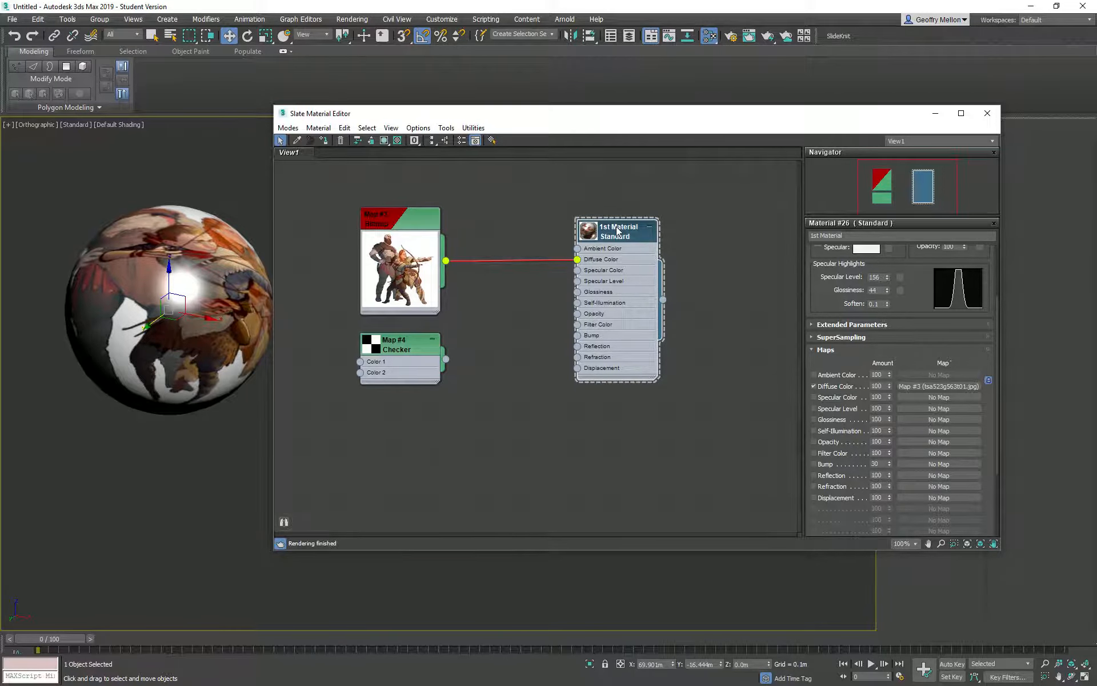
click(398, 142)
click(384, 141)
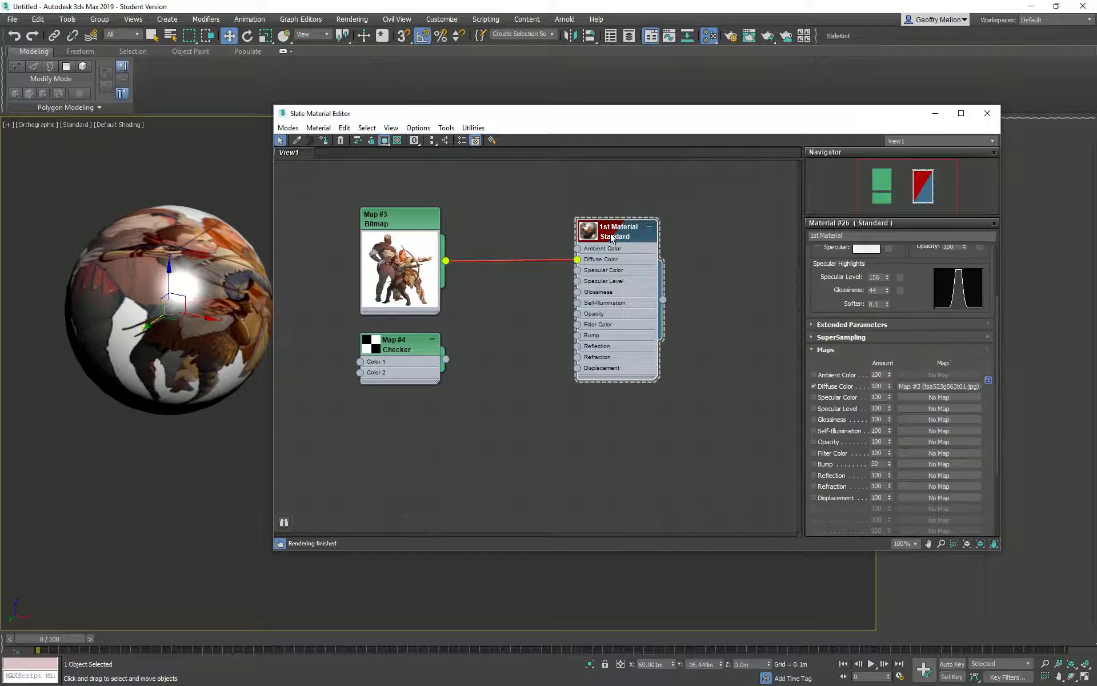
Connect the Checker map's output to the 1st Material's Bump slot and look at the sphere.
drag(519, 370, 577, 338)
key(ctrl+z)
scroll(463, 387, down, 3)
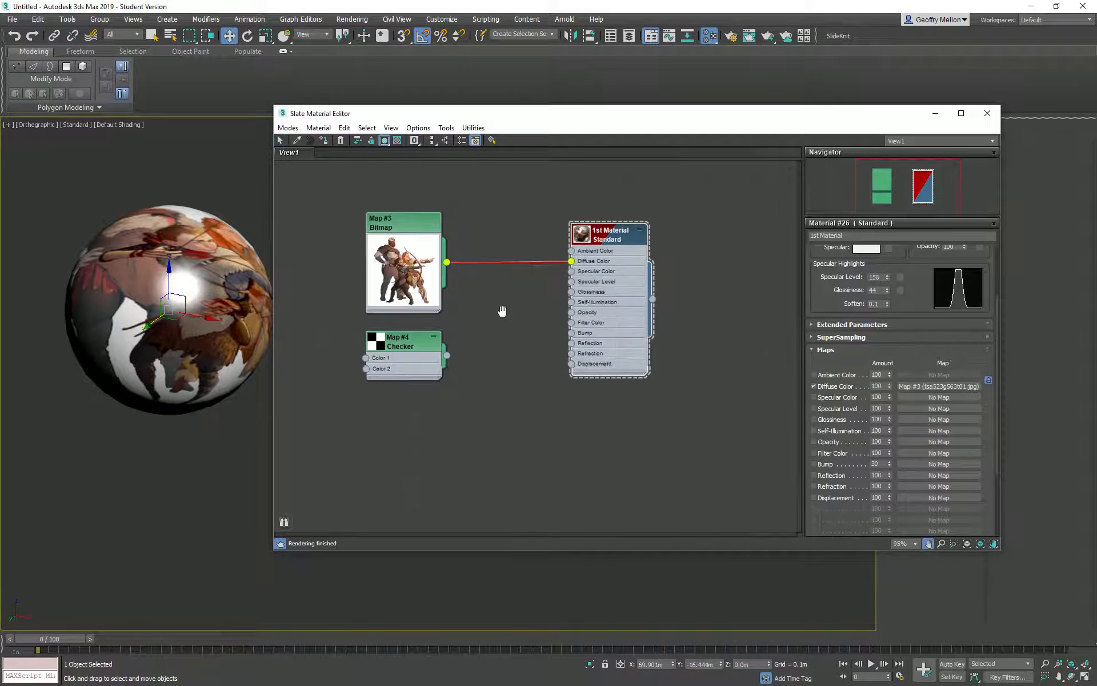
middle_drag(173, 331, 173, 407)
scroll(174, 407, down, 2)
mouse_move(174, 407)
alt+middle_down()
mouse_move(169, 483)
mouse_move(272, 370)
mouse_move(140, 397)
mouse_move(165, 414)
alt+middle_up()
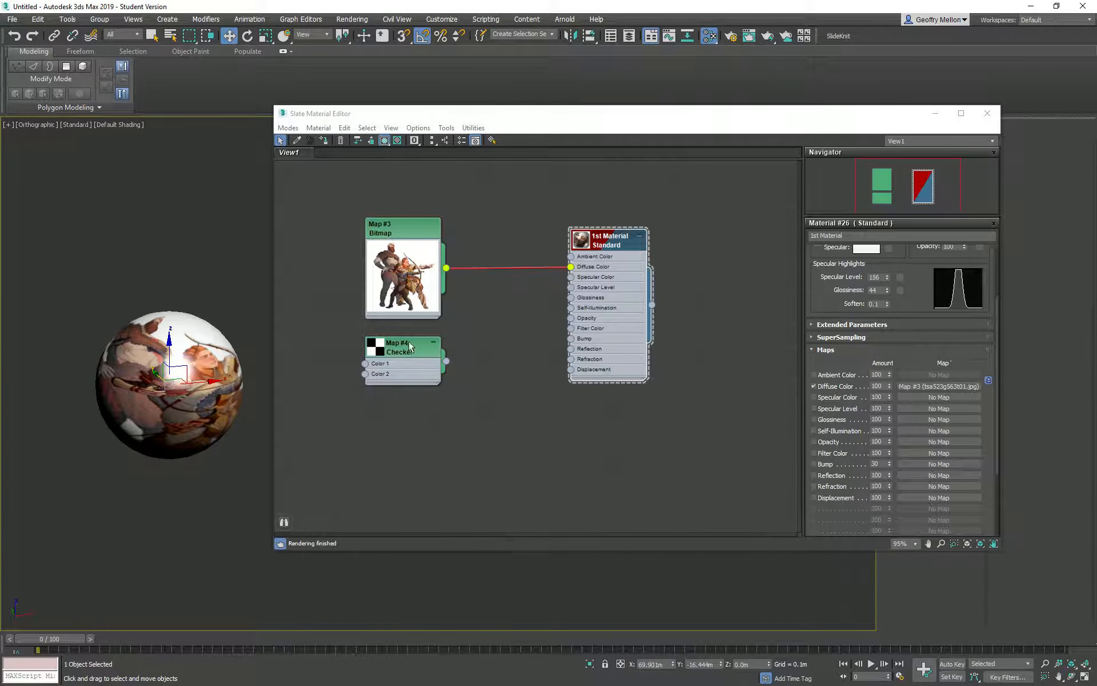
drag(447, 361, 571, 340)
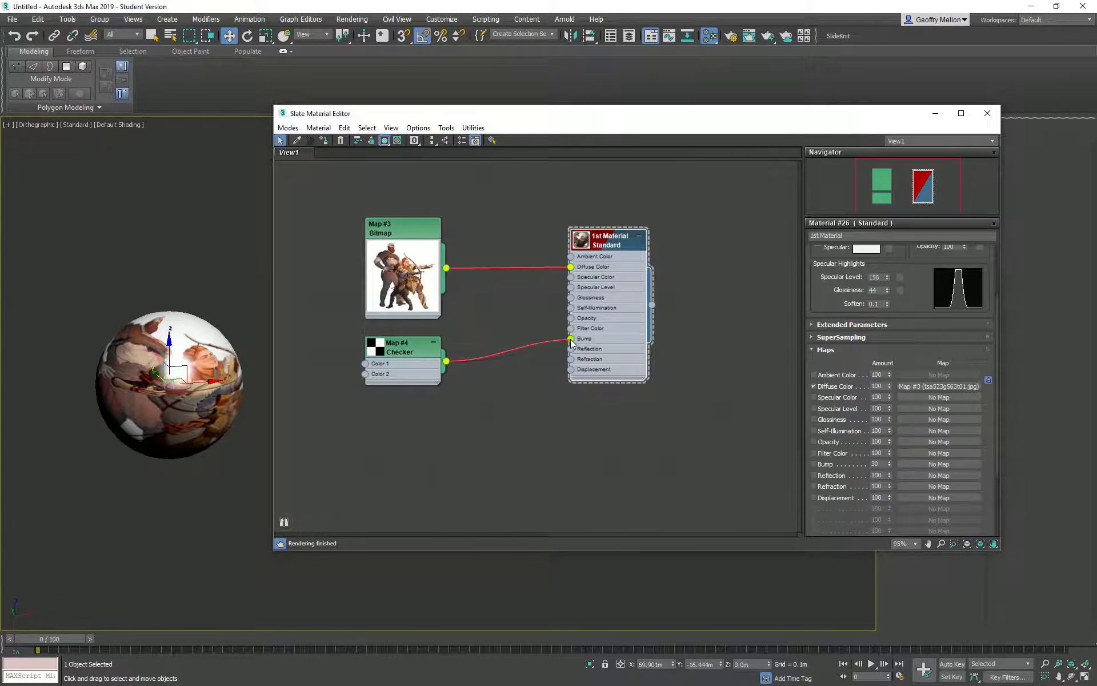
drag(145, 370, 174, 369)
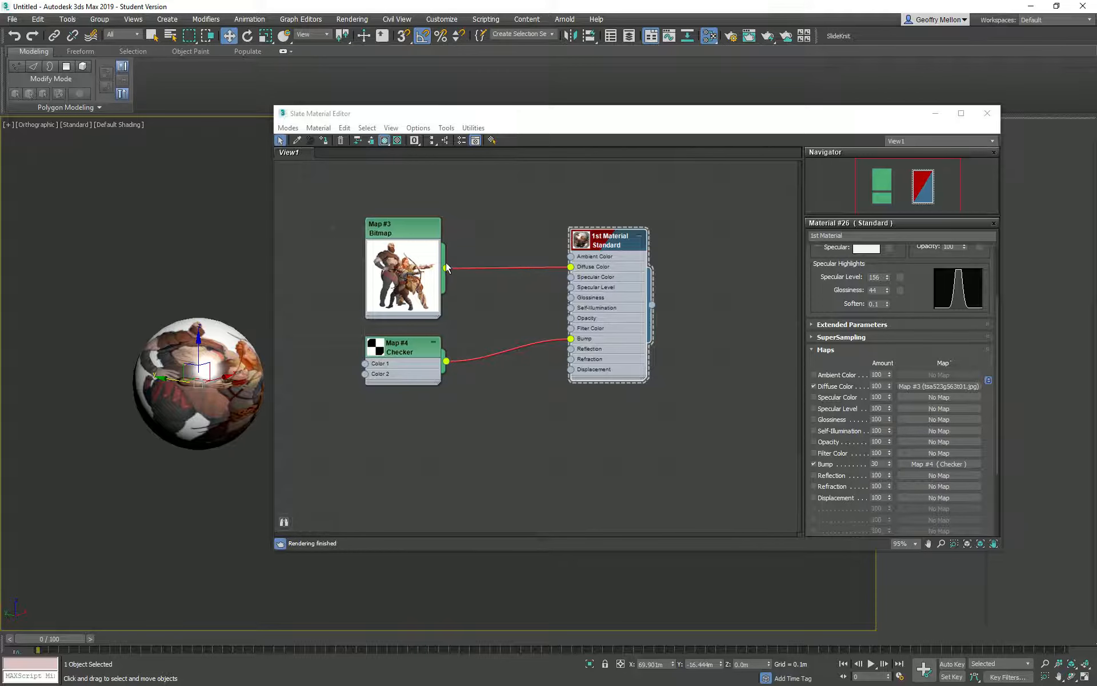
Toggle the bitmap map's viewport display on and off and examine the sphere up close.
click(410, 225)
click(389, 140)
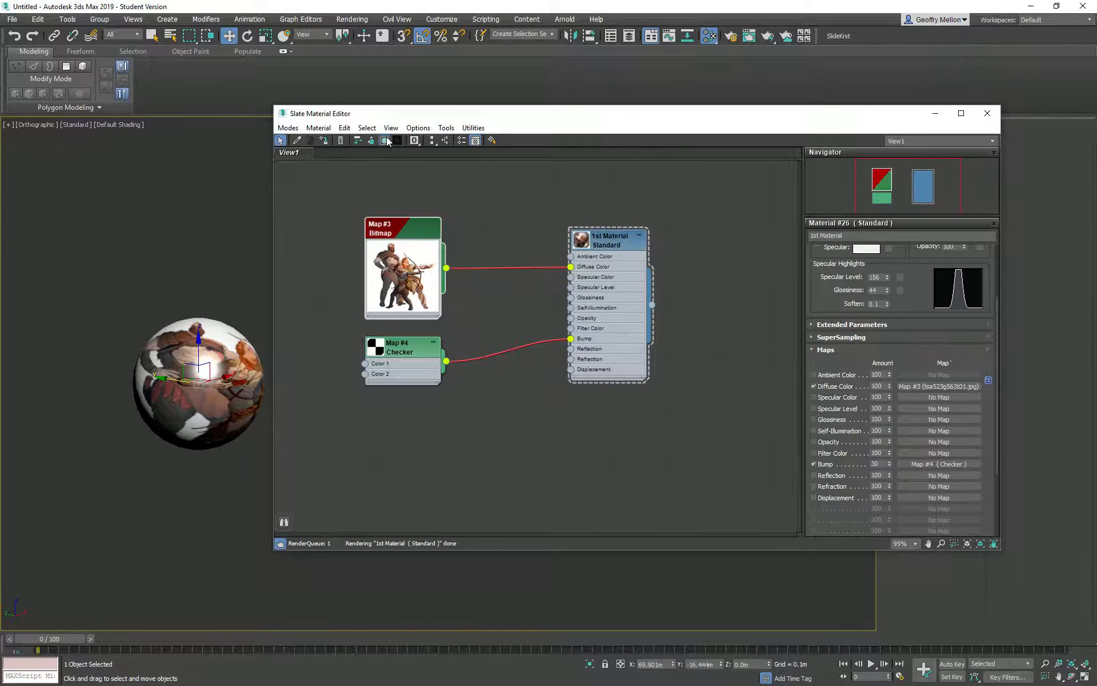
click(233, 336)
alt+middle_drag(233, 335, 231, 375)
scroll(229, 372, up, 10)
scroll(146, 353, down, 10)
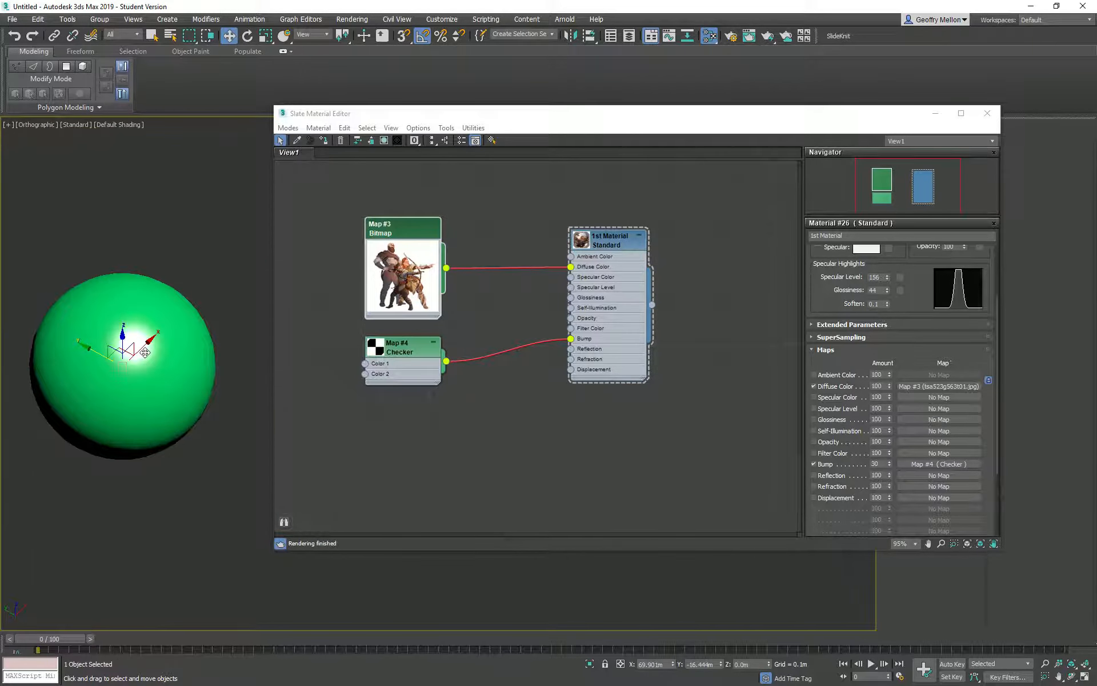
Narrow the Slate Material Editor to uncover the sphere and display the 1st Material shaded in the viewport.
drag(273, 197, 503, 197)
middle_drag(734, 438, 670, 456)
middle_drag(154, 375, 400, 366)
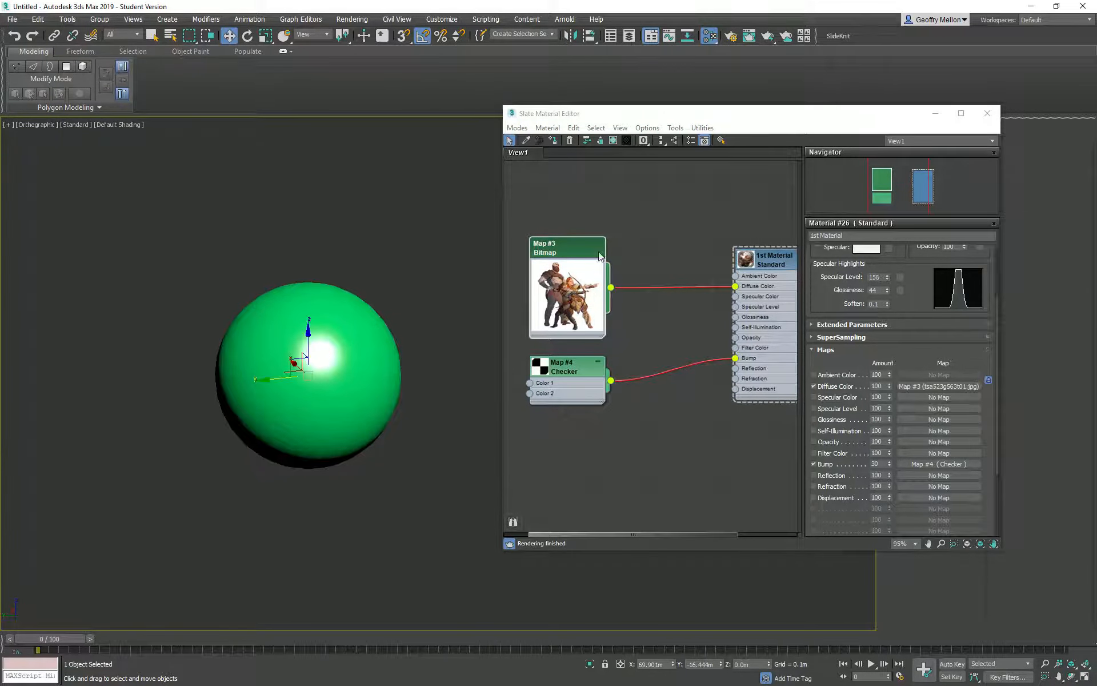
click(614, 140)
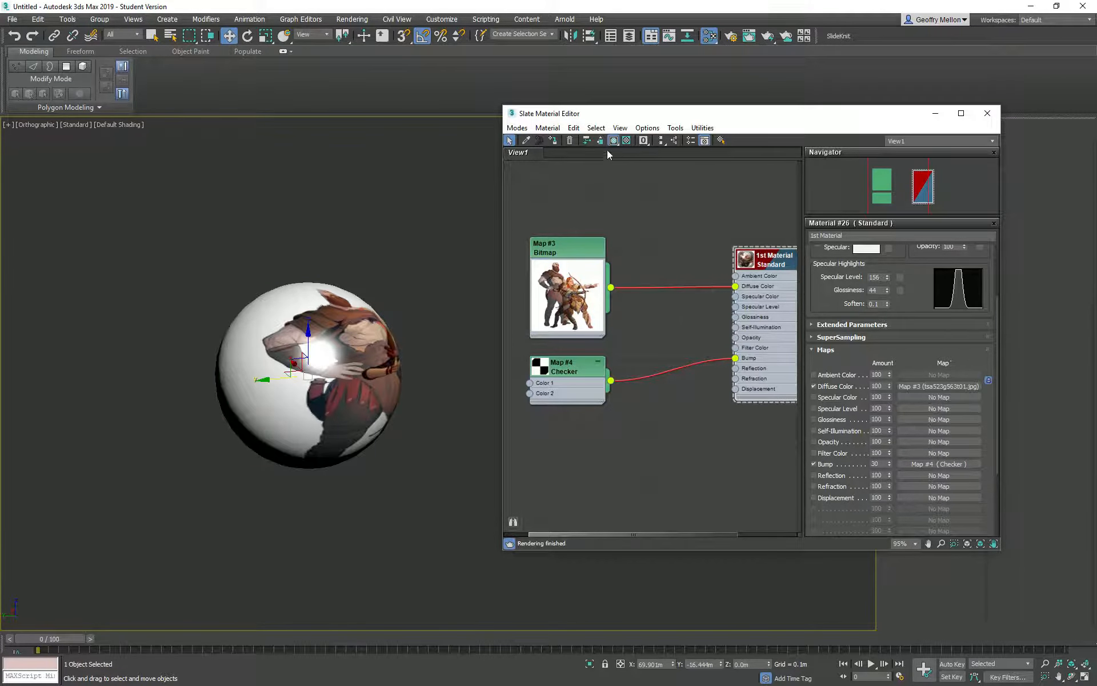
Delete the connection between the bitmap and the 1st Material's Diffuse Color slot.
click(703, 288)
key(Delete)
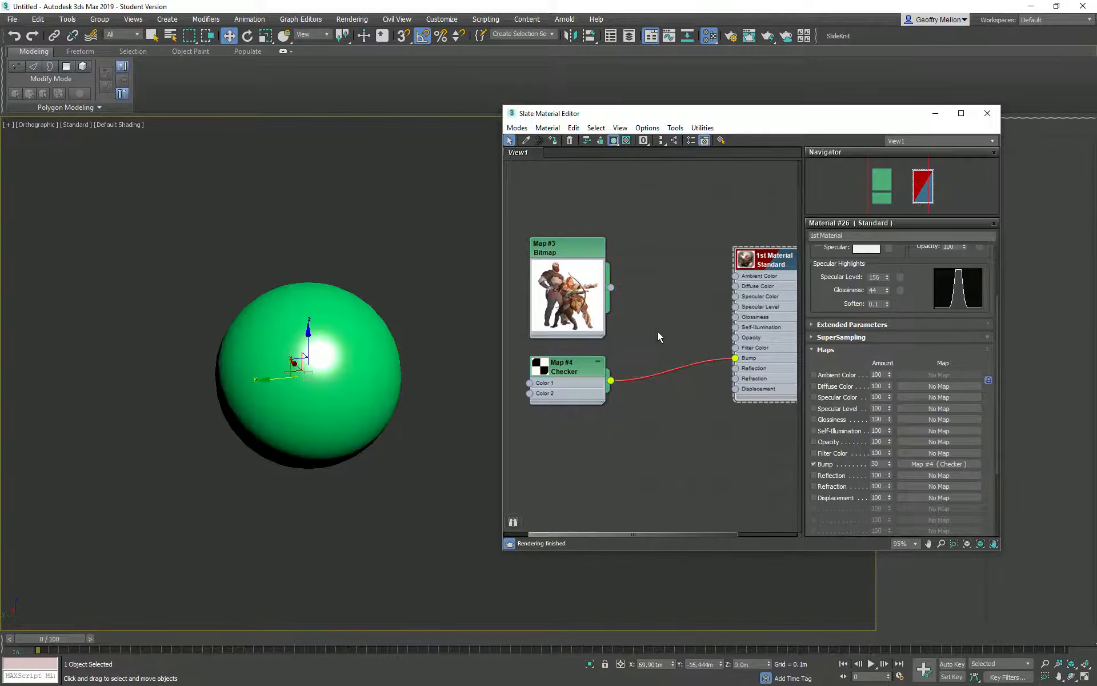
scroll(385, 186, down, 1)
mouse_move(382, 297)
alt+middle_down()
mouse_move(386, 186)
mouse_move(401, 300)
alt+middle_up()
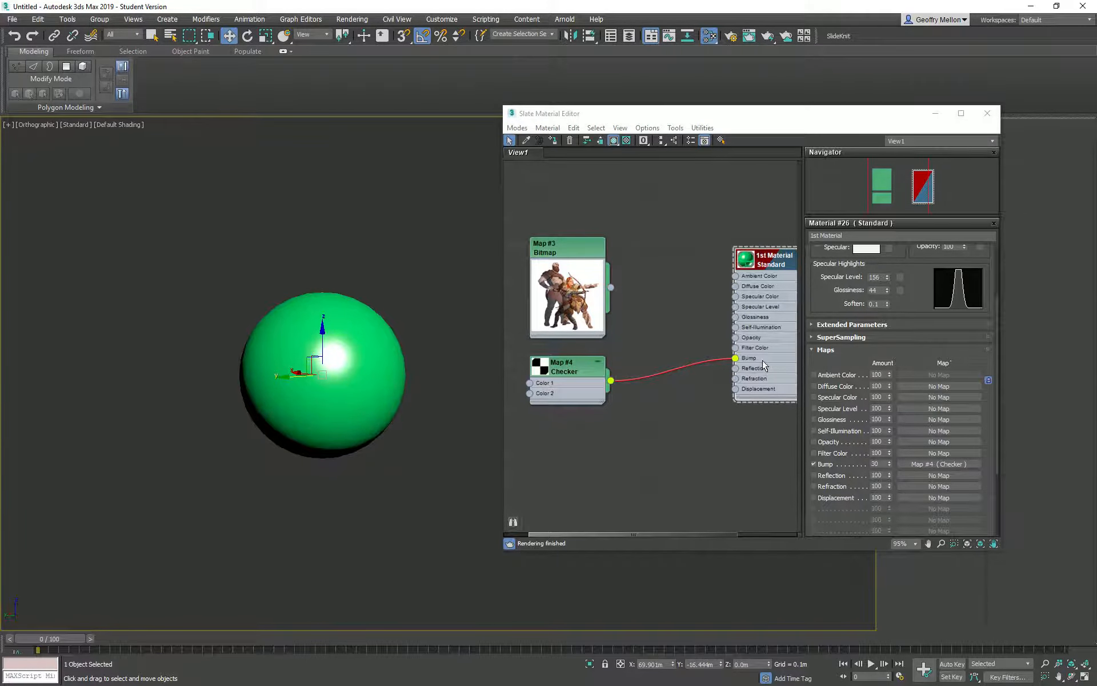
Set the 1st Material's Bump amount to 318 and move the Slate Material Editor to uncover the object creation tools.
double_click(875, 463)
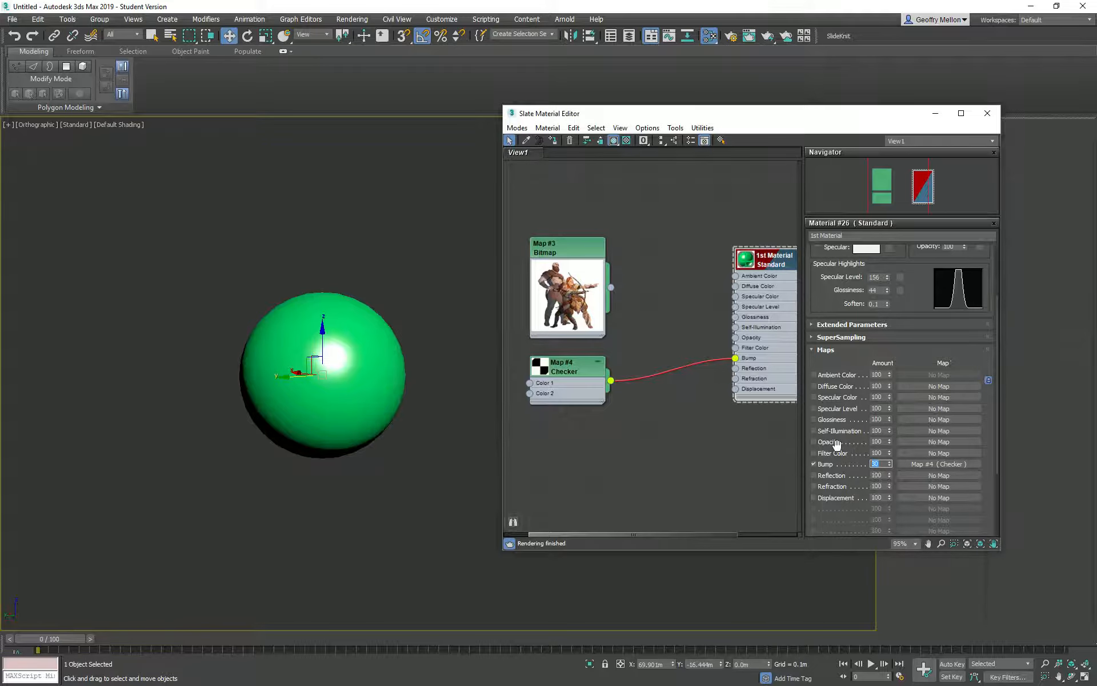
text(101)
drag(889, 463, 909, 218)
drag(920, 417, 917, 199)
drag(934, 388, 930, 338)
middle_drag(485, 362, 332, 341)
scroll(332, 342, down, 5)
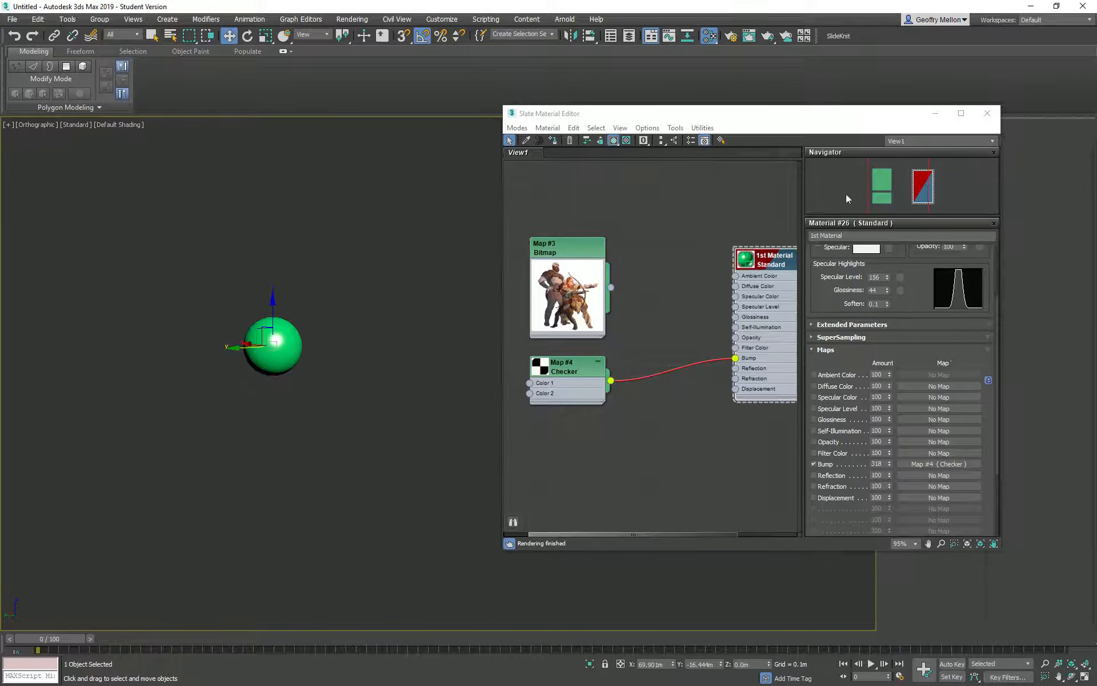
drag(918, 115, 755, 259)
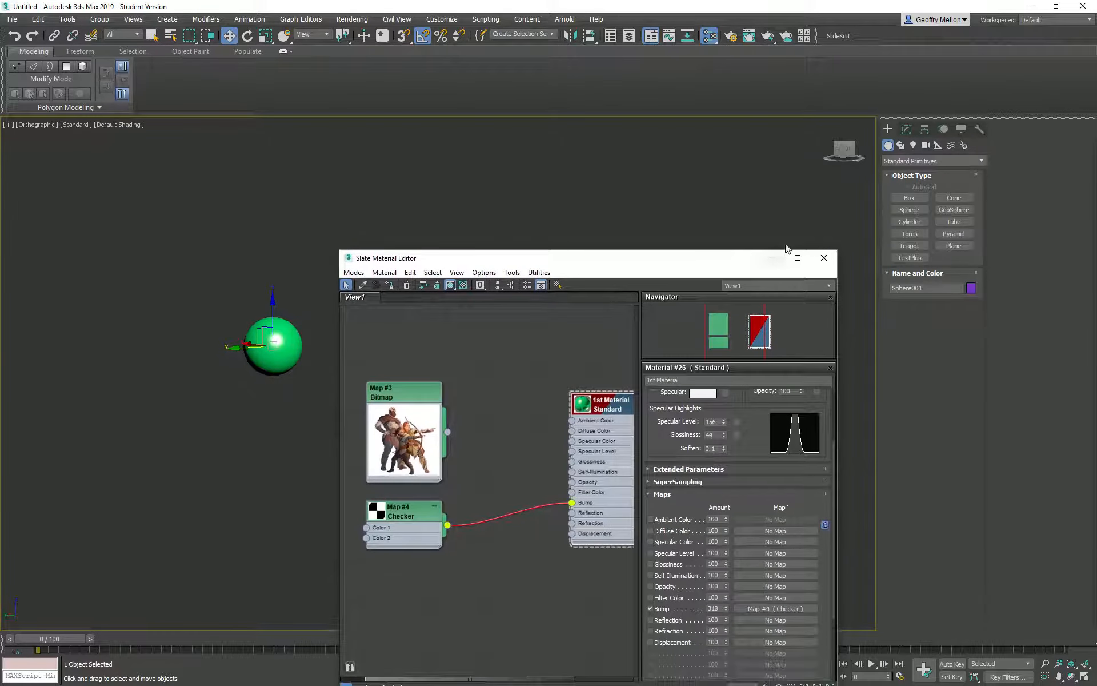
click(909, 198)
drag(199, 223, 243, 273)
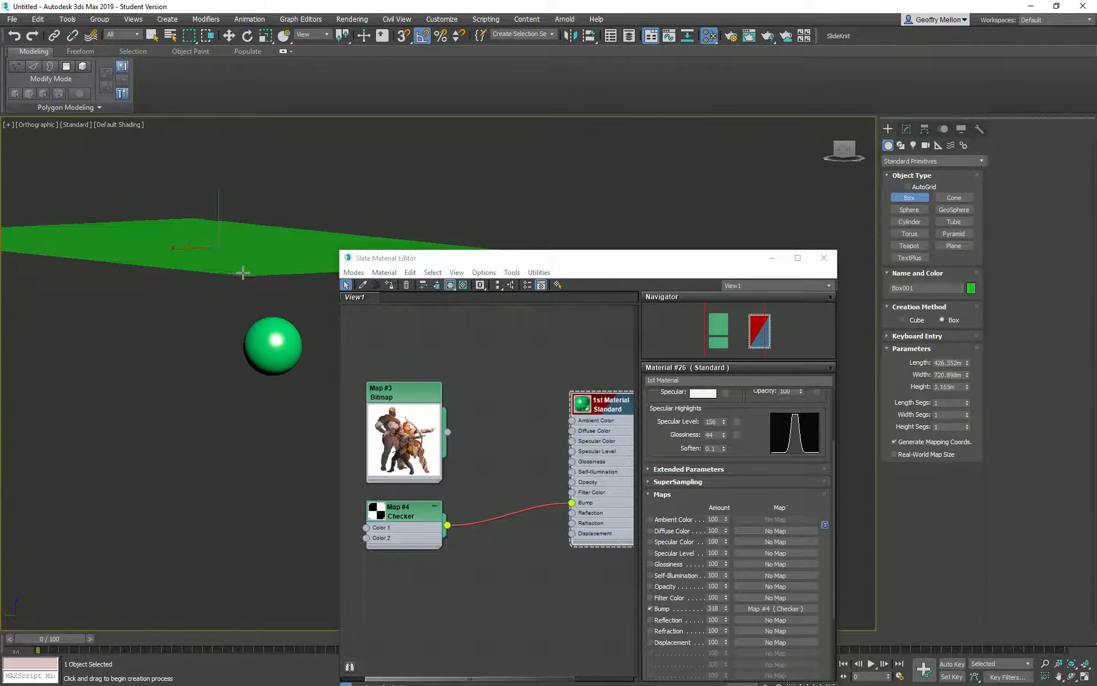
key(ctrl+z)
In the Front view, create a box beside the sphere, about 68 m long and 71 m wide.
middle_drag(386, 166, 386, 196)
key(f)
key(z)
scroll(221, 282, down, 2)
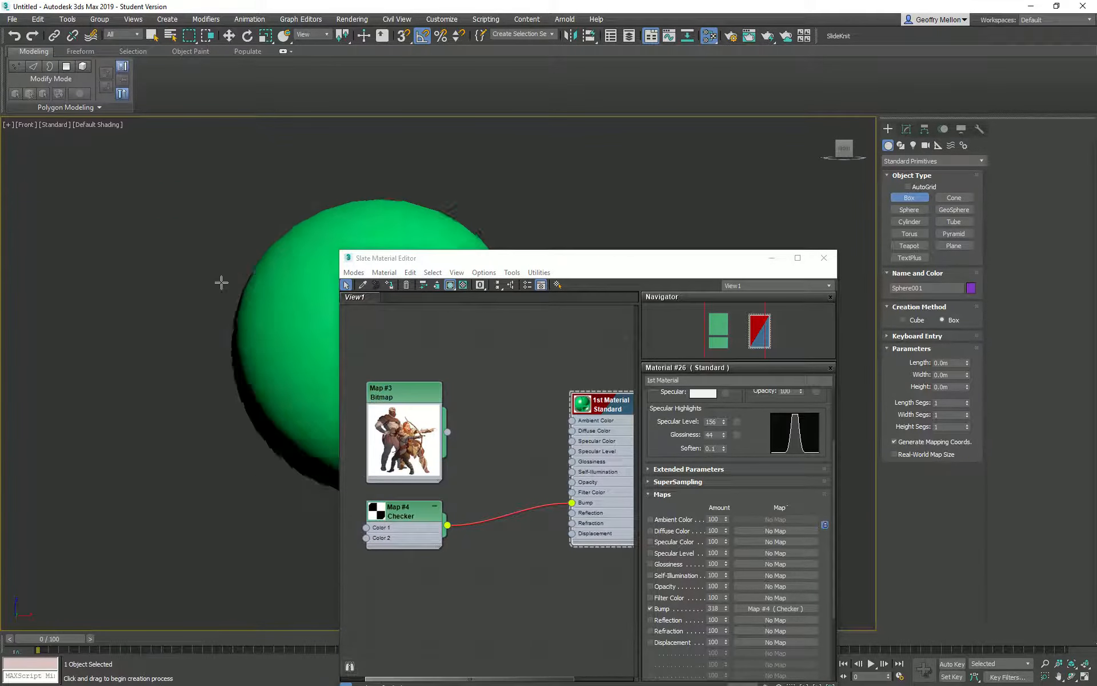
scroll(221, 283, down, 3)
drag(198, 237, 323, 357)
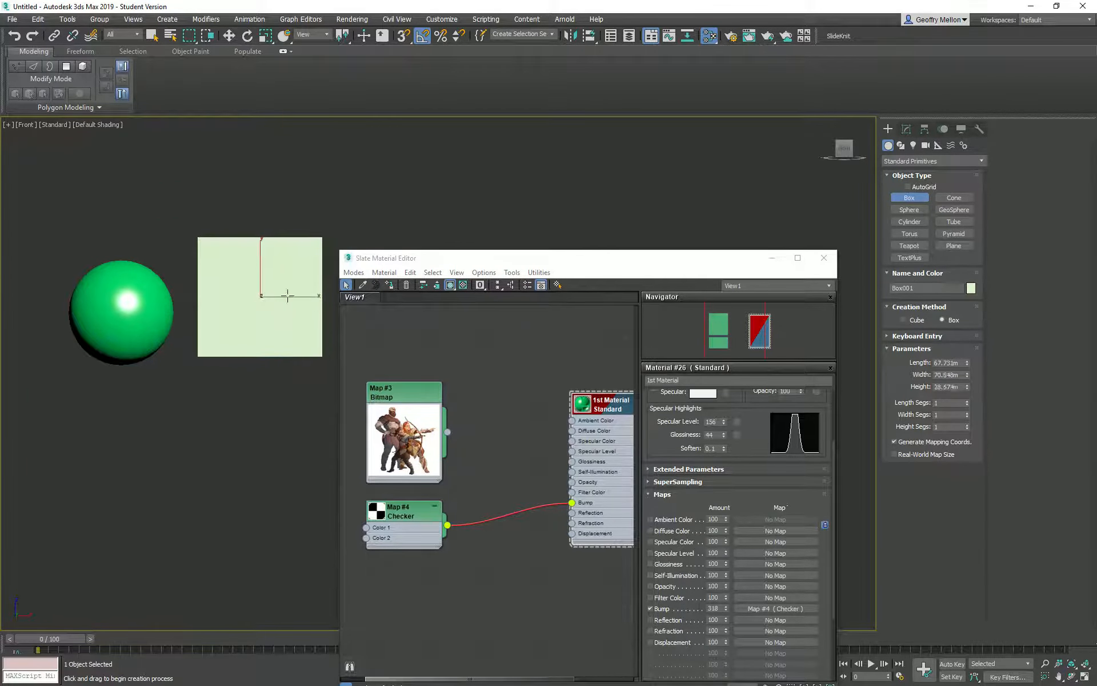
key(w)
middle_drag(252, 231, 294, 151)
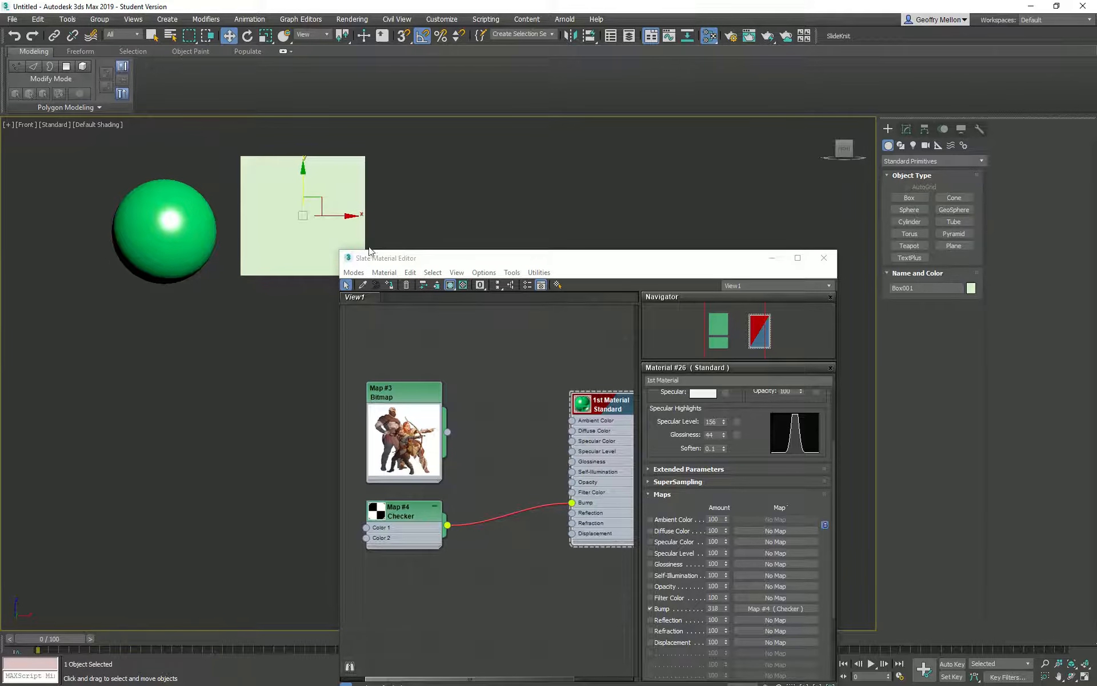
Assign the 1st Material to the box and reposition the Slate Material Editor so the viewport objects stay uncovered.
click(390, 285)
middle_drag(218, 273, 158, 280)
mouse_move(141, 324)
alt+middle_down()
mouse_move(125, 310)
mouse_move(136, 306)
alt+middle_up()
drag(681, 261, 731, 43)
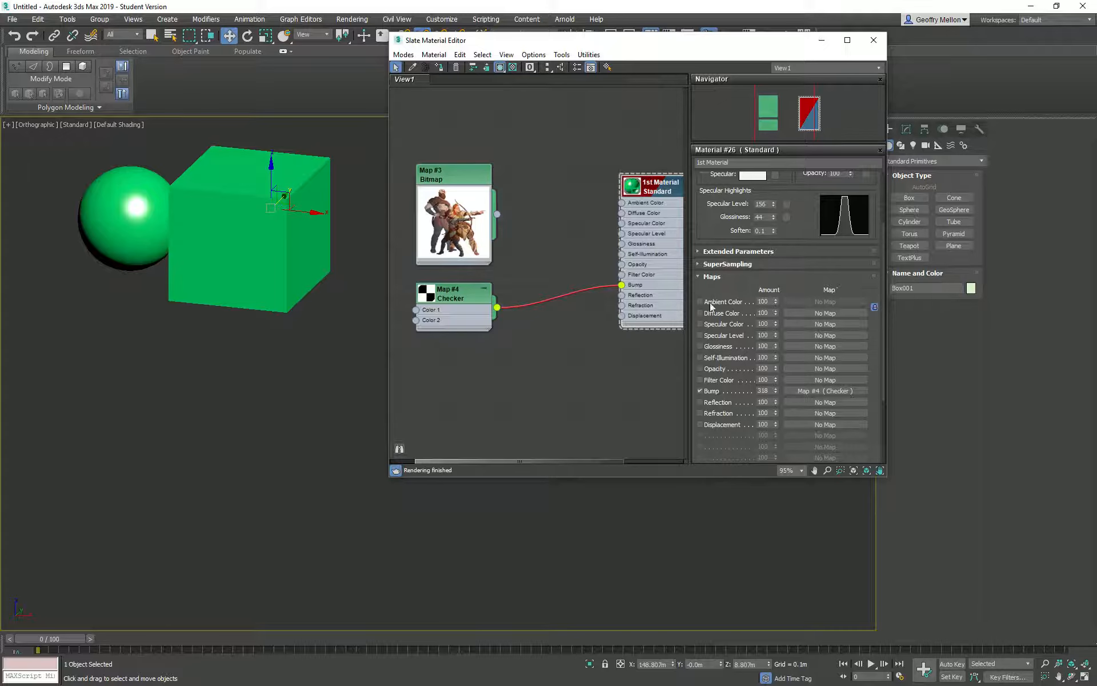
Set the Bump amount to 346, render the sphere and box from an angled view, and close the render window.
mouse_move(776, 390)
mouse_down()
mouse_move(782, 351)
mouse_move(793, 377)
mouse_up()
alt+middle_drag(294, 274, 332, 436)
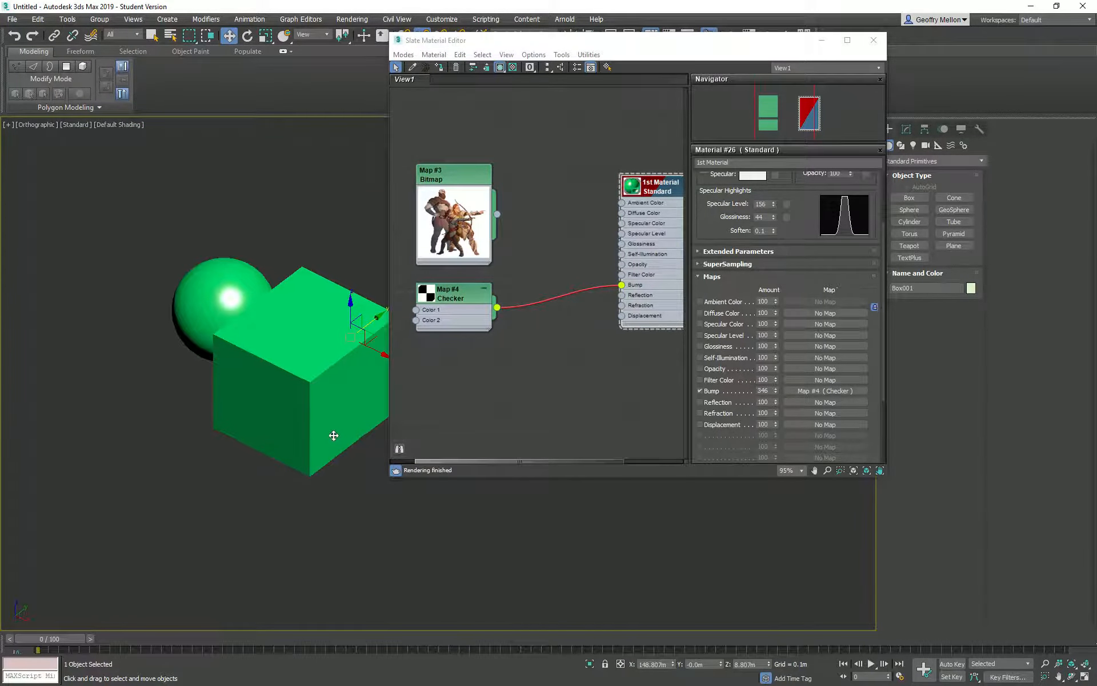
key(shift+q)
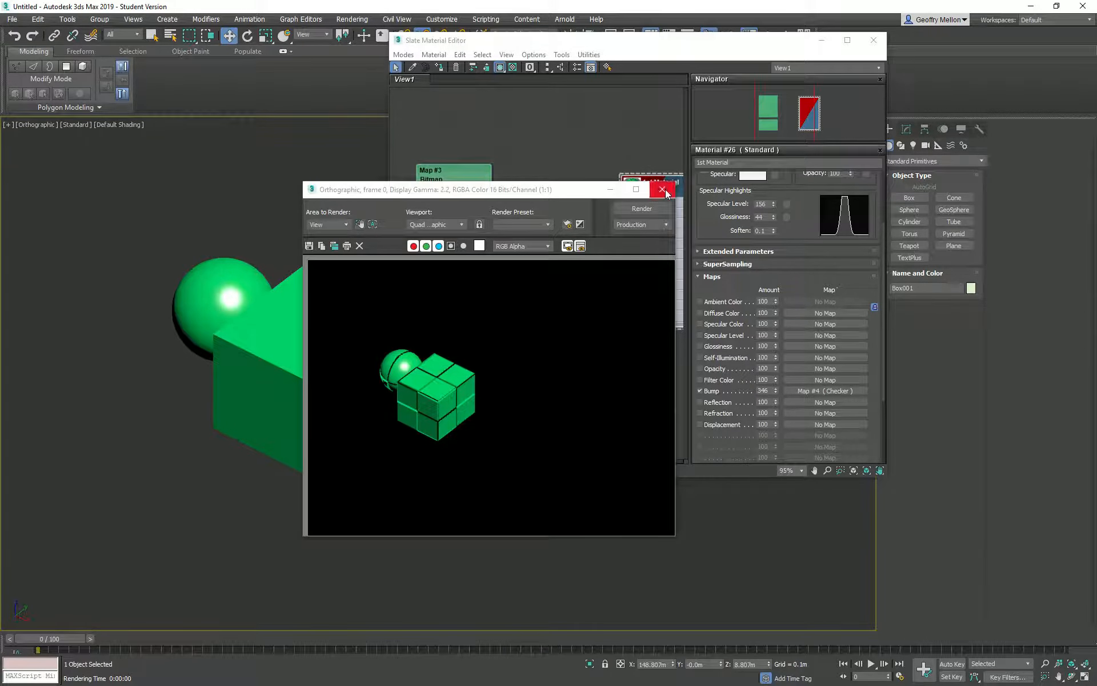
click(663, 189)
middle_drag(247, 324, 195, 309)
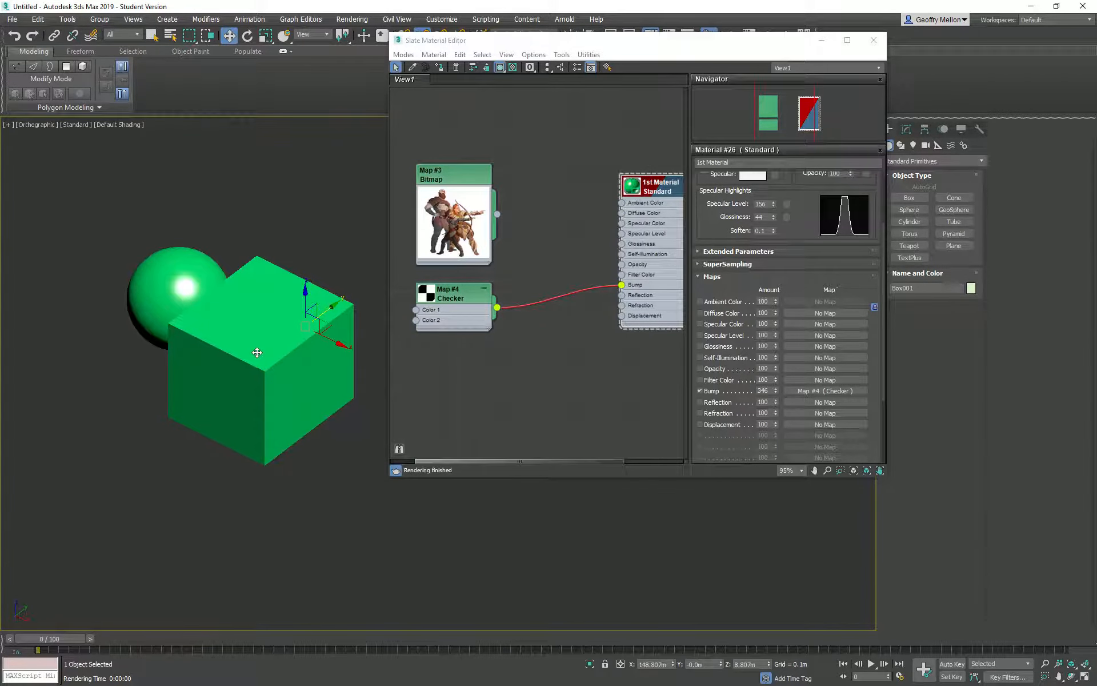
Set the 1st Material's Bump amount to 100.
alt+middle_drag(244, 337, 426, 188)
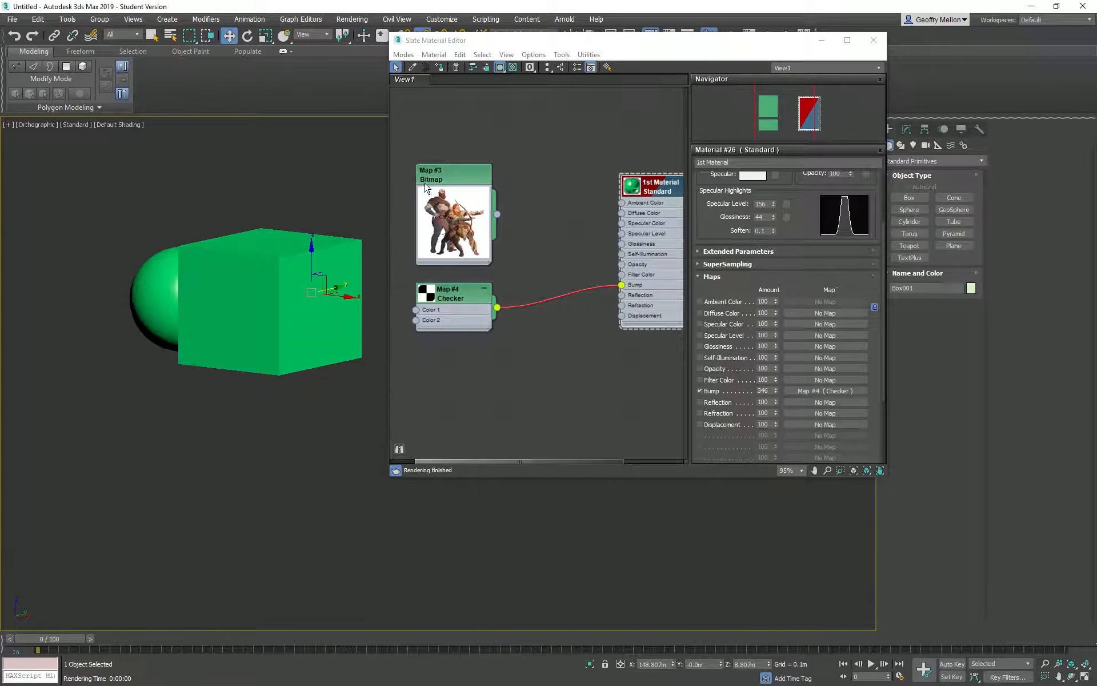
drag(771, 393, 641, 369)
text(100)
key(Return)
Switch the viewport to High Quality and examine the Checker bump on the sphere and box.
alt+middle_drag(247, 355, 66, 112)
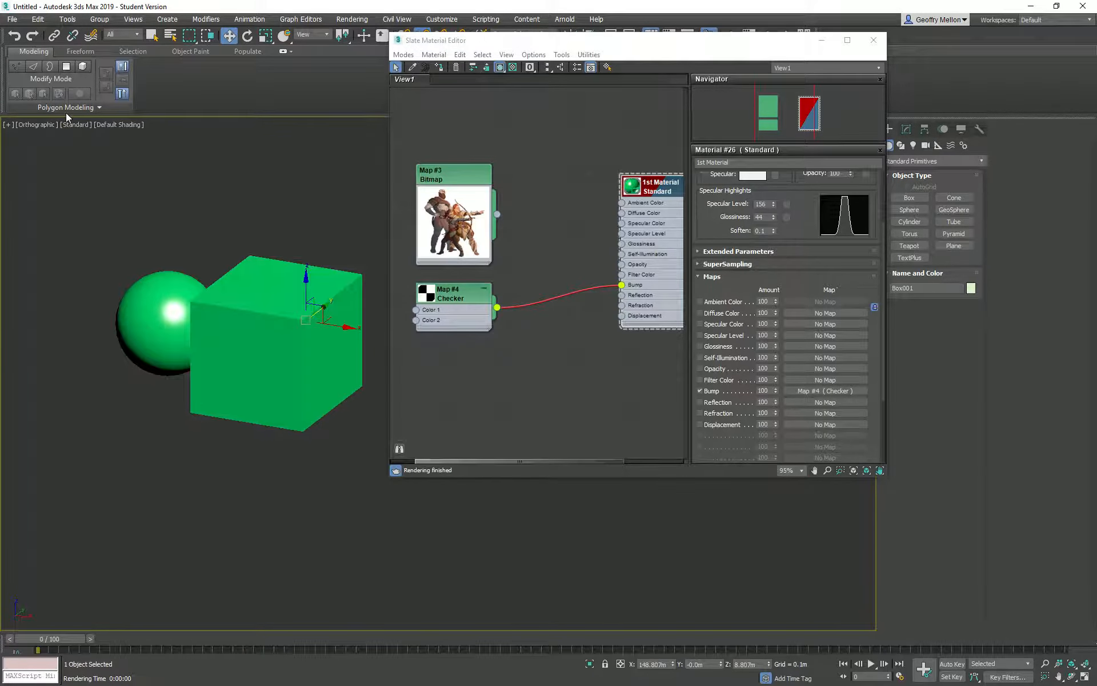
click(76, 120)
click(73, 125)
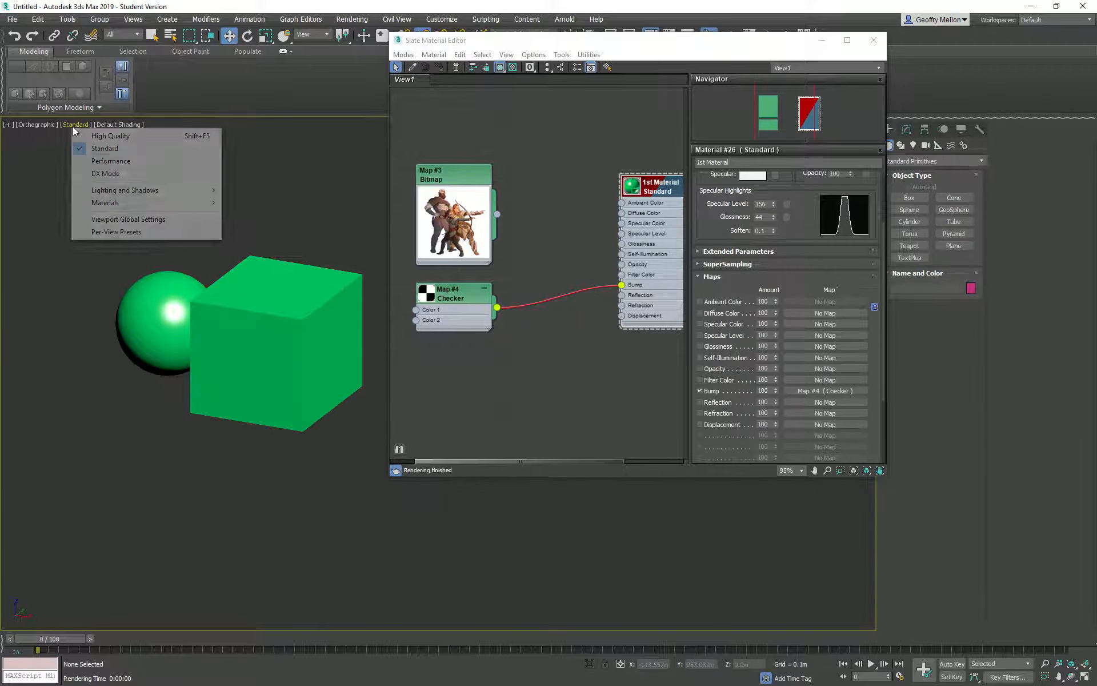
click(106, 136)
scroll(268, 203, down, 3)
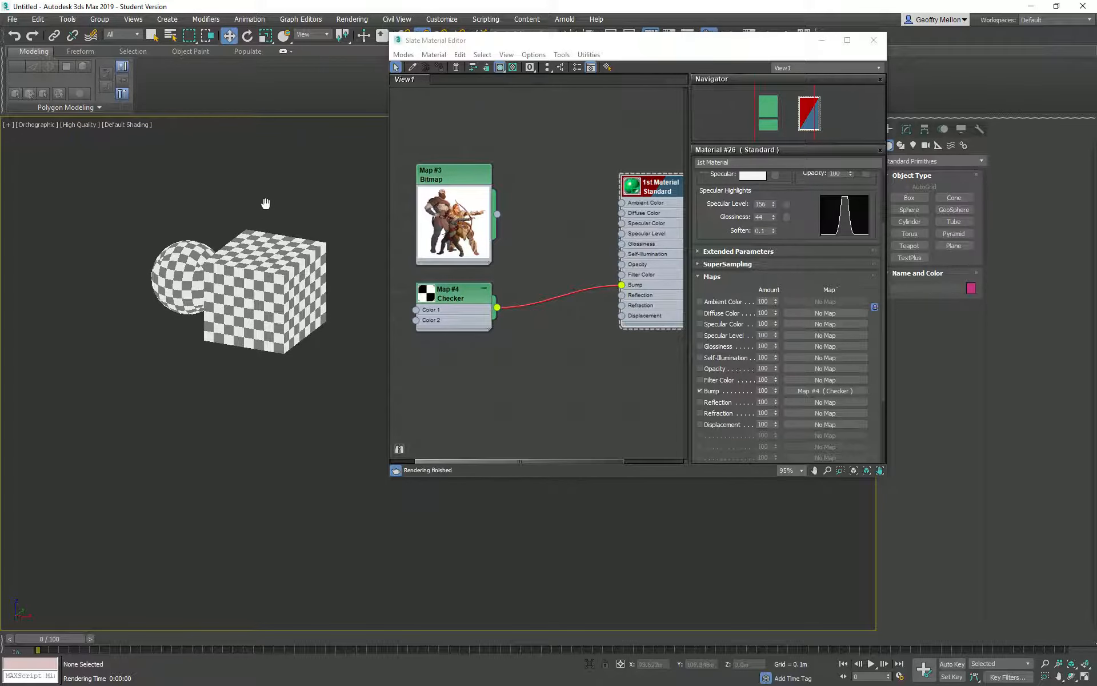
scroll(268, 203, down, 3)
middle_drag(267, 203, 301, 292)
scroll(301, 292, up, 3)
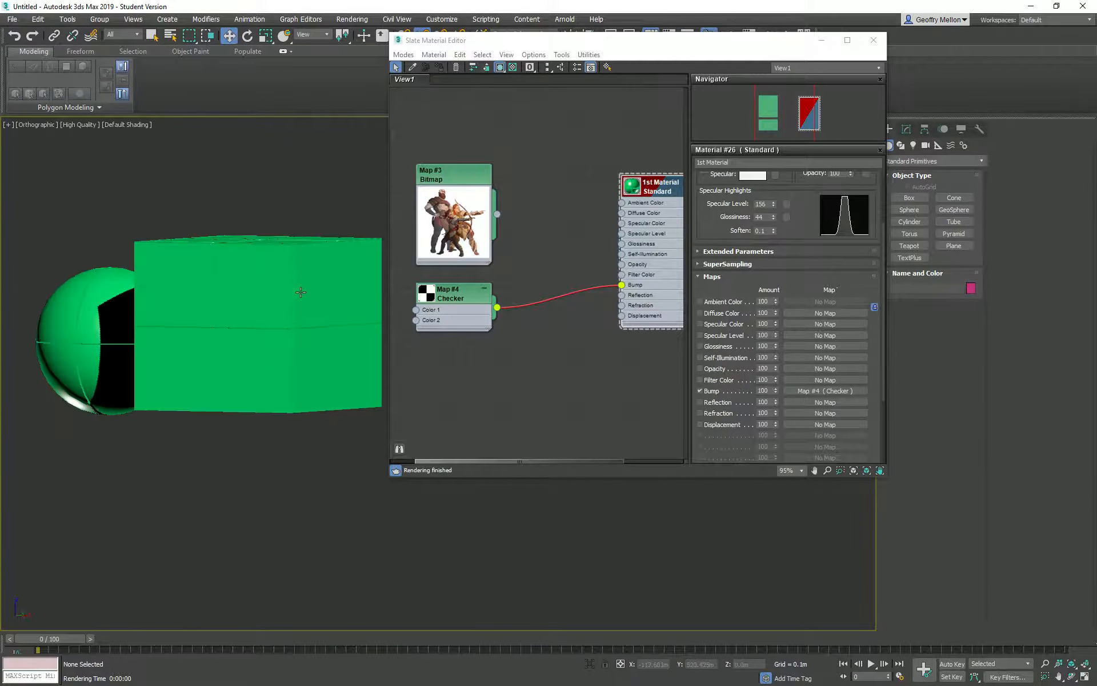
Switch the viewport to DX Mode and look at the sphere and box from an angle.
click(84, 126)
click(132, 132)
click(79, 125)
click(114, 173)
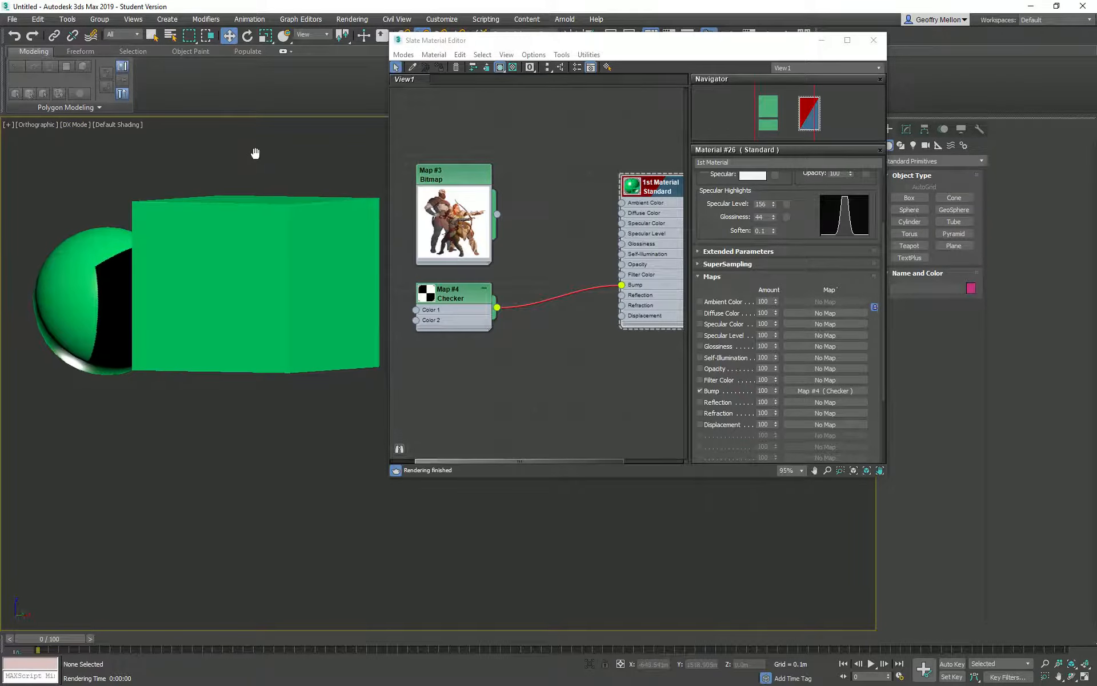
alt+middle_drag(255, 153, 252, 207)
key(z)
click(336, 312)
middle_drag(336, 311, 112, 265)
scroll(112, 265, down, 3)
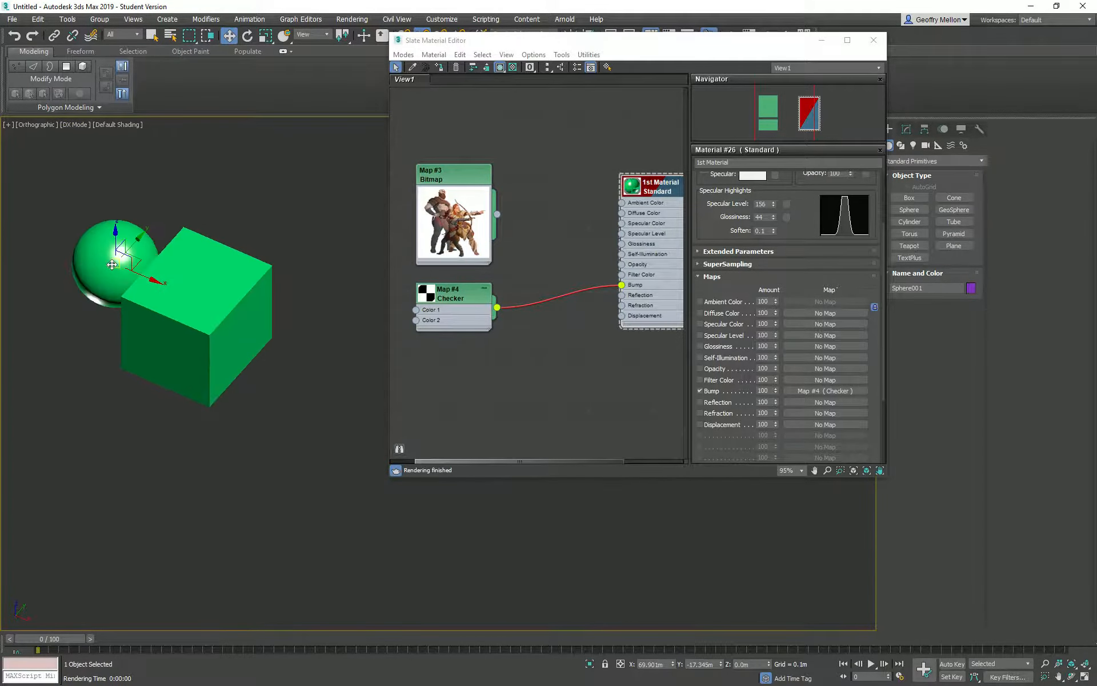
Return the viewport to High Quality and view the box from its front.
click(92, 124)
click(88, 136)
mouse_move(240, 303)
alt+middle_down()
mouse_move(290, 292)
mouse_move(291, 186)
mouse_move(360, 220)
mouse_move(301, 238)
mouse_move(303, 258)
mouse_move(330, 211)
mouse_move(321, 228)
mouse_move(367, 275)
alt+middle_up()
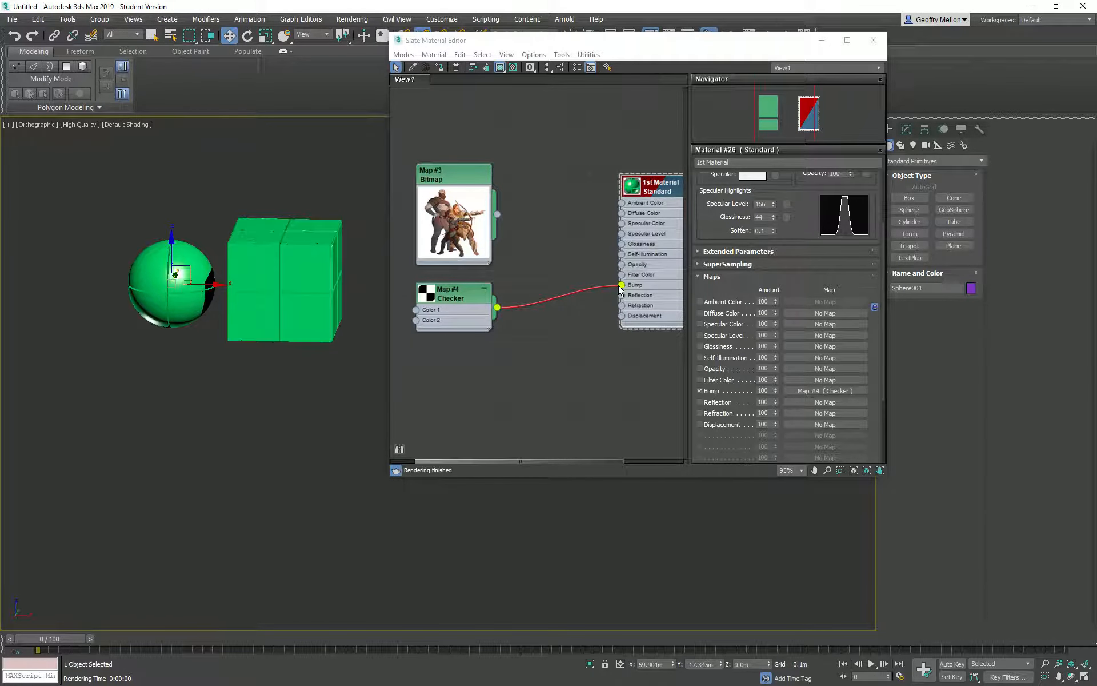
Disconnect the Checker map from Bump and connect the bitmap to both the Diffuse Color and Bump slots.
drag(621, 286, 497, 225)
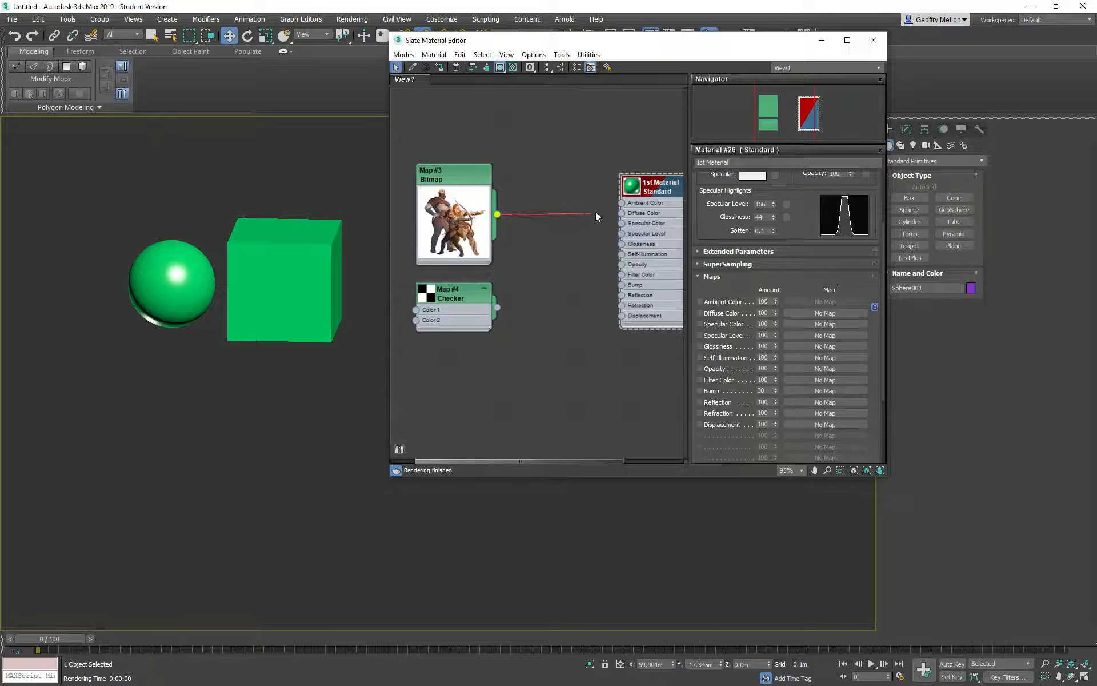
drag(624, 214, 622, 214)
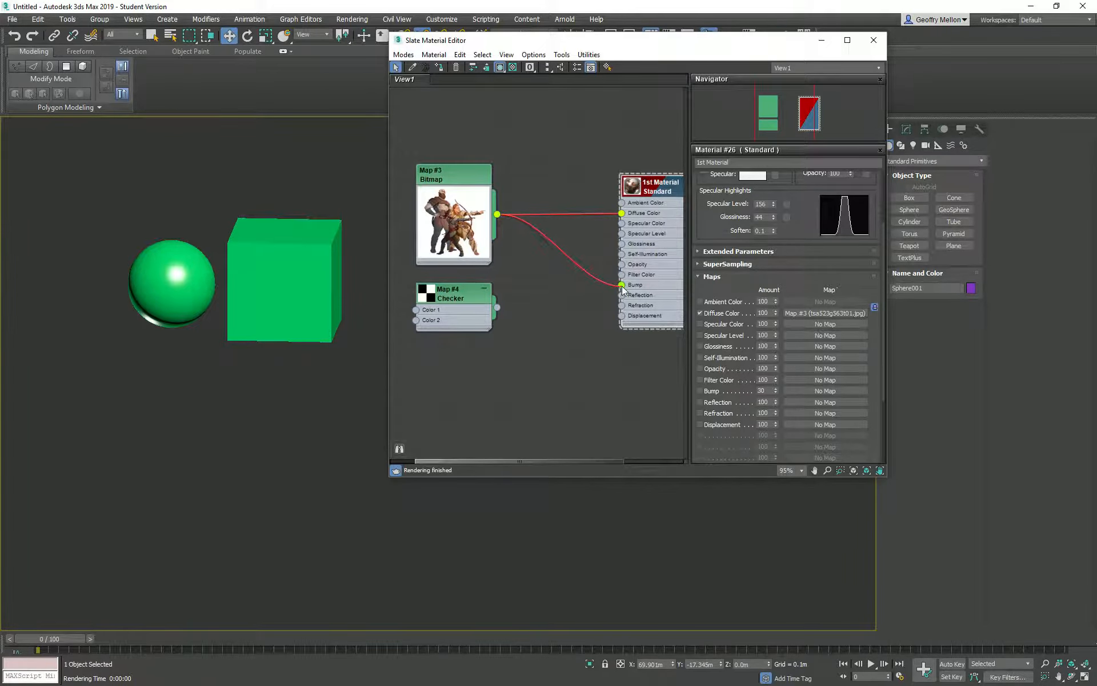
drag(622, 288, 622, 285)
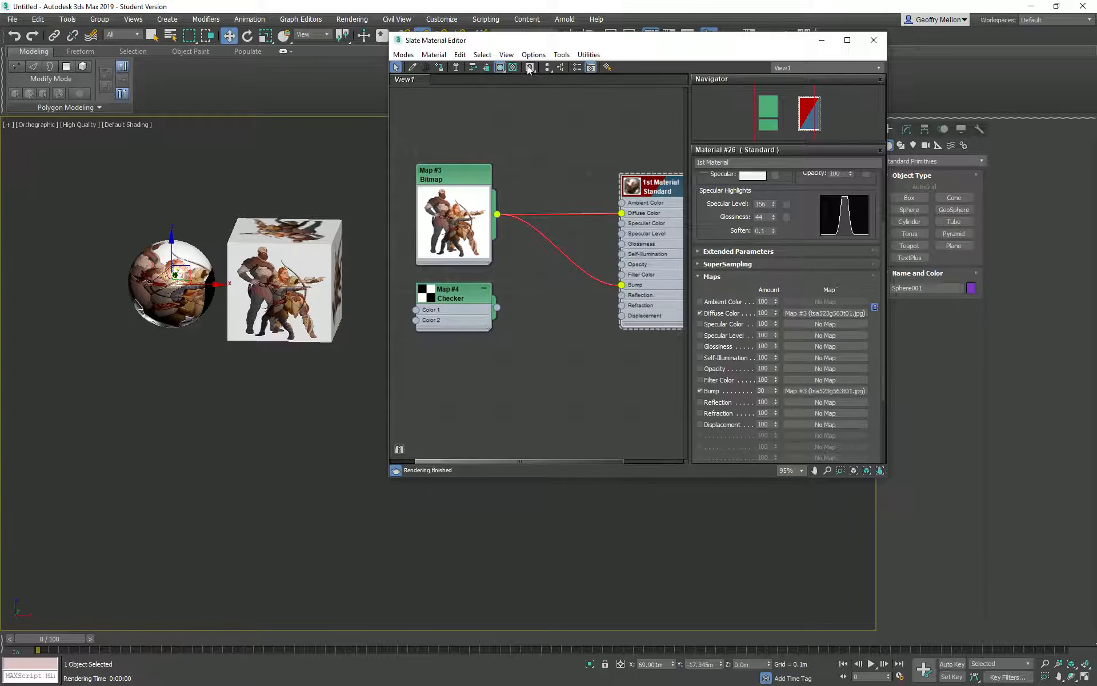
scroll(292, 307, up, 10)
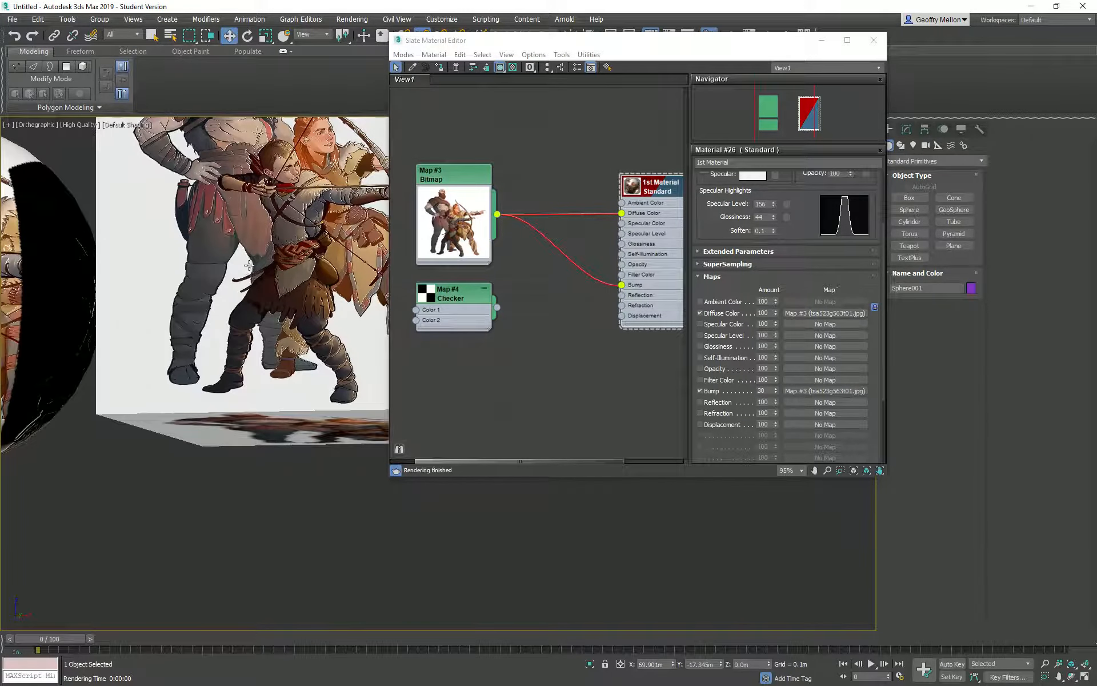
scroll(243, 273, up, 3)
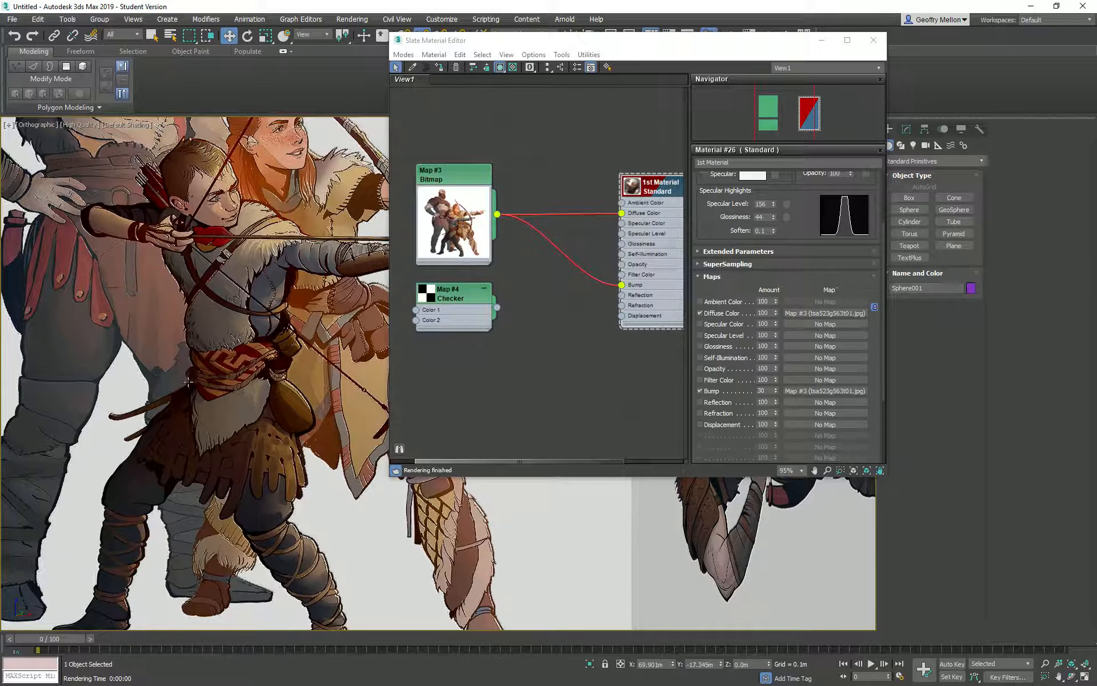
Disconnect the bitmap from the Diffuse Color slot and examine its bump relief on the box up close.
drag(621, 214, 514, 210)
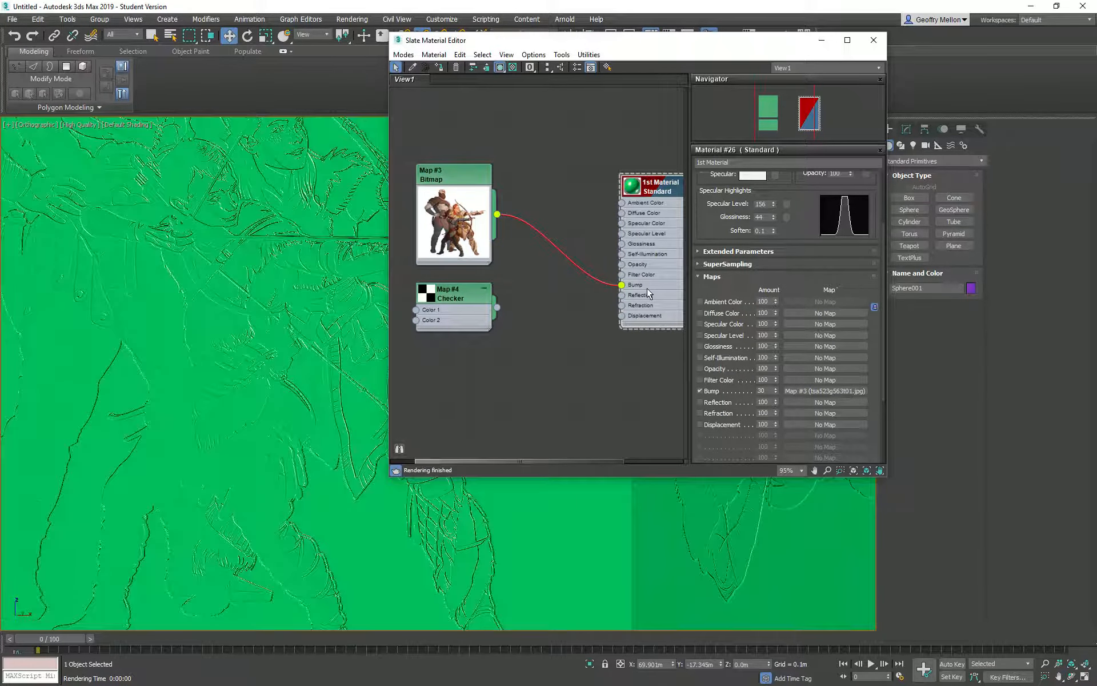
scroll(228, 293, down, 4)
middle_drag(223, 276, 253, 366)
scroll(199, 284, up, 3)
middle_drag(281, 294, 213, 349)
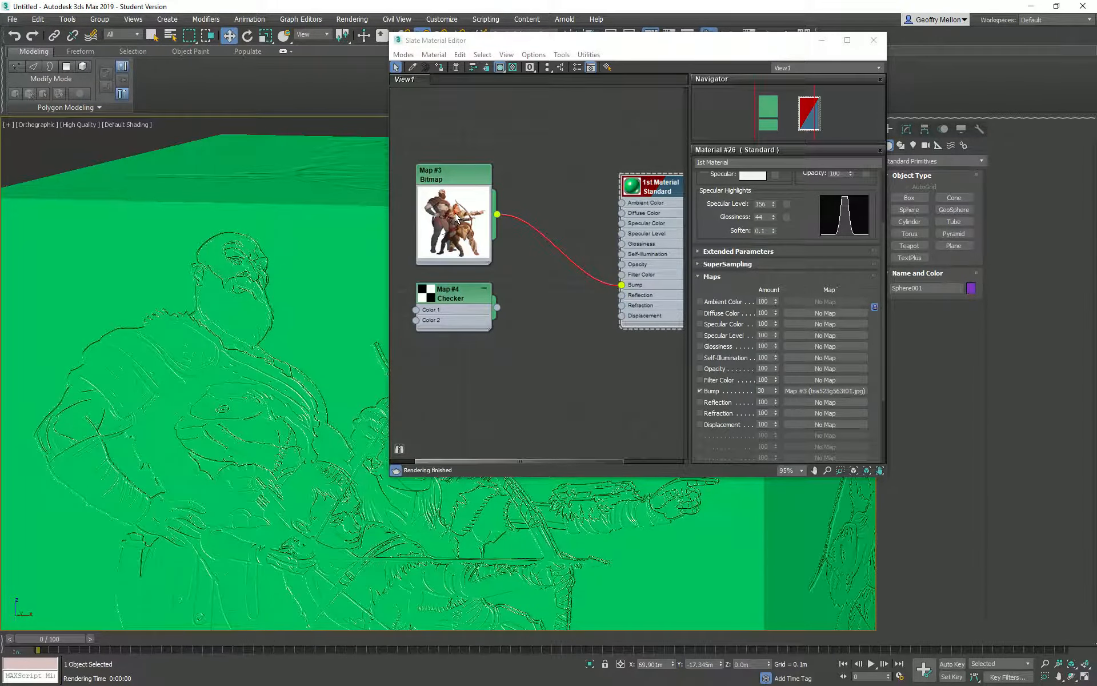
Delete the box and examine the bitmap's bump relief on the sphere up close.
scroll(231, 315, down, 5)
middle_drag(192, 363, 163, 308)
click(326, 320)
key(Delete)
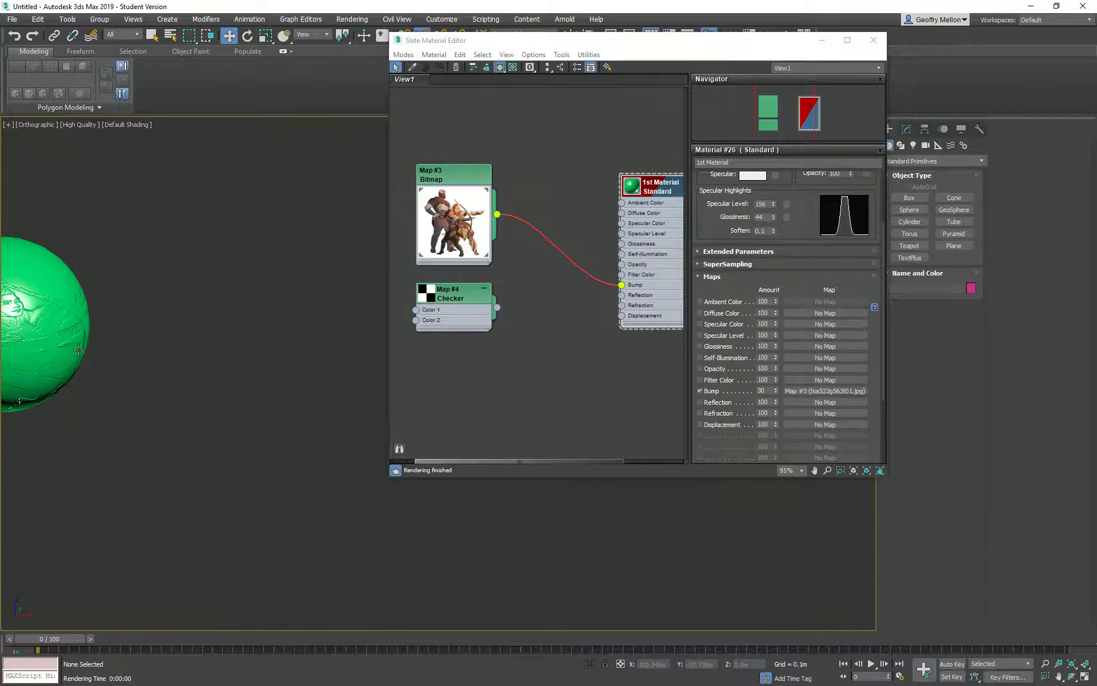
middle_drag(78, 350, 347, 361)
scroll(299, 322, up, 5)
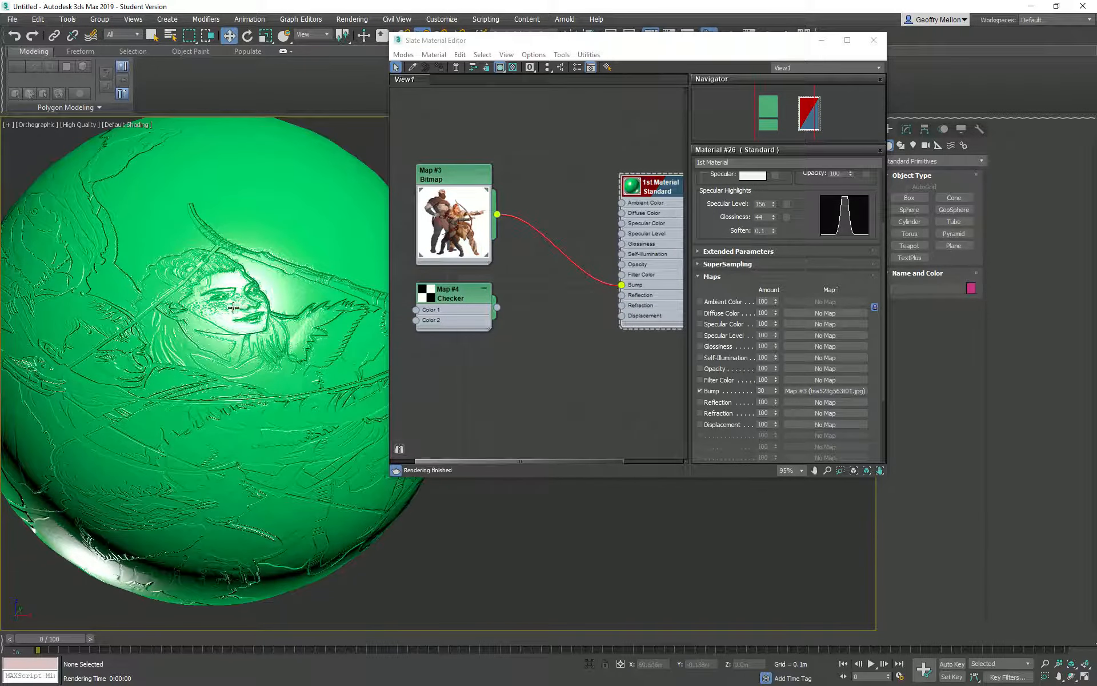
scroll(234, 308, up, 6)
scroll(254, 266, down, 9)
alt+middle_drag(239, 315, 298, 331)
scroll(298, 332, down, 4)
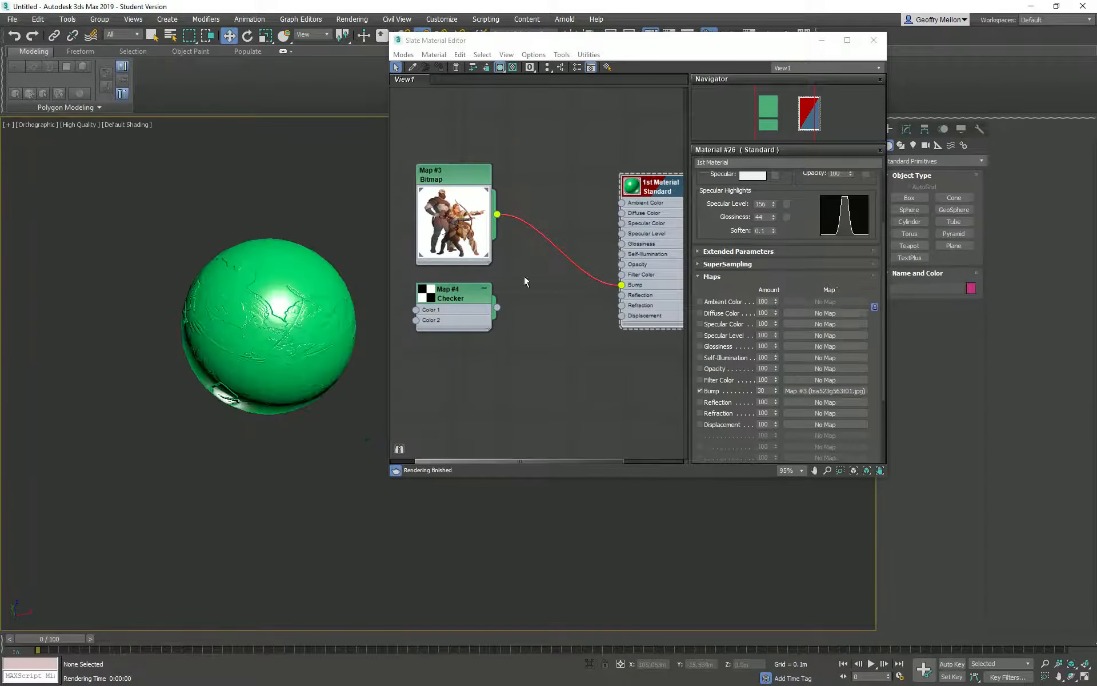
Set the 1st Material's Bump amount to -224 and examine the relief on the sphere.
drag(775, 391, 795, 536)
middle_drag(279, 281, 205, 420)
scroll(229, 369, up, 7)
scroll(206, 420, down, 6)
middle_drag(320, 372, 146, 427)
scroll(311, 315, up, 5)
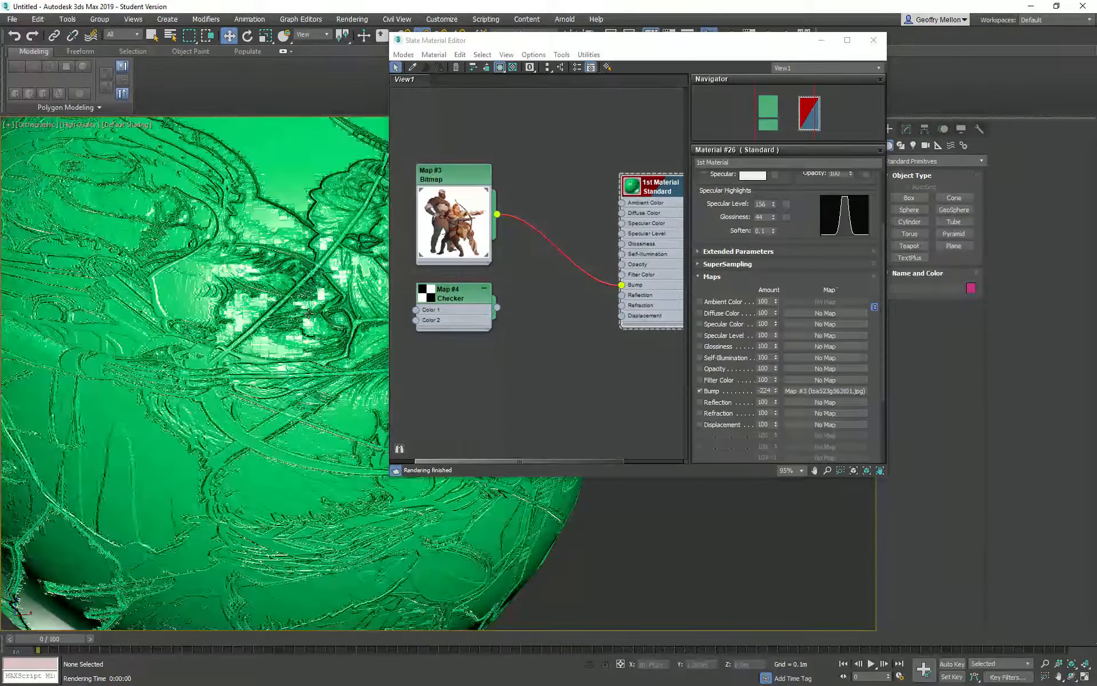
middle_drag(311, 314, 272, 319)
scroll(279, 315, down, 3)
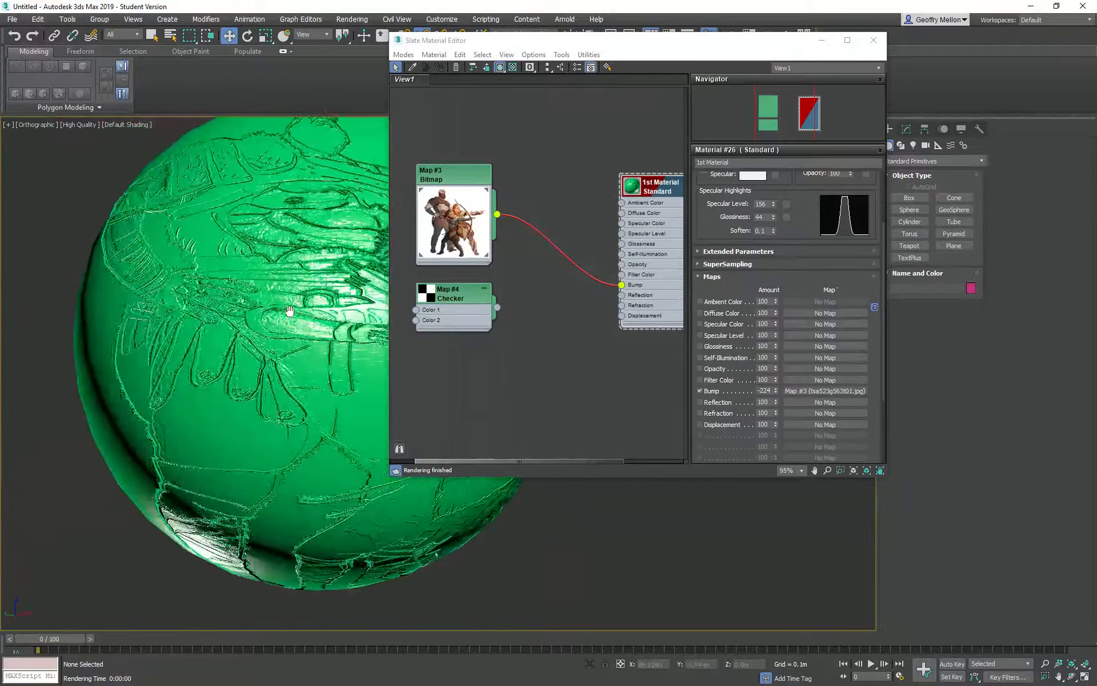
scroll(272, 318, down, 3)
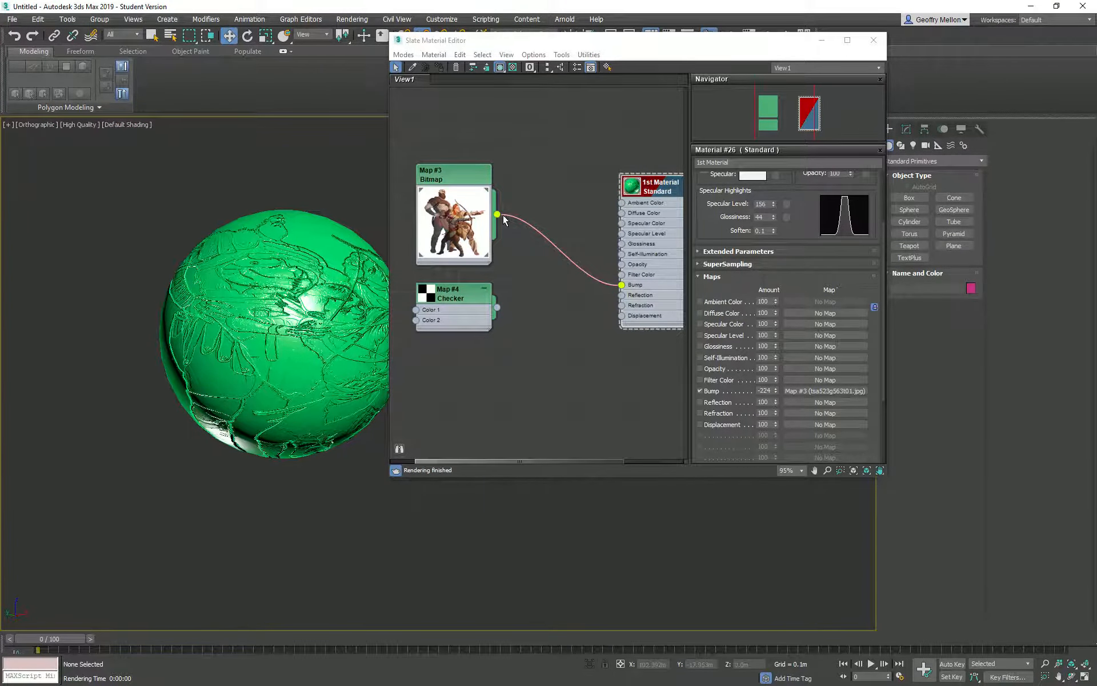
Connect the bitmap's output to the 1st Material's Diffuse Color slot alongside its Bump connection.
drag(501, 215, 533, 216)
middle_drag(292, 292, 174, 291)
drag(622, 284, 580, 333)
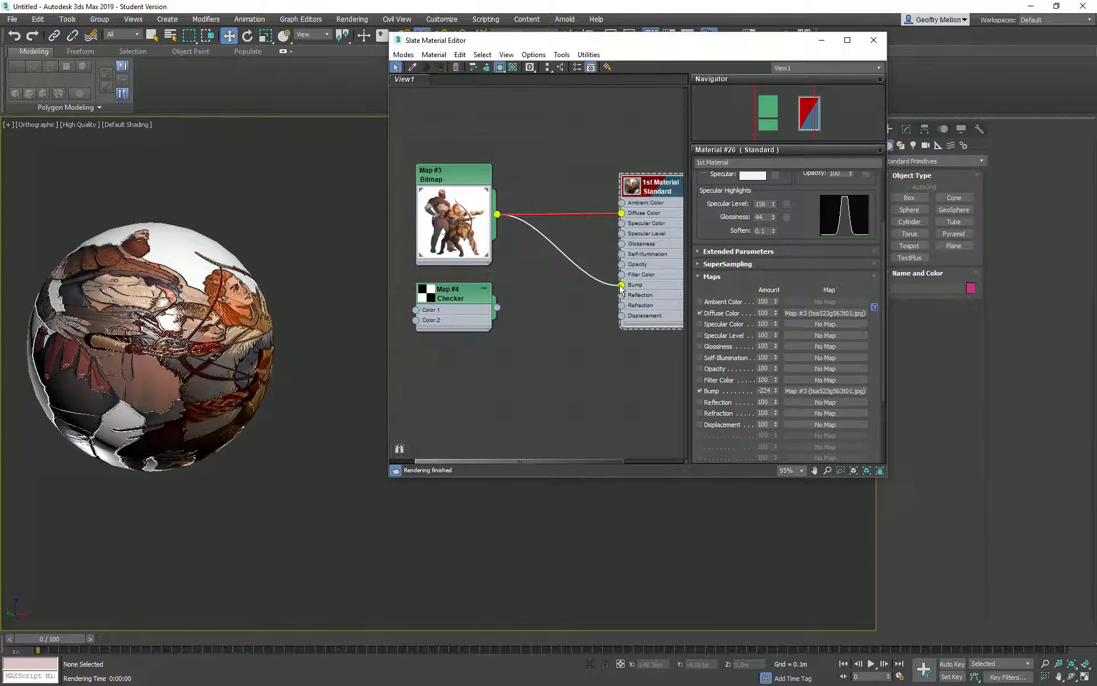
Remove the bitmap's Bump and Diffuse Color connections and delete the Checker map node.
drag(621, 284, 546, 259)
drag(622, 213, 561, 232)
click(484, 291)
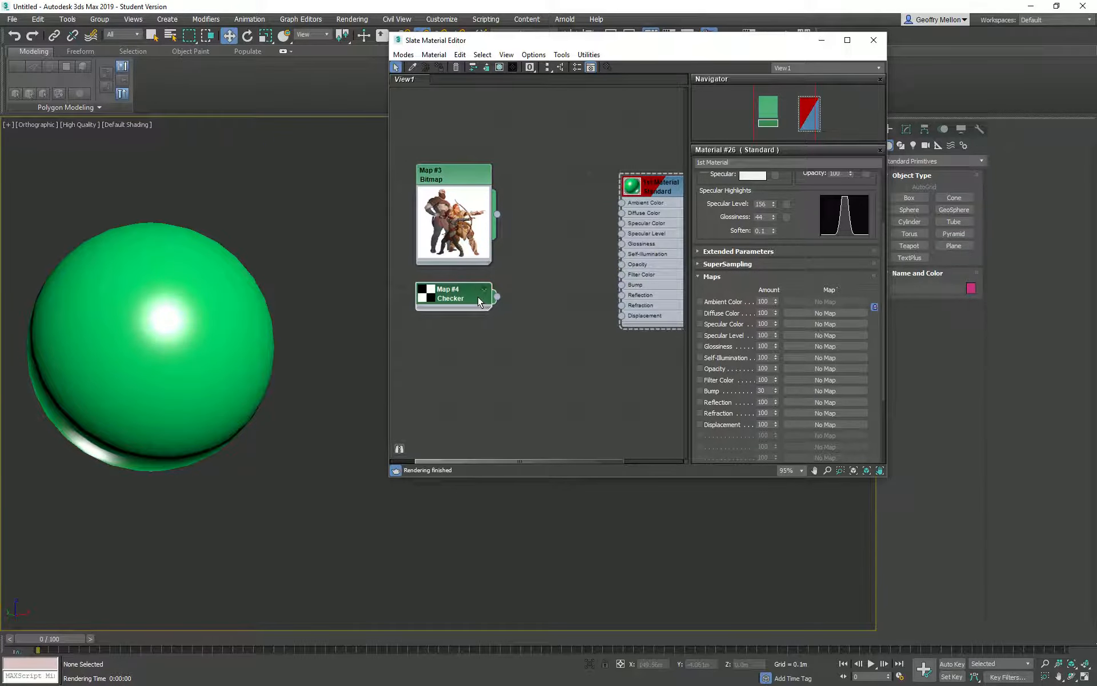
drag(481, 296, 509, 326)
key(Delete)
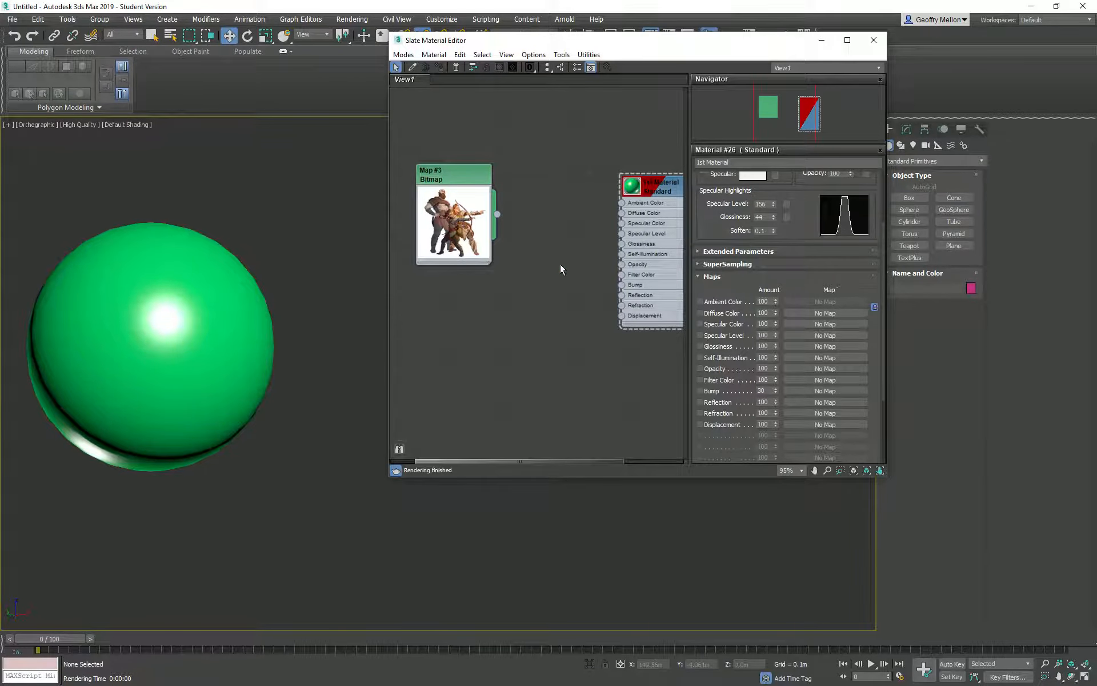
Connect the bitmap's output to the 1st Material's Specular Level slot.
scroll(496, 231, down, 1)
middle_drag(496, 231, 483, 255)
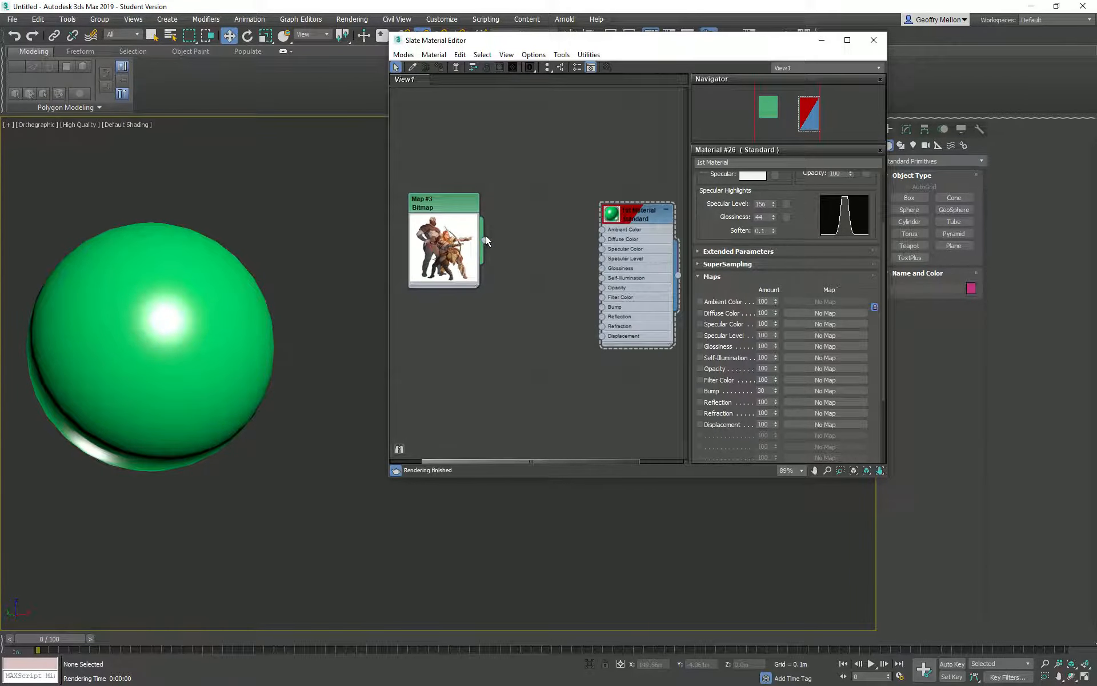
drag(484, 239, 602, 260)
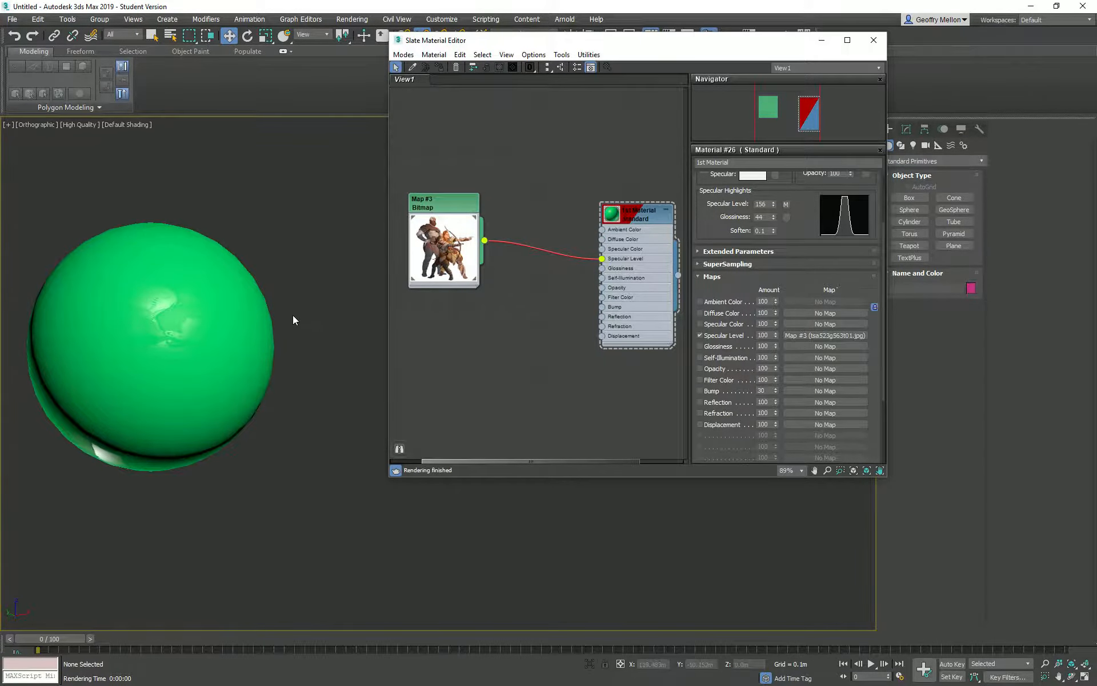
Examine how the bitmap shapes the specular highlight on the sphere, up close and from different angles.
alt+middle_drag(292, 315, 223, 288)
scroll(205, 291, up, 3)
scroll(250, 295, down, 2)
scroll(225, 288, up, 2)
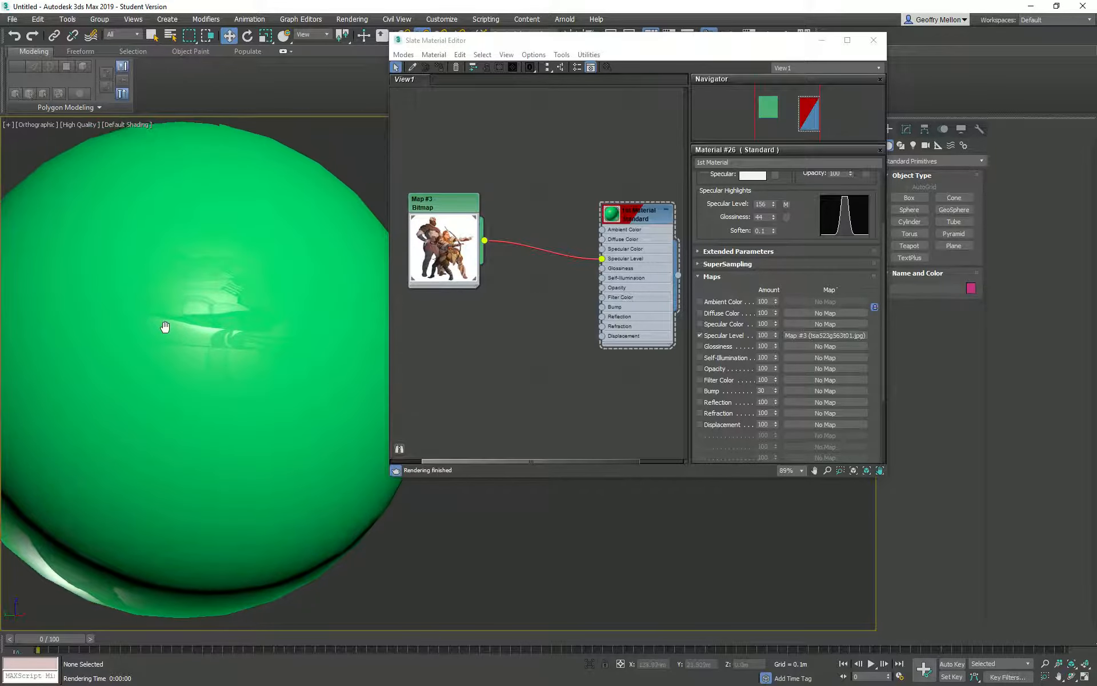
scroll(172, 328, down, 5)
scroll(192, 339, up, 6)
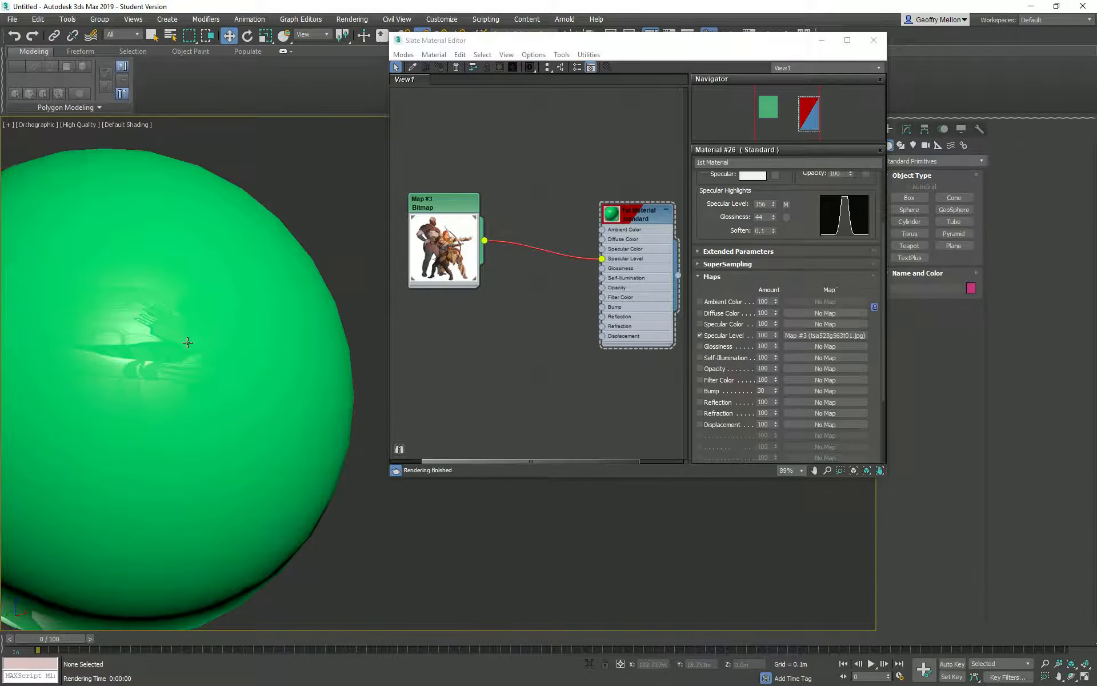
scroll(227, 366, down, 4)
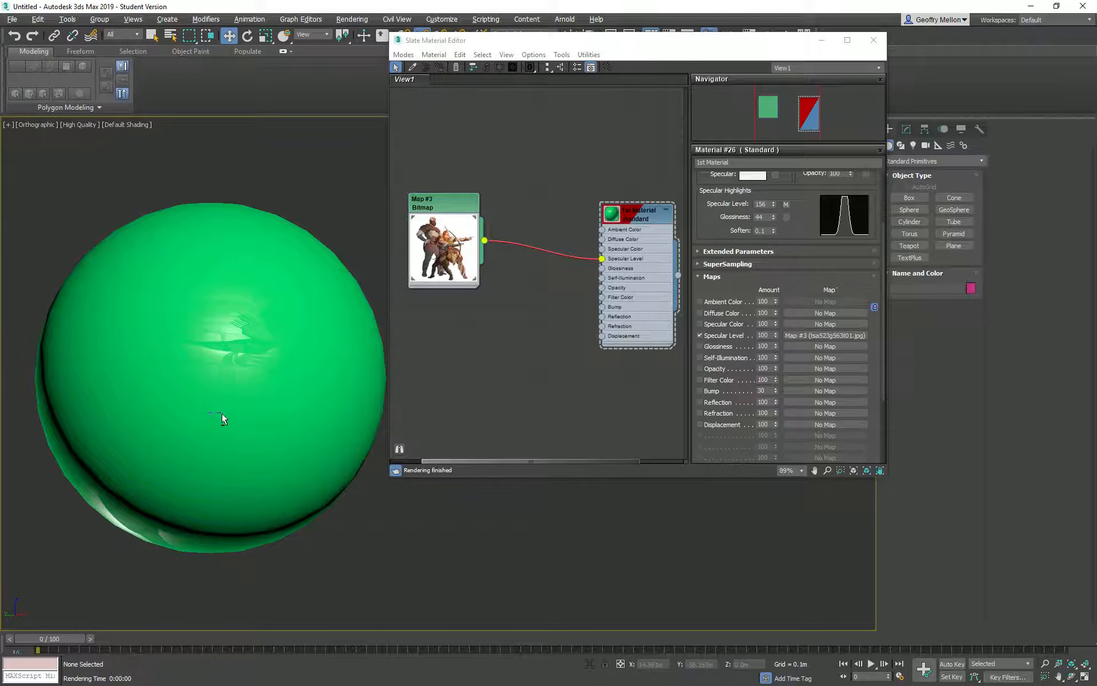
alt+drag(118, 599, 145, 584)
key(z)
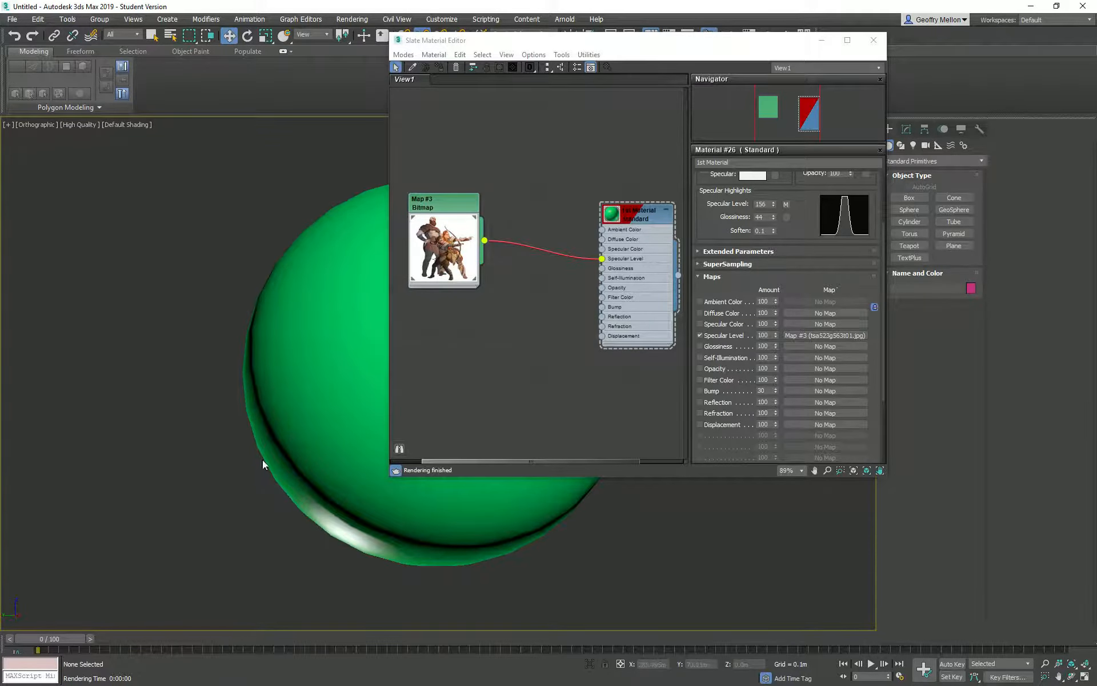
middle_drag(337, 356, 117, 368)
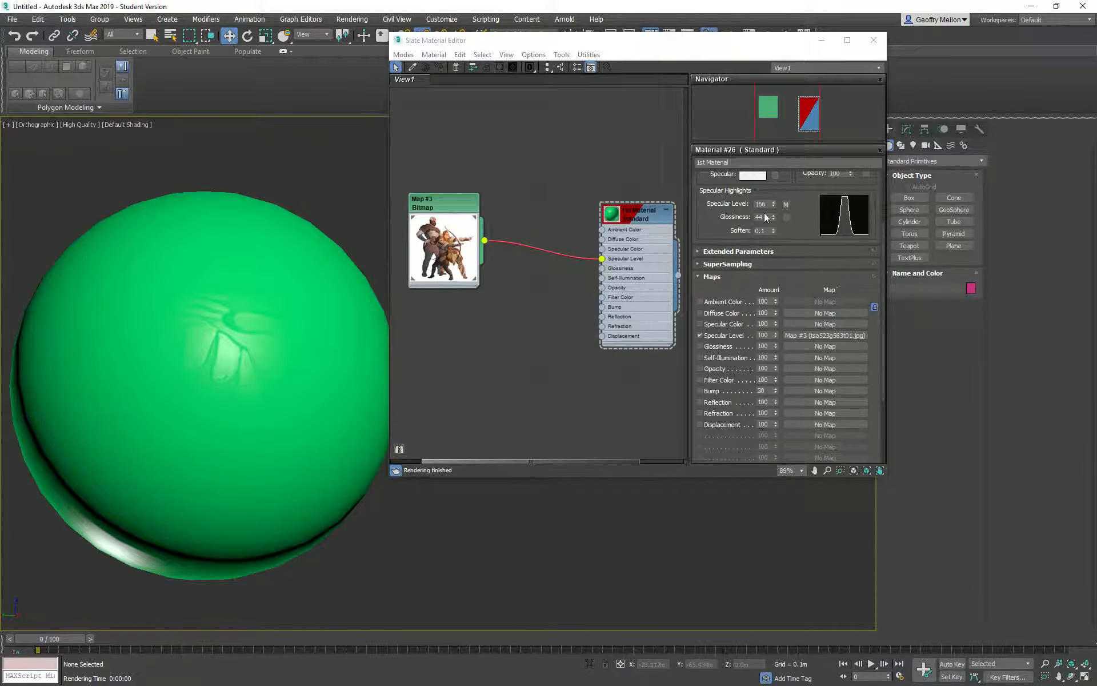
Set the 1st Material's Specular Level value to 0 and examine the highlight on the sphere.
drag(768, 204, 621, 202)
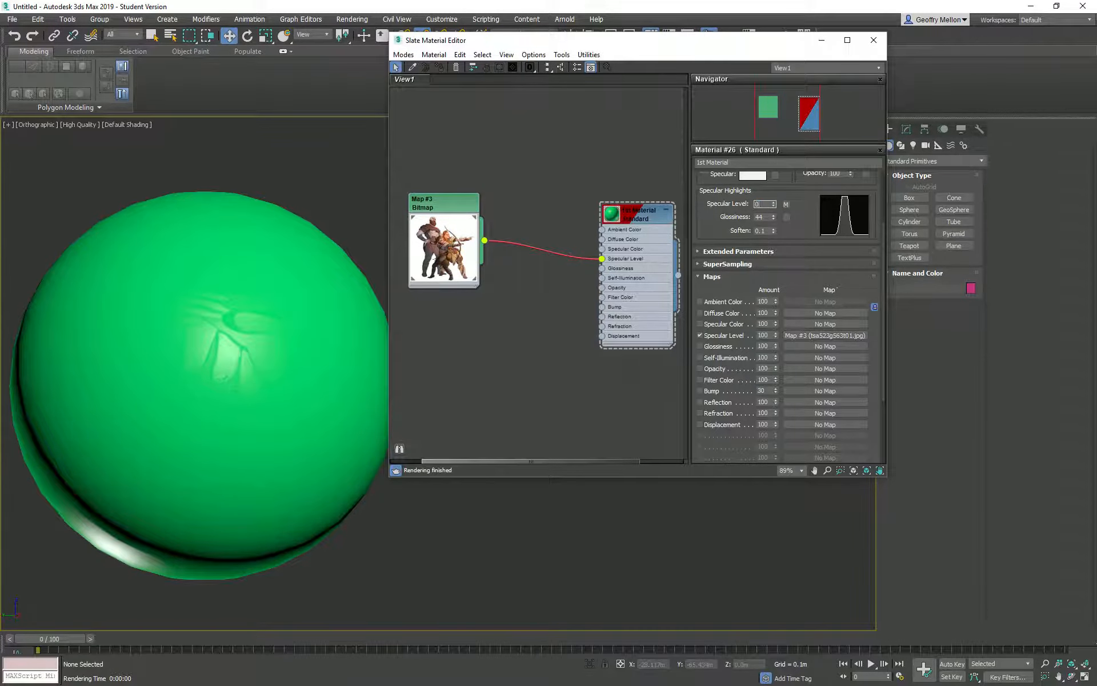
key(Return)
mouse_move(278, 361)
middle_down()
mouse_move(286, 355)
mouse_move(267, 365)
mouse_move(298, 364)
mouse_move(241, 362)
mouse_move(247, 343)
mouse_move(235, 380)
mouse_move(250, 385)
mouse_move(63, 457)
middle_up()
alt+middle_drag(174, 387, 188, 360)
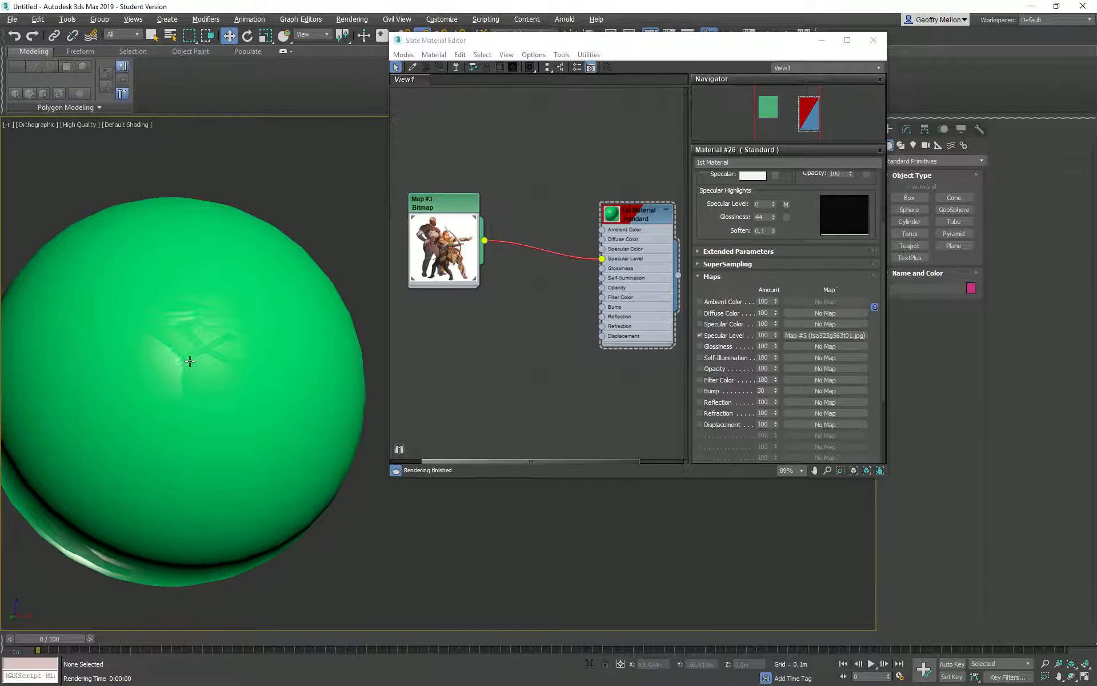
Set the 1st Material's Glossiness to 15 and examine the mapped highlight across the sphere.
mouse_move(774, 218)
mouse_down()
mouse_move(776, 266)
mouse_move(777, 234)
mouse_up()
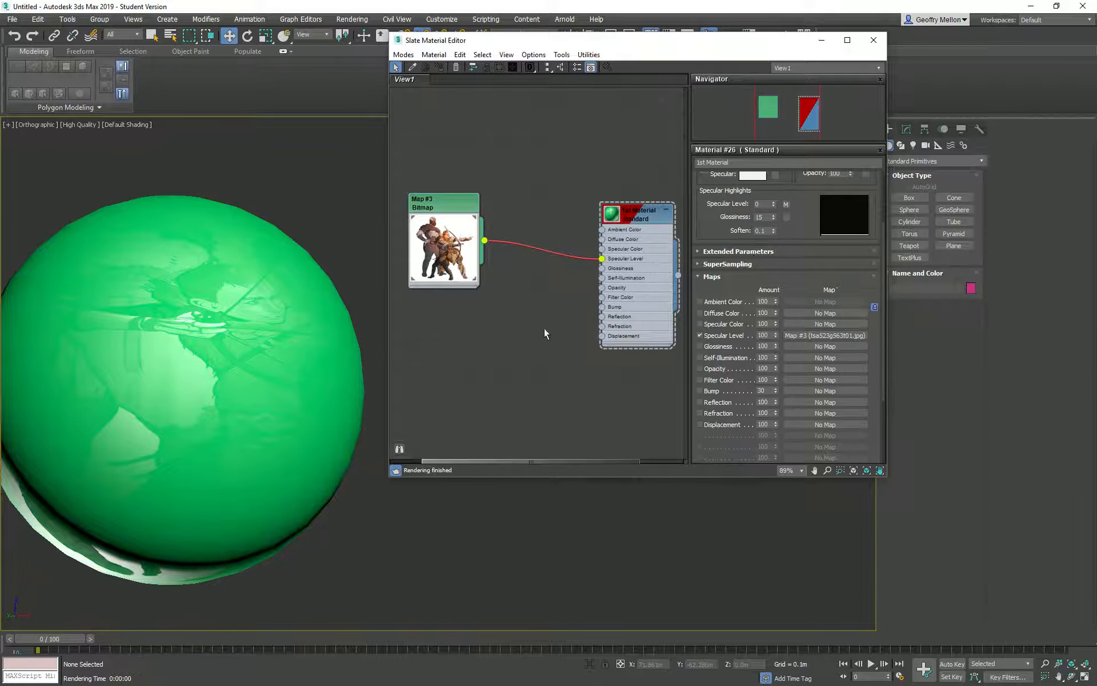
alt+middle_drag(274, 371, 255, 337)
scroll(240, 385, down, 5)
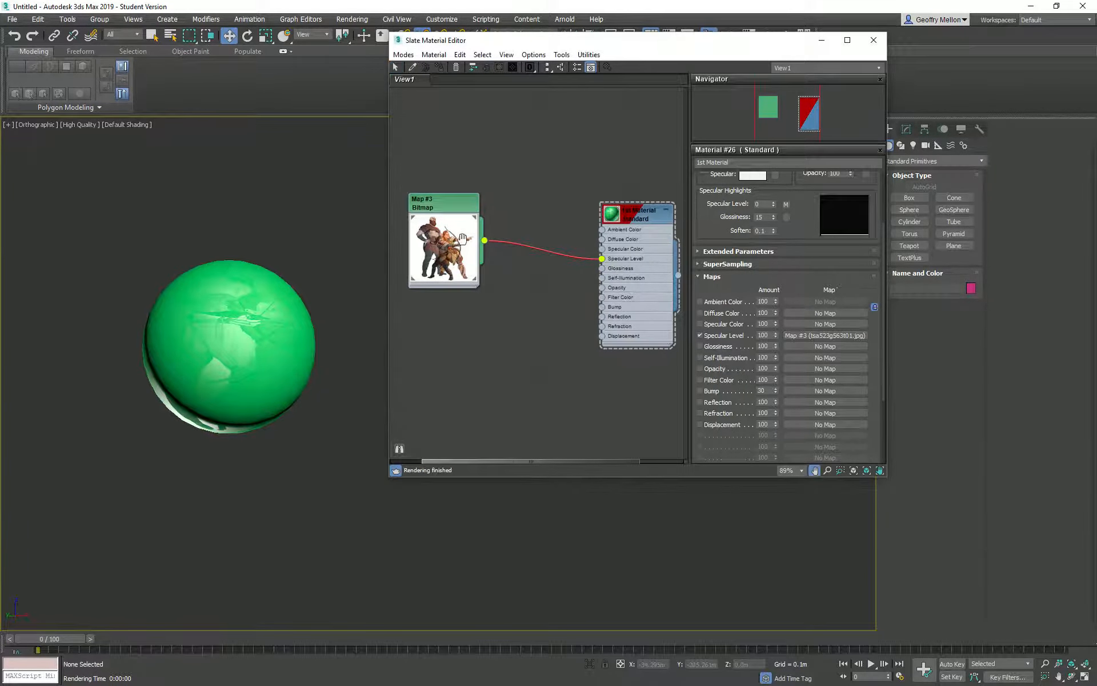
Move the bitmap's connection from the 1st Material's Specular Level slot to its Glossiness slot and examine the sphere.
scroll(462, 240, up, 4)
drag(459, 195, 485, 223)
middle_drag(575, 282, 508, 282)
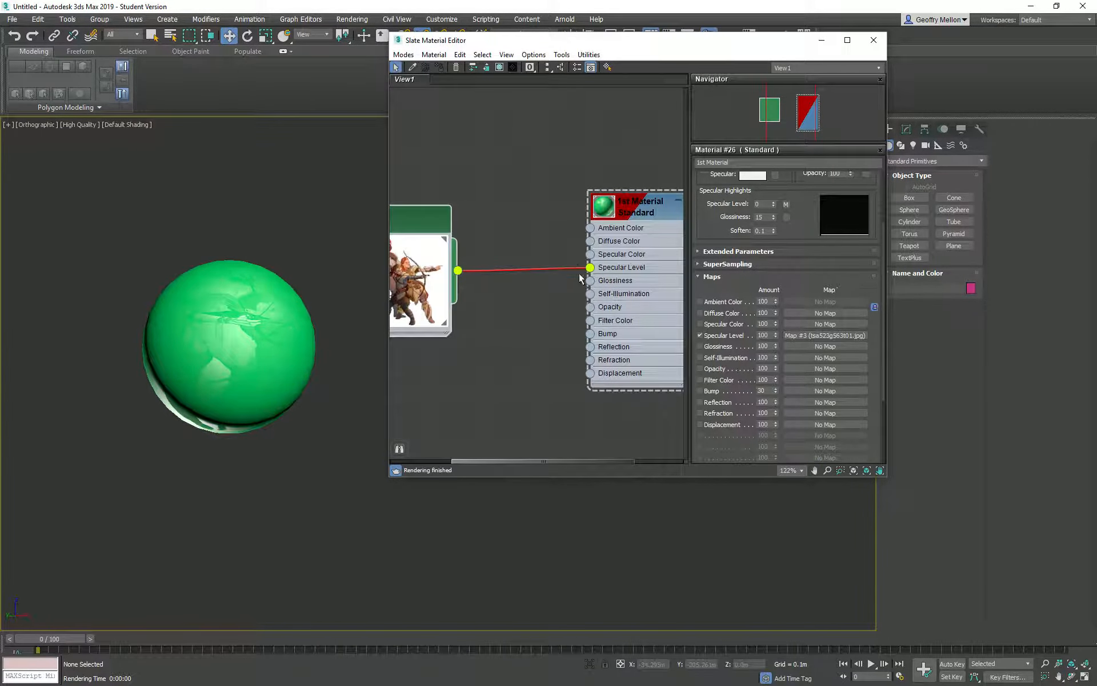
mouse_move(290, 316)
alt+middle_down()
mouse_move(303, 281)
mouse_move(276, 344)
mouse_move(249, 328)
mouse_move(300, 332)
alt+middle_up()
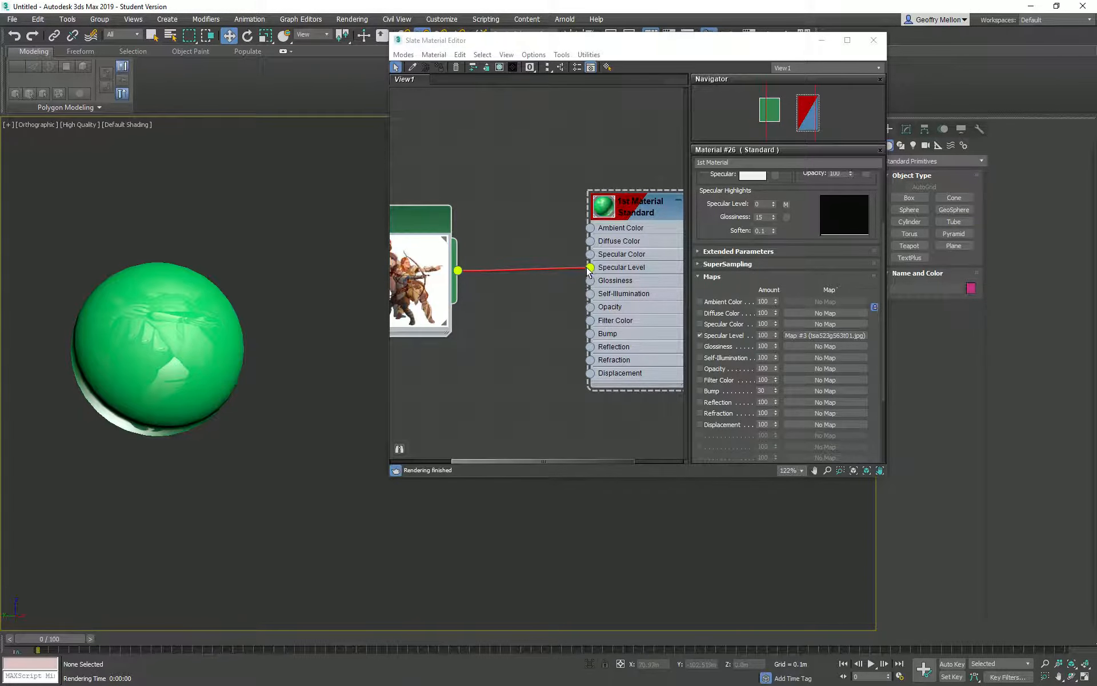
mouse_move(589, 272)
mouse_down()
mouse_move(571, 290)
mouse_move(591, 281)
mouse_up()
middle_drag(358, 299, 317, 334)
scroll(163, 344, up, 4)
scroll(200, 322, down, 2)
middle_drag(200, 321, 192, 302)
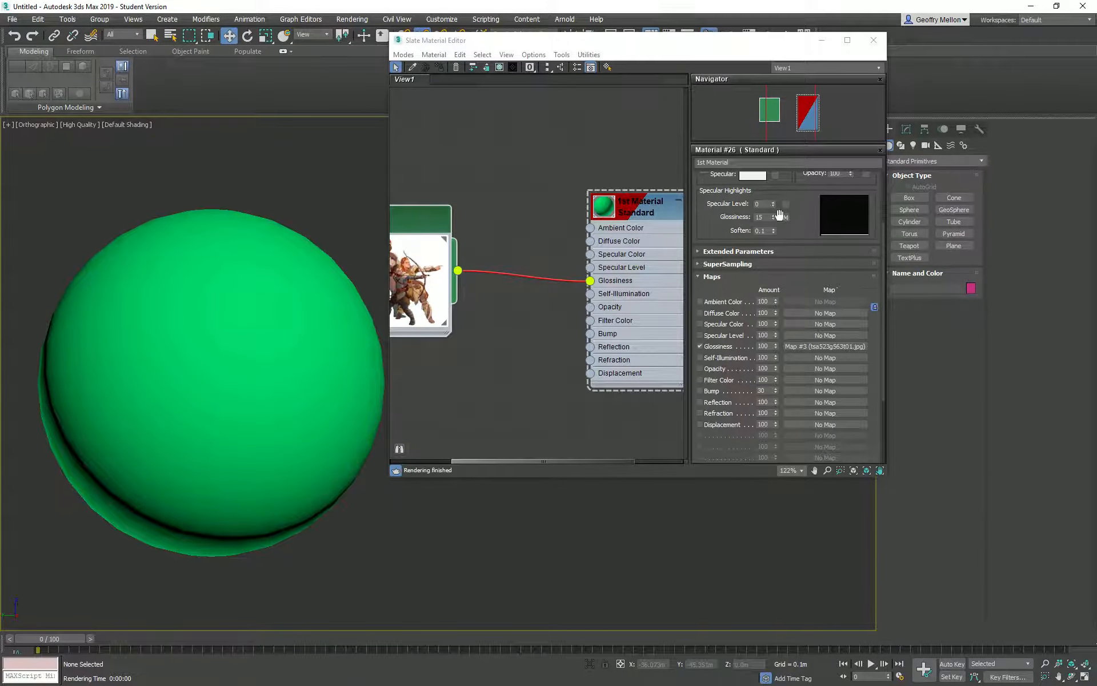
Set the 1st Material's Specular Level value to 77 and examine the glossiness pattern on the sphere.
drag(773, 205, 779, 163)
alt+middle_drag(327, 316, 1093, 304)
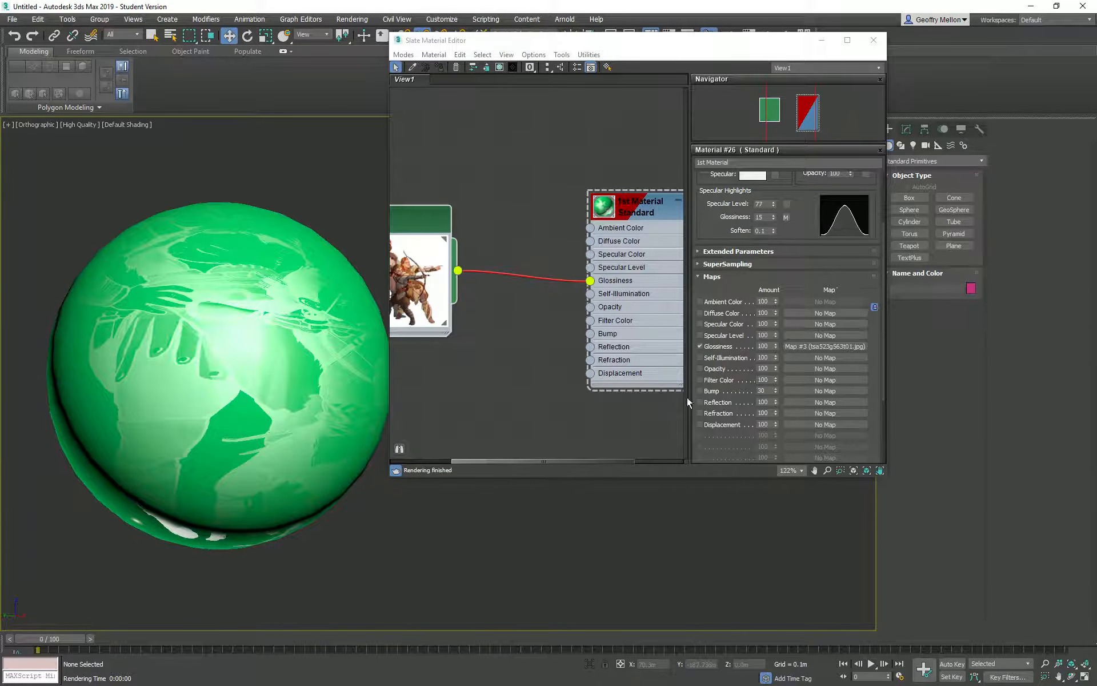
alt+middle_drag(335, 370, 388, 330)
Compare the bitmap node's image with the glossiness pattern on the sphere from several angles and distances.
middle_drag(406, 275, 479, 277)
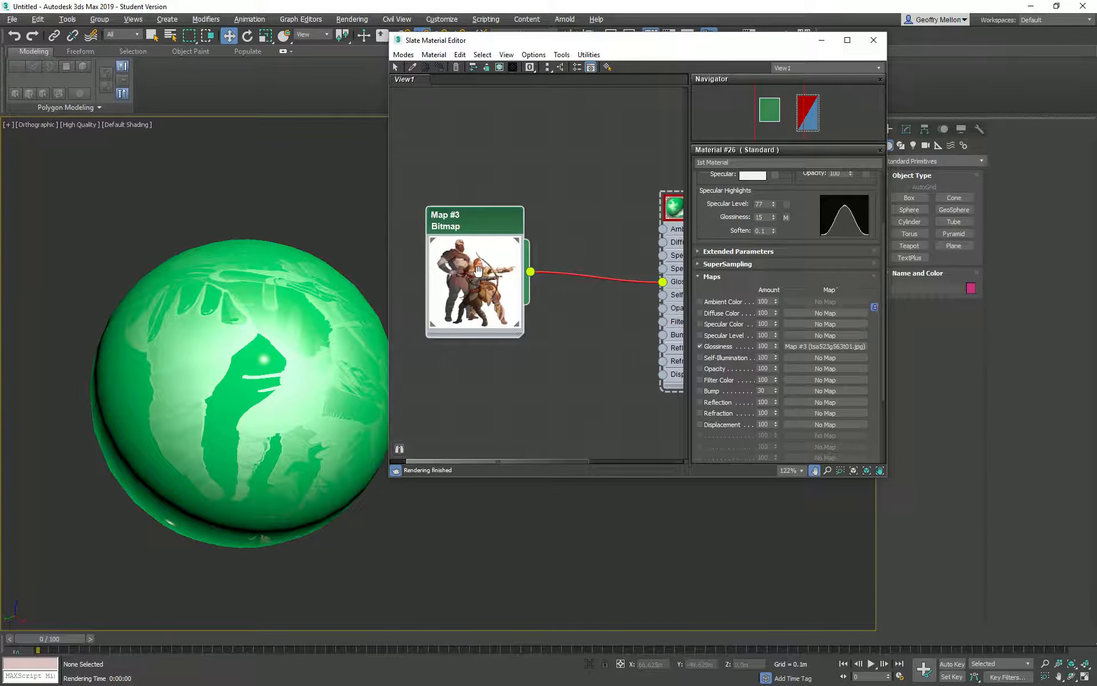
alt+middle_drag(300, 322, 313, 284)
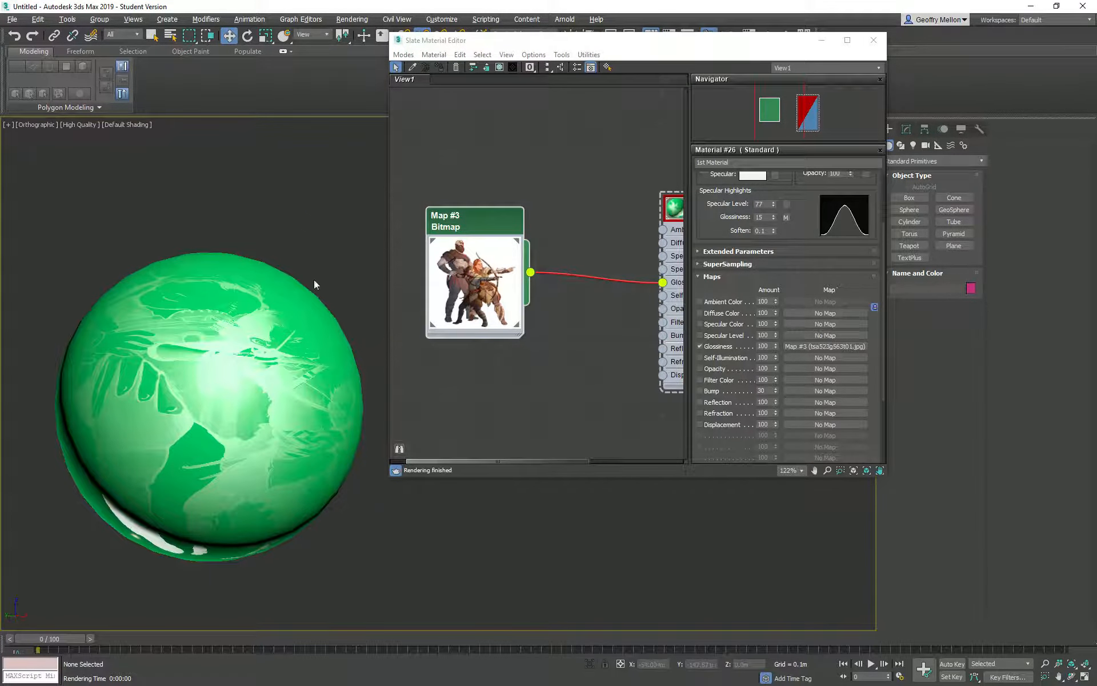
alt+middle_drag(233, 312, 189, 316)
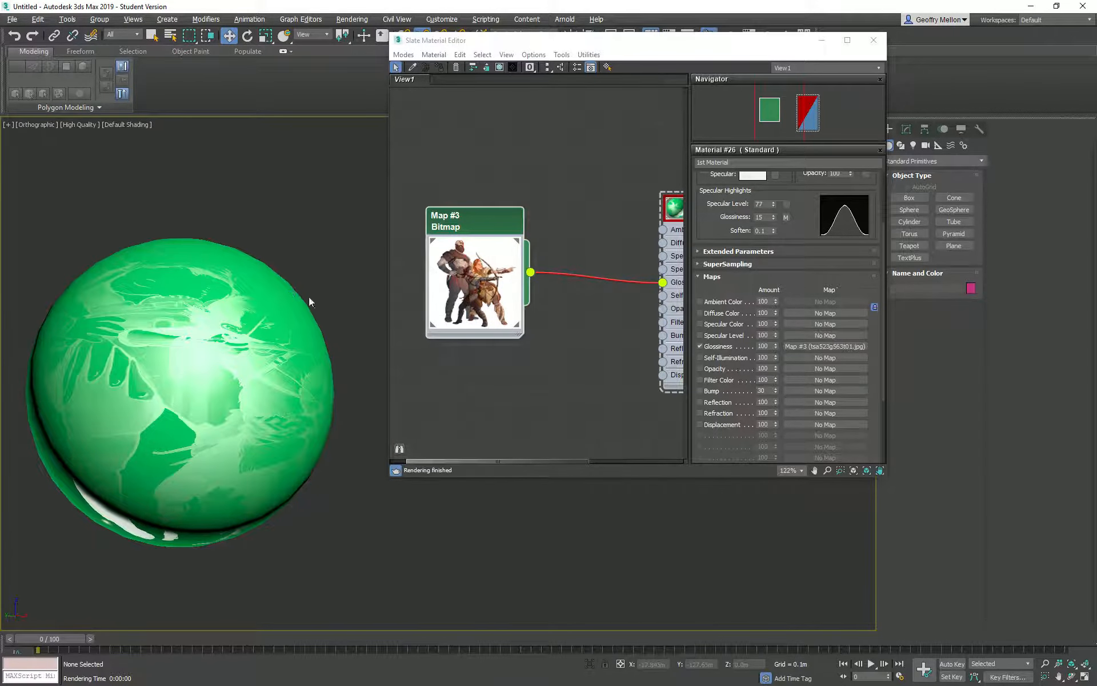
alt+middle_drag(253, 281, 223, 343)
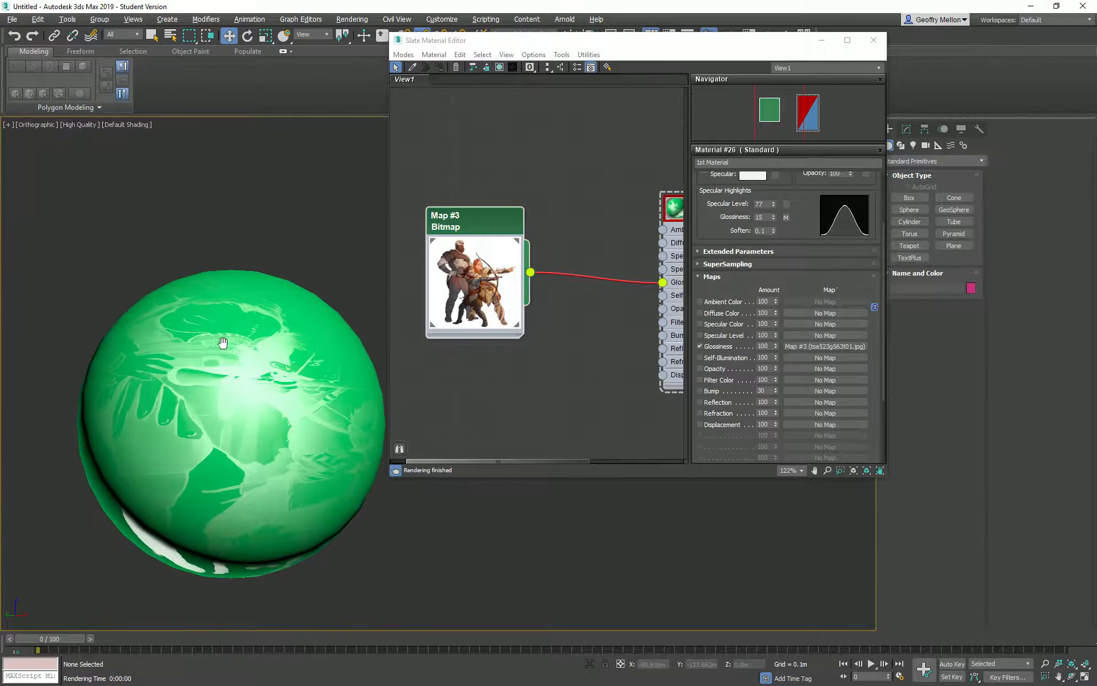
scroll(357, 378, down, 3)
middle_drag(357, 379, 258, 332)
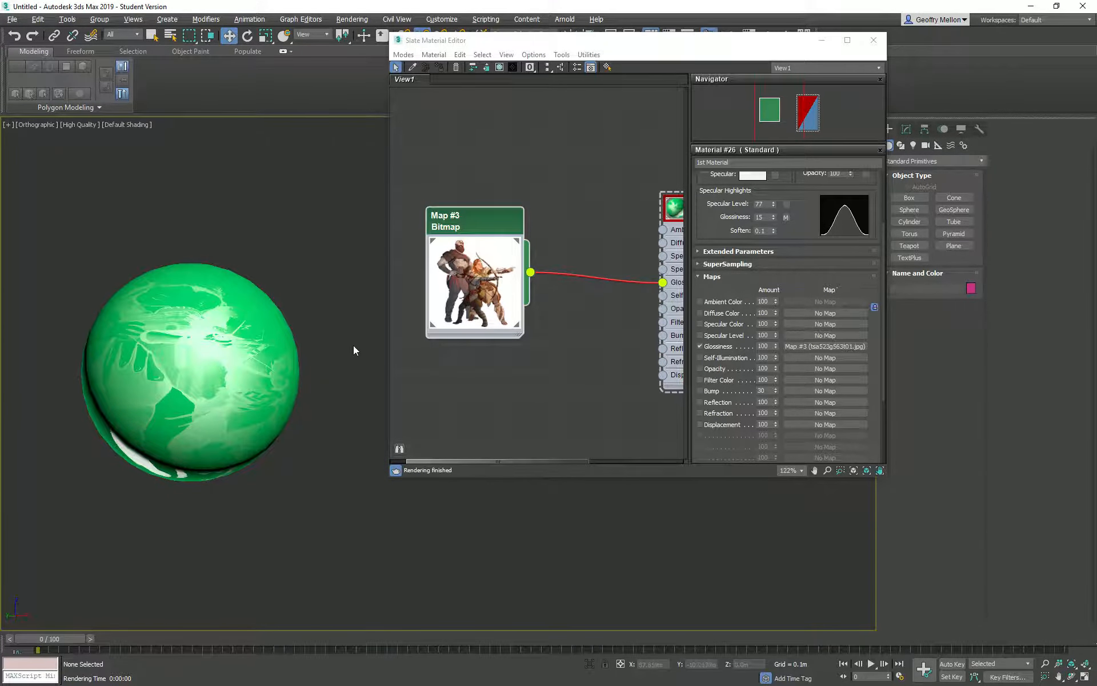
alt+middle_drag(320, 355, 338, 323)
middle_drag(84, 334, 162, 344)
scroll(301, 327, up, 4)
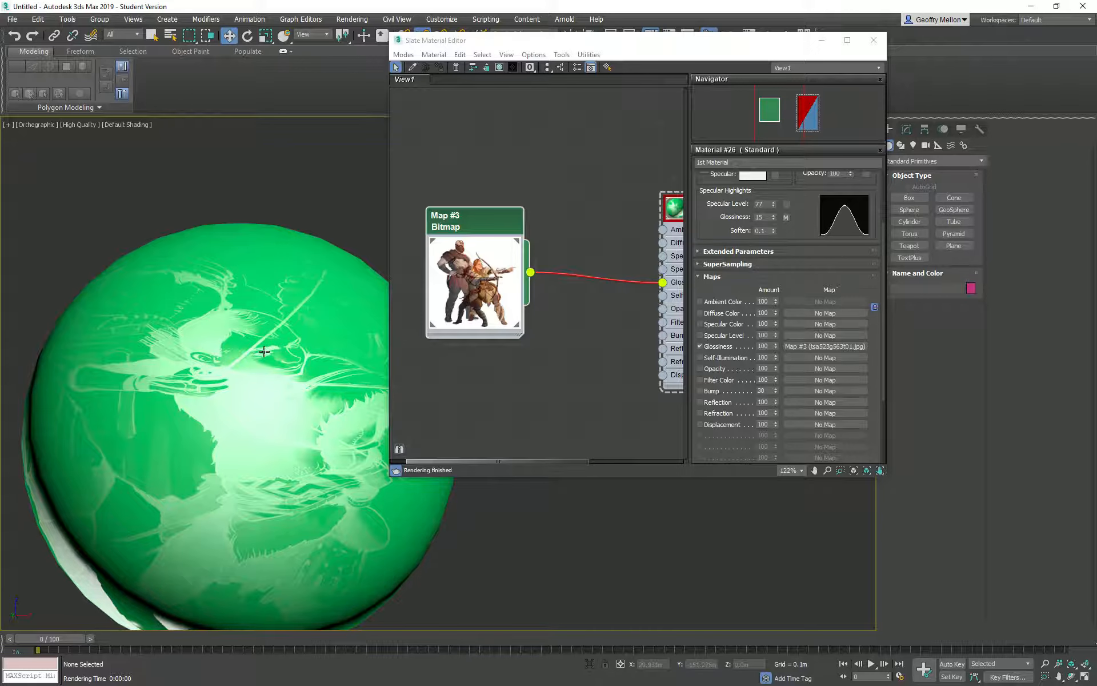
mouse_move(271, 378)
alt+middle_down()
mouse_move(372, 393)
mouse_move(291, 395)
mouse_move(278, 359)
mouse_move(259, 357)
mouse_move(275, 361)
alt+middle_up()
scroll(278, 359, down, 3)
middle_drag(274, 361, 278, 479)
scroll(227, 469, up, 4)
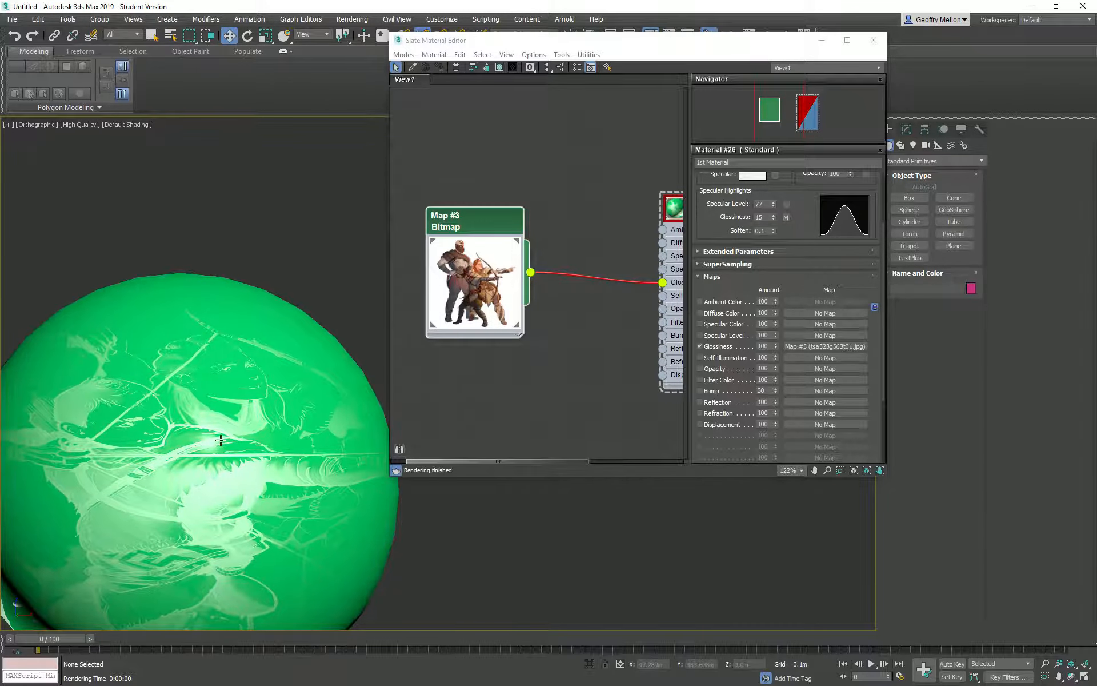
middle_drag(221, 441, 259, 411)
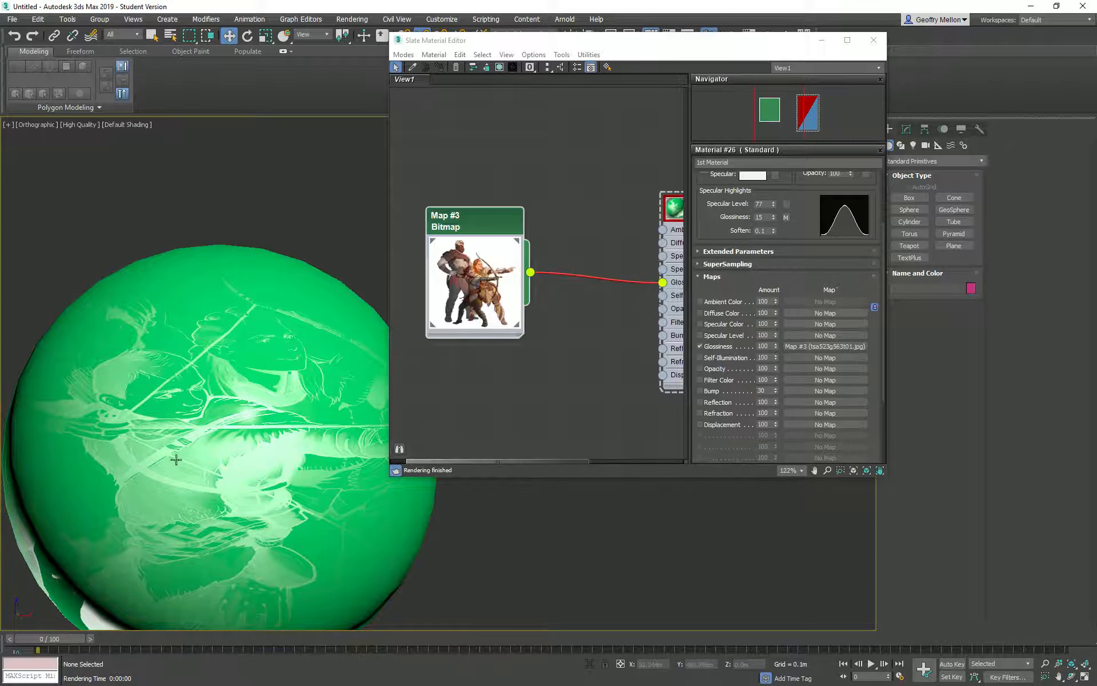
scroll(198, 449, down, 5)
alt+middle_drag(198, 448, 259, 427)
middle_drag(259, 427, 362, 316)
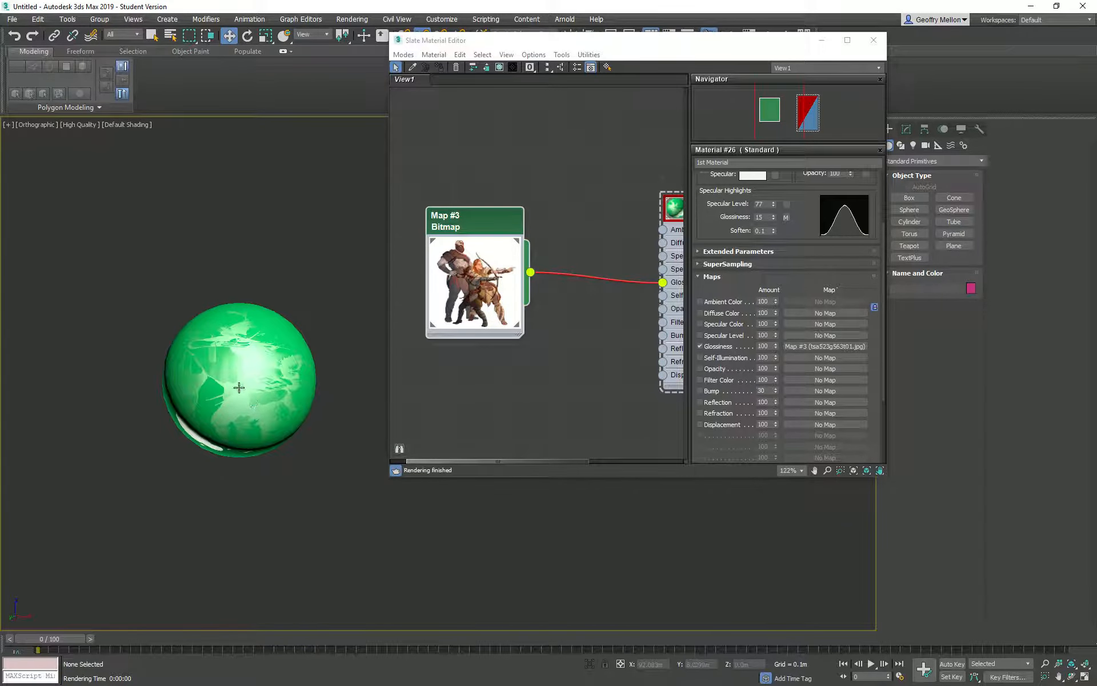
scroll(231, 396, up, 5)
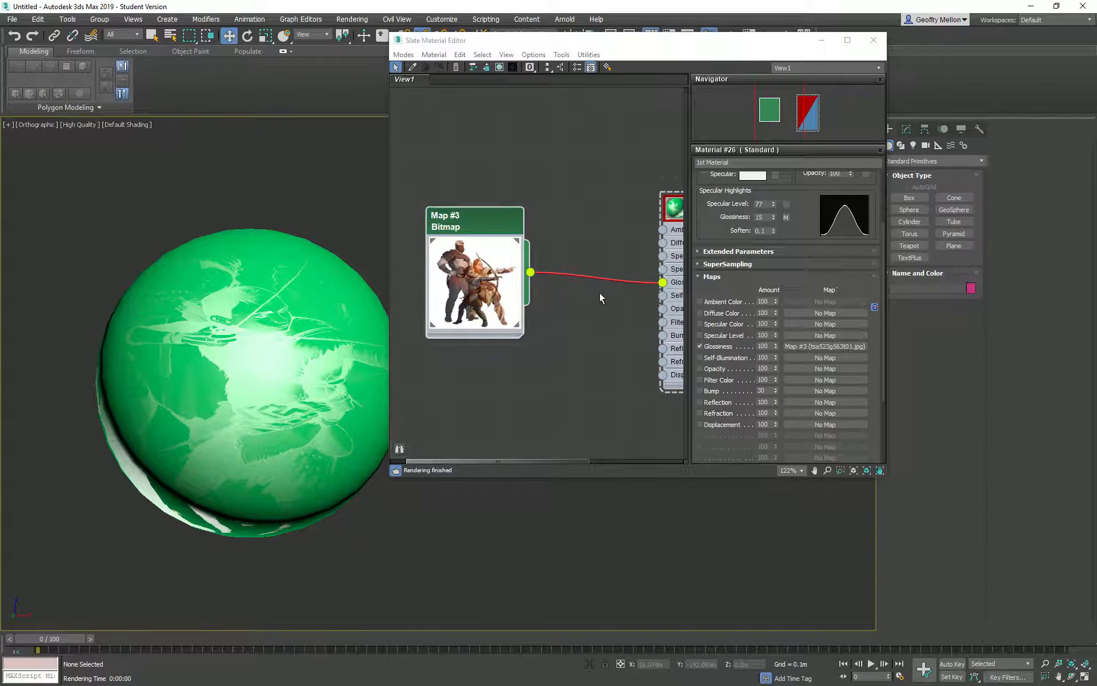
Connect the bitmap to the Specular Level slot alongside Glossiness and examine the combined highlight on the sphere.
mouse_move(531, 273)
mouse_down()
mouse_move(654, 262)
mouse_move(684, 274)
mouse_move(551, 265)
mouse_move(595, 270)
mouse_up()
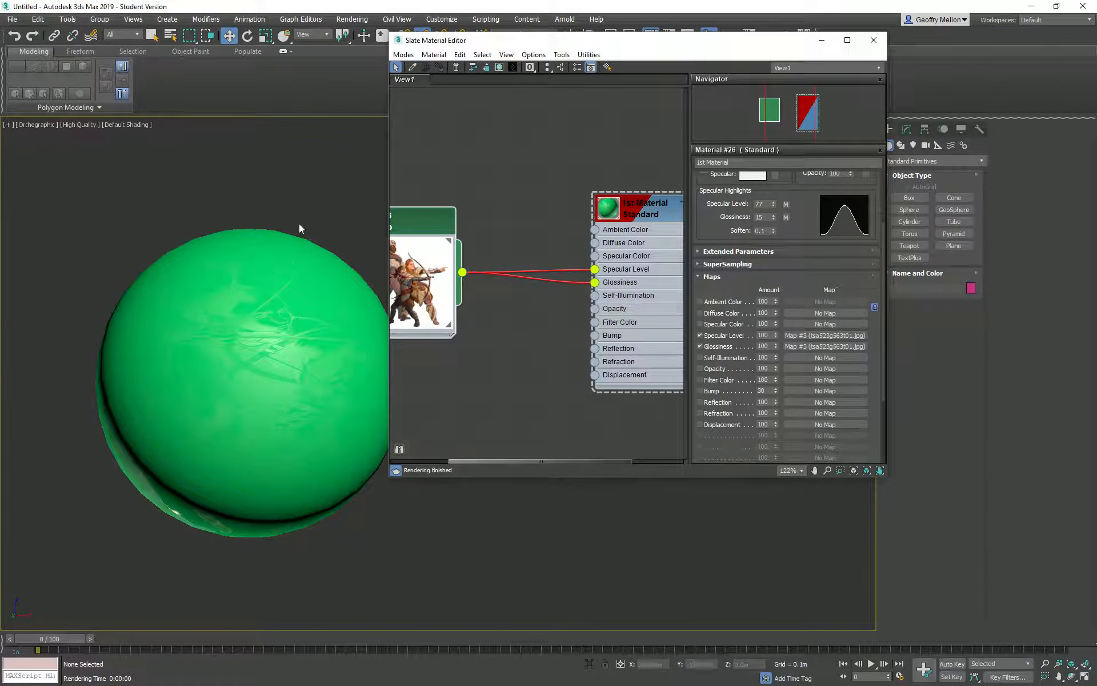
alt+middle_drag(300, 225, 241, 182)
middle_drag(255, 394, 255, 327)
scroll(258, 330, up, 5)
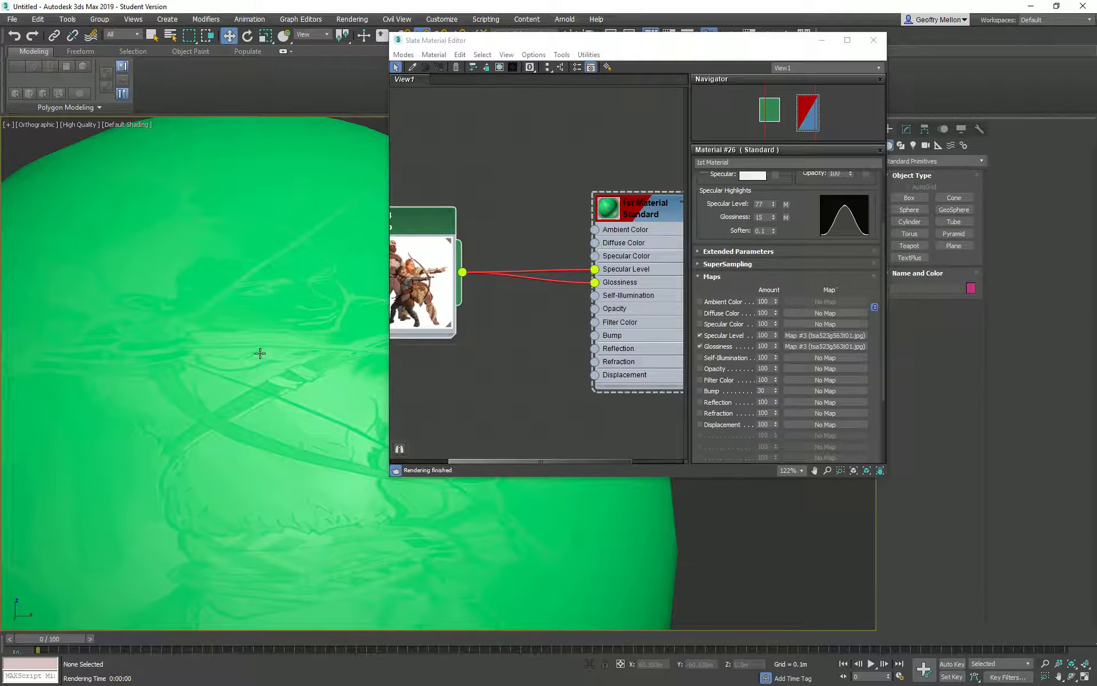
scroll(246, 387, down, 5)
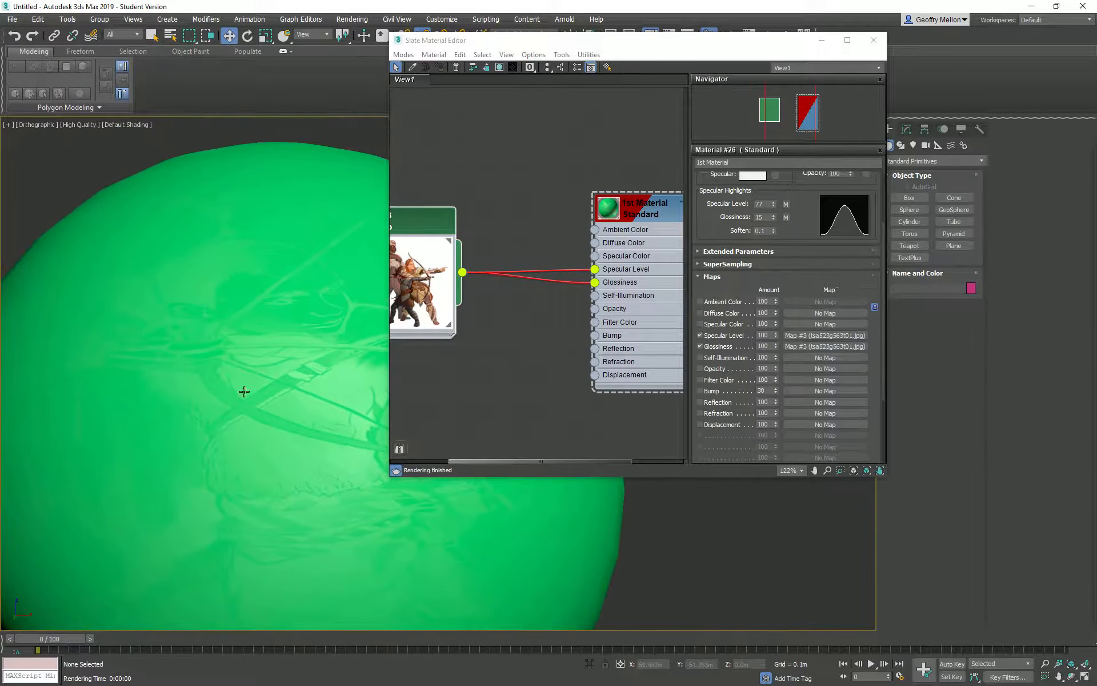
mouse_move(321, 347)
alt+middle_down()
mouse_move(314, 362)
mouse_move(332, 371)
mouse_move(337, 360)
mouse_move(320, 343)
mouse_move(314, 366)
mouse_move(331, 360)
alt+middle_up()
Remove the bitmap's Glossiness connection, examine the sphere with Specular Level mapped alone, and reconnect Glossiness.
drag(596, 286, 484, 325)
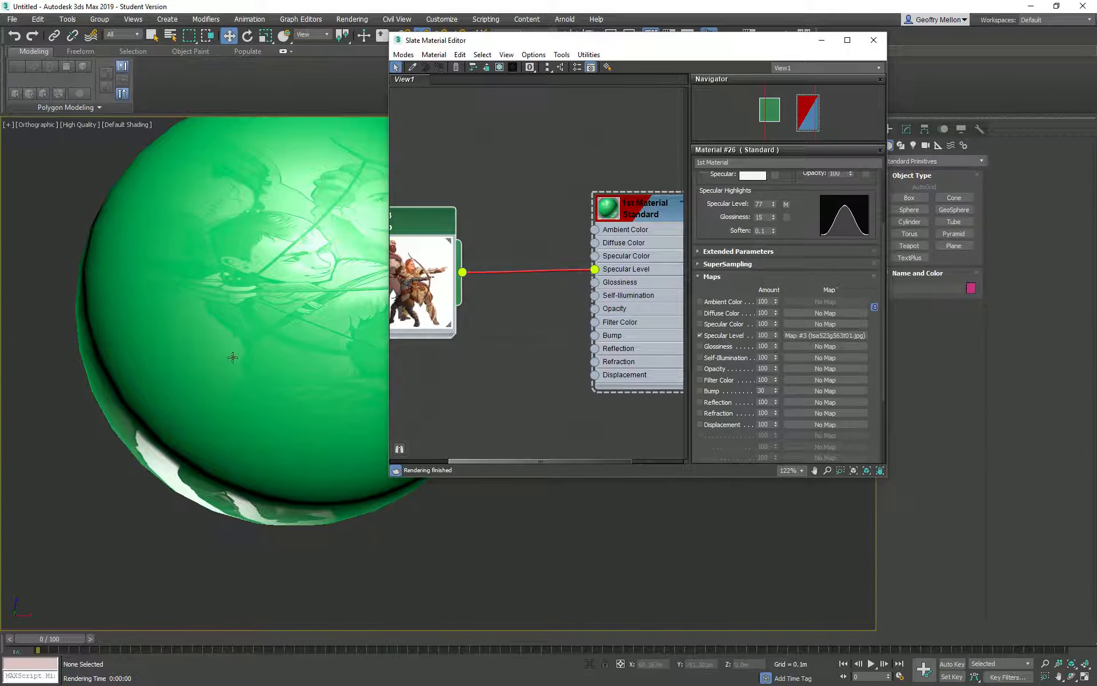
mouse_move(232, 355)
alt+middle_down()
mouse_move(255, 318)
mouse_move(246, 338)
mouse_move(268, 328)
alt+middle_up()
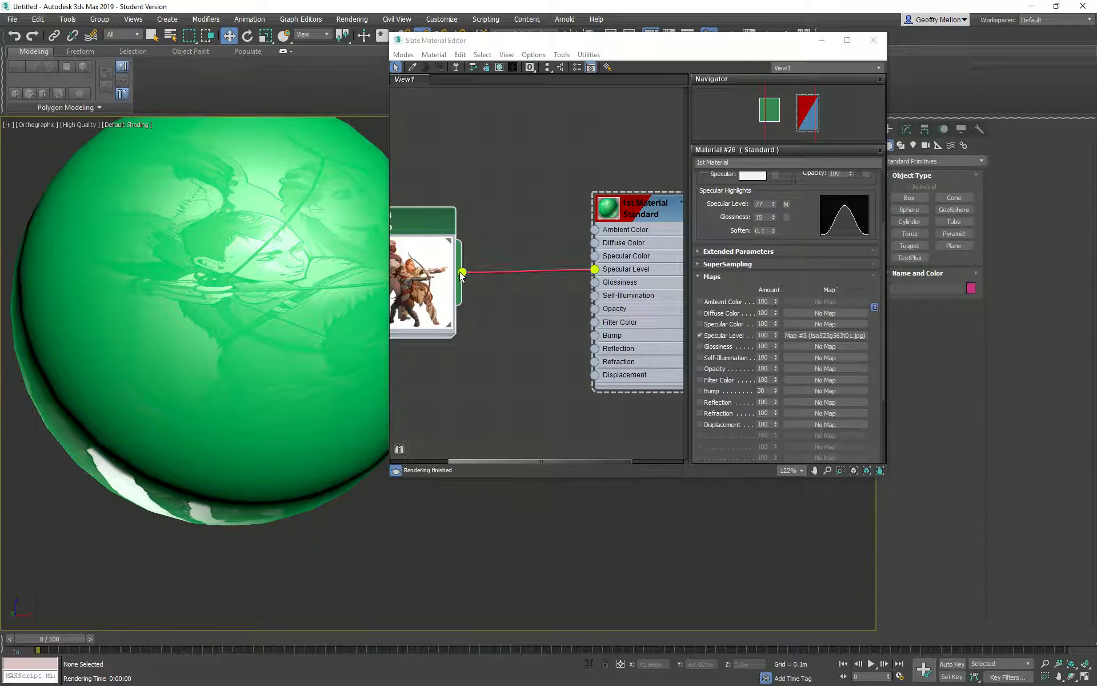
drag(462, 273, 596, 284)
mouse_move(274, 303)
alt+middle_down()
mouse_move(276, 280)
mouse_move(259, 318)
mouse_move(255, 272)
mouse_move(266, 283)
mouse_move(252, 286)
alt+middle_up()
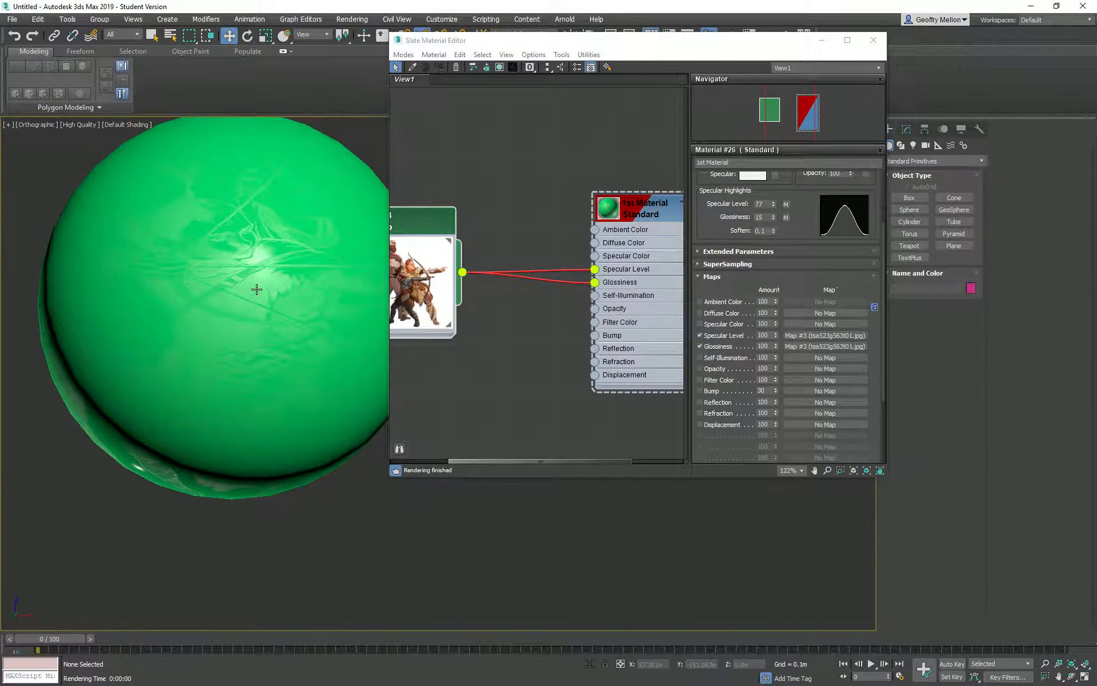
Remove the bitmap's Specular Level connection and examine the sphere with only Glossiness mapped.
drag(594, 270, 548, 238)
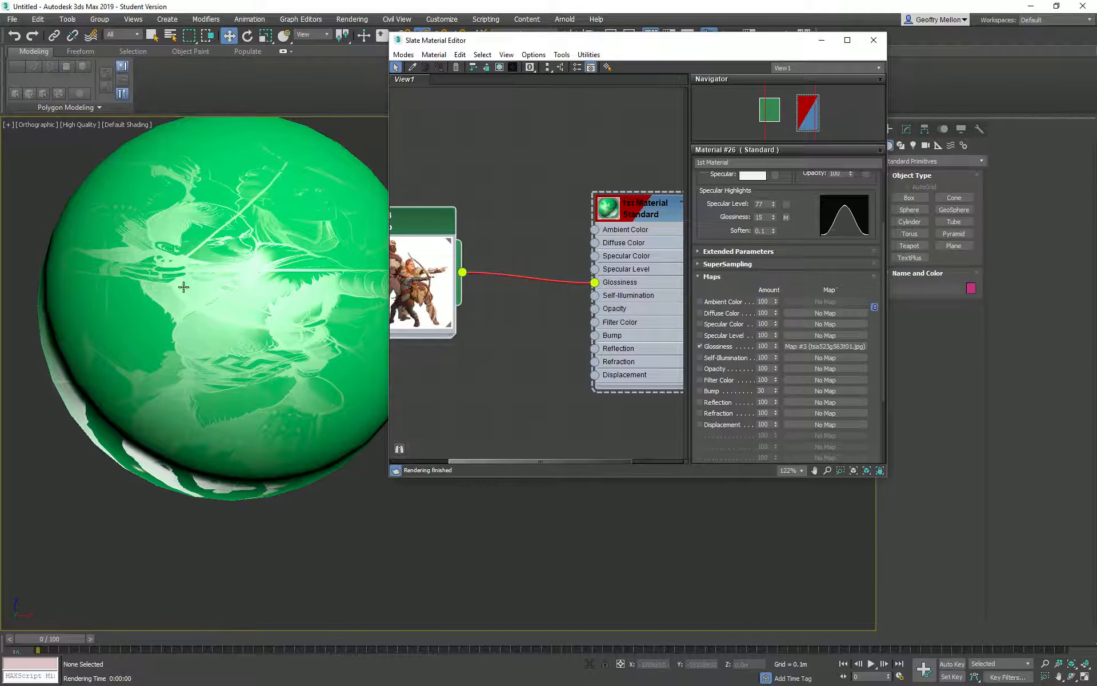
alt+middle_drag(183, 287, 324, 351)
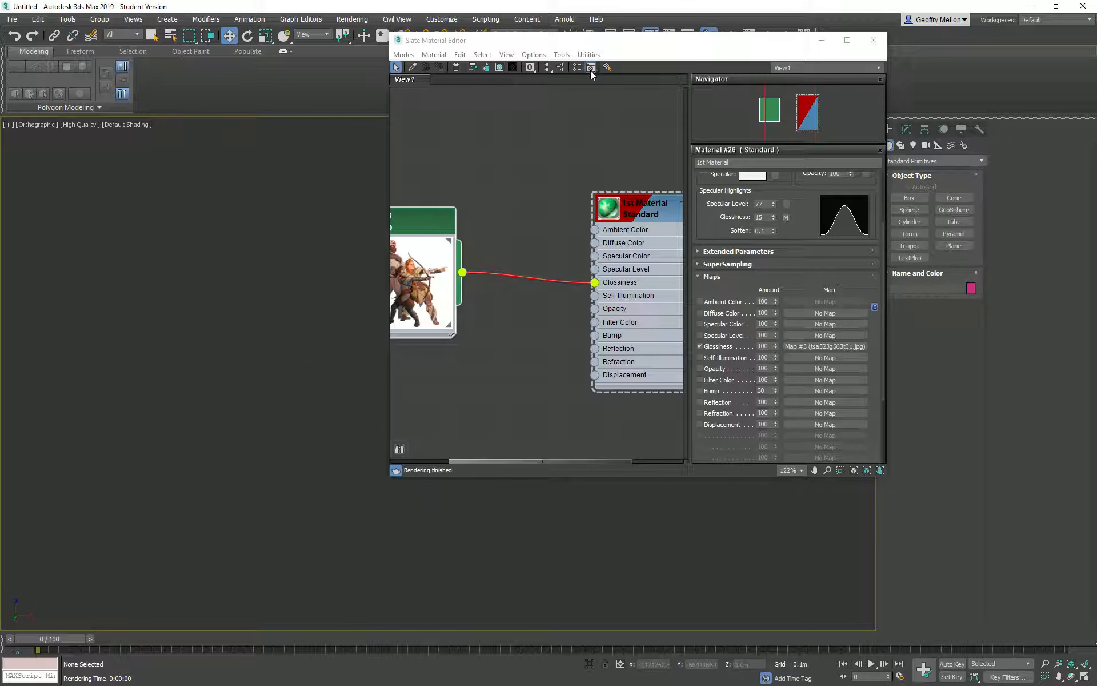
Bring the sphere back into view and reposition the material editor window so both can be seen together.
drag(595, 47, 811, 102)
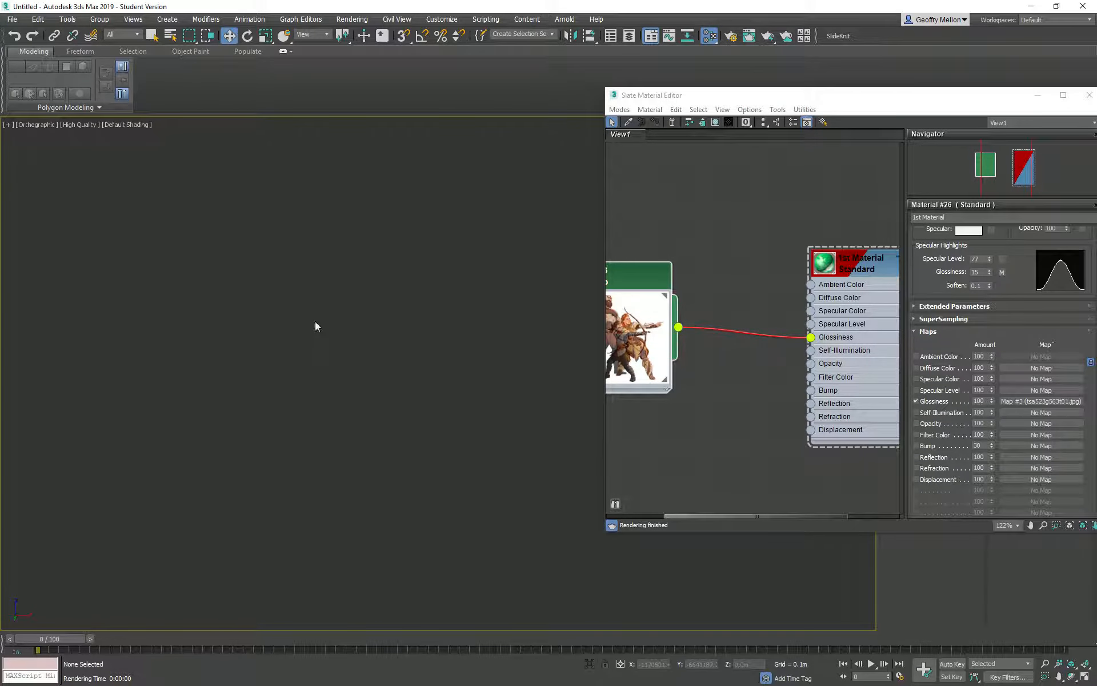
key(z)
middle_drag(477, 346, 278, 346)
drag(840, 102, 693, 75)
middle_drag(328, 379, 276, 515)
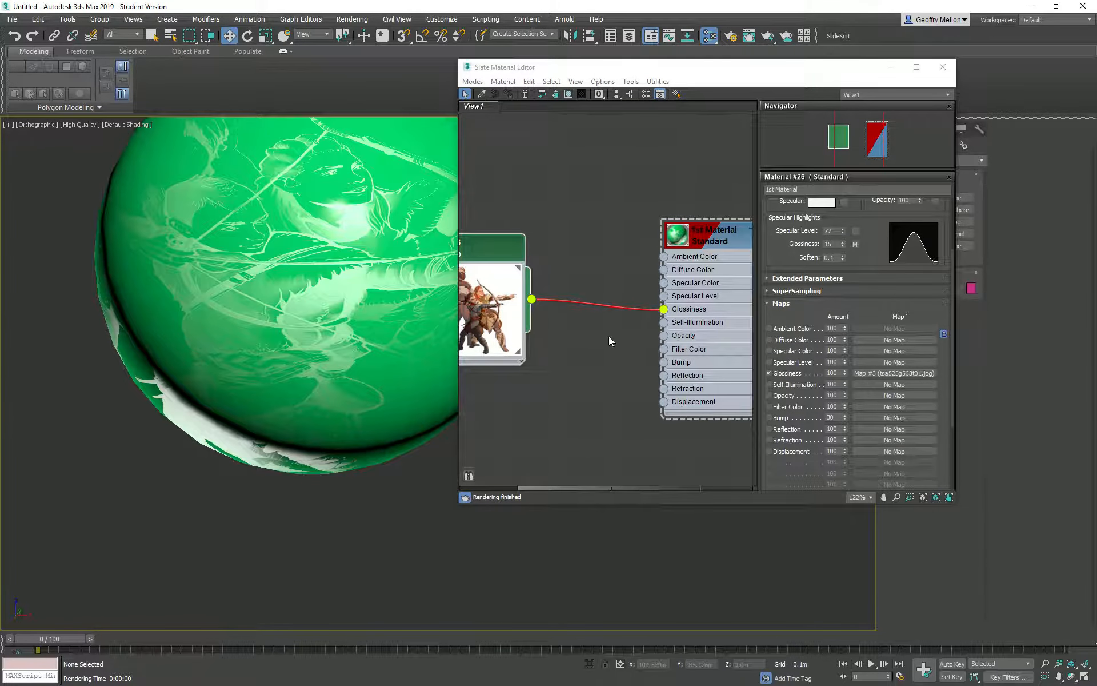
Connect the bitmap to Specular Level alongside Glossiness and view the whole sphere with both slots mapped.
drag(533, 299, 664, 297)
mouse_move(308, 343)
middle_down()
mouse_move(226, 372)
mouse_move(240, 368)
mouse_move(257, 318)
mouse_move(289, 341)
mouse_move(293, 372)
mouse_move(265, 434)
mouse_move(341, 404)
mouse_move(259, 353)
middle_up()
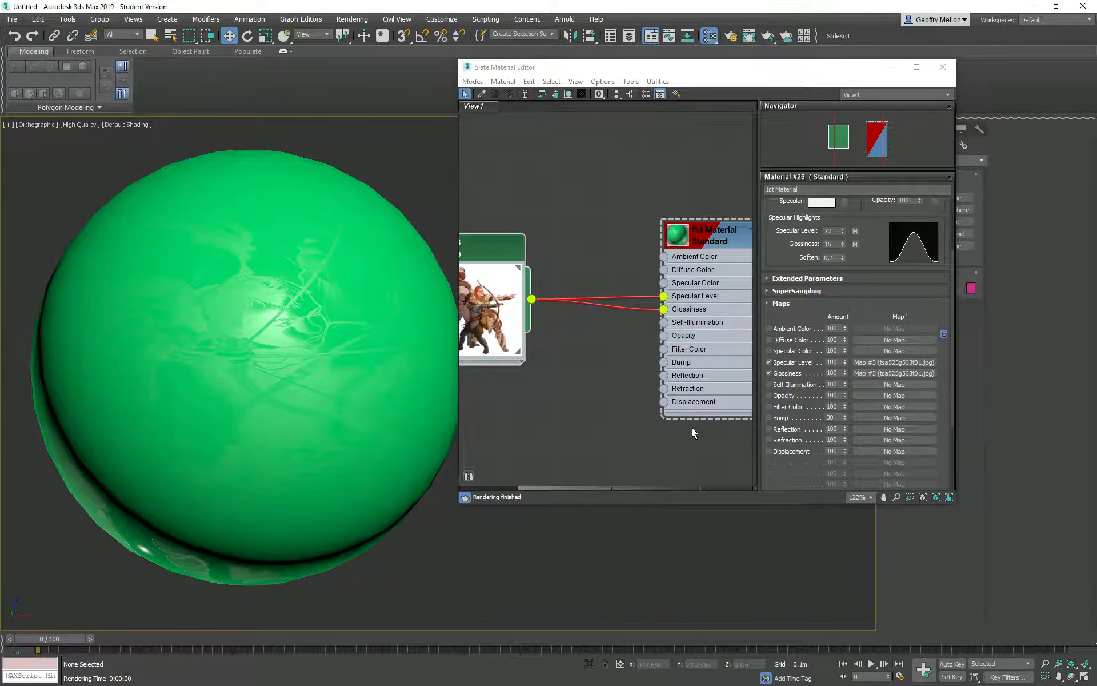
Remove the bitmap from Specular Level and Glossiness, connect it to Self-Illumination, and examine the sphere.
mouse_move(666, 310)
mouse_down()
mouse_move(661, 300)
mouse_move(589, 327)
mouse_up()
drag(533, 294, 665, 324)
scroll(290, 387, down, 2)
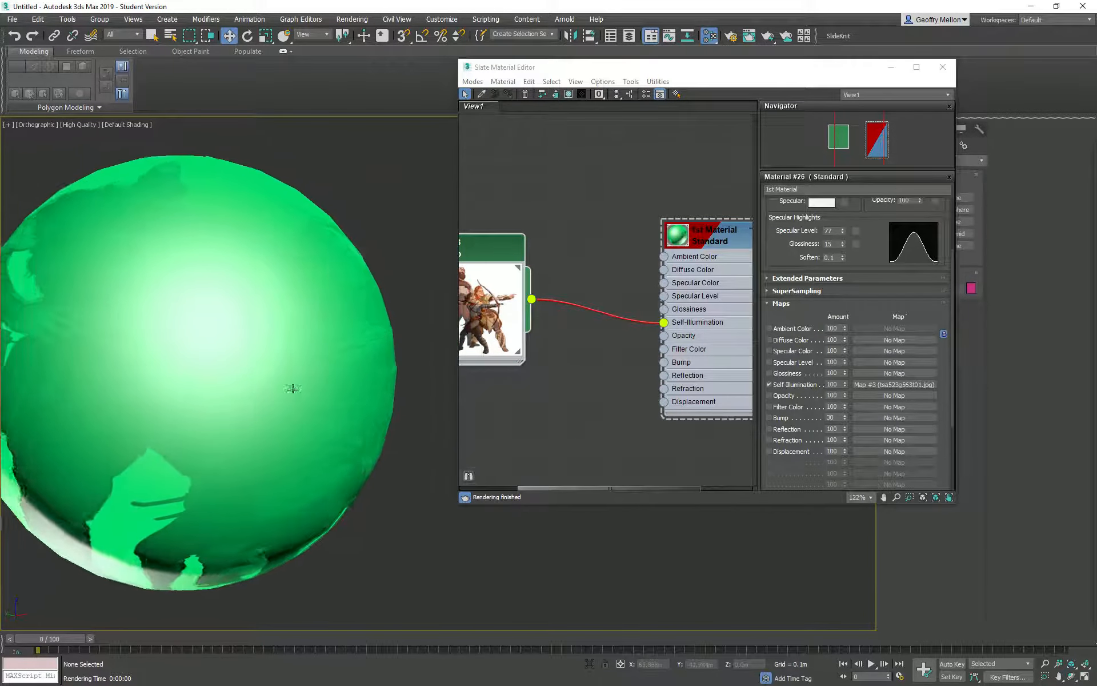
scroll(297, 343, up, 3)
scroll(289, 379, down, 6)
alt+middle_drag(275, 412, 279, 343)
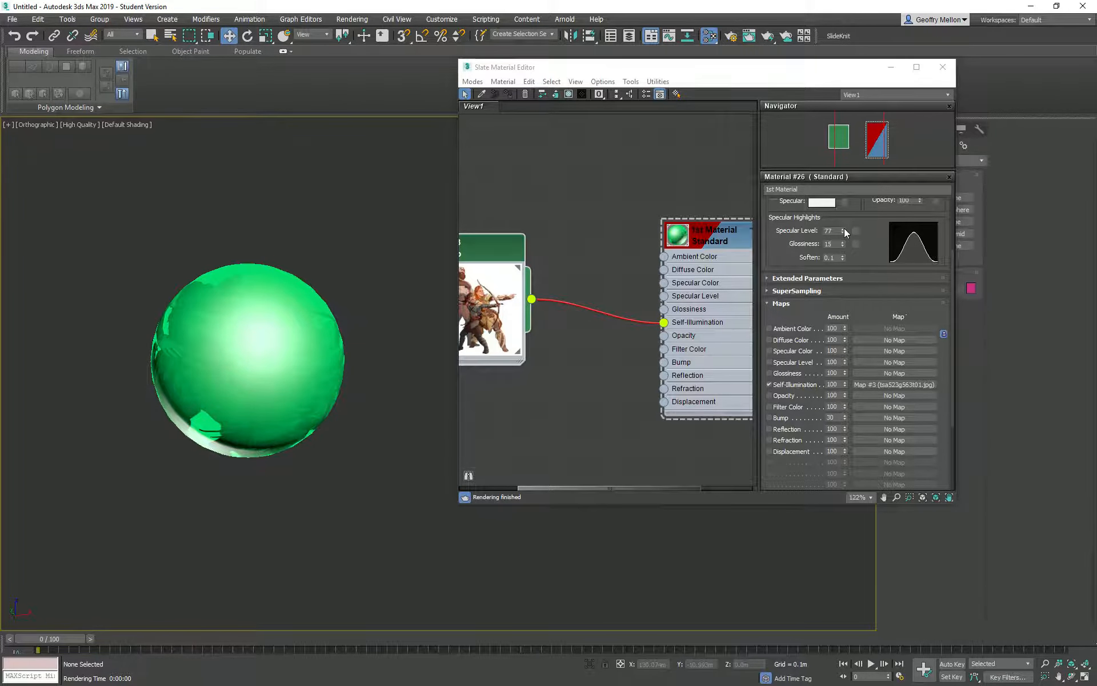
Set the material's Specular Level to 0 and examine the self-illuminated areas of the sphere from several angles.
drag(843, 231, 843, 277)
alt+middle_drag(297, 394, 210, 389)
middle_drag(209, 389, 279, 288)
scroll(257, 313, up, 5)
scroll(199, 357, down, 3)
alt+middle_drag(199, 358, 507, 393)
alt+middle_drag(176, 331, 148, 323)
scroll(147, 323, down, 4)
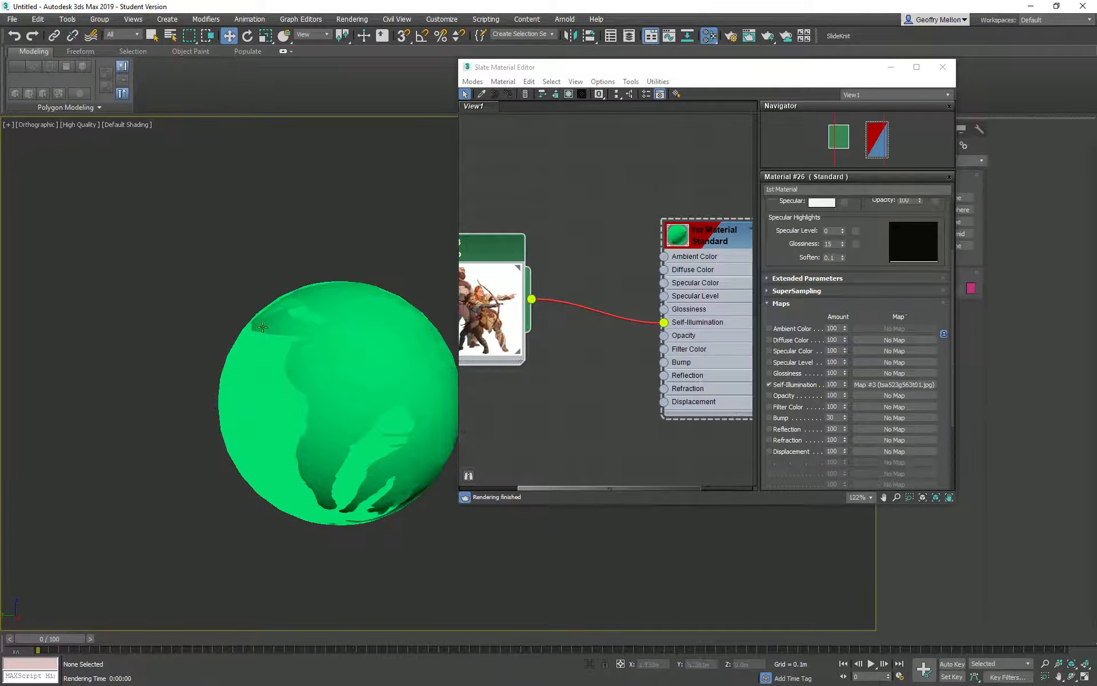
alt+middle_drag(262, 327, 215, 348)
middle_drag(215, 348, 111, 364)
alt+middle_drag(112, 364, 323, 360)
middle_drag(323, 361, 208, 350)
Move the bitmap node closer to the material so its whole thumbnail is visible, keeping the sphere in view.
drag(492, 252, 548, 279)
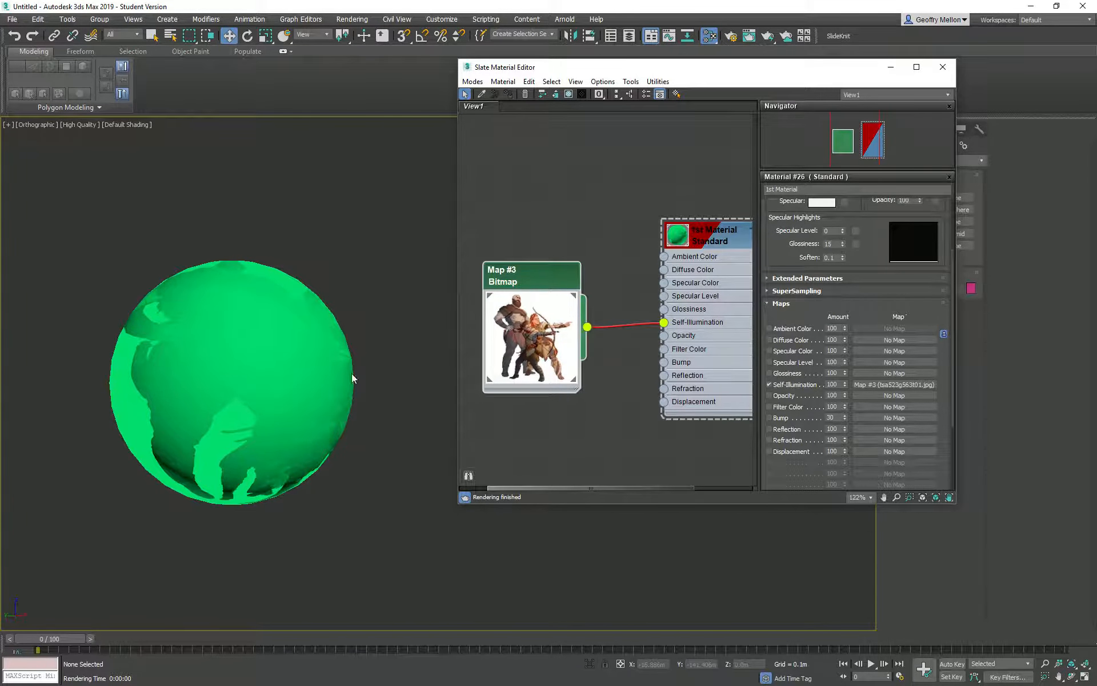
middle_drag(352, 378, 273, 381)
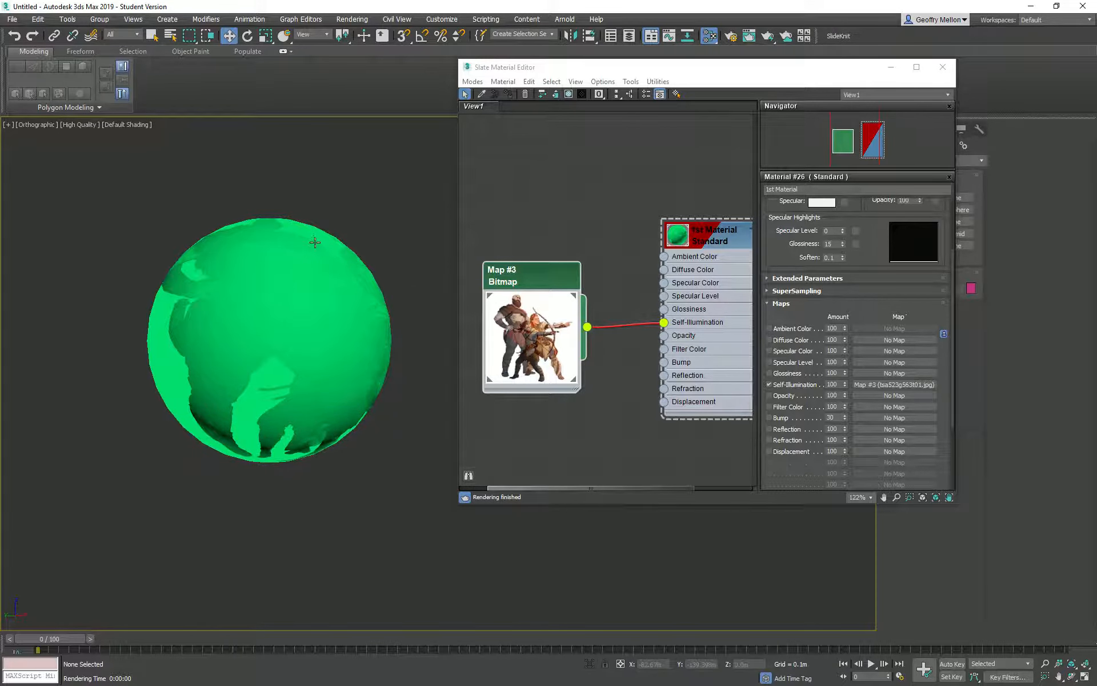
scroll(340, 263, down, 1)
alt+middle_drag(340, 263, 304, 477)
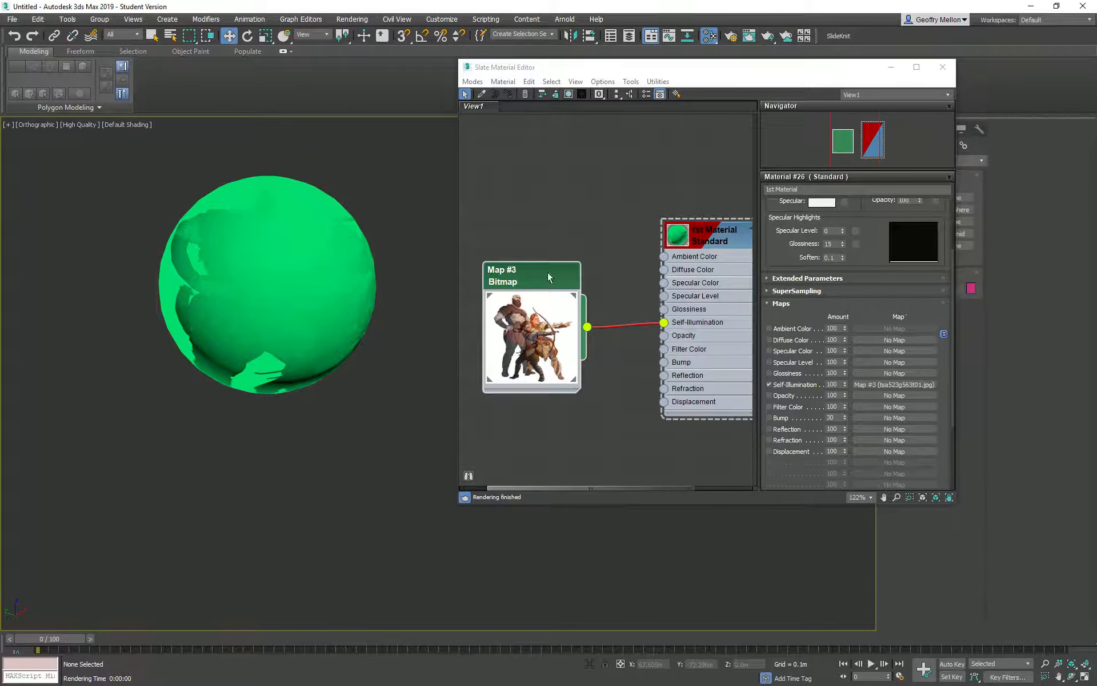
drag(544, 278, 551, 277)
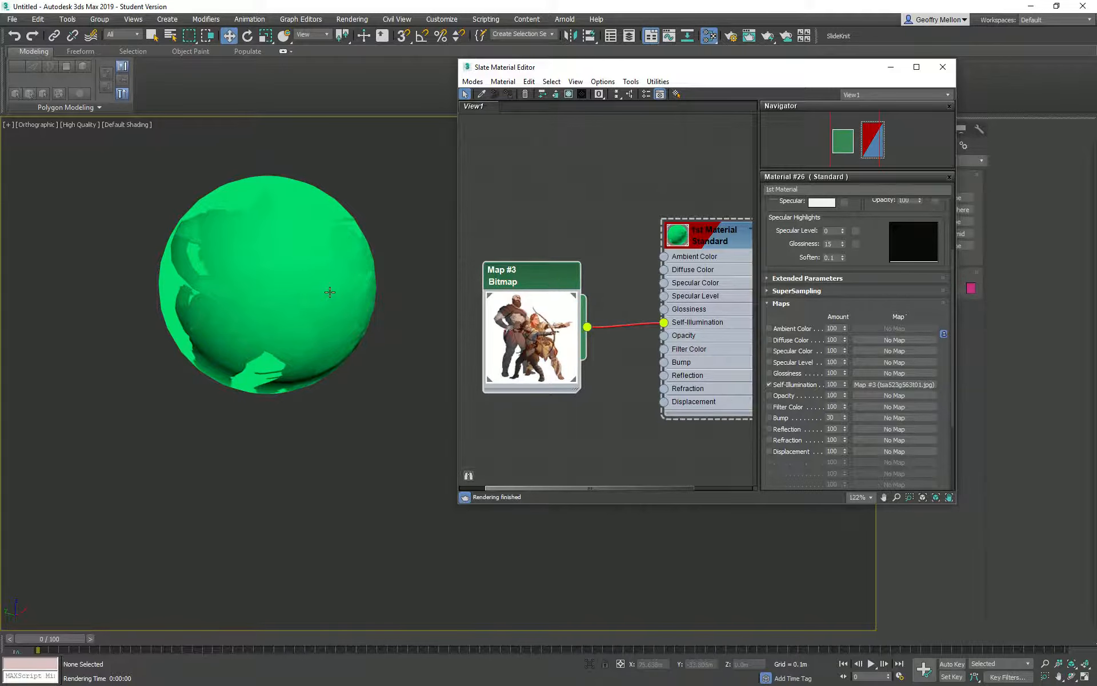
middle_drag(356, 307, 303, 375)
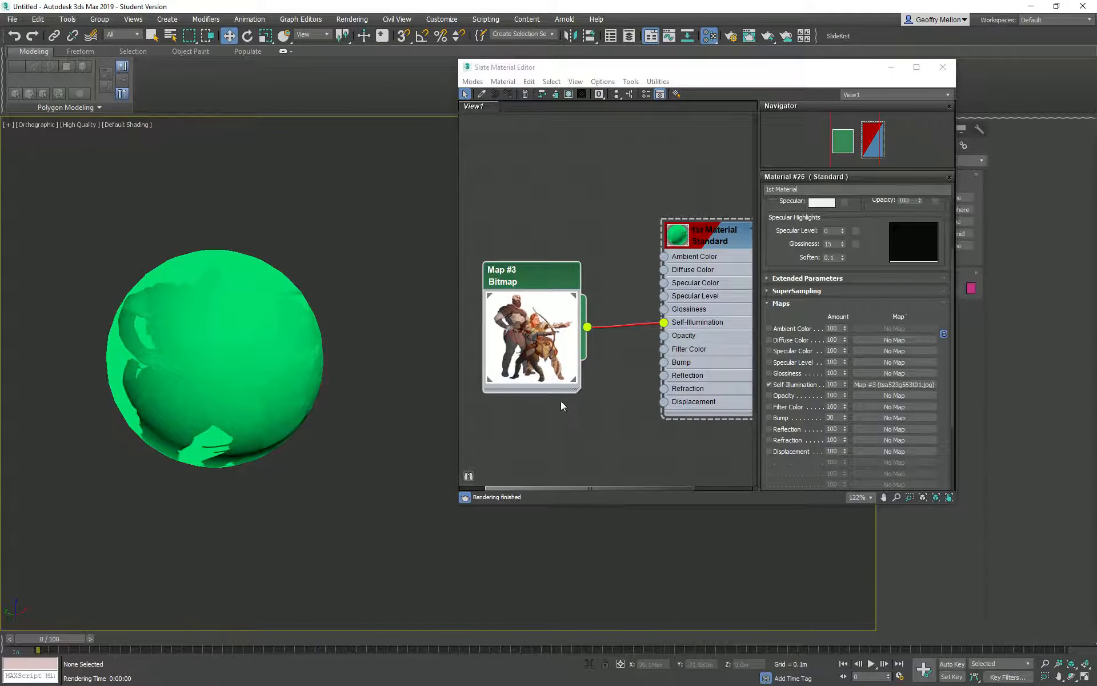
Connect the bitmap to the Diffuse Color slot as well, alongside Self-Illumination.
click(590, 331)
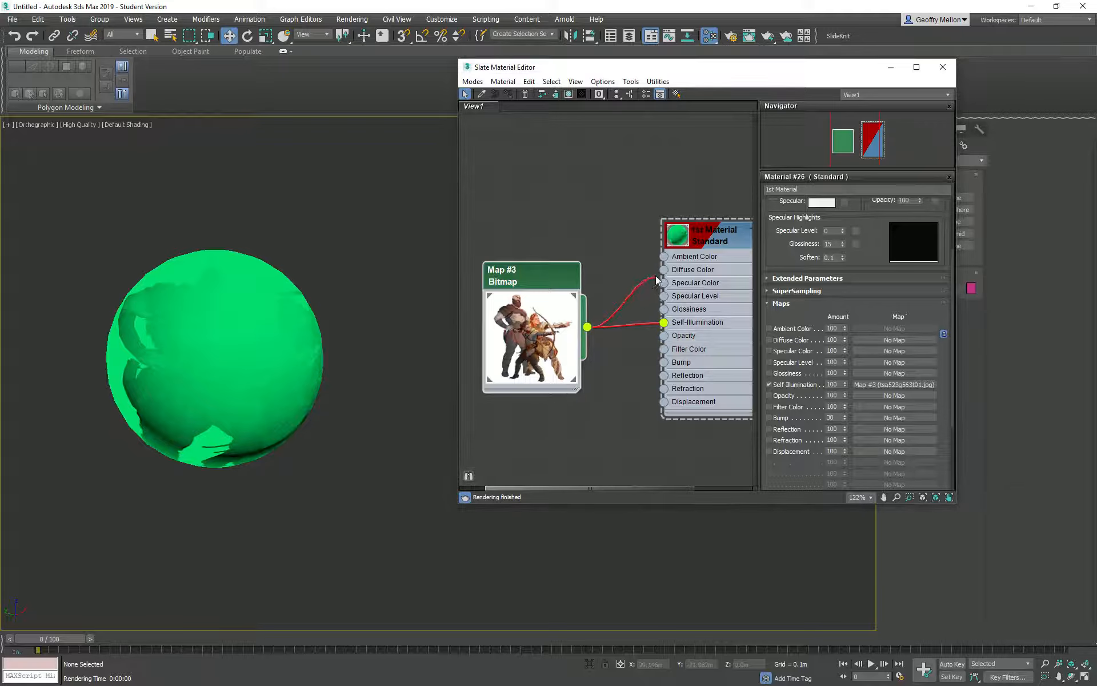
drag(663, 271, 663, 269)
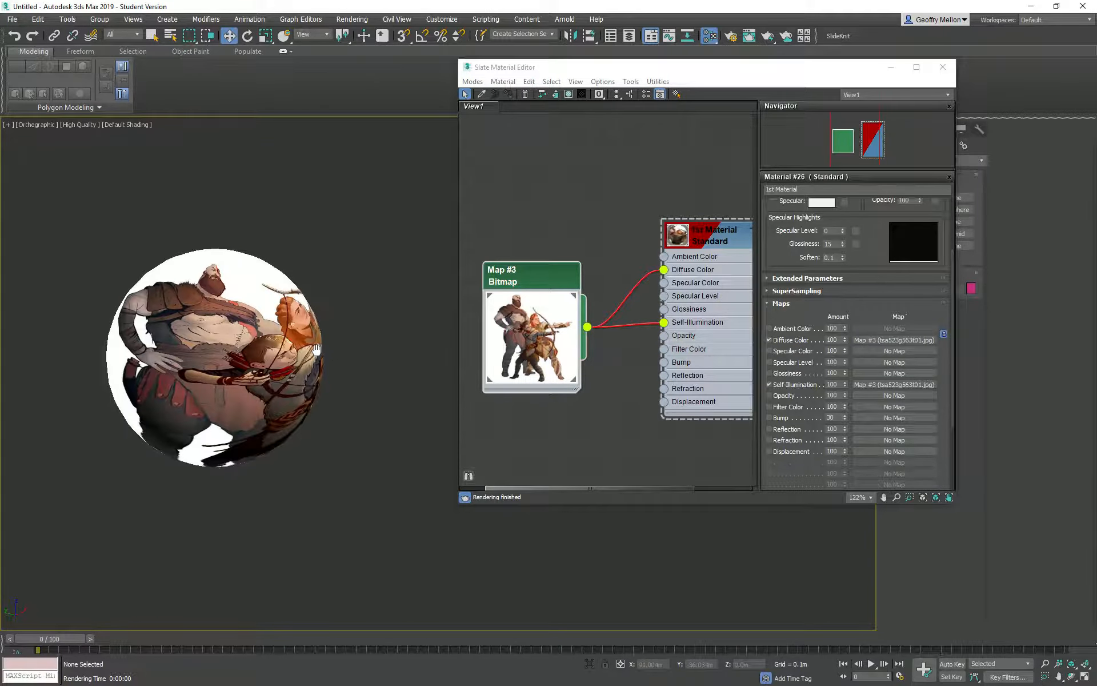
mouse_move(334, 294)
middle_down()
mouse_move(376, 301)
mouse_move(338, 356)
mouse_move(276, 362)
mouse_move(216, 341)
mouse_move(202, 296)
mouse_move(272, 255)
mouse_move(317, 298)
middle_up()
Set Specular Level to 42 and Glossiness to 45, and examine the textured, self-illuminated sphere up close.
mouse_move(842, 231)
mouse_down()
mouse_move(845, 206)
mouse_move(845, 242)
mouse_up()
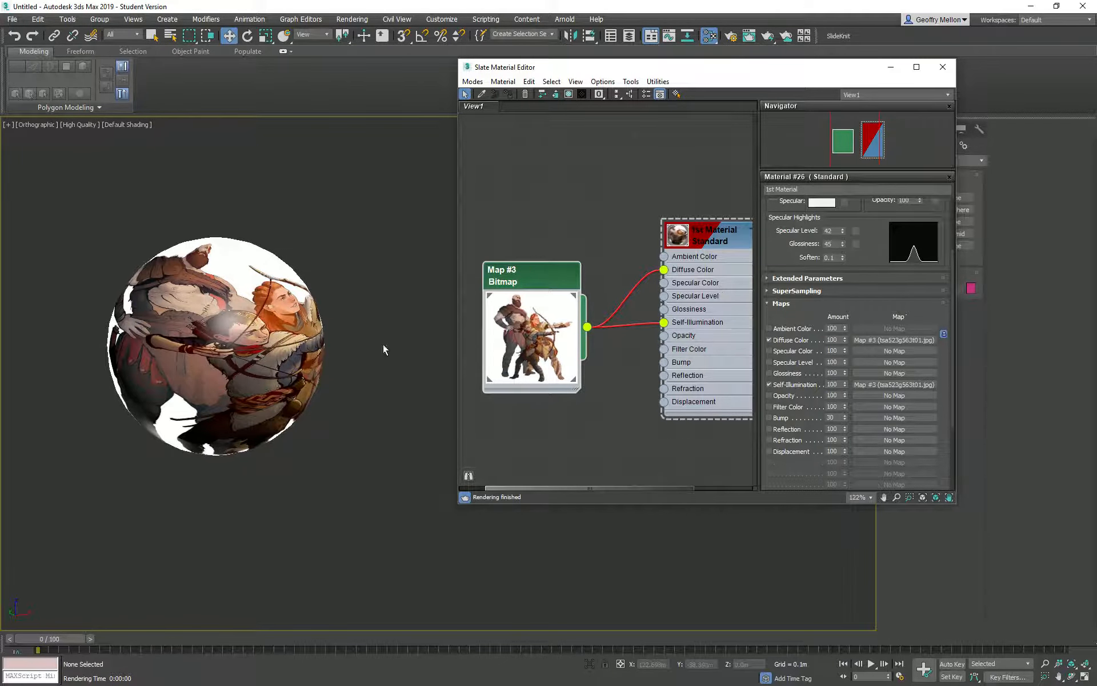
mouse_move(383, 344)
alt+middle_down()
mouse_move(417, 326)
mouse_move(373, 410)
mouse_move(359, 354)
mouse_move(372, 280)
mouse_move(441, 268)
mouse_move(434, 308)
mouse_move(390, 341)
alt+middle_up()
scroll(301, 282, up, 6)
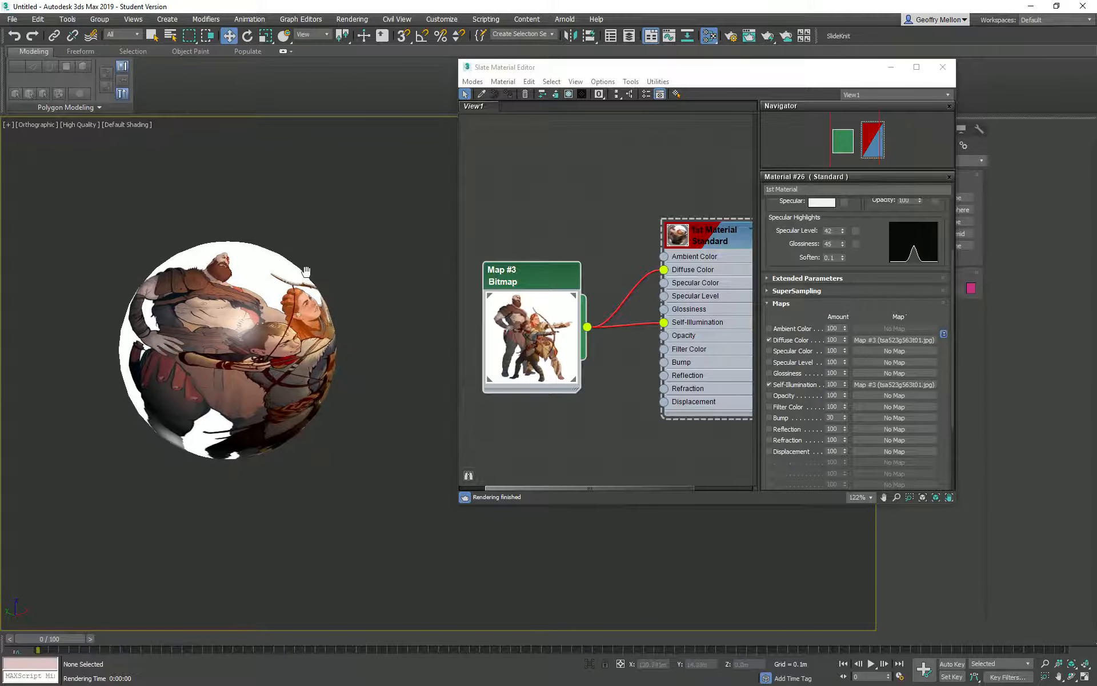
middle_drag(203, 509, 61, 302)
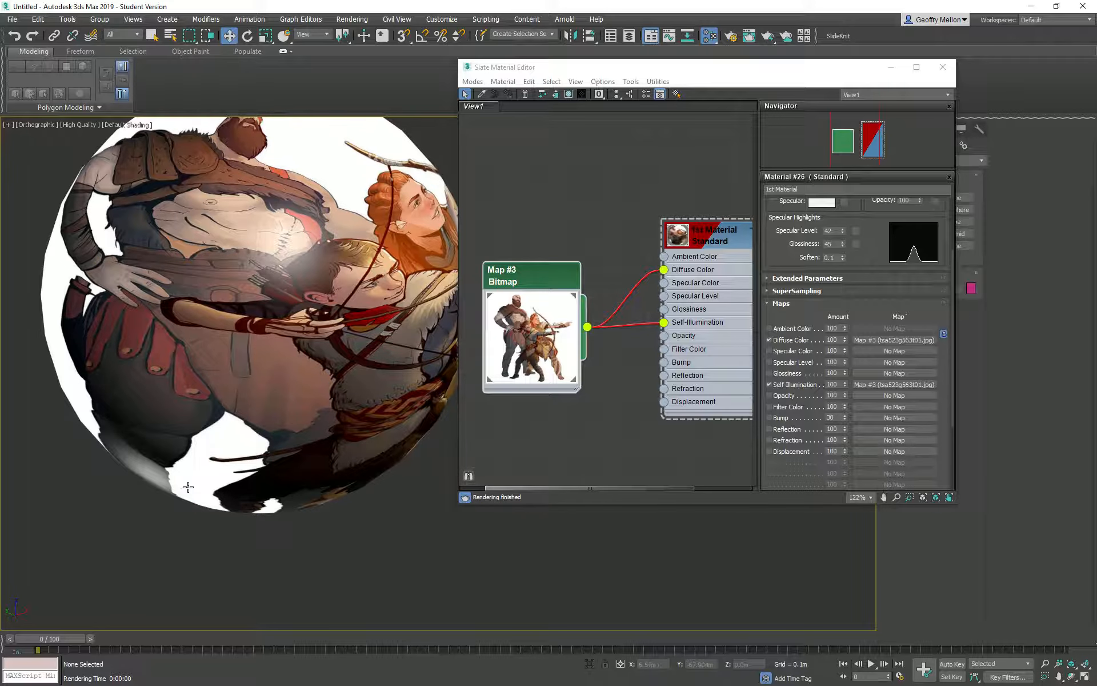
middle_drag(308, 230, 277, 345)
mouse_move(276, 345)
alt+middle_down()
mouse_move(261, 351)
mouse_move(254, 409)
mouse_move(271, 332)
alt+middle_up()
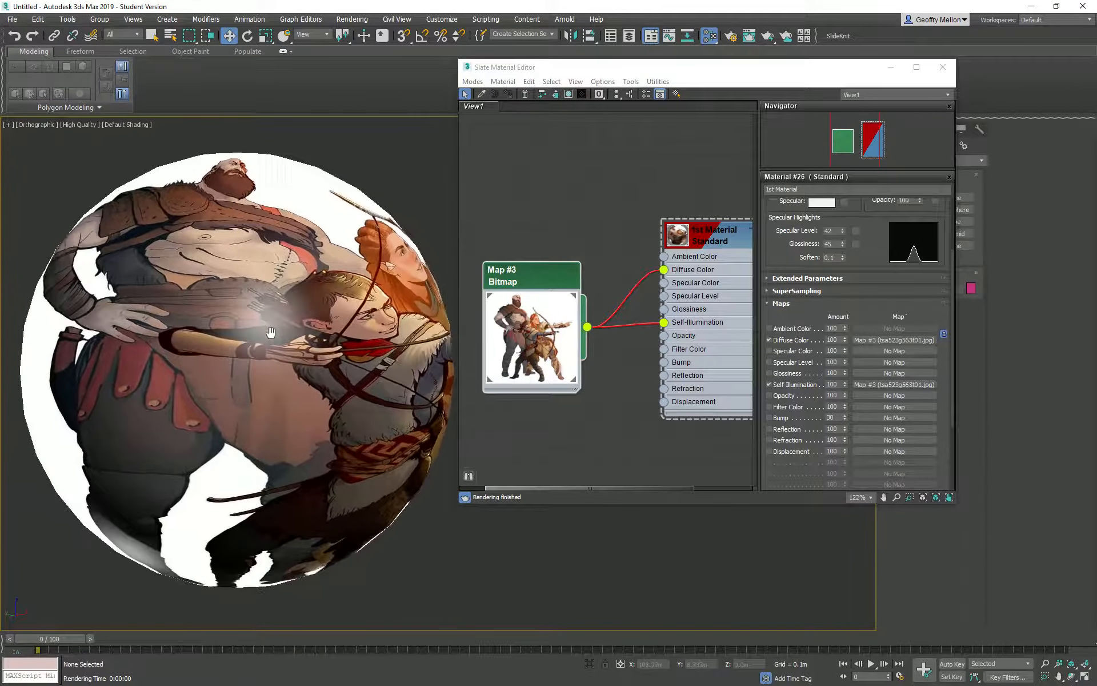
scroll(288, 331, down, 5)
middle_drag(334, 318, 336, 348)
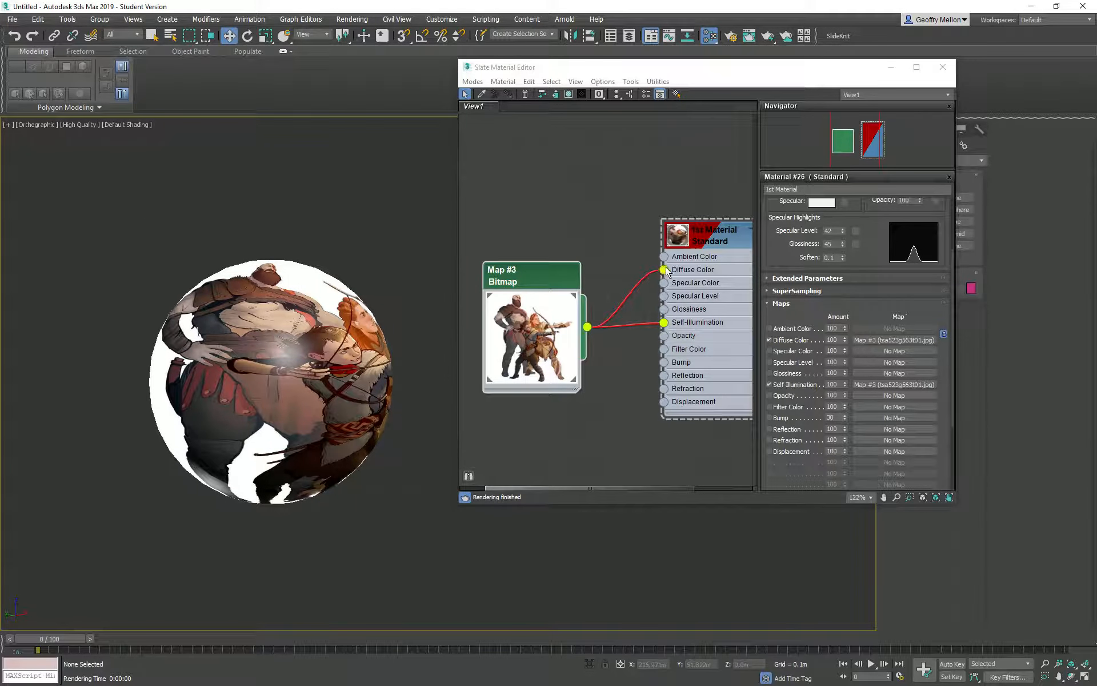
Remove the bitmap's Self-Illumination connection and connect the bitmap to Opacity alongside Diffuse Color.
drag(664, 324, 603, 393)
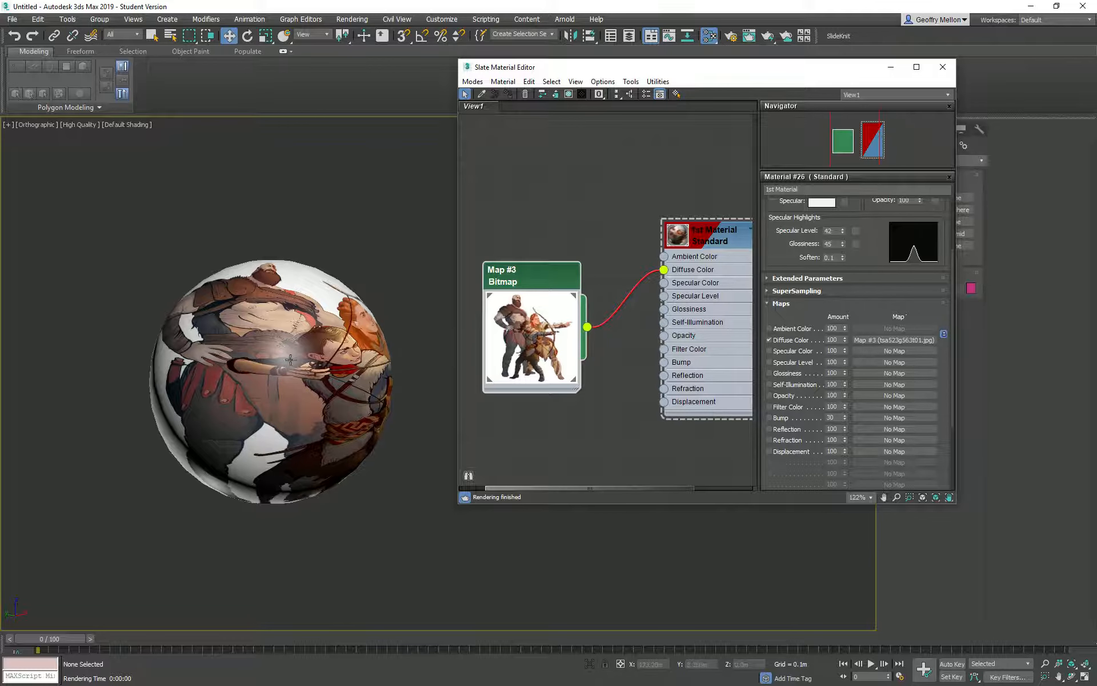
alt+middle_drag(290, 359, 274, 333)
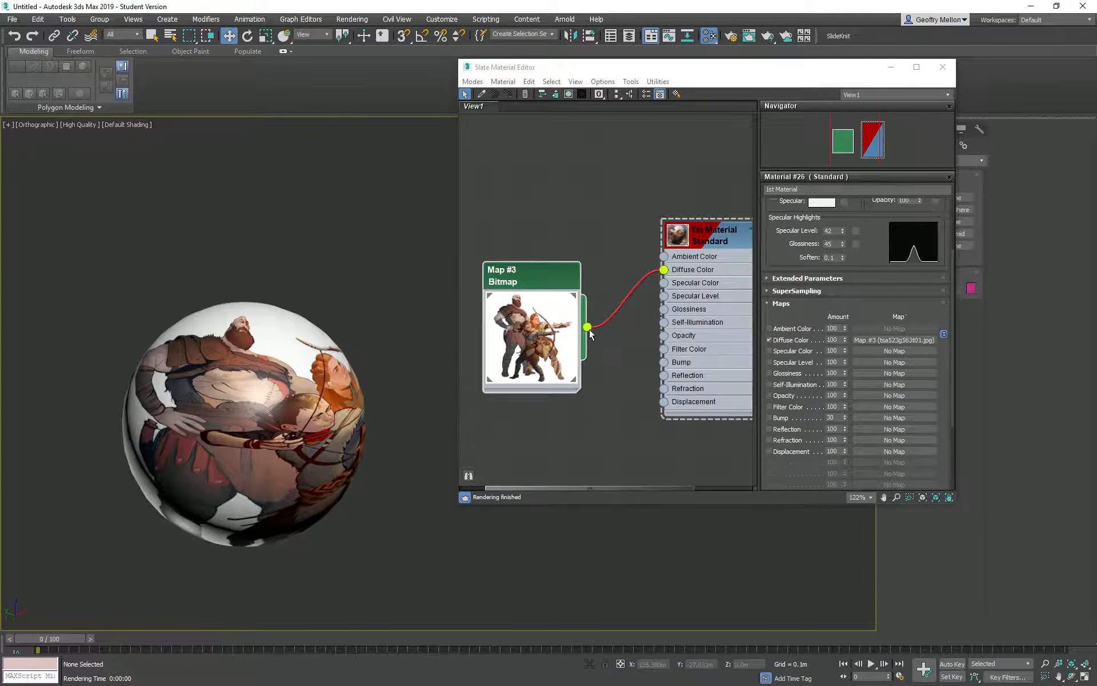
drag(589, 330, 664, 336)
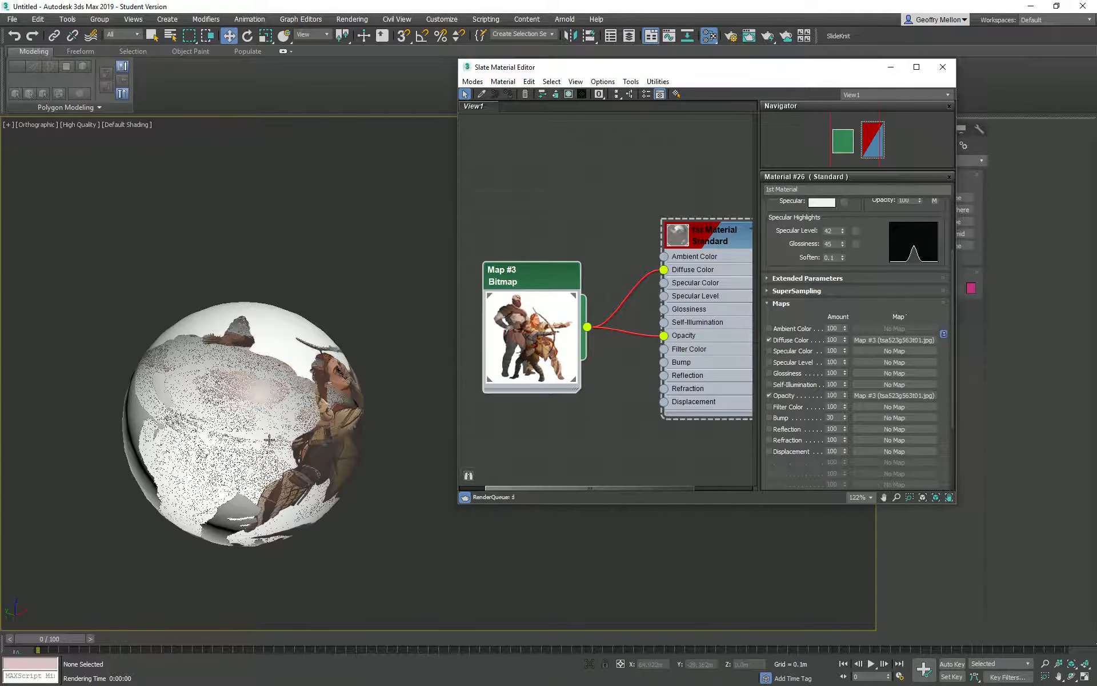
alt+middle_drag(329, 383, 316, 354)
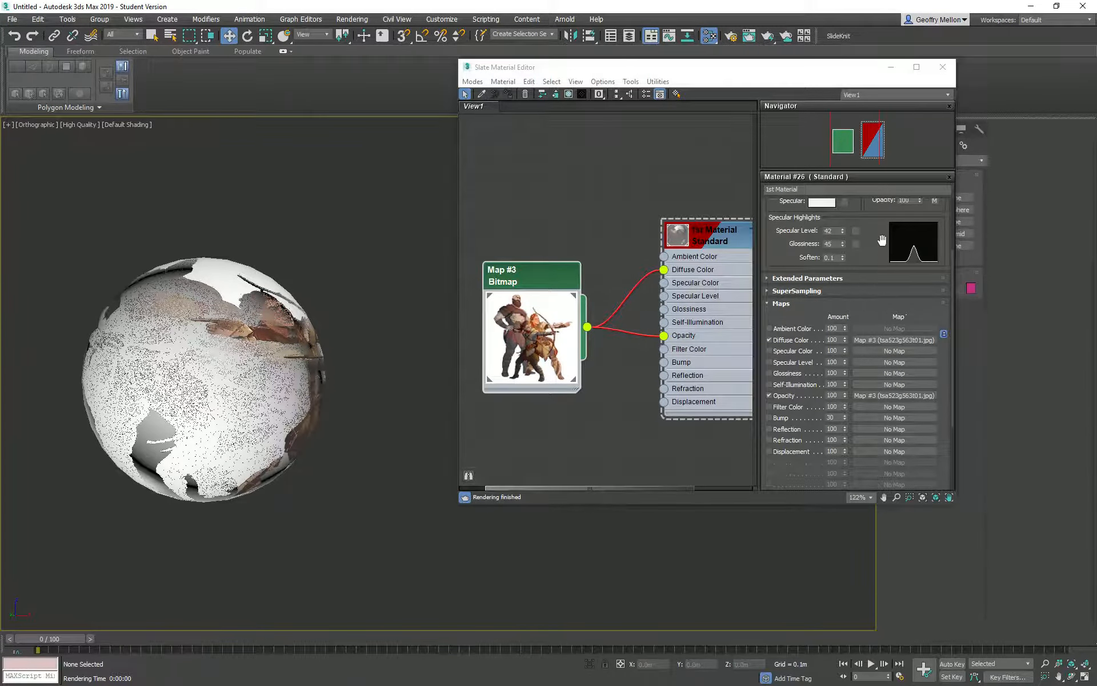
Make the material 2-Sided and examine the opacity-mapped sphere from the front and other angles.
scroll(882, 240, up, 3)
click(907, 209)
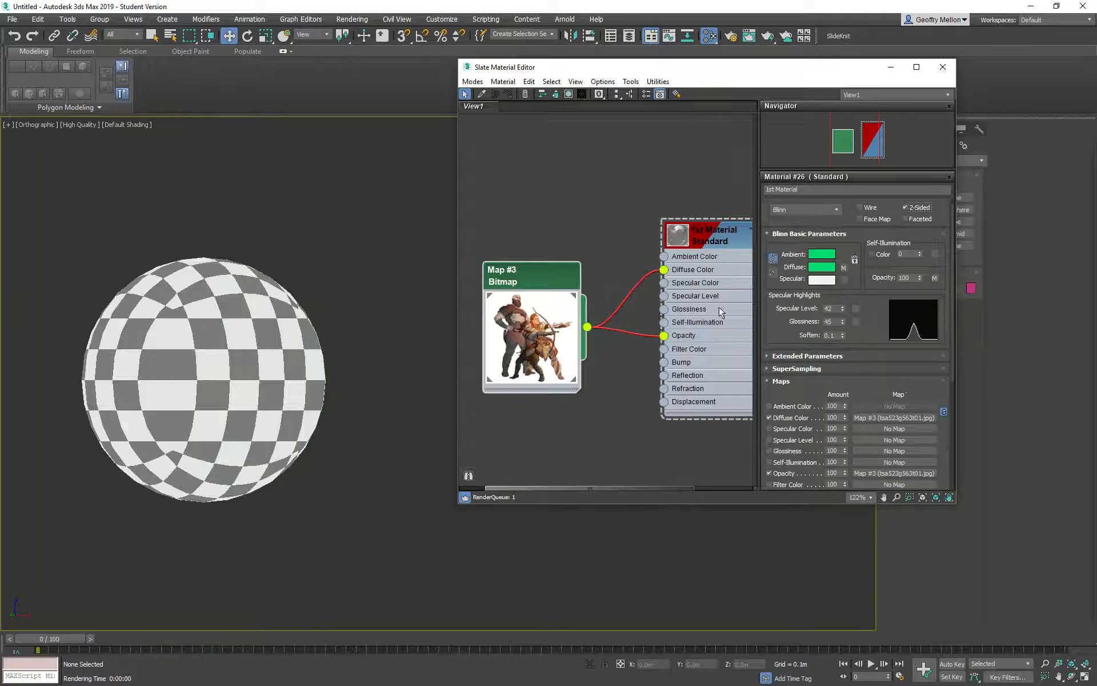
click(264, 377)
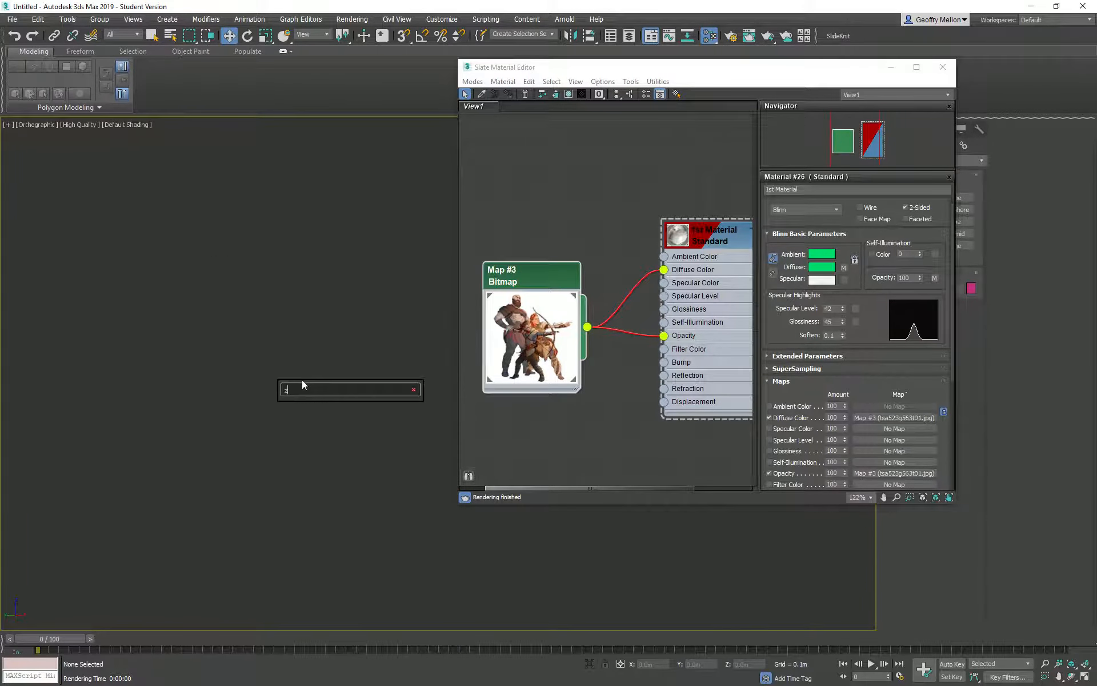
key(f)
key(z)
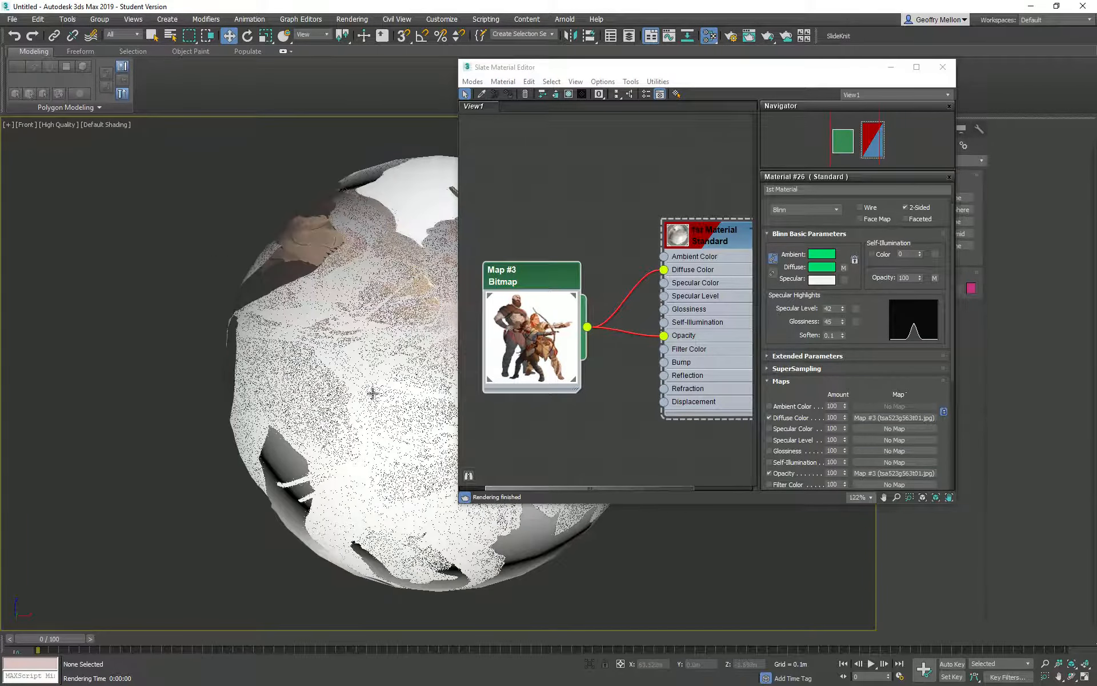
scroll(96, 407, down, 5)
alt+middle_drag(96, 407, 113, 314)
scroll(209, 350, up, 5)
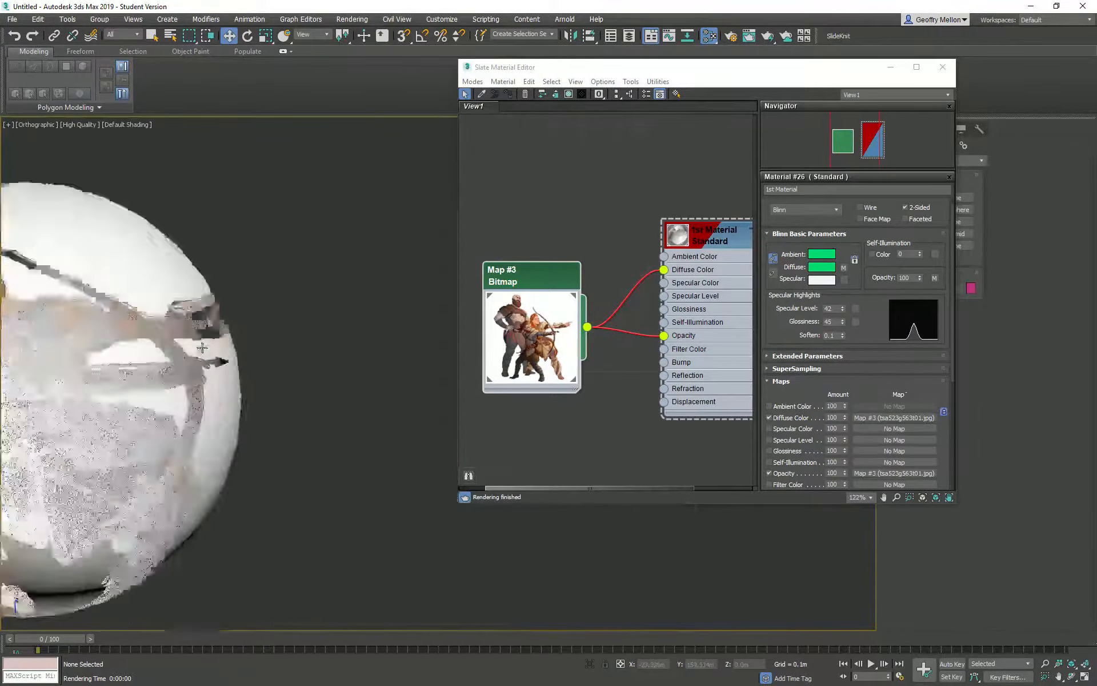
scroll(314, 350, down, 4)
Turn on Backface Cull in the sphere's object properties and check how its transparent areas display.
right_click(230, 324)
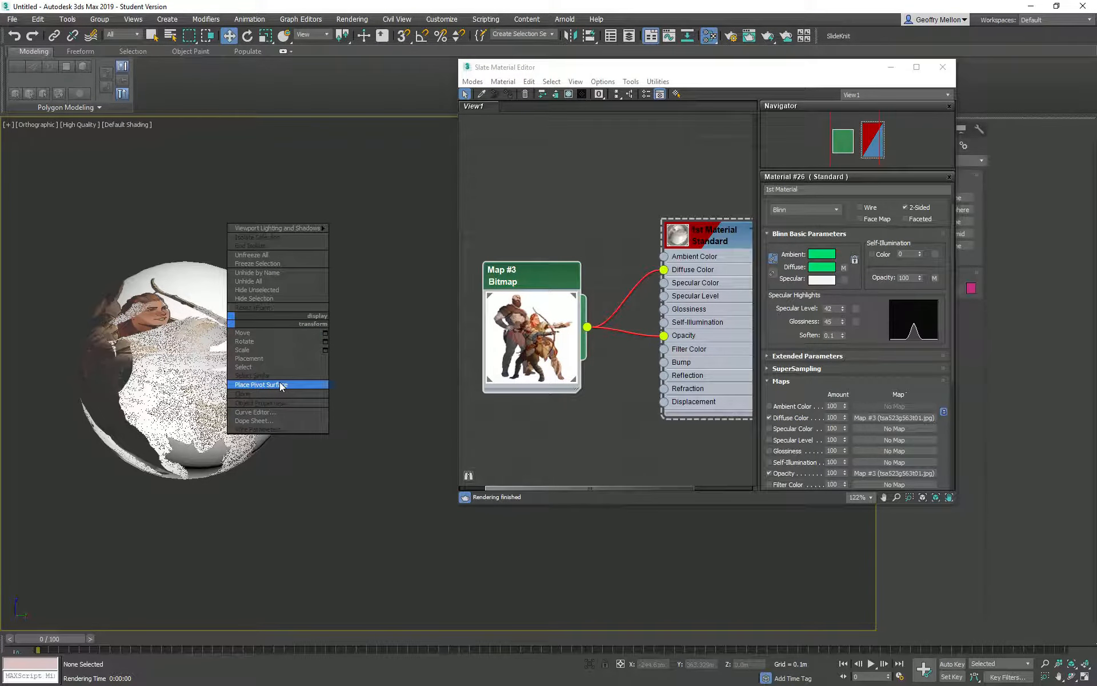
click(389, 393)
click(234, 384)
right_click(233, 384)
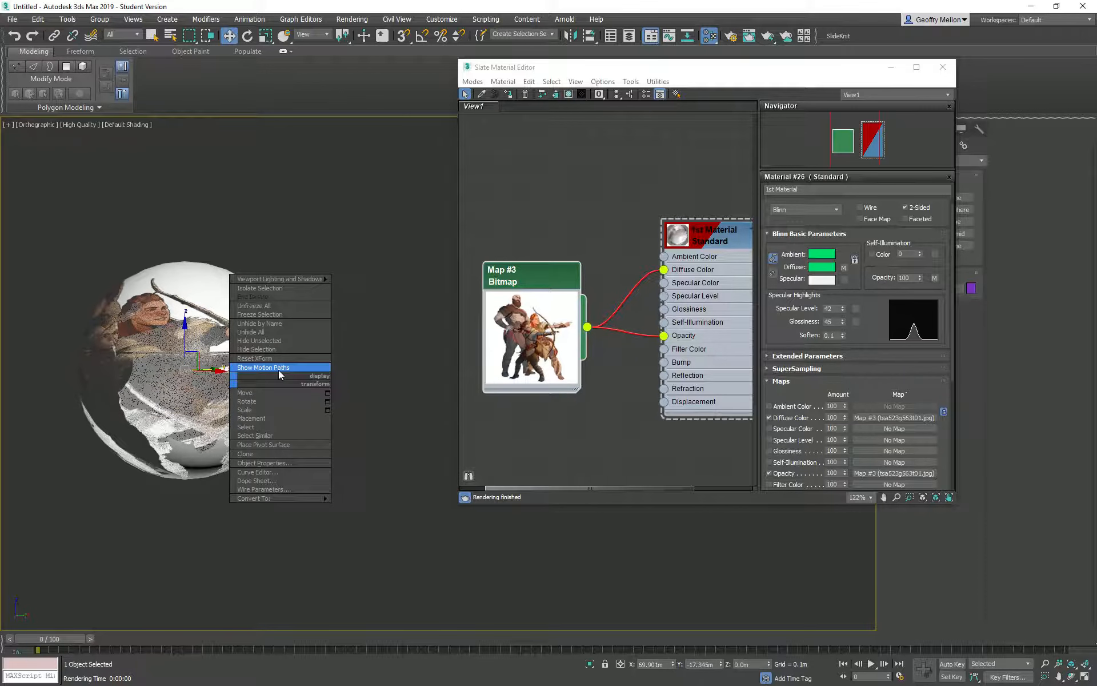
click(269, 462)
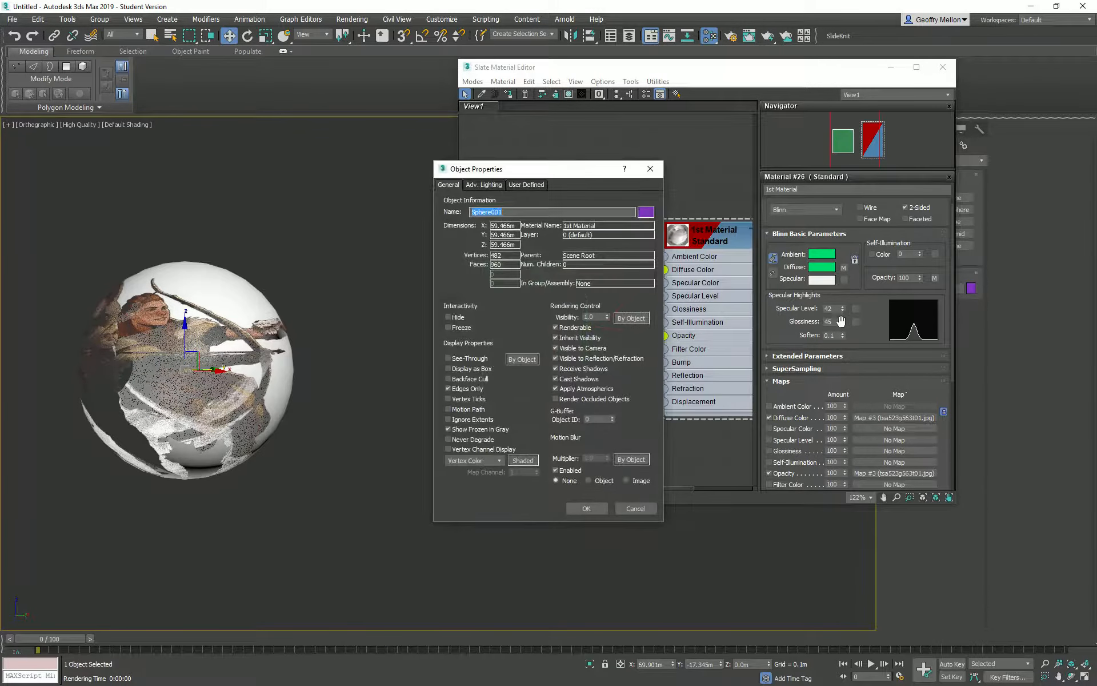
click(451, 380)
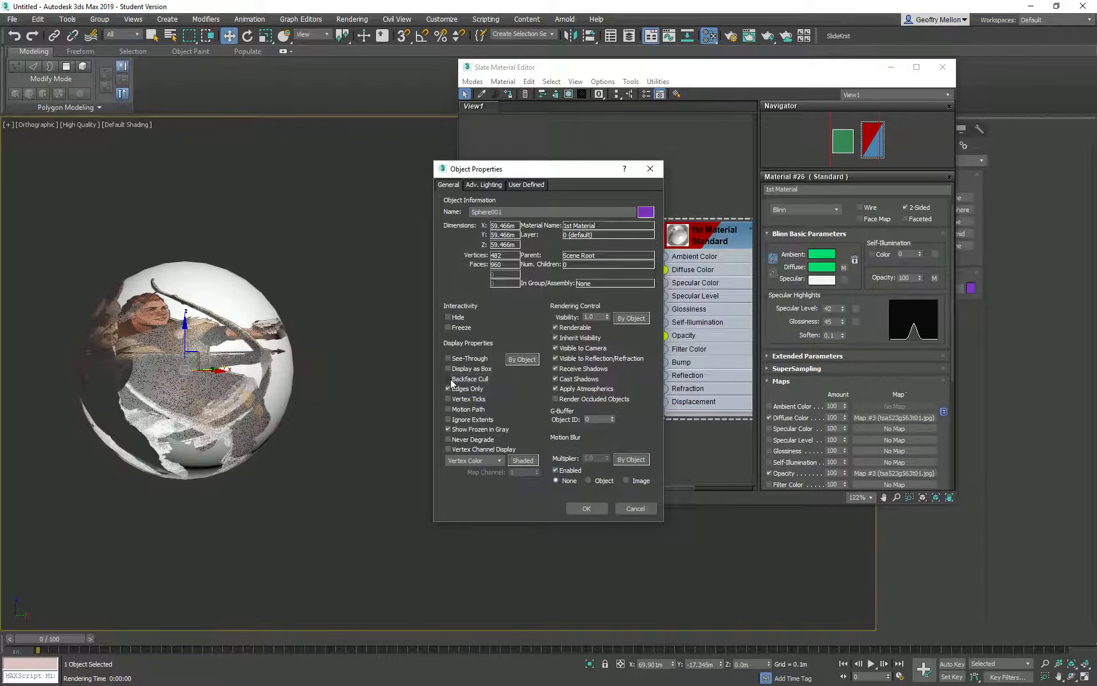
click(586, 507)
alt+middle_drag(216, 399, 318, 387)
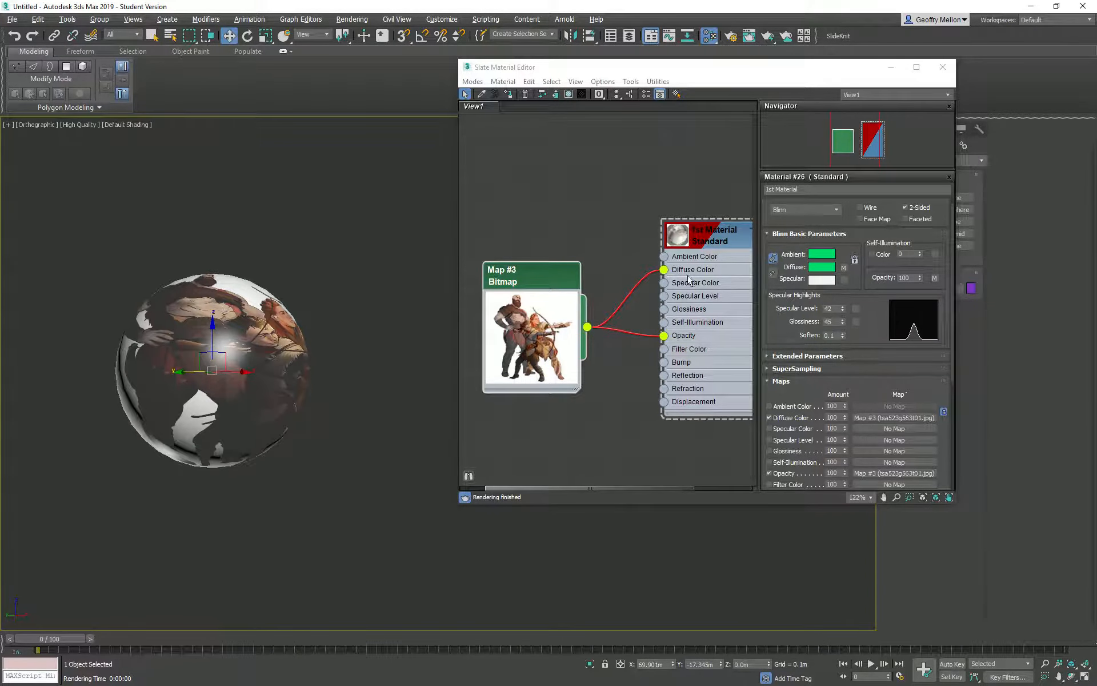
Remove the bitmap's Diffuse Color connection and examine the green sphere with only Opacity mapped.
click(666, 271)
drag(666, 270, 615, 266)
alt+middle_drag(174, 391, 249, 400)
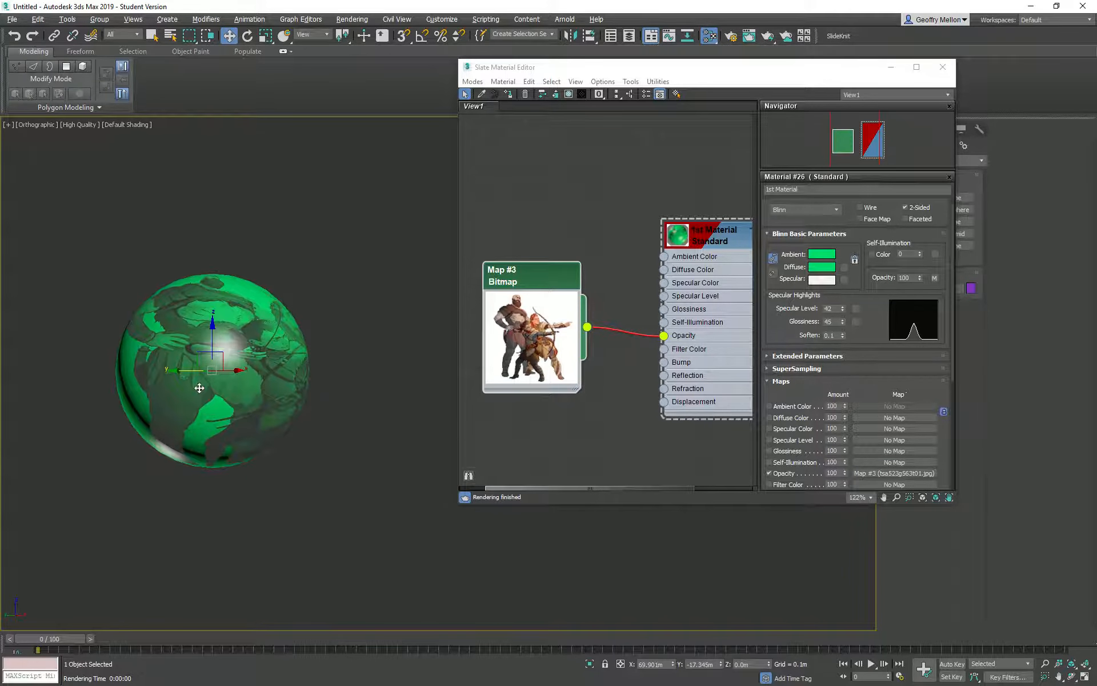
alt+middle_drag(167, 395, 246, 385)
scroll(246, 385, up, 4)
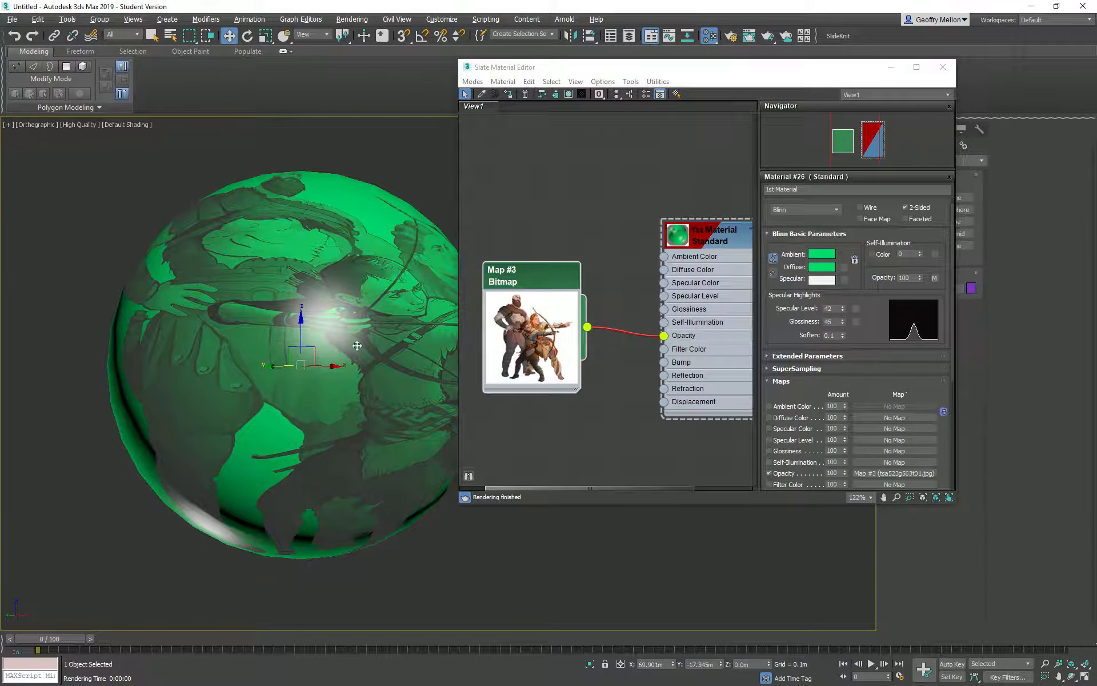
middle_drag(361, 326, 284, 368)
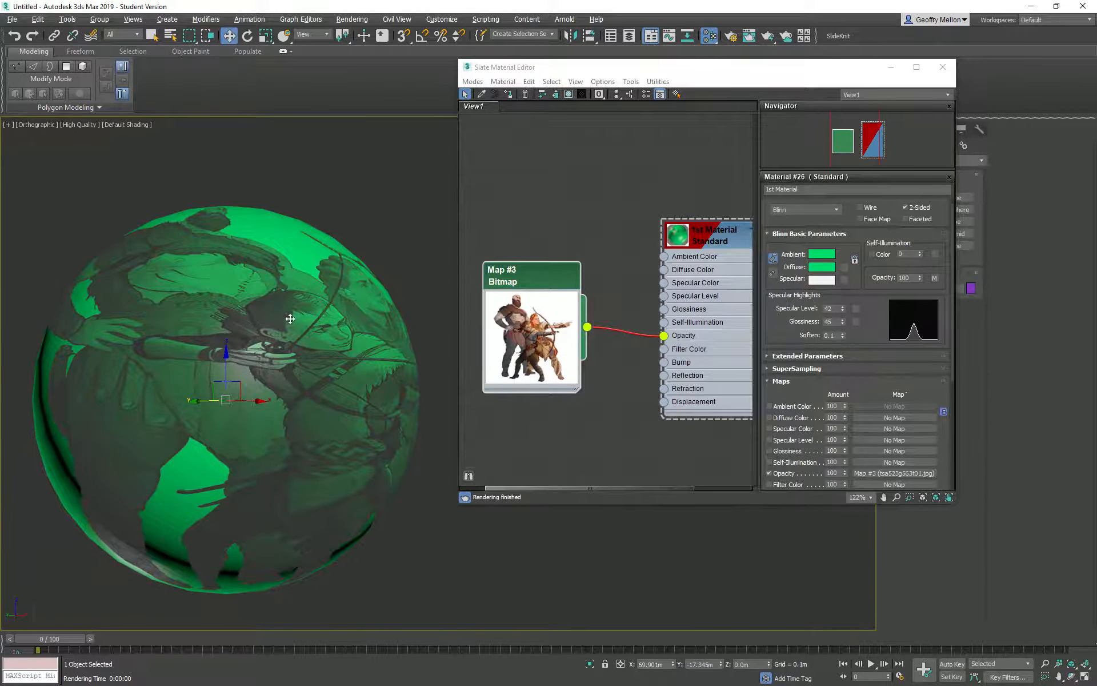
Reset Specular Level and Glossiness to 0 and adjust the bitmap node's position beside the material.
right_click(842, 309)
right_click(842, 325)
middle_drag(588, 323, 596, 277)
drag(571, 239, 563, 252)
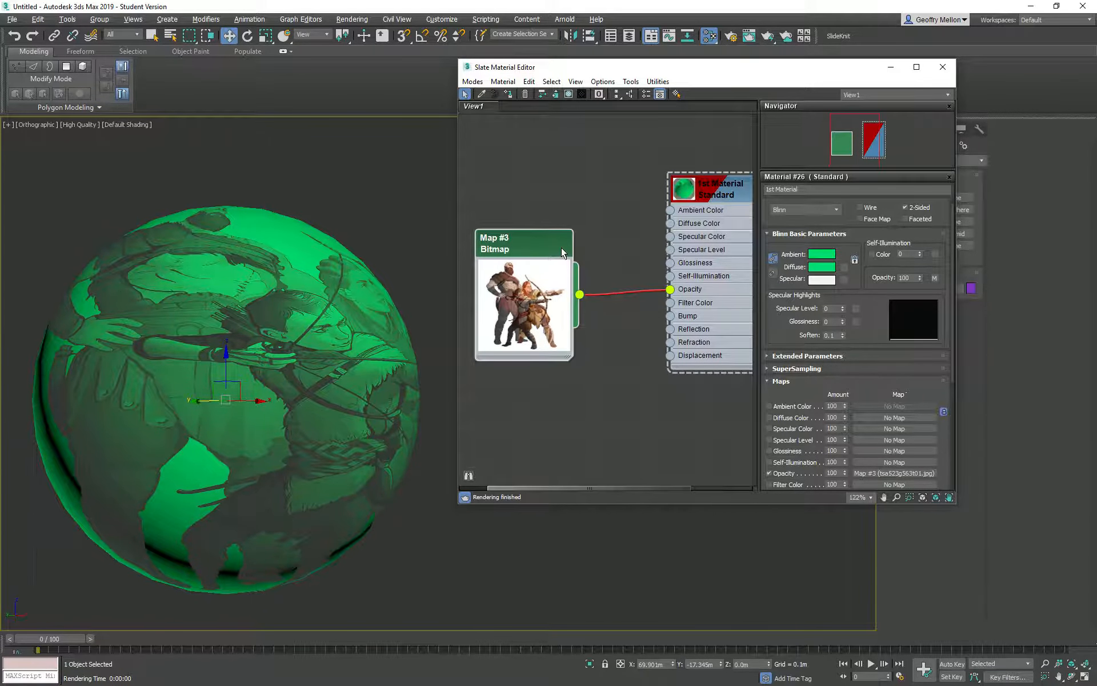
Disconnect the bitmap from Opacity, add a Checker map node, and move the bitmap node higher in the node view.
drag(676, 294, 632, 407)
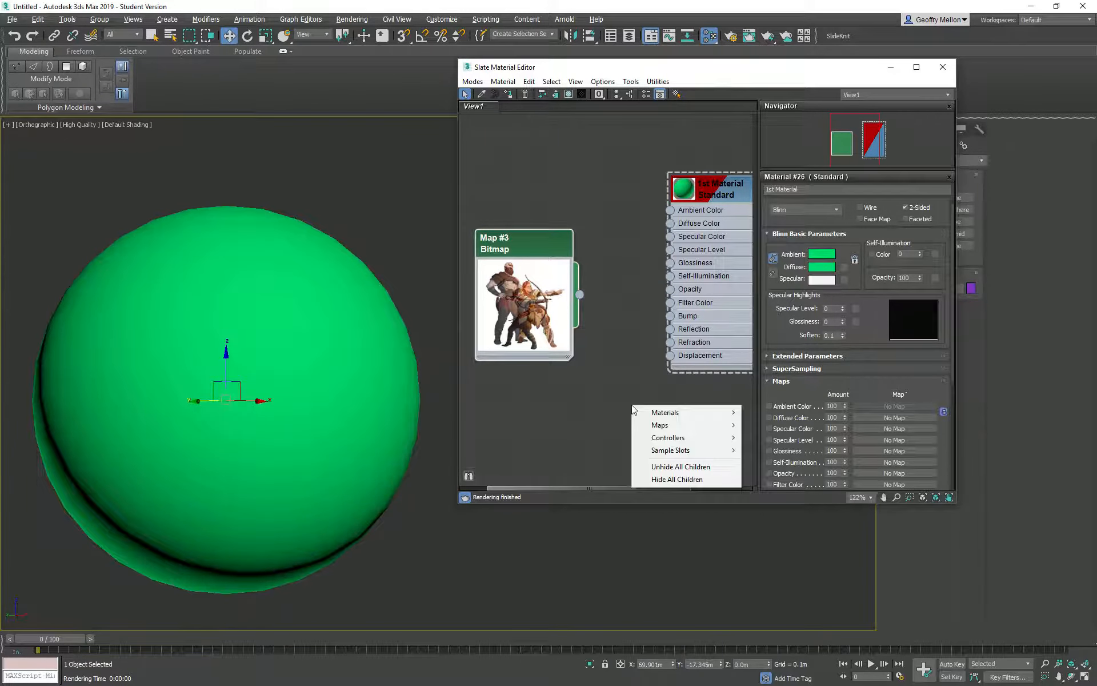
mouse_move(649, 425)
mouse_move(778, 427)
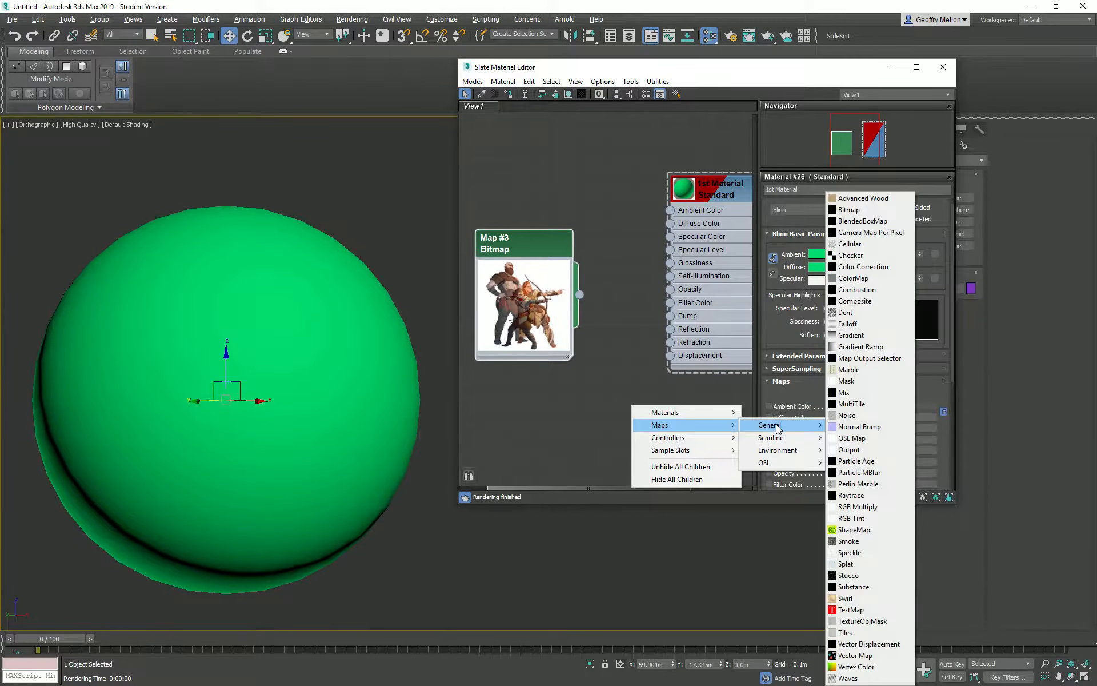
click(864, 256)
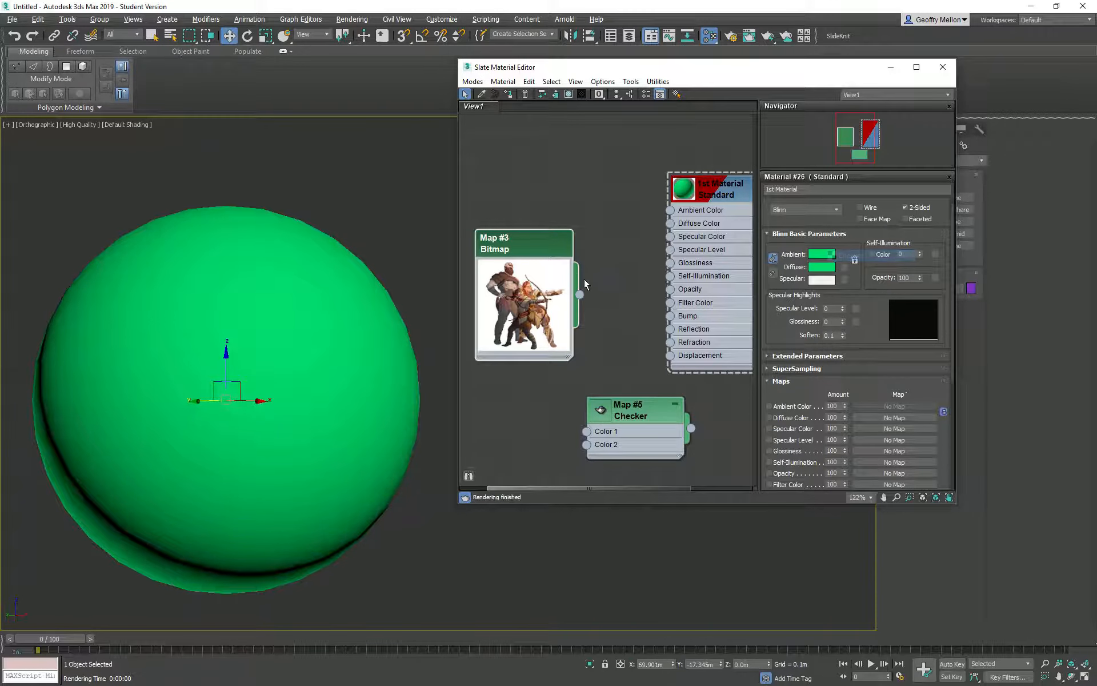
drag(544, 211, 544, 128)
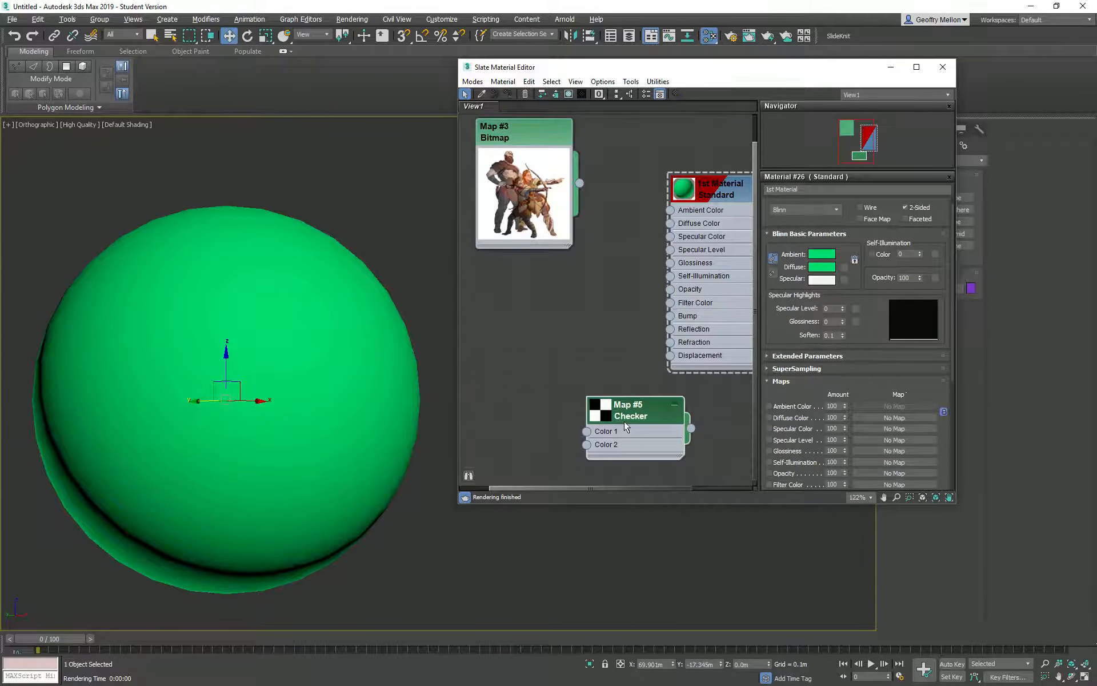
Connect the Checker map to the material's Opacity slot and examine the sphere's cut-out quarters from several angles.
drag(644, 403, 670, 289)
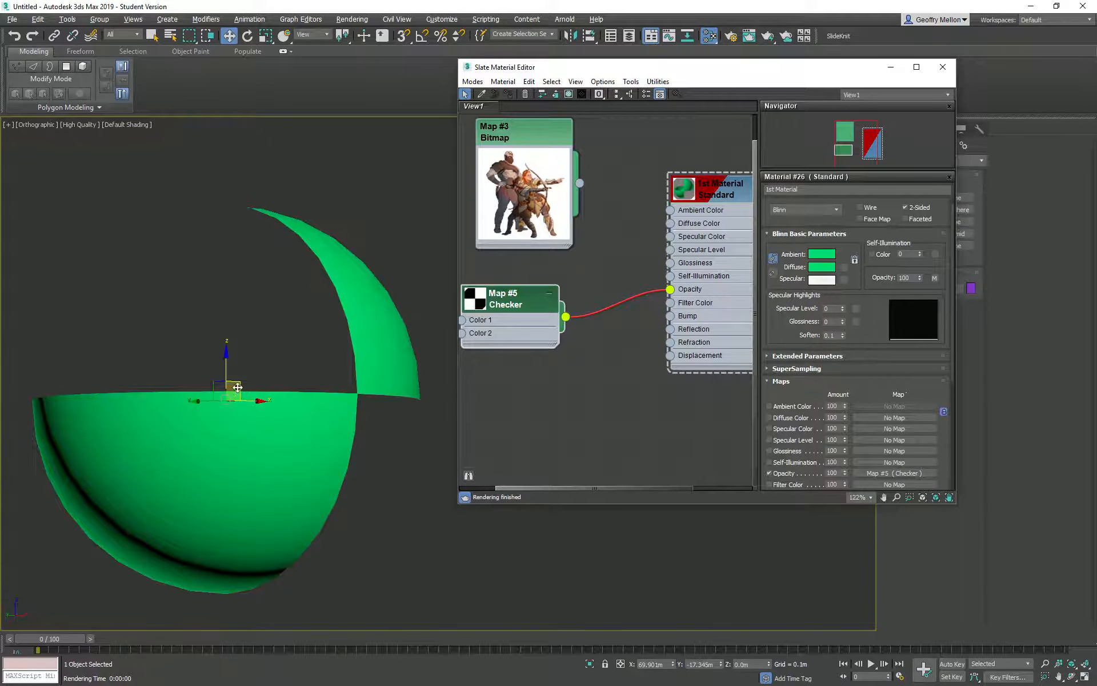
alt+middle_drag(237, 388, 207, 379)
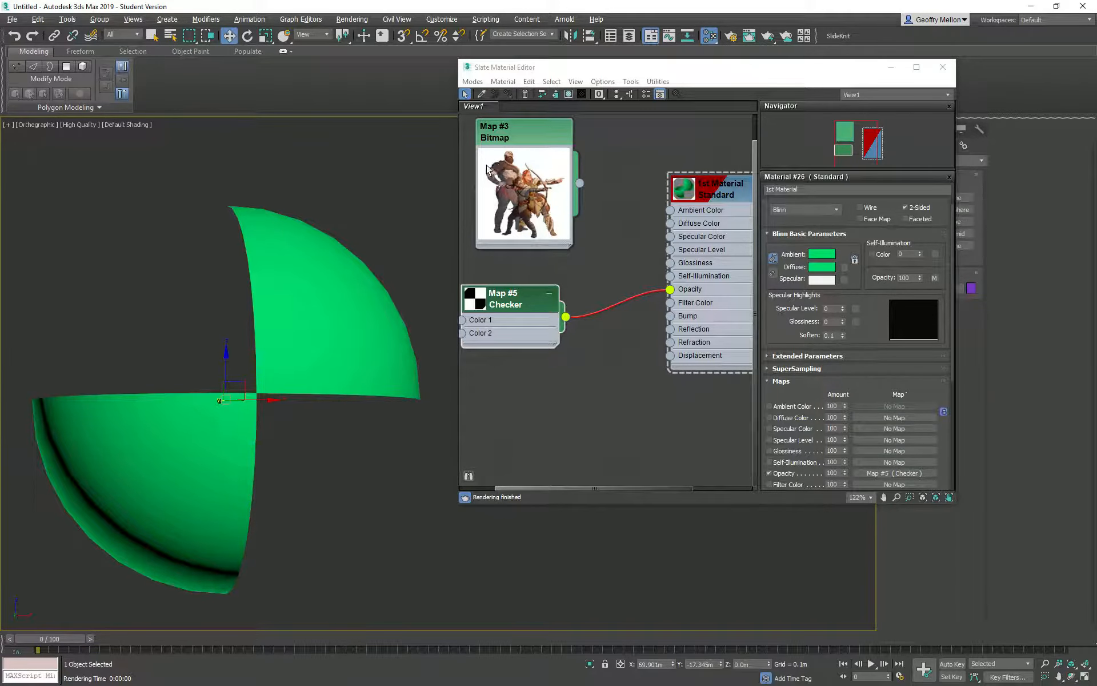
alt+middle_drag(94, 305, 181, 307)
scroll(206, 353, down, 10)
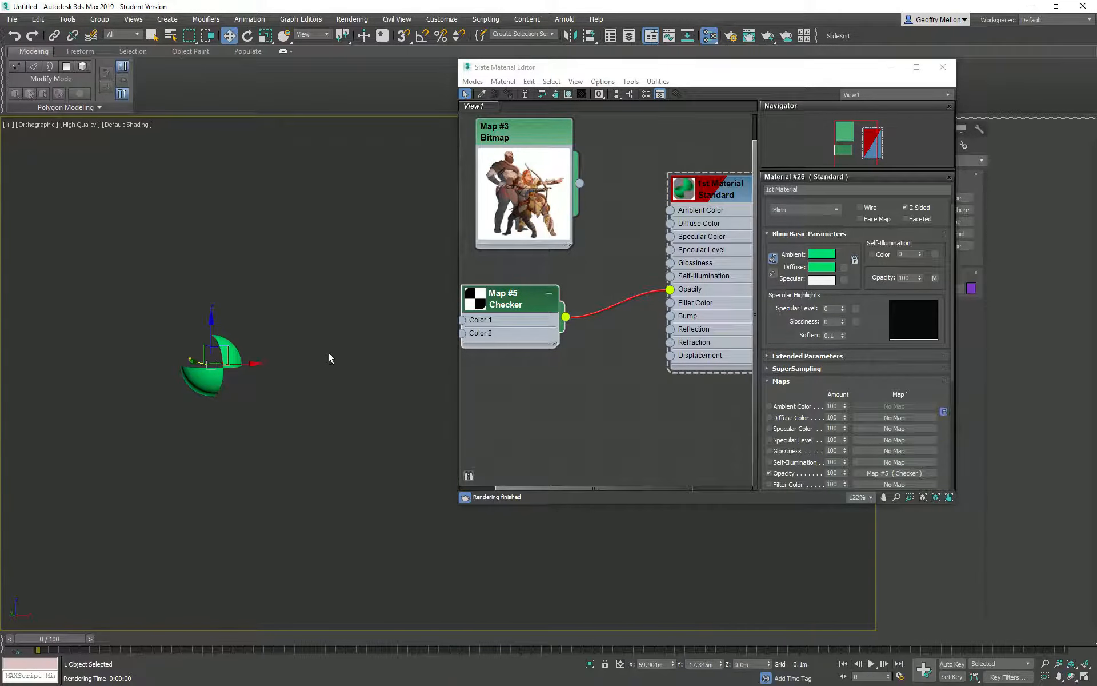
alt+middle_drag(329, 354, 318, 328)
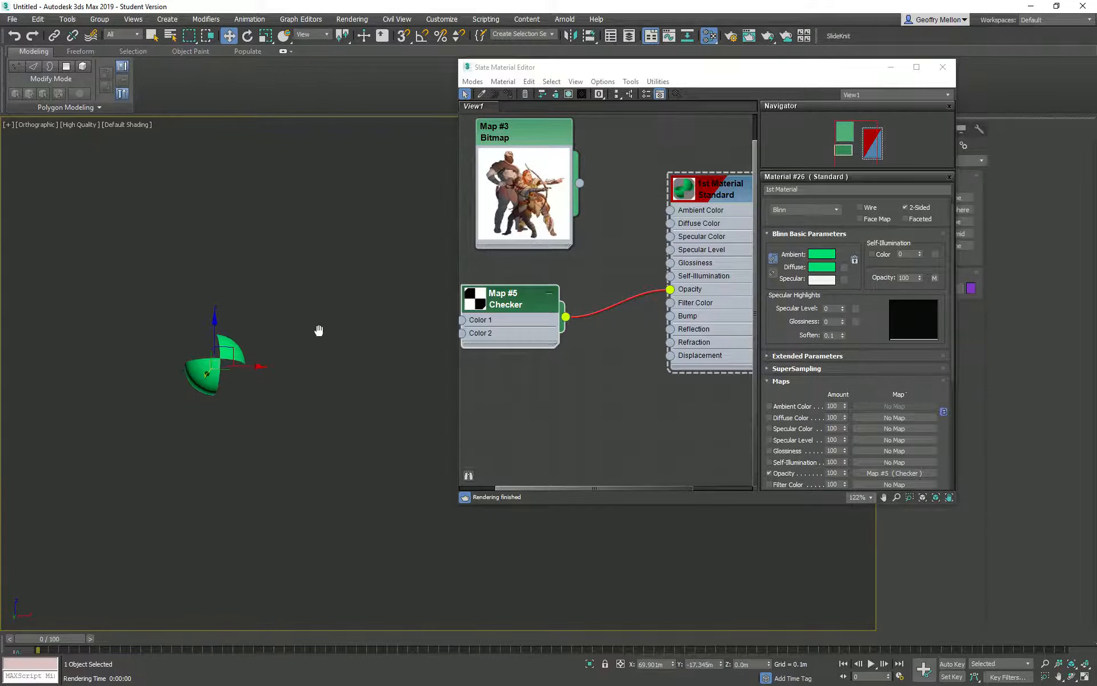
scroll(318, 328, up, 5)
middle_drag(132, 360, 456, 291)
Connect the bitmap to Diffuse Color alongside the Checker opacity and examine the sphere.
click(585, 184)
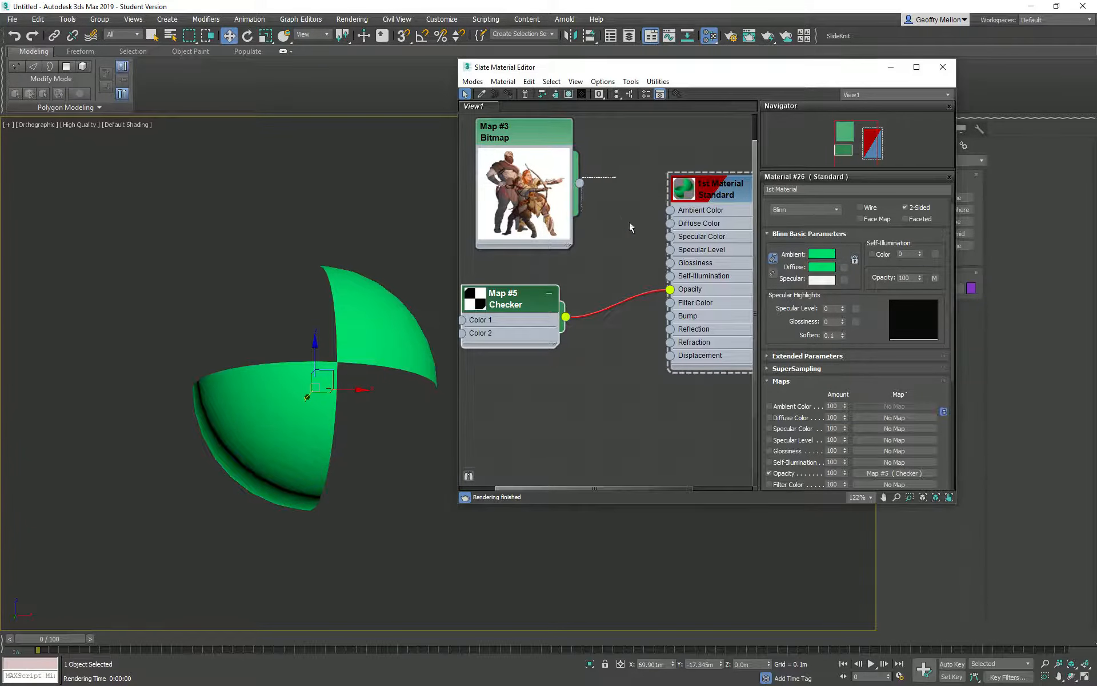
drag(580, 184, 665, 224)
click(596, 187)
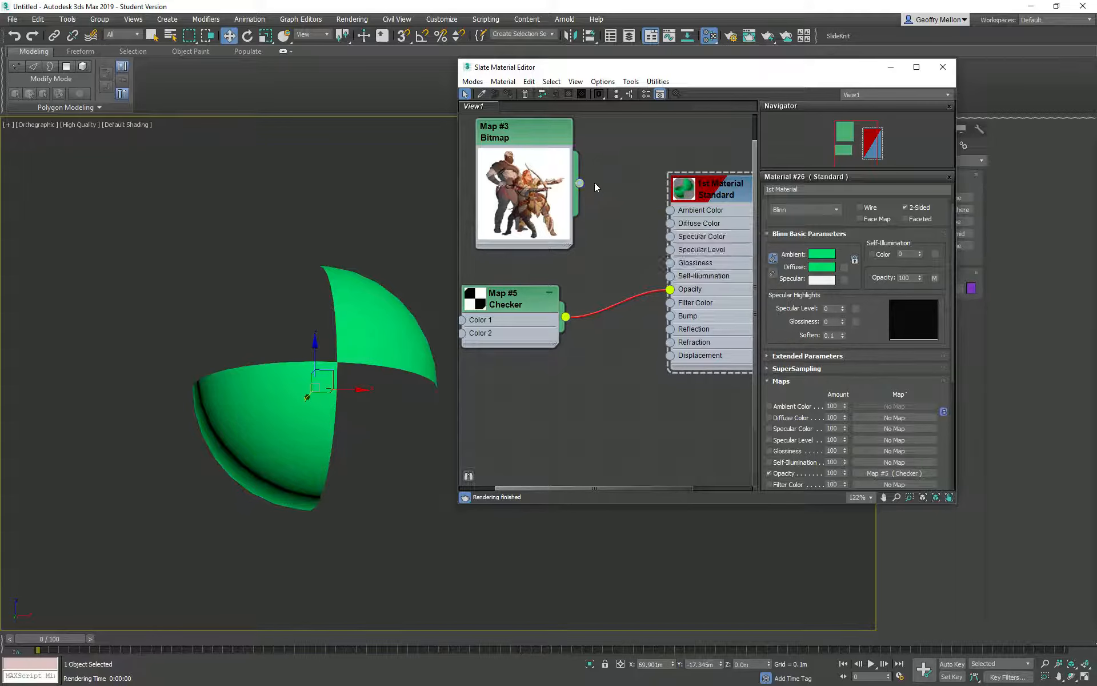
drag(670, 225, 670, 224)
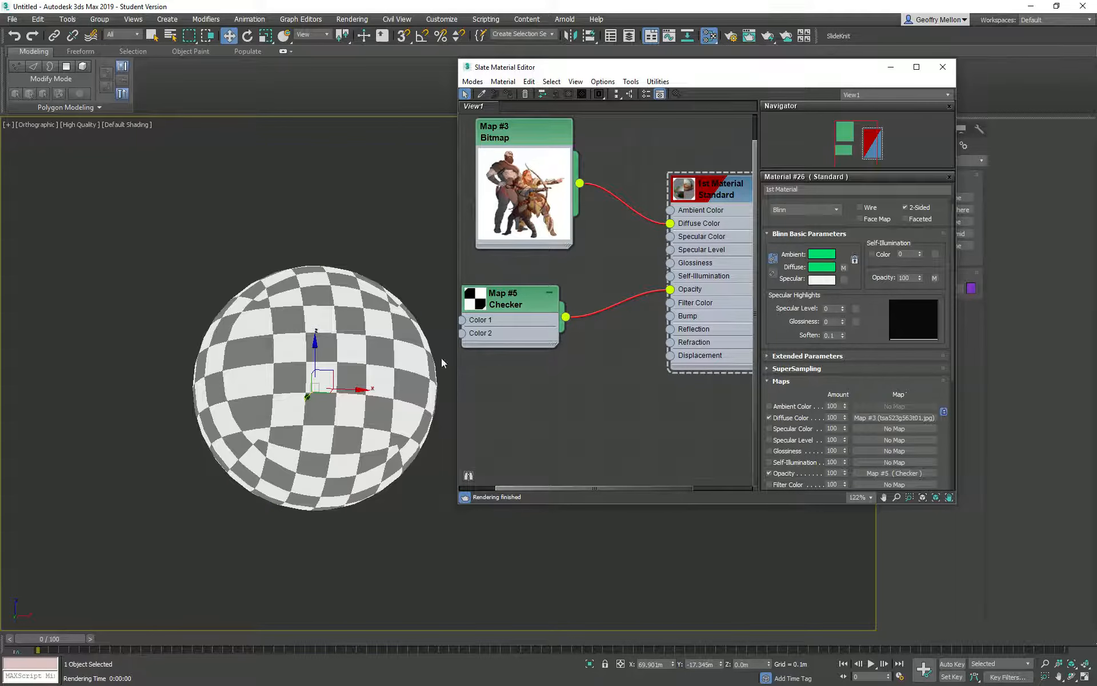
alt+middle_drag(354, 240, 328, 362)
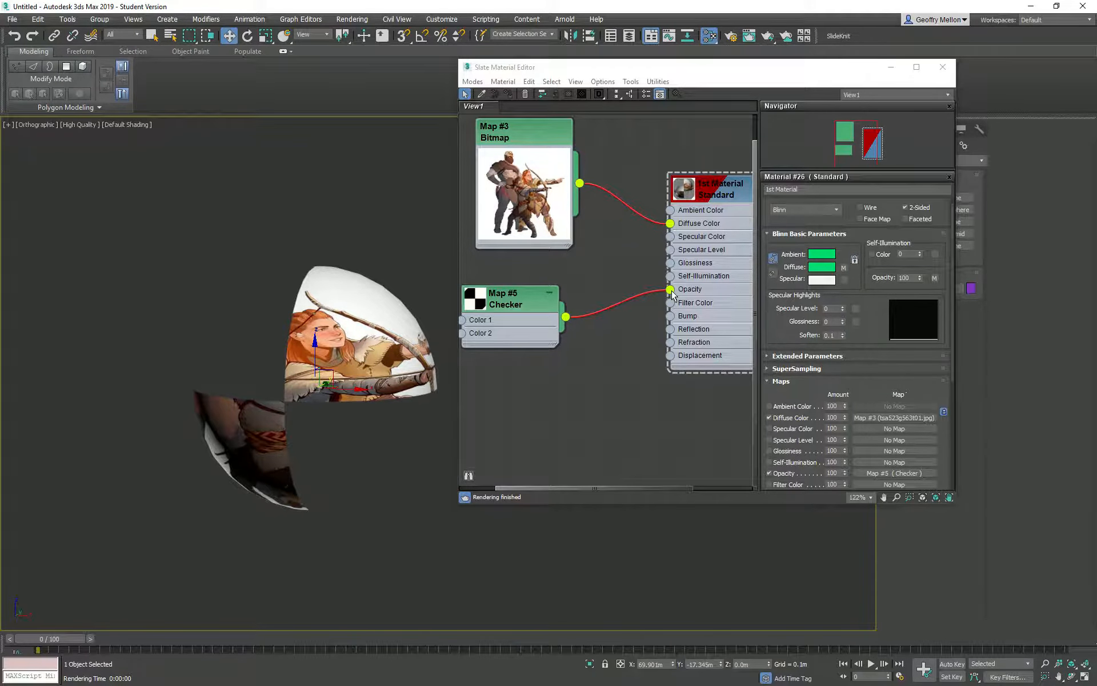
Disconnect both maps from the material's Opacity and Diffuse Color slots and delete the Checker node.
drag(671, 290, 650, 295)
drag(674, 223, 613, 441)
click(524, 312)
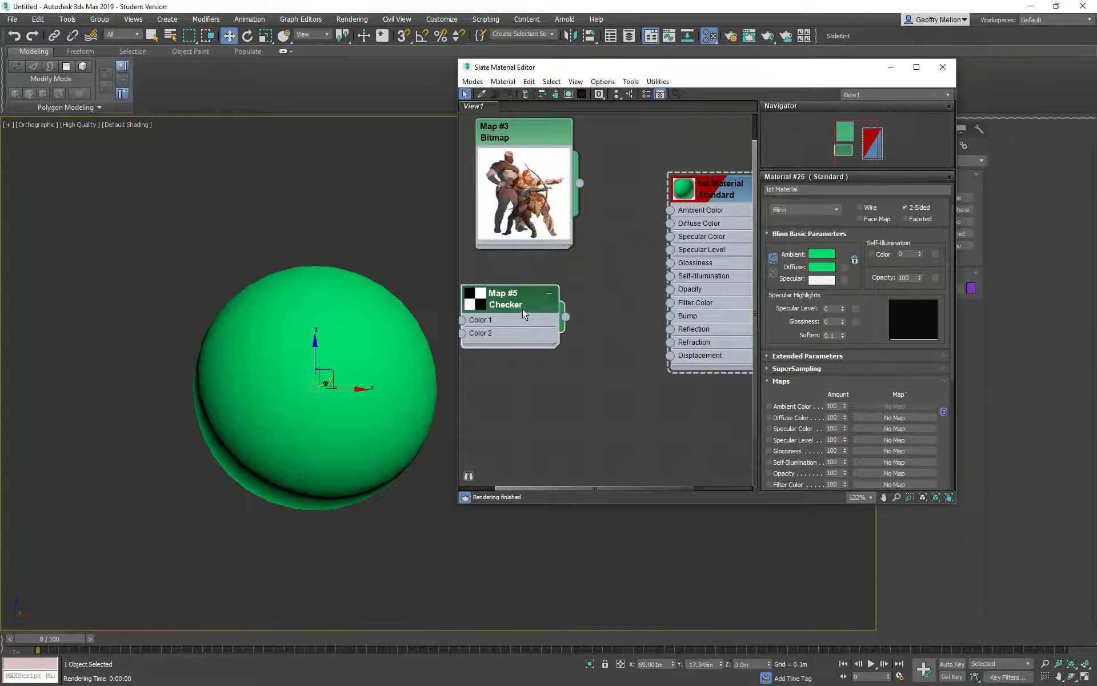
key(Delete)
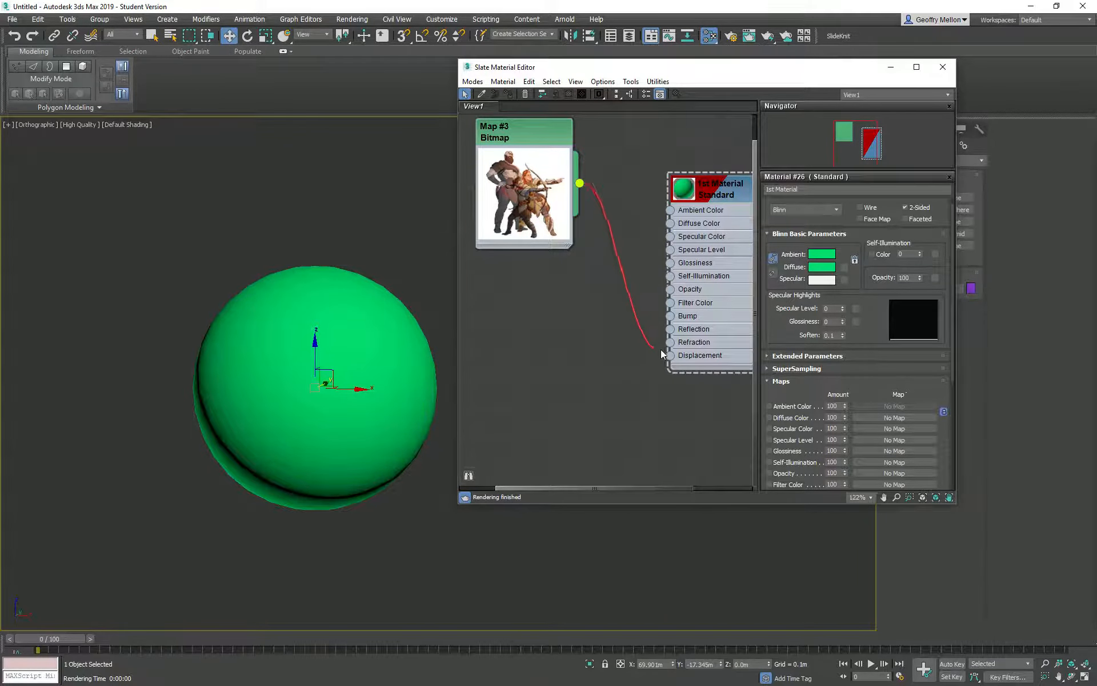
Connect the bitmap to the Reflection slot, check it around the sphere, and set the Reflection amount to 50.
drag(661, 350, 670, 330)
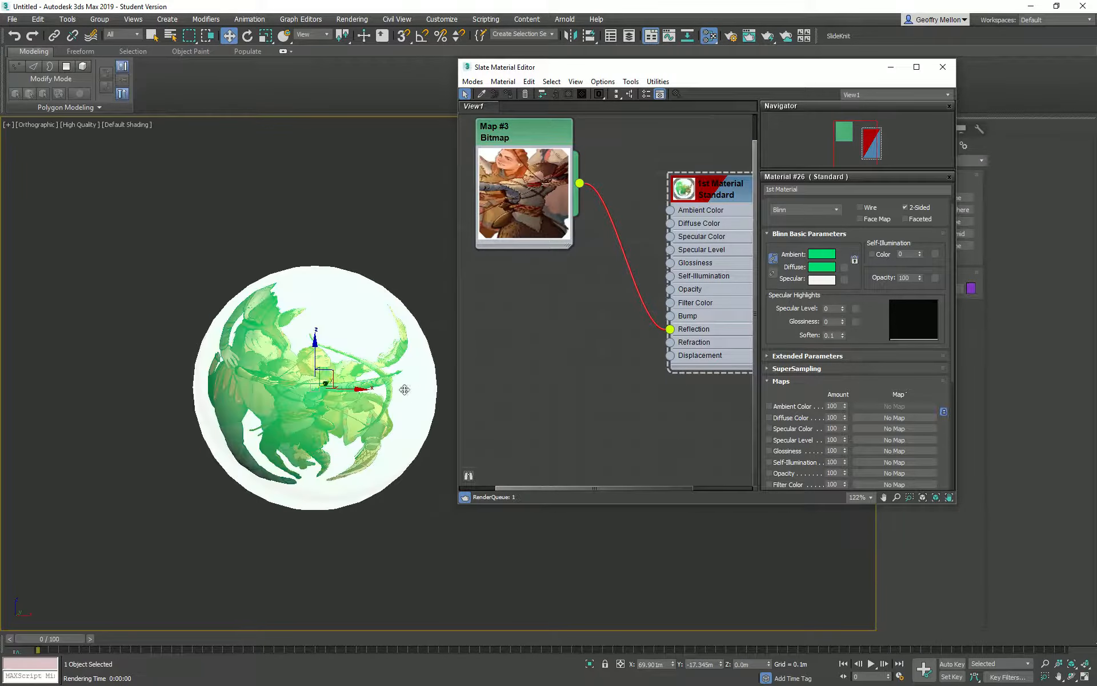
alt+middle_drag(335, 231, 515, 190)
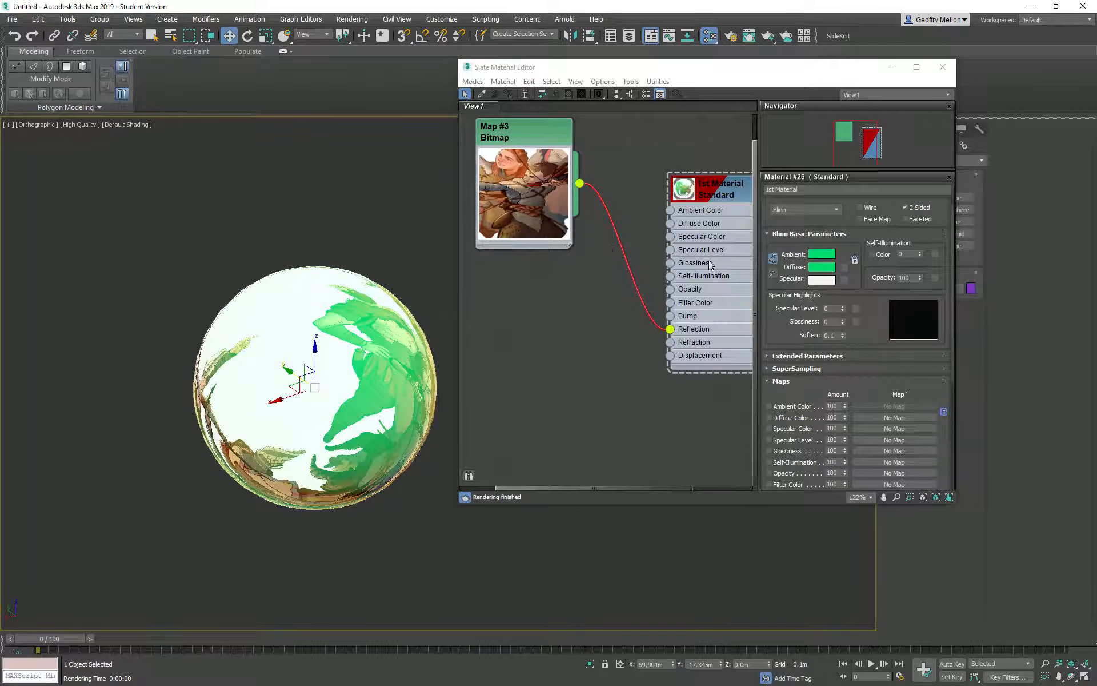
click(872, 382)
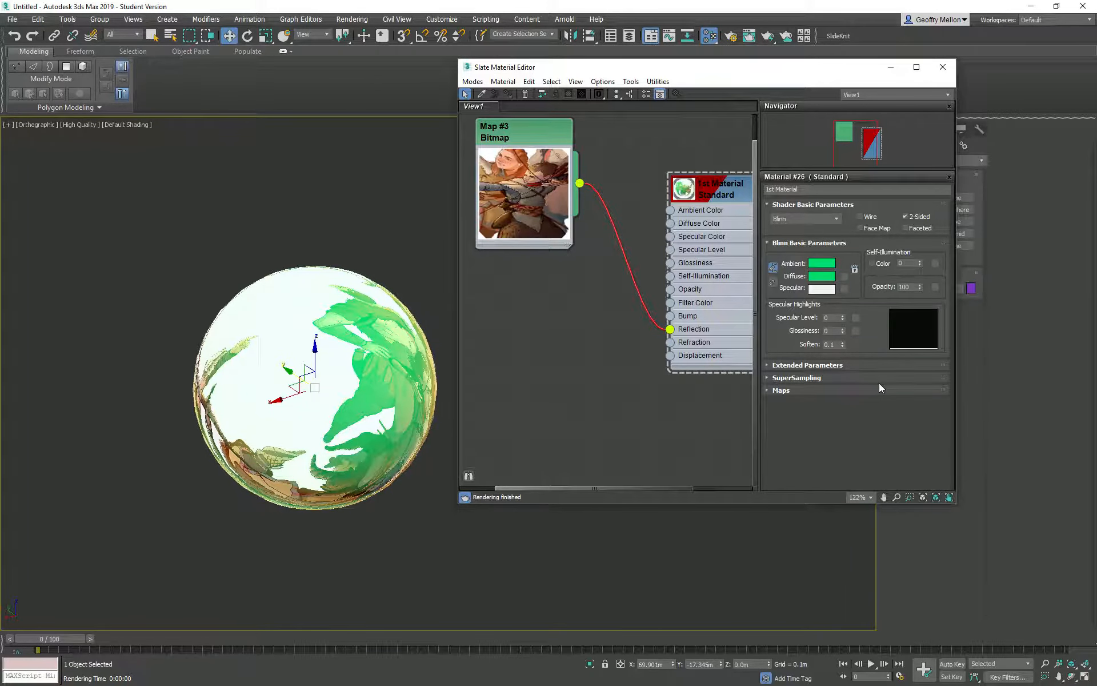
click(880, 390)
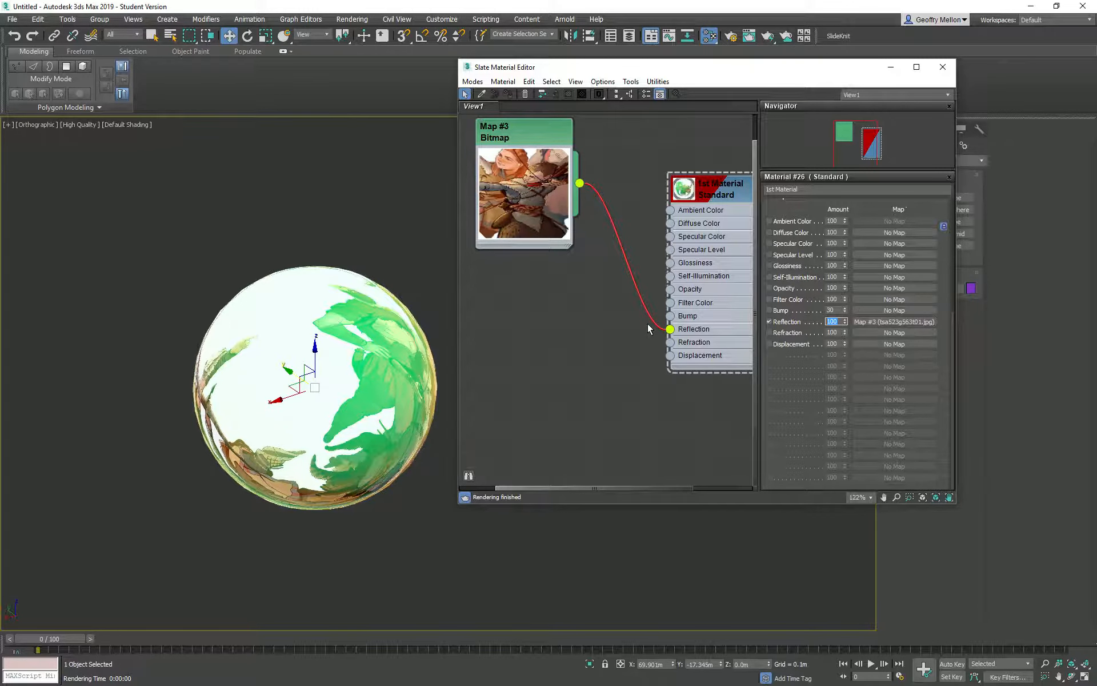
text(50)
key(Return)
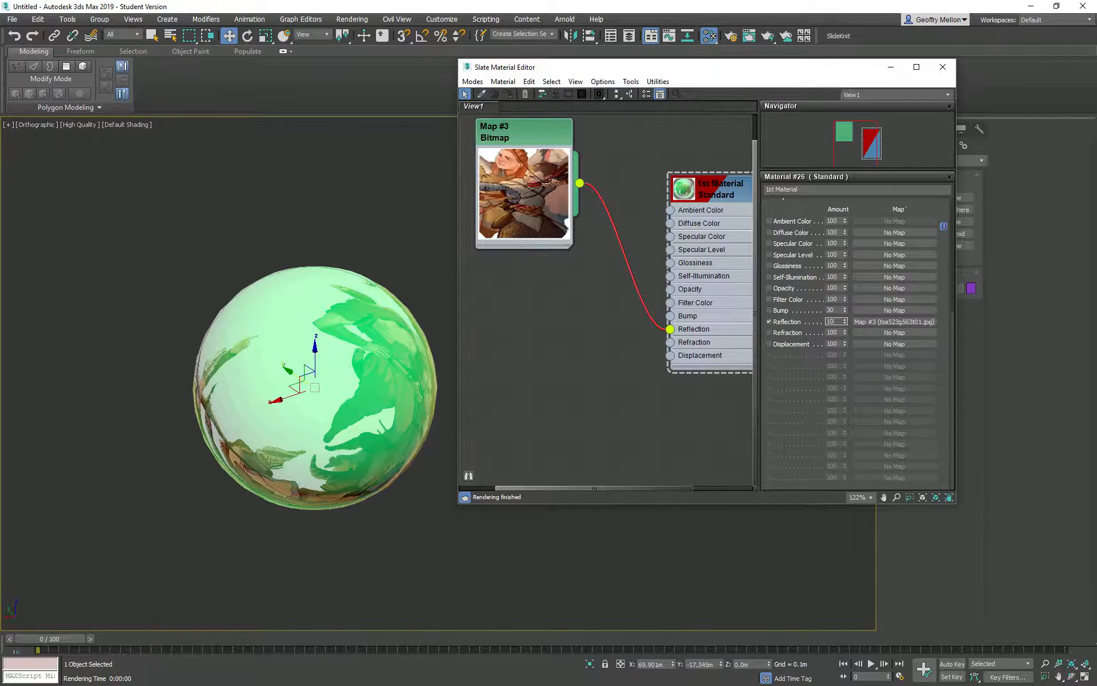
Set the Reflection map amount to 10, examine the sphere, and deselect it.
text(10)
key(Return)
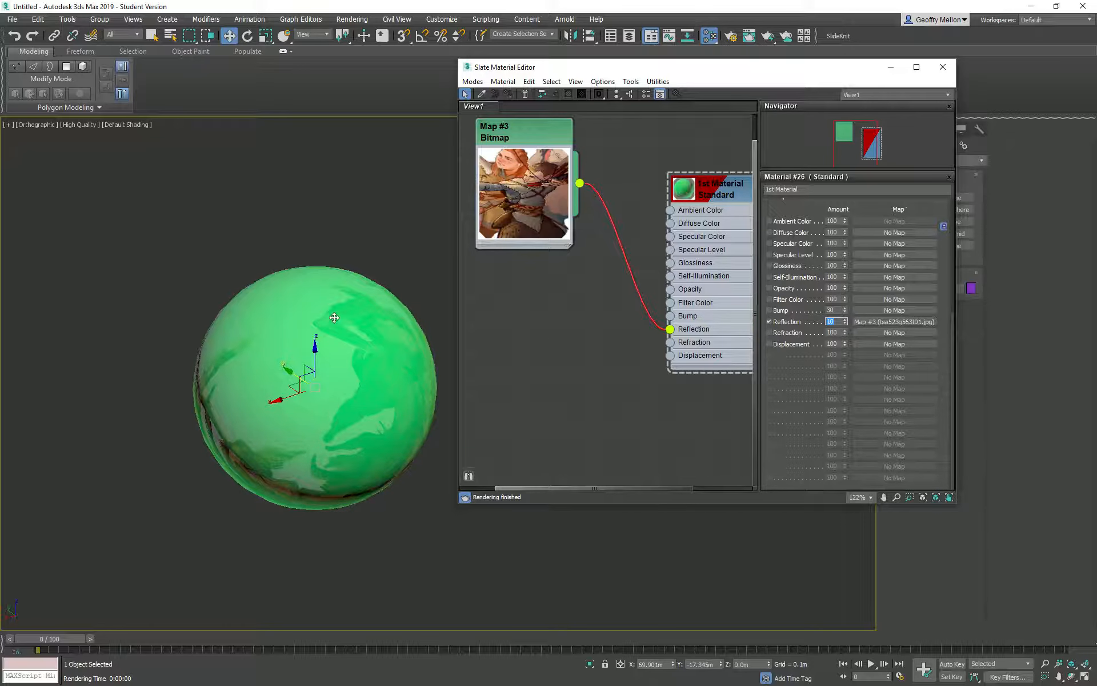
mouse_move(412, 338)
middle_down()
mouse_move(313, 341)
mouse_move(346, 324)
mouse_move(315, 270)
mouse_move(358, 326)
mouse_move(419, 362)
mouse_move(407, 399)
mouse_move(338, 393)
mouse_move(352, 334)
mouse_move(416, 323)
mouse_move(143, 346)
middle_up()
key(super)
click(403, 255)
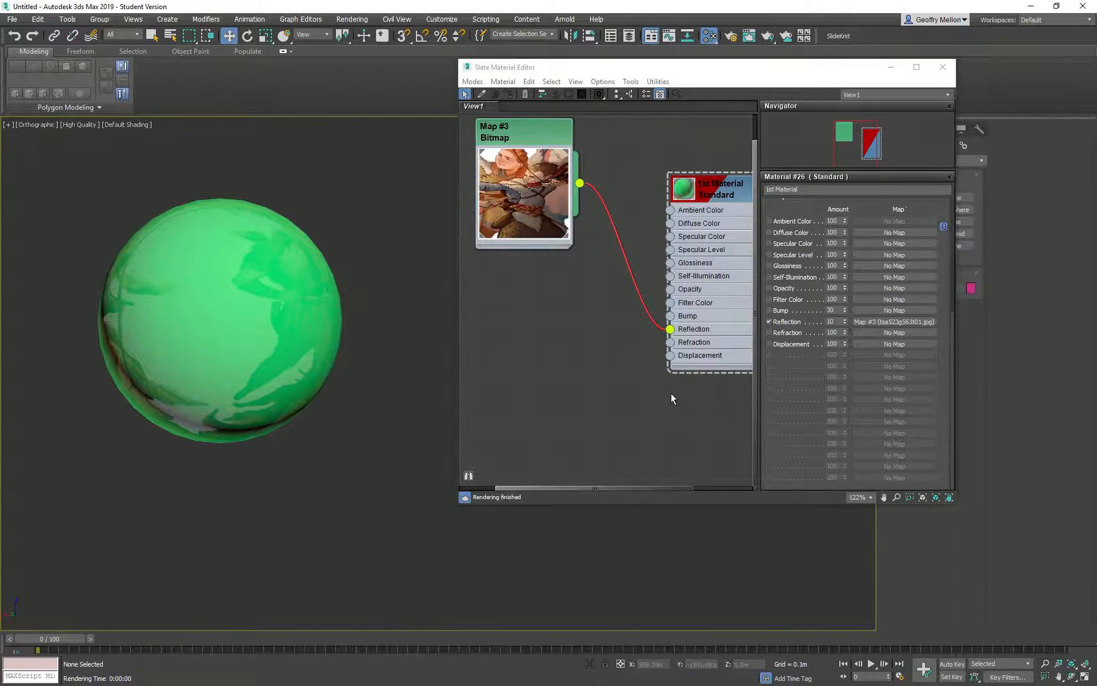
Move the bitmap's connection from Reflection to Refraction and examine the sphere.
mouse_move(673, 331)
mouse_down()
mouse_move(642, 350)
mouse_move(670, 342)
mouse_up()
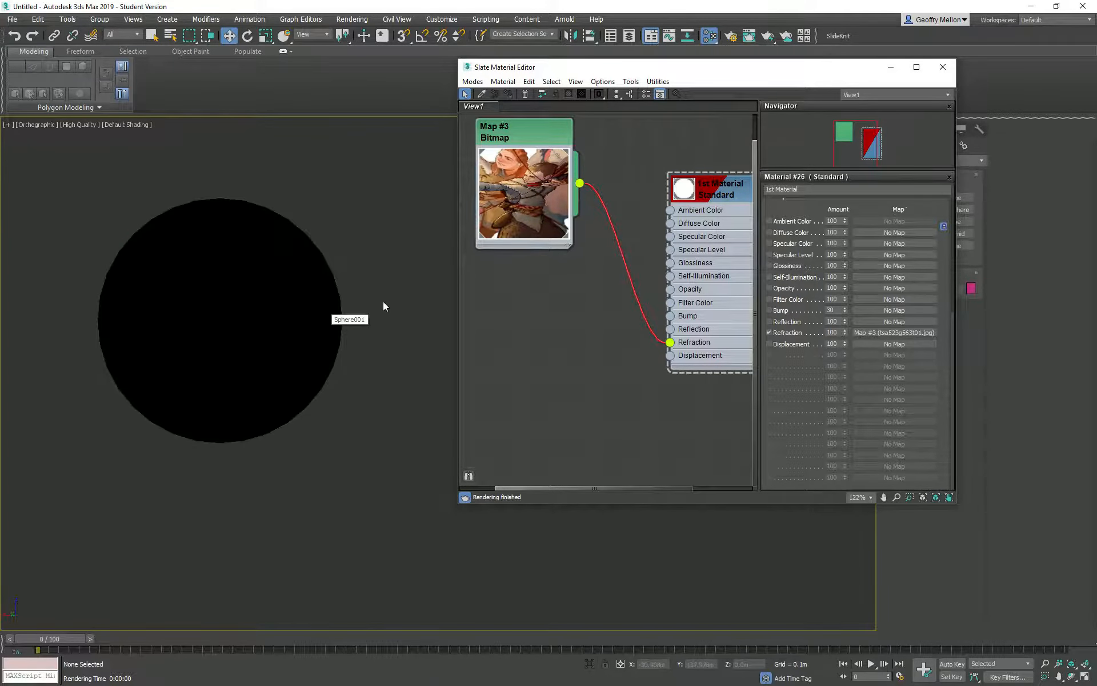
alt+middle_drag(383, 303, 470, 248)
key(z)
click(341, 349)
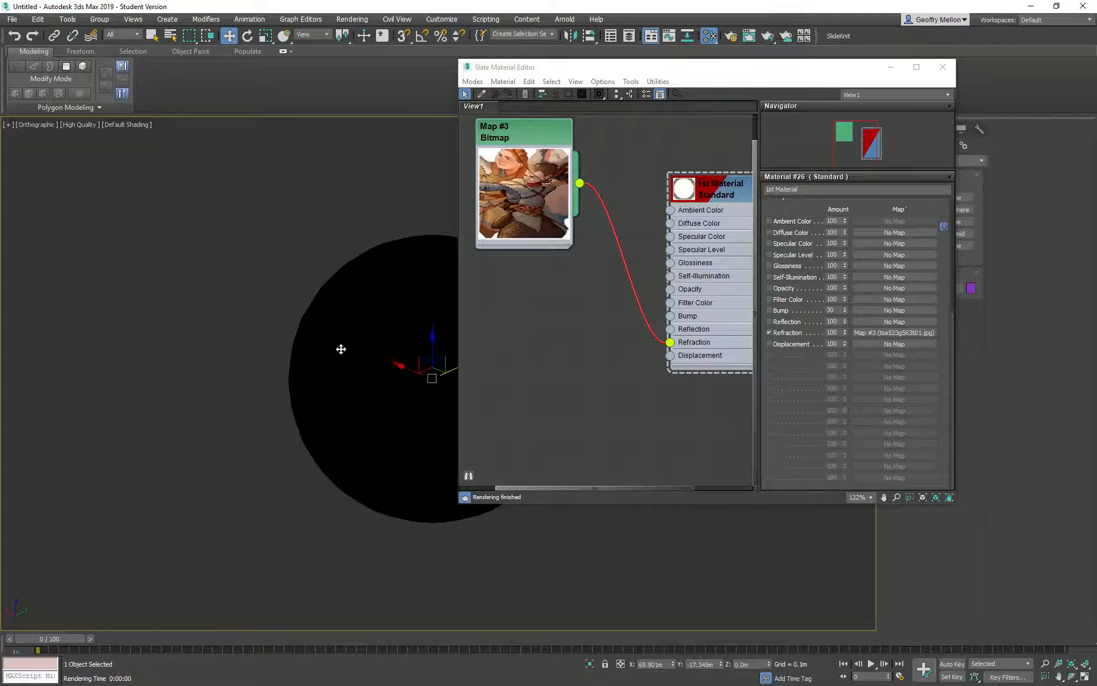
middle_drag(399, 333, 269, 400)
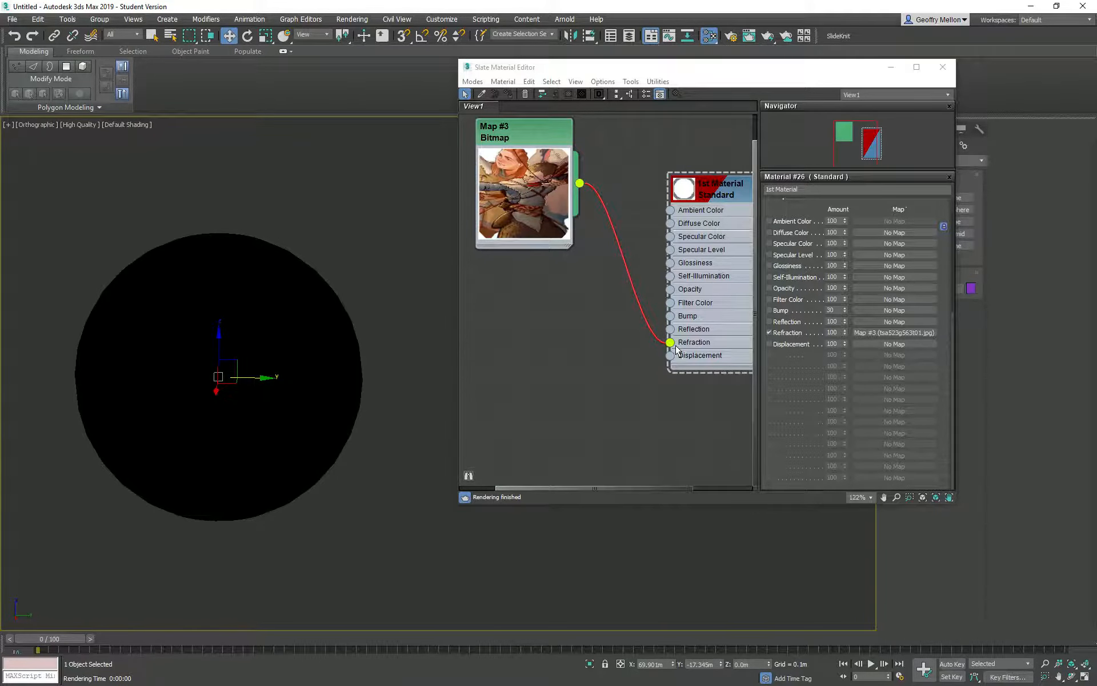
Disconnect the bitmap from Refraction and assign a new Raytrace map to that slot instead.
drag(670, 343, 601, 344)
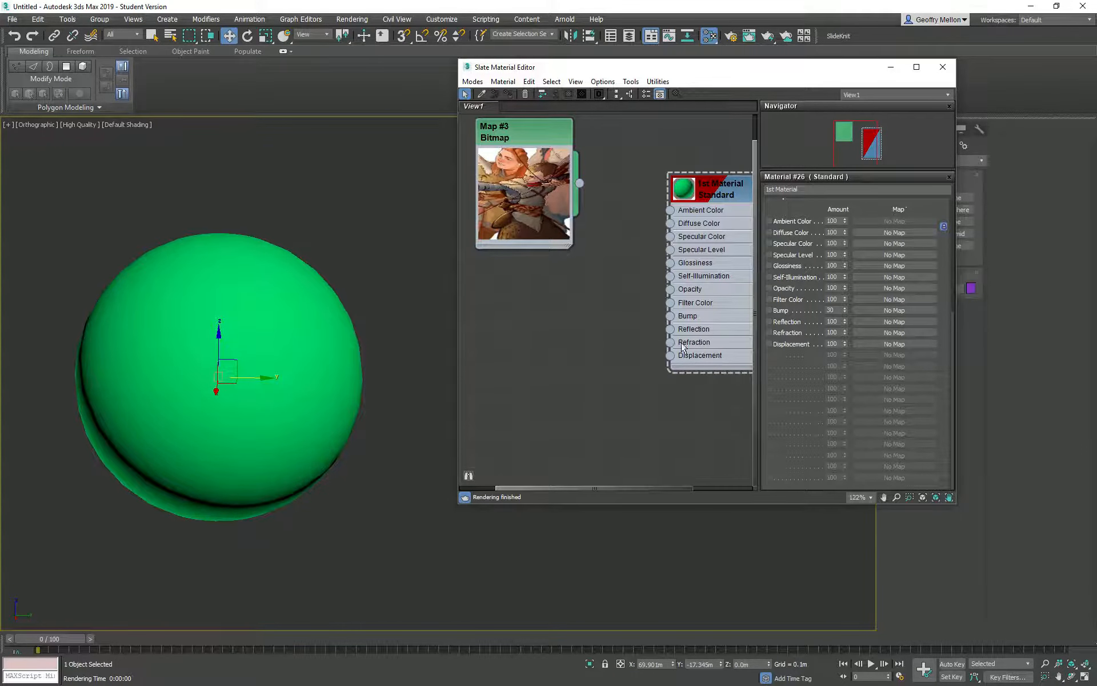
right_click(536, 338)
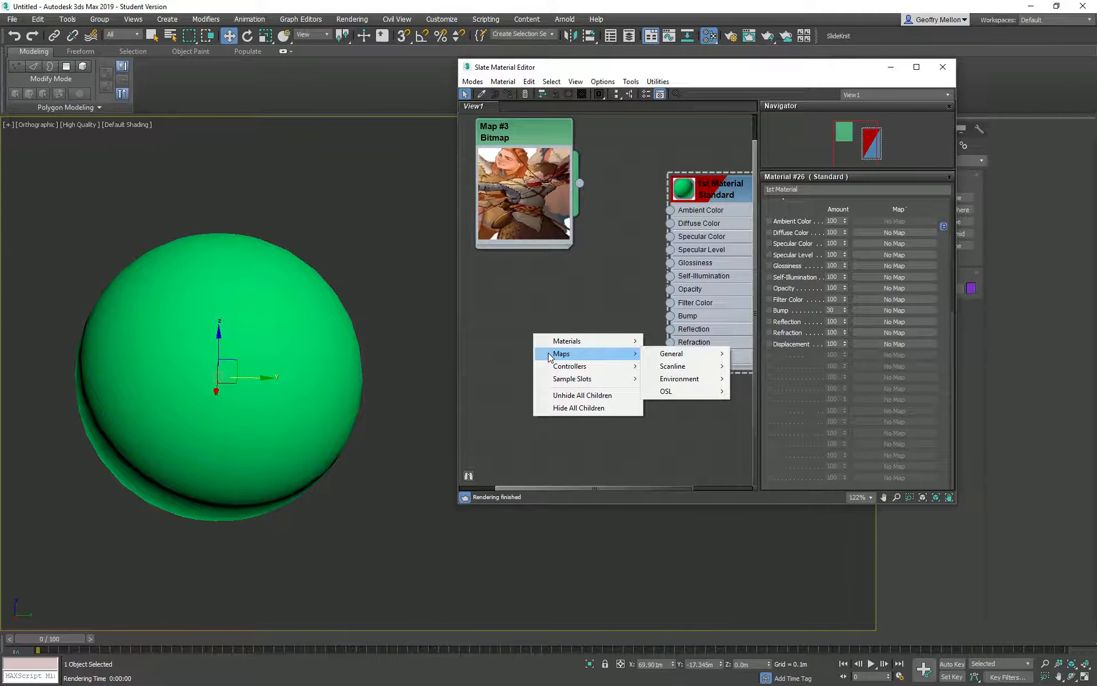
click(620, 273)
drag(672, 346, 499, 346)
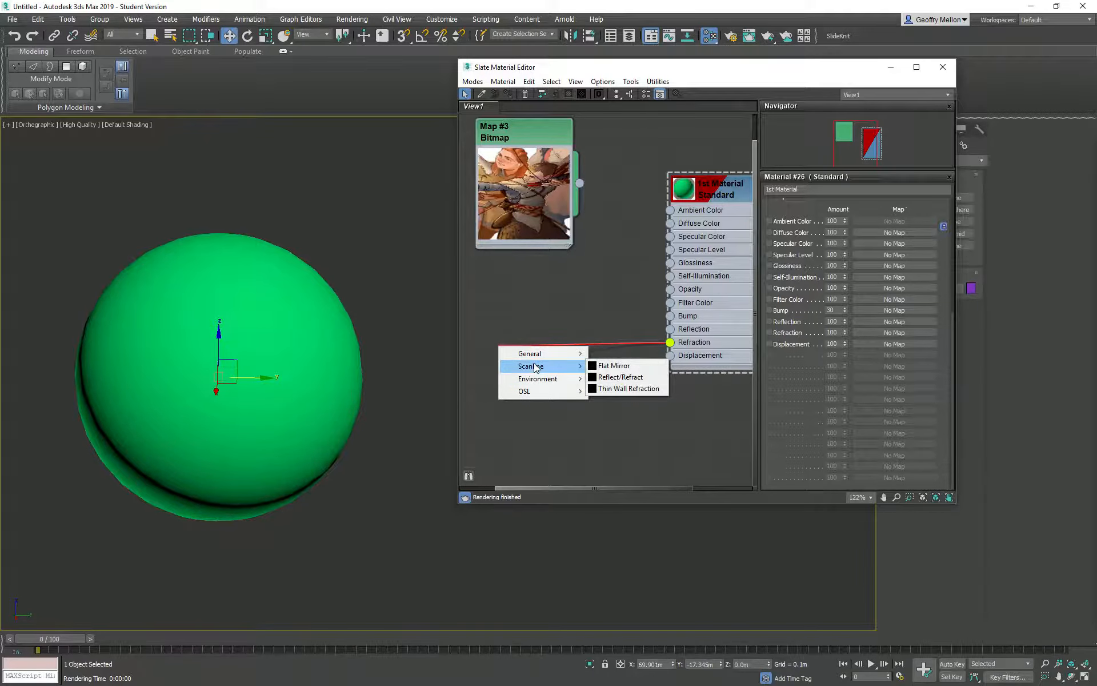
mouse_move(540, 354)
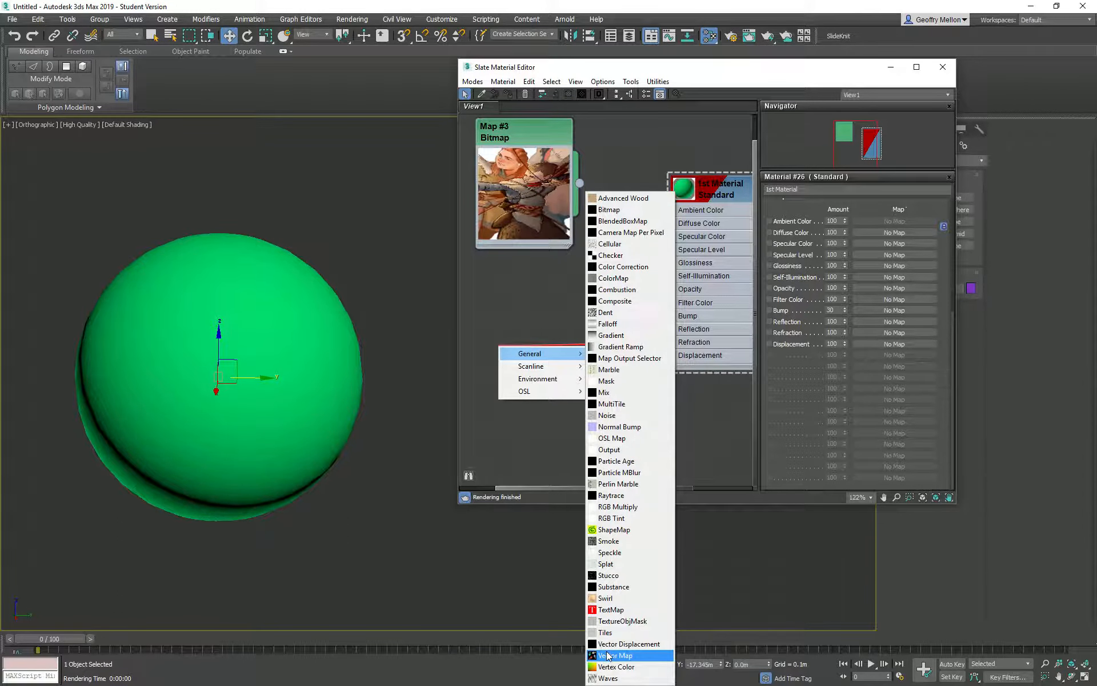
click(604, 496)
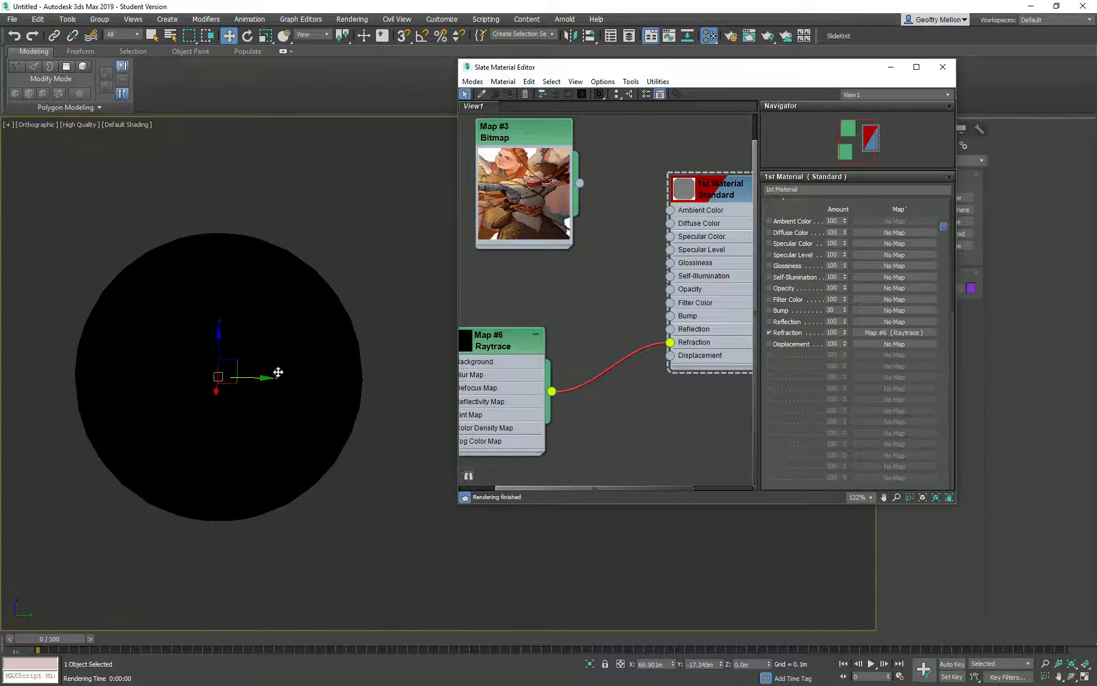
Examine the raytraced sphere, connect the bitmap to Diffuse Color, and check the combination from another angle.
middle_drag(278, 372, 323, 385)
alt+middle_drag(323, 385, 338, 355)
scroll(358, 411, down, 3)
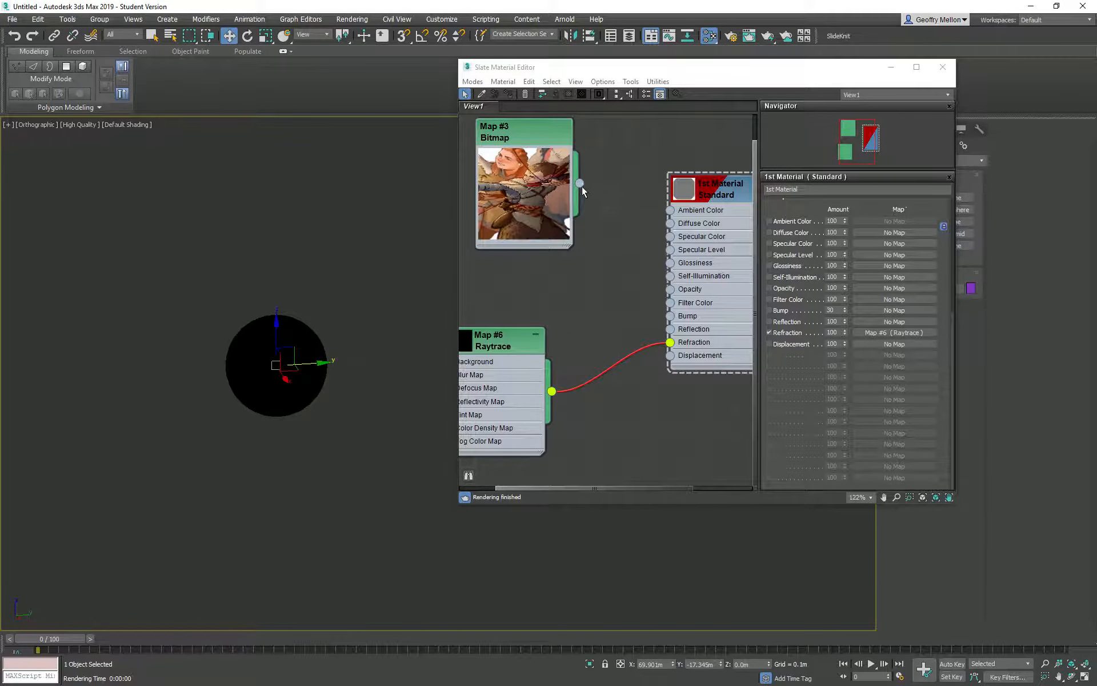
drag(581, 185, 670, 224)
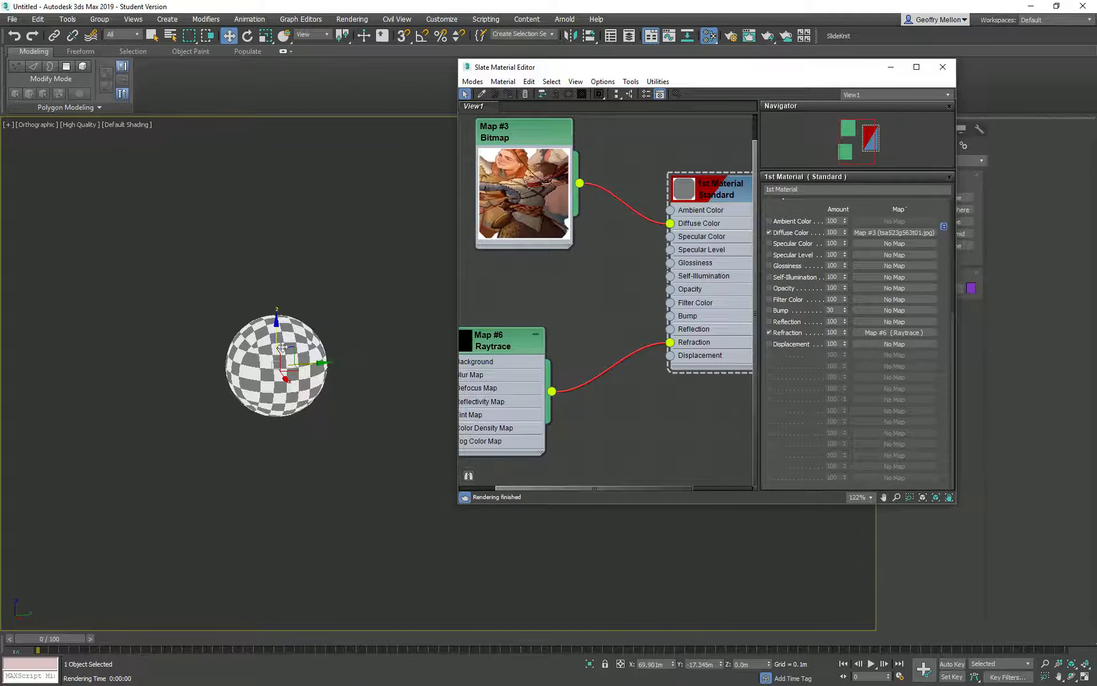
alt+middle_drag(395, 331, 303, 339)
Place the Raytrace node directly below the bitmap node, disconnecting it from Refraction and reconnecting it to compare the sphere.
drag(492, 341, 533, 299)
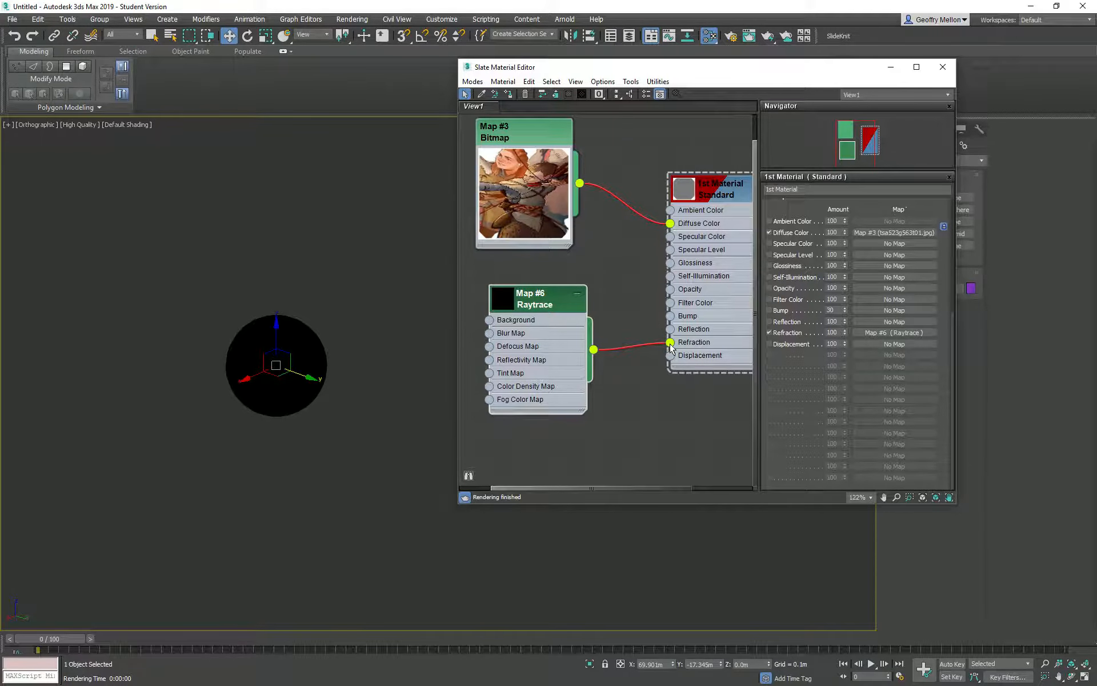
drag(671, 343, 633, 350)
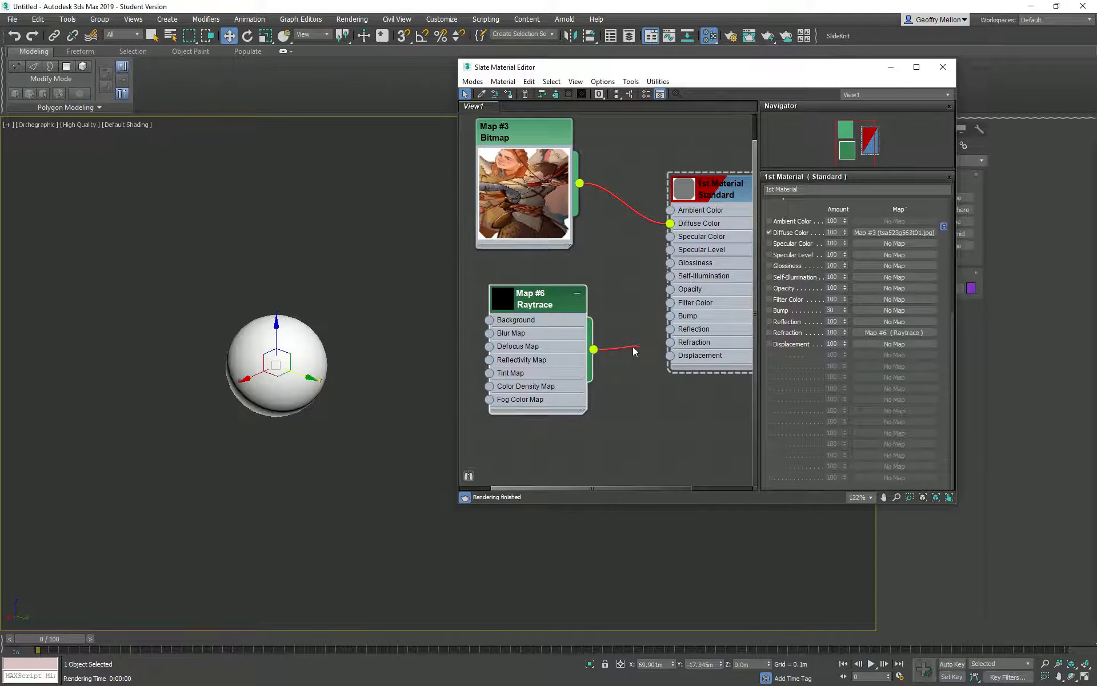
drag(504, 313, 491, 285)
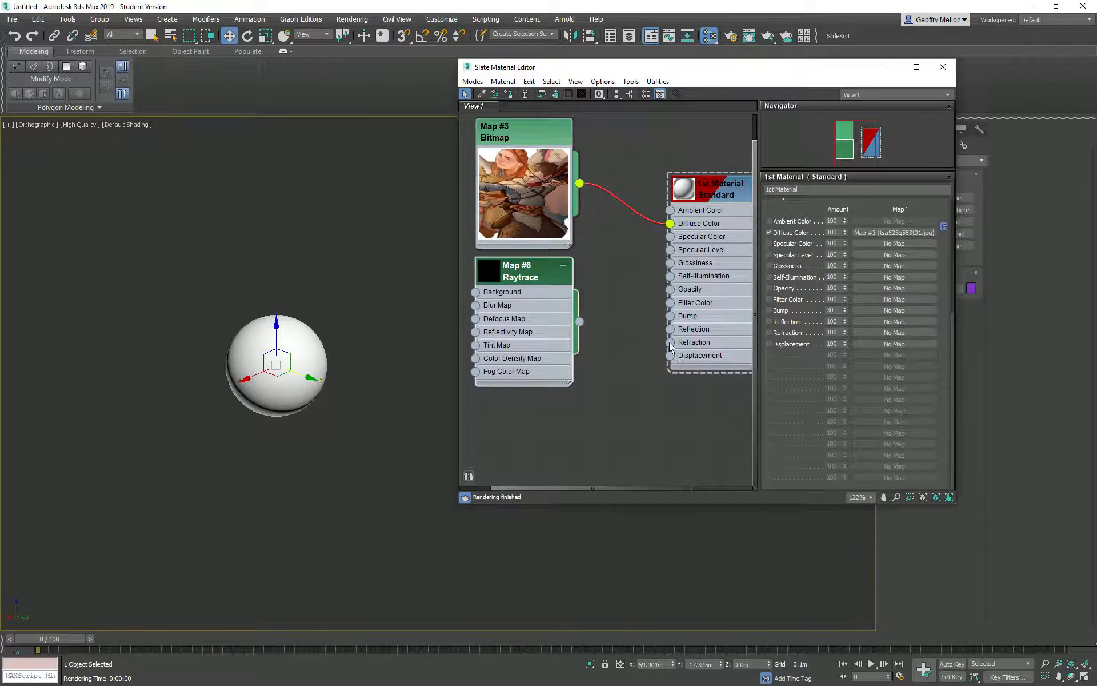
drag(579, 323, 671, 342)
middle_drag(402, 321, 366, 328)
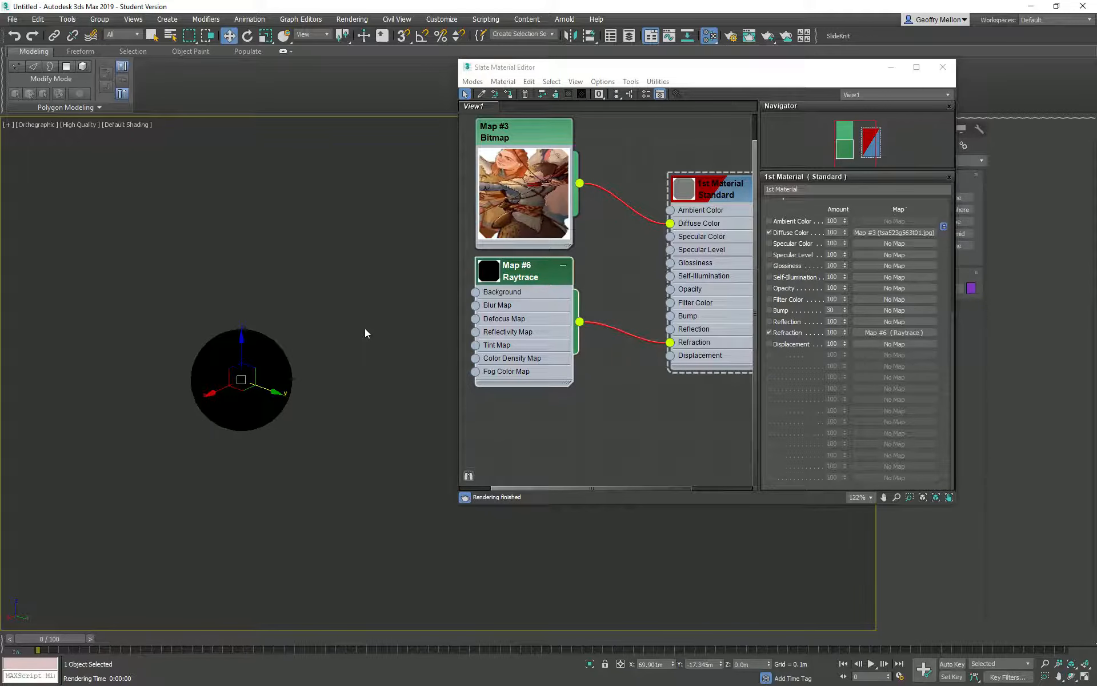
Render the sphere with the Raytrace map in Refraction, and close the rendered frame after viewing it.
key(shift+q)
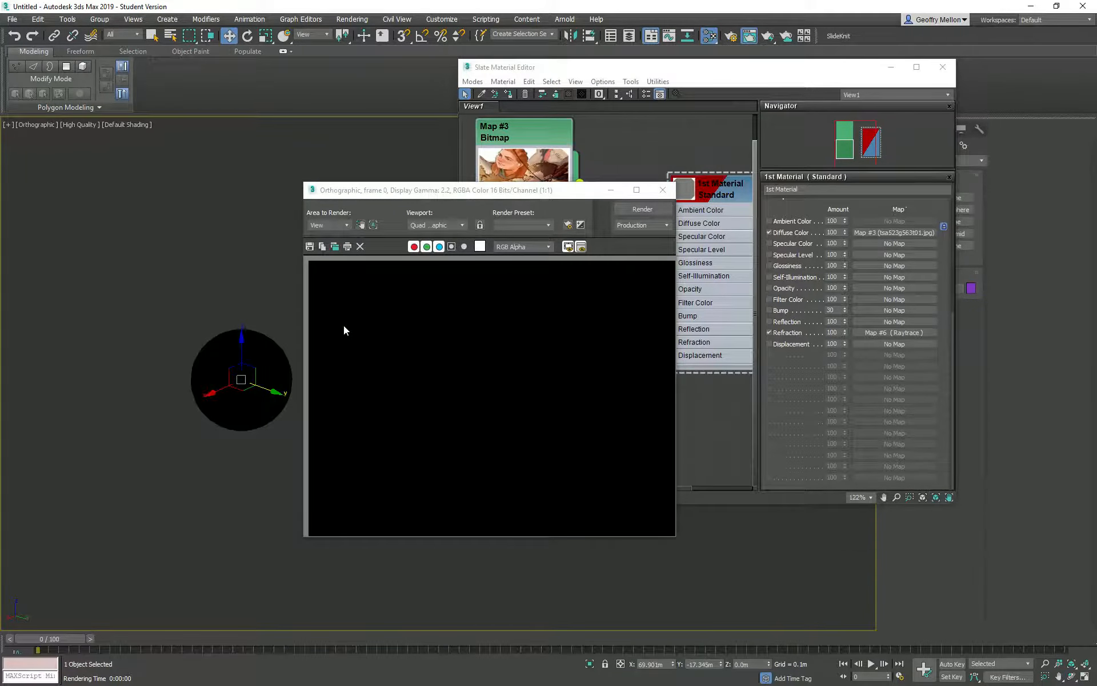
click(670, 197)
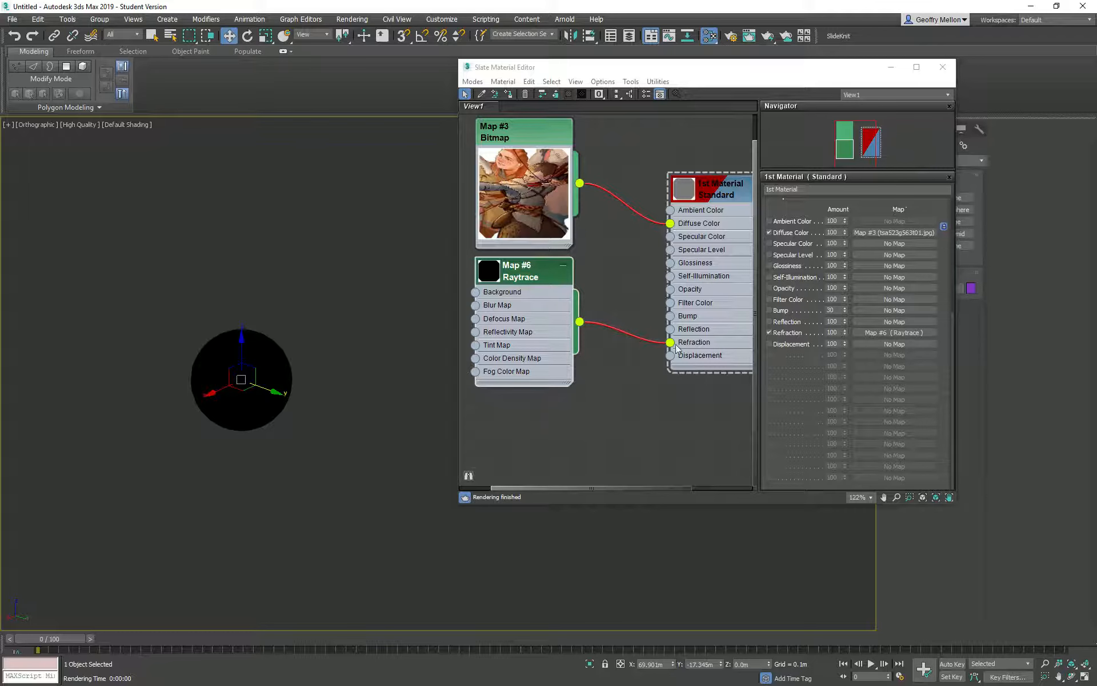
Create a large rectangular Plane around the sphere from the Top view, with the material editor moved out of the way.
drag(875, 75, 830, 411)
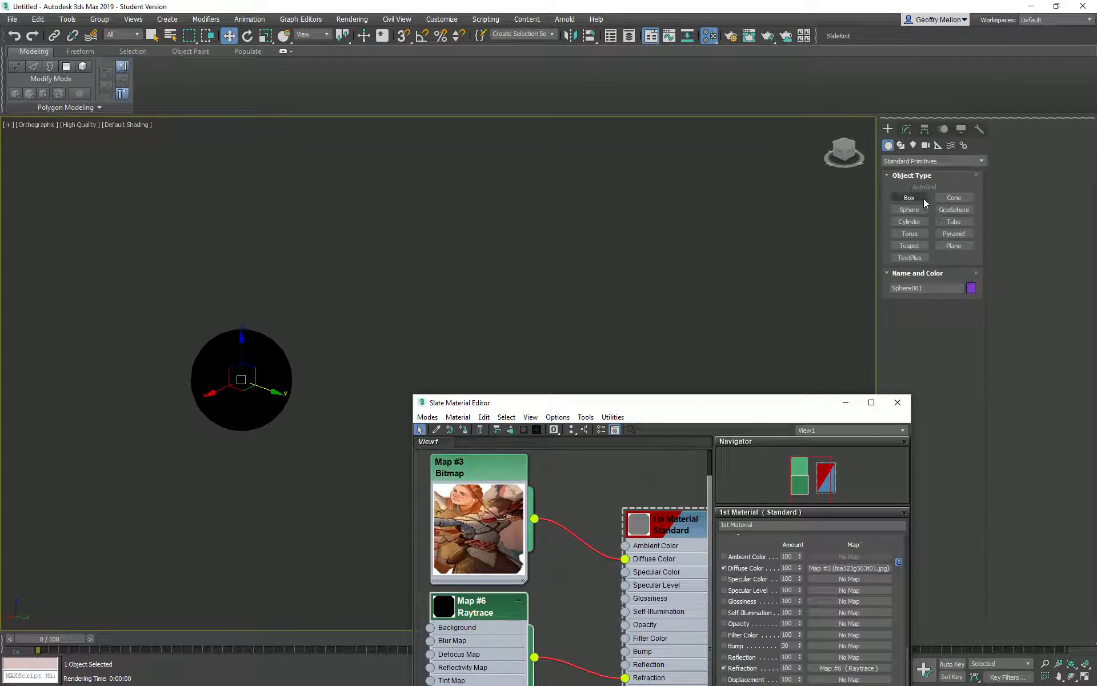
click(954, 246)
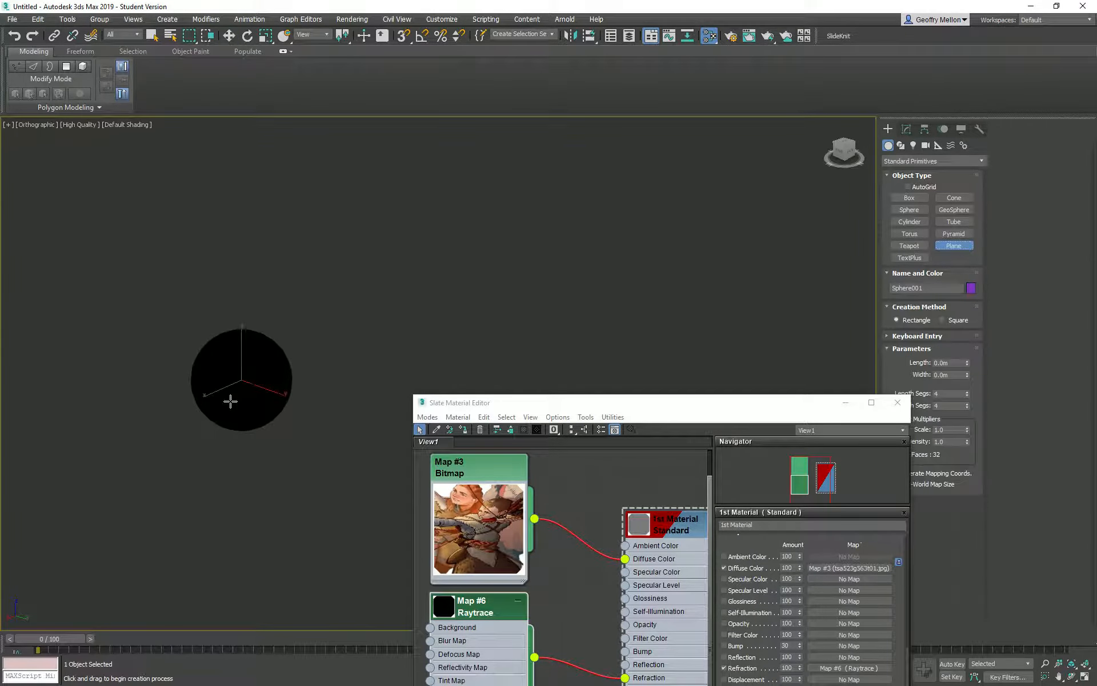
middle_drag(230, 402, 392, 323)
key(t)
key(z)
scroll(400, 343, down, 6)
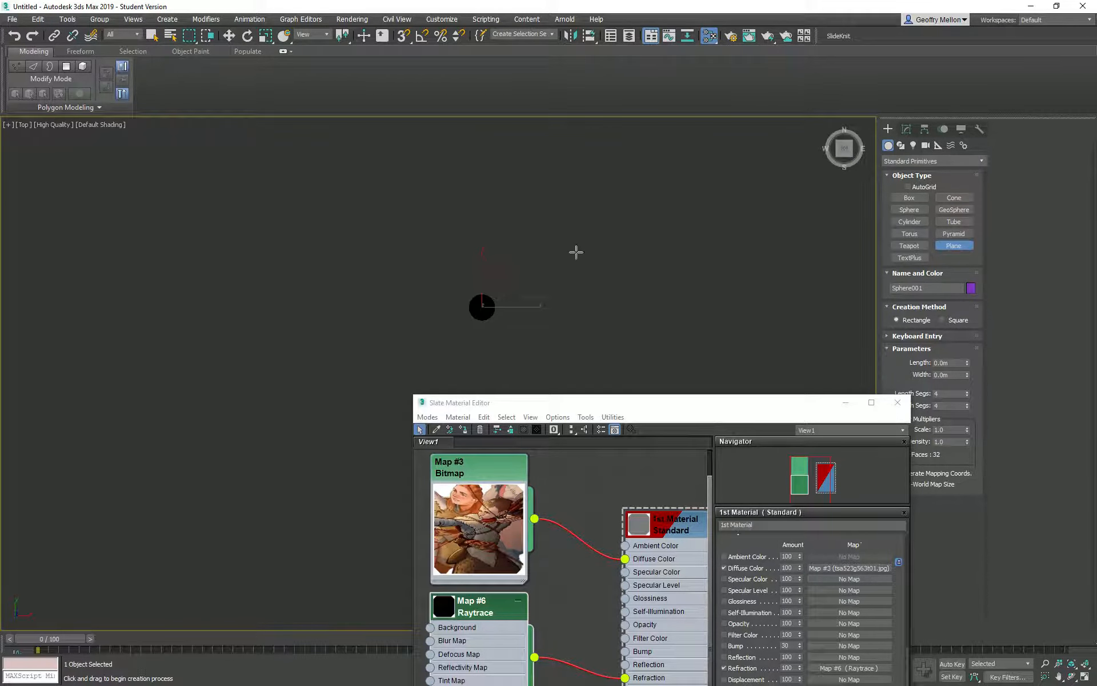
drag(350, 228, 639, 423)
Lower the plane beneath the sphere as a ground surface, and close the material editor to inspect the arrangement.
key(w)
mouse_move(732, 342)
alt+middle_down()
mouse_move(737, 242)
mouse_move(631, 289)
alt+middle_up()
mouse_move(499, 303)
mouse_down()
mouse_move(499, 288)
mouse_move(499, 310)
mouse_up()
alt+middle_drag(628, 303, 771, 392)
click(900, 402)
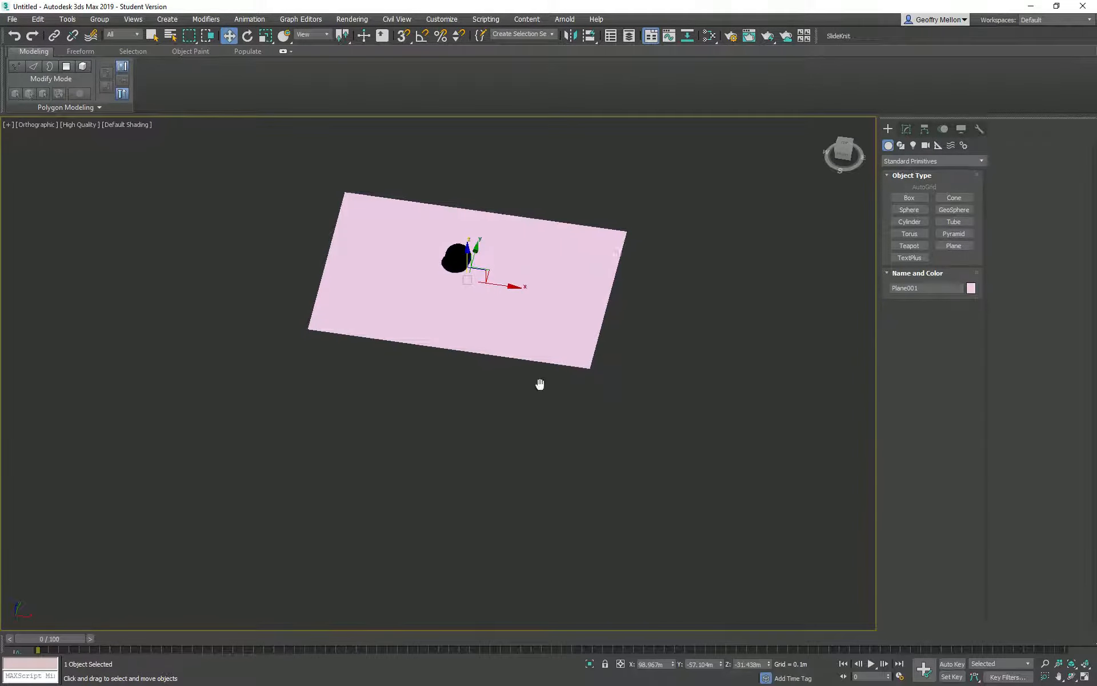
alt+middle_drag(539, 381, 545, 345)
scroll(432, 228, up, 5)
scroll(547, 265, down, 5)
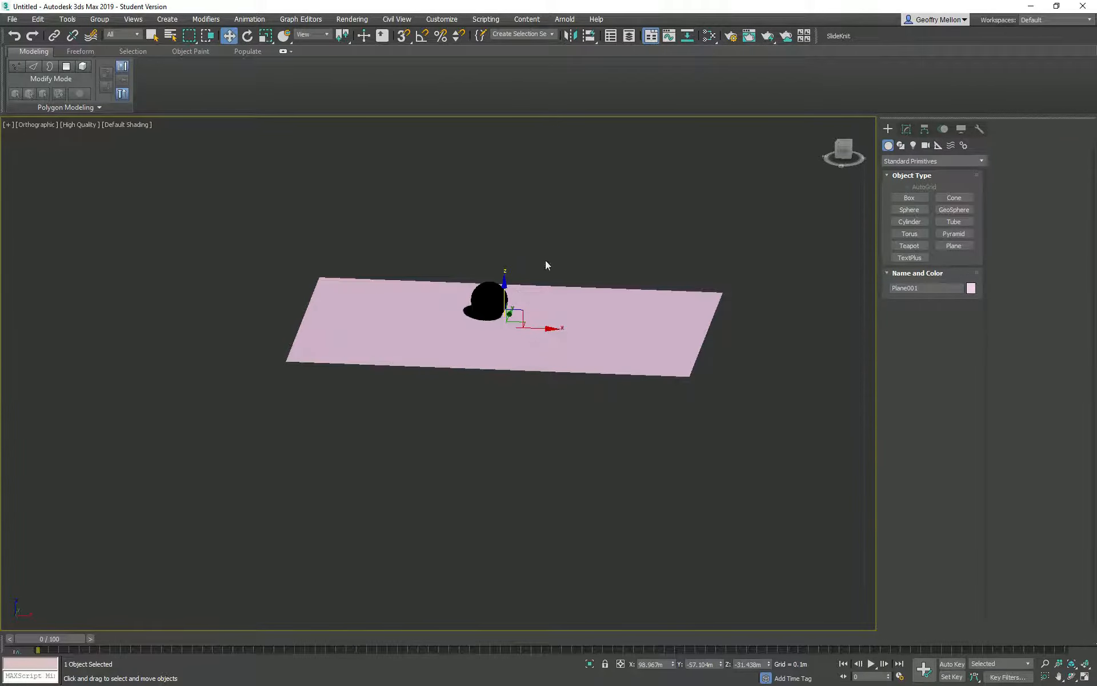
Disconnect the Raytrace map from Refraction, set its node aside, and examine the sphere above the plane.
key(m)
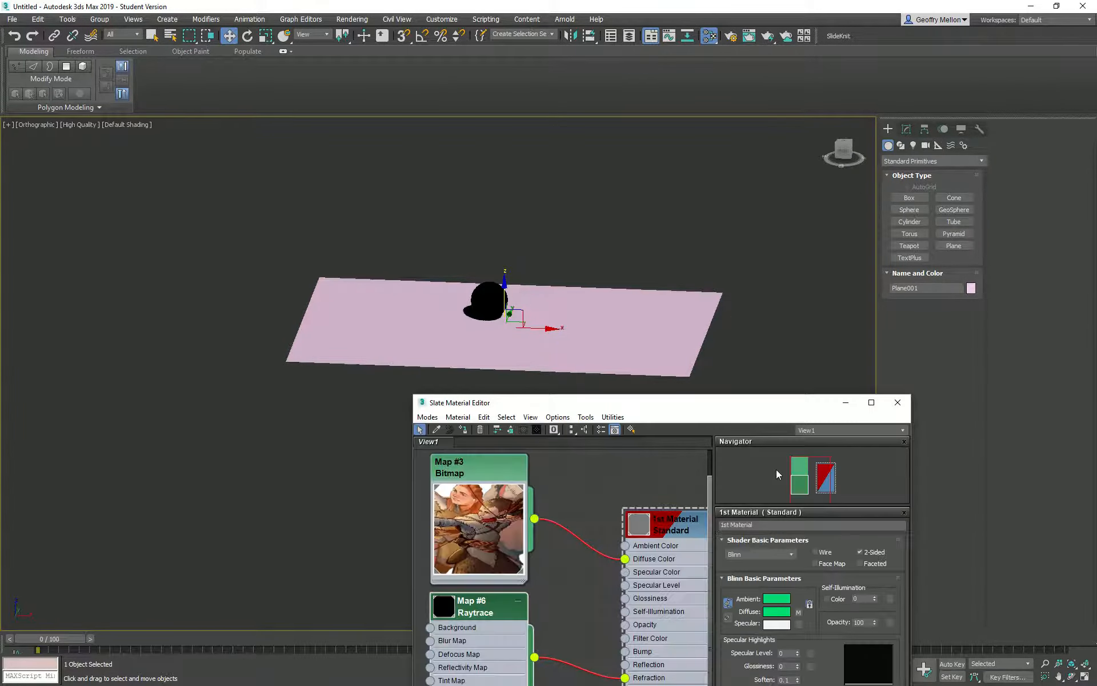
drag(713, 409, 781, 150)
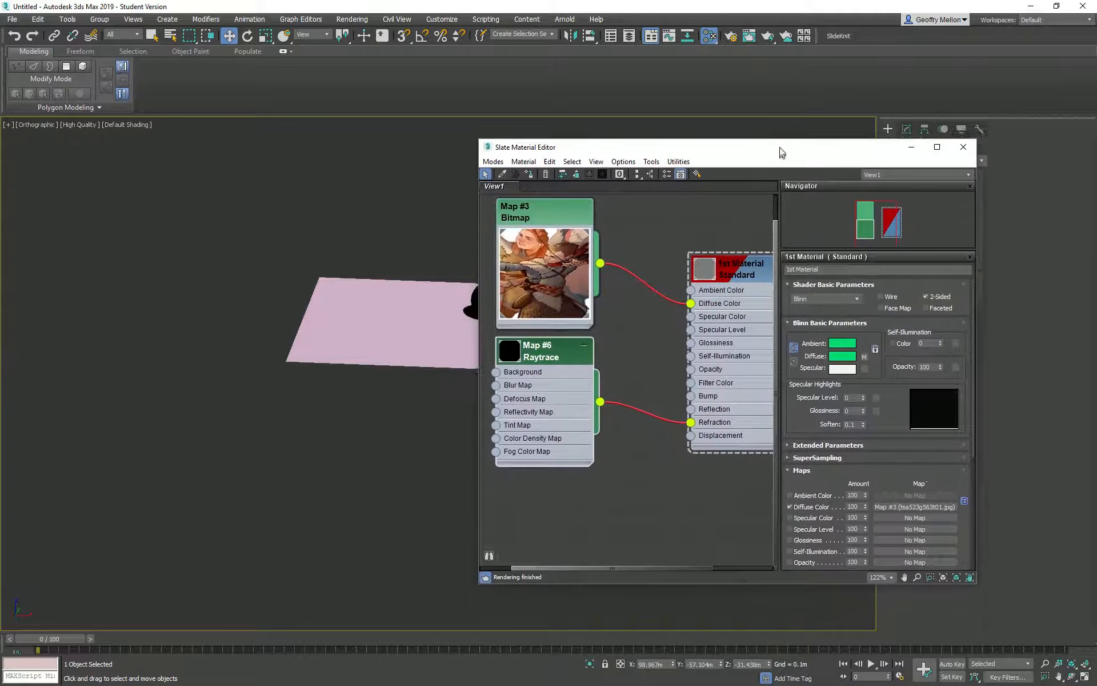
middle_drag(339, 254, 125, 282)
scroll(149, 294, up, 4)
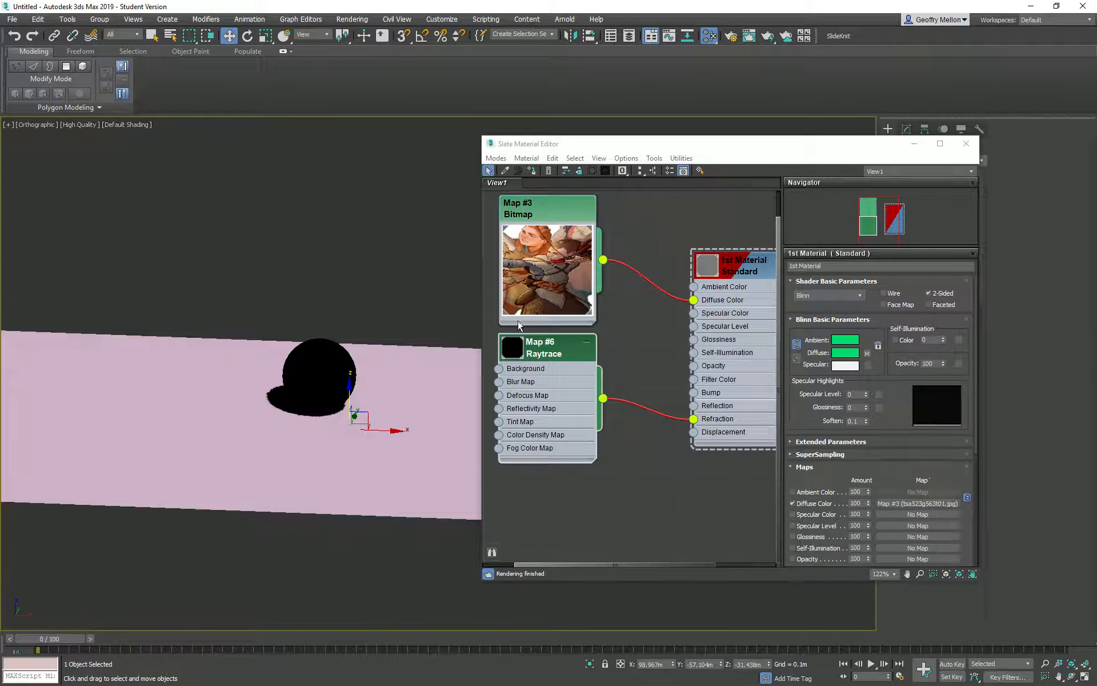
drag(693, 426, 650, 397)
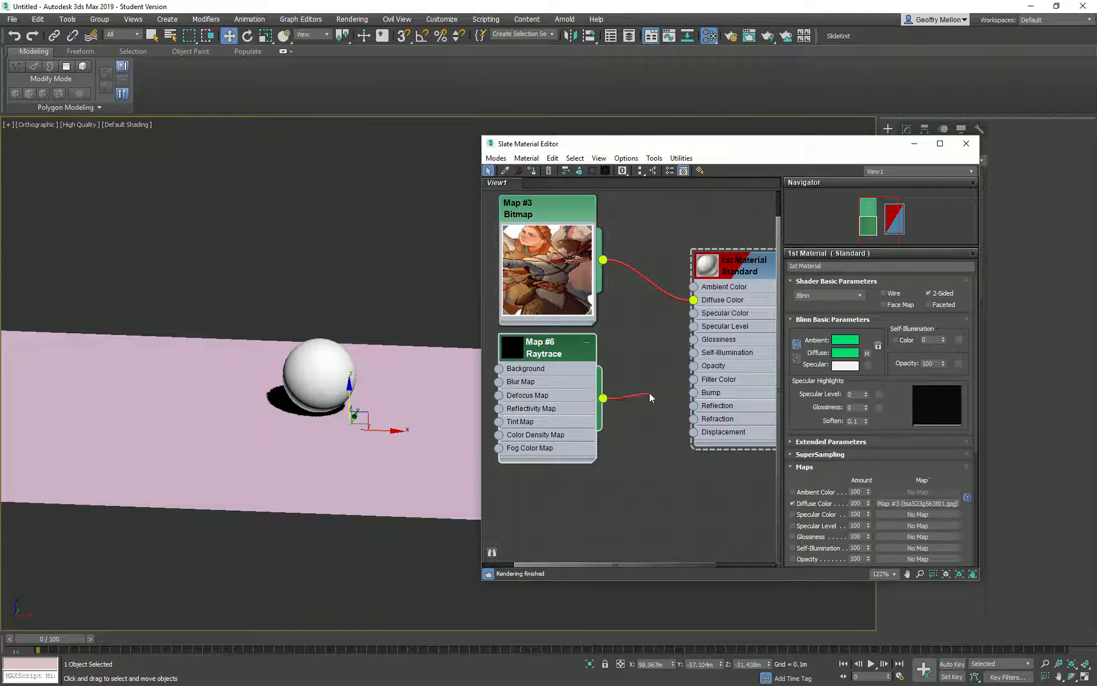
drag(569, 349, 611, 364)
middle_drag(423, 358, 388, 288)
middle_drag(320, 388, 324, 381)
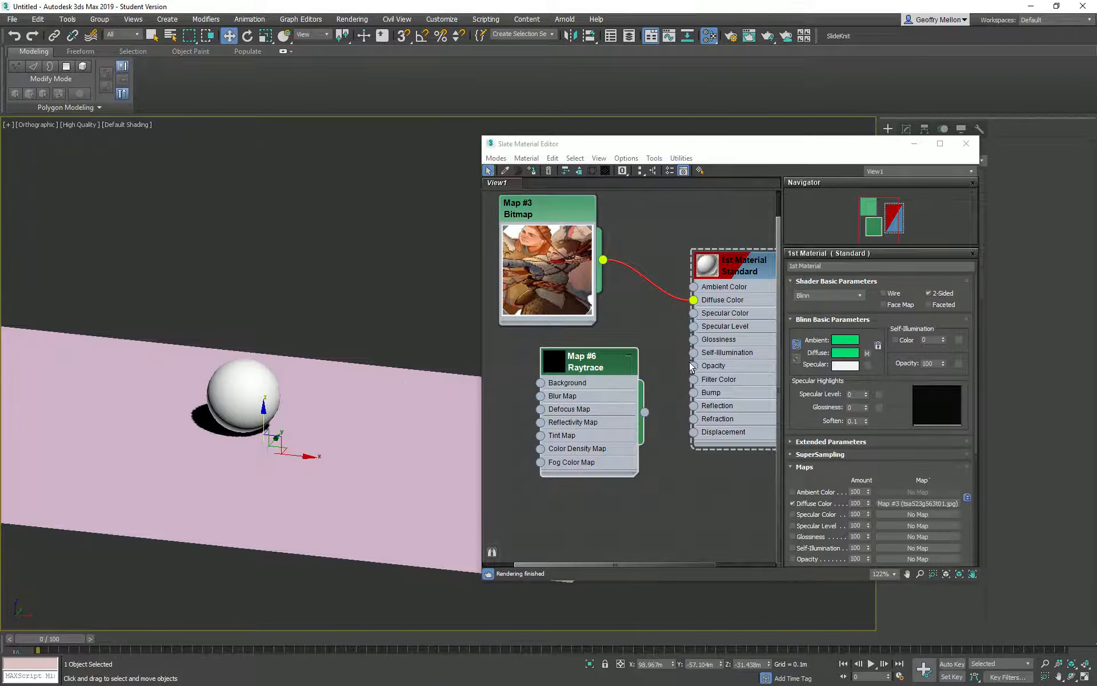
Restore the sphere after a mistaken deletion, and delete the ground plane instead.
click(966, 144)
middle_drag(424, 280, 527, 264)
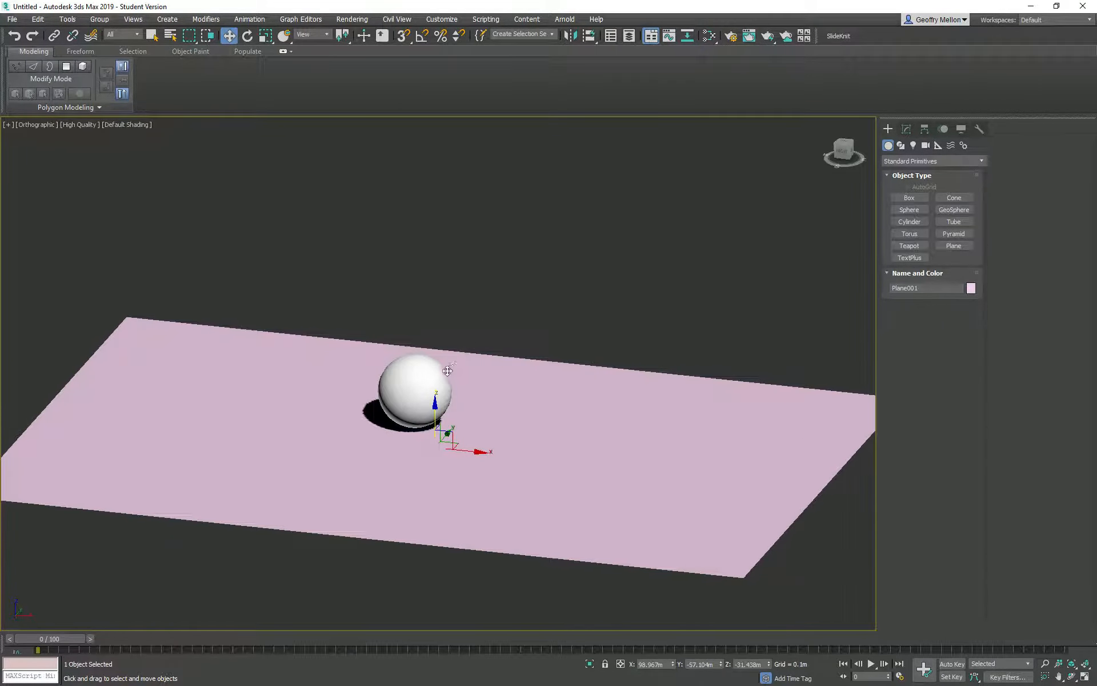
click(408, 374)
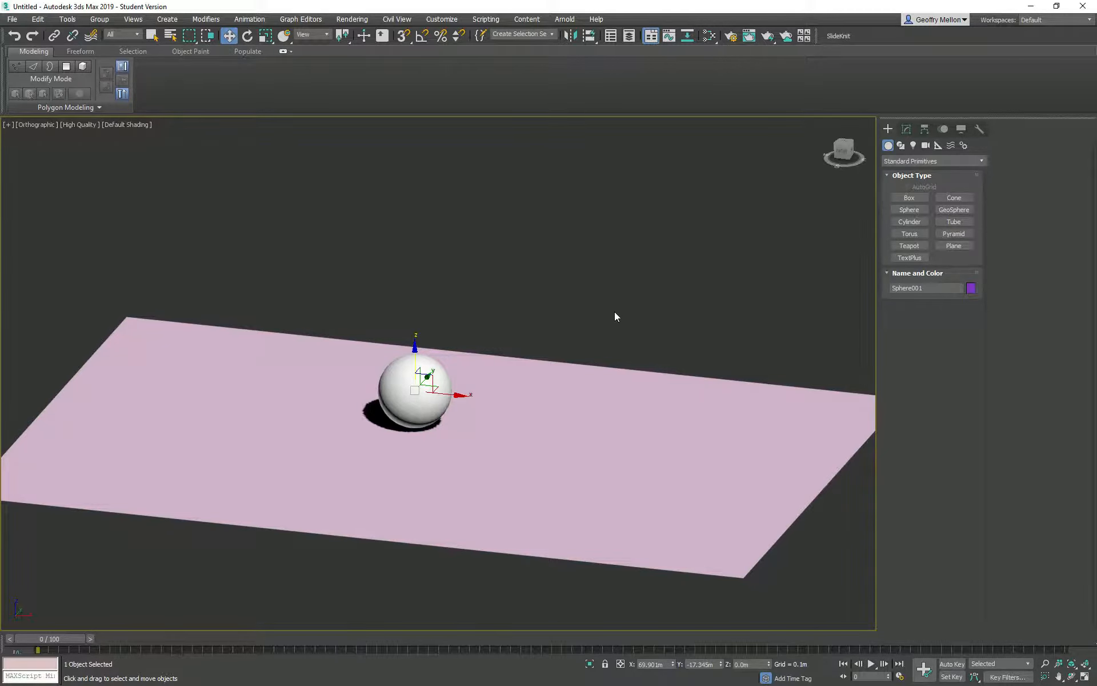
key(Delete)
key(ctrl+z)
click(586, 437)
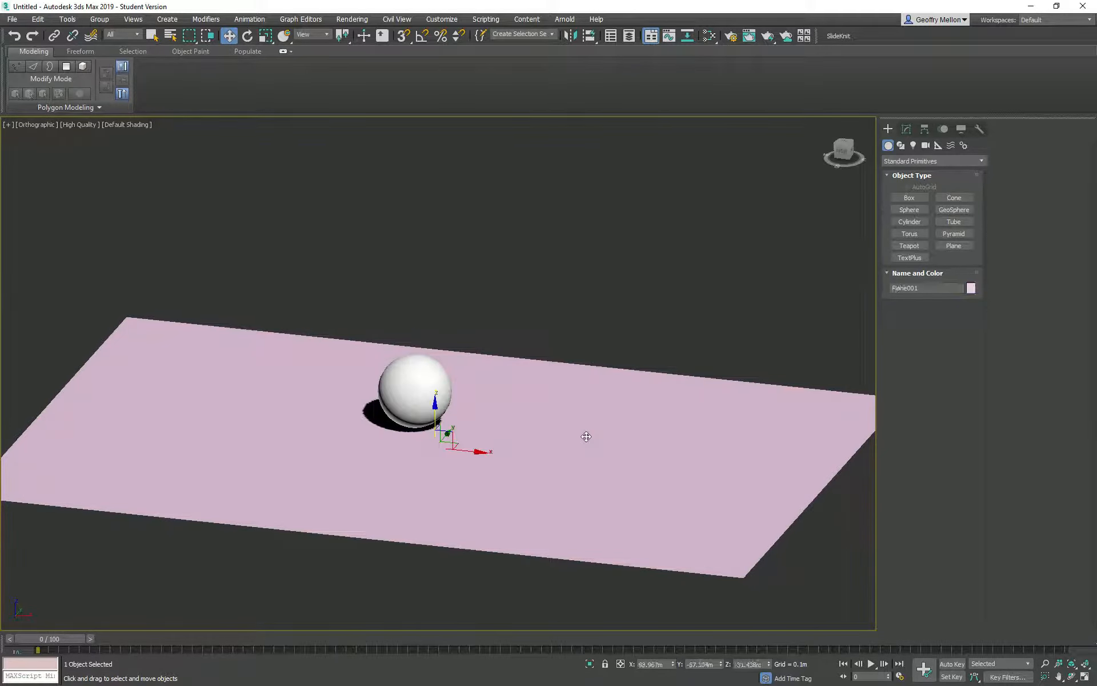
key(Delete)
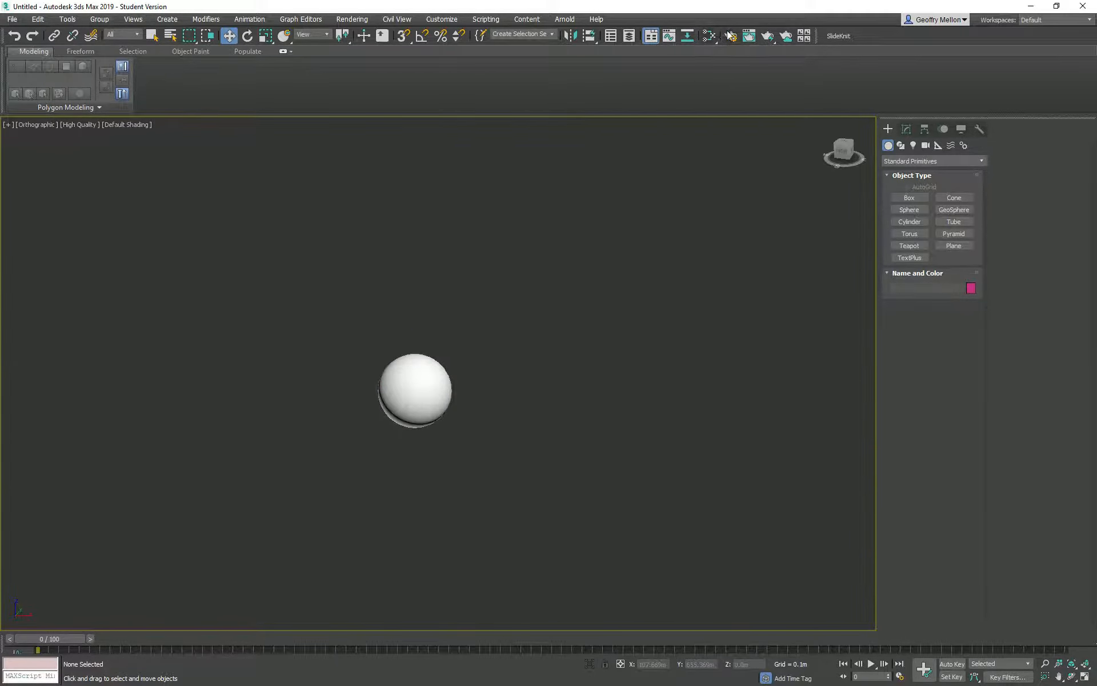
Delete the disconnected Raytrace map node from the material graph.
key(m)
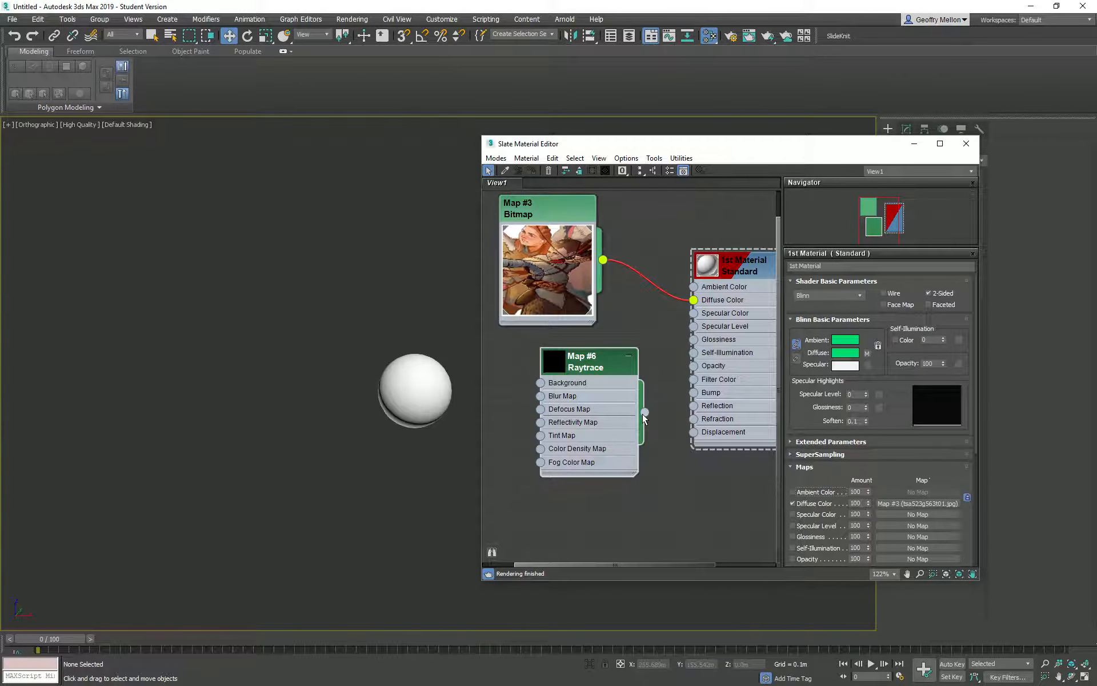
key(Delete)
middle_drag(633, 367, 571, 401)
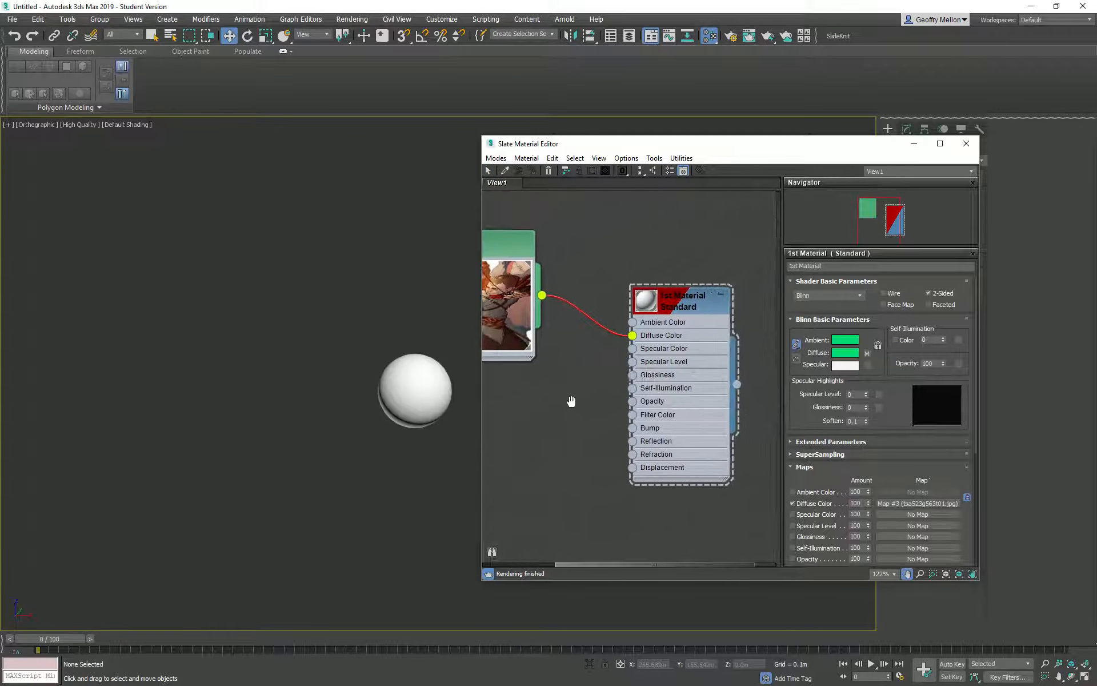
scroll(562, 392, down, 1)
Show the Material/Map Browser, widen the Slate Material Editor, and expand the browser's Maps category.
right_click(560, 408)
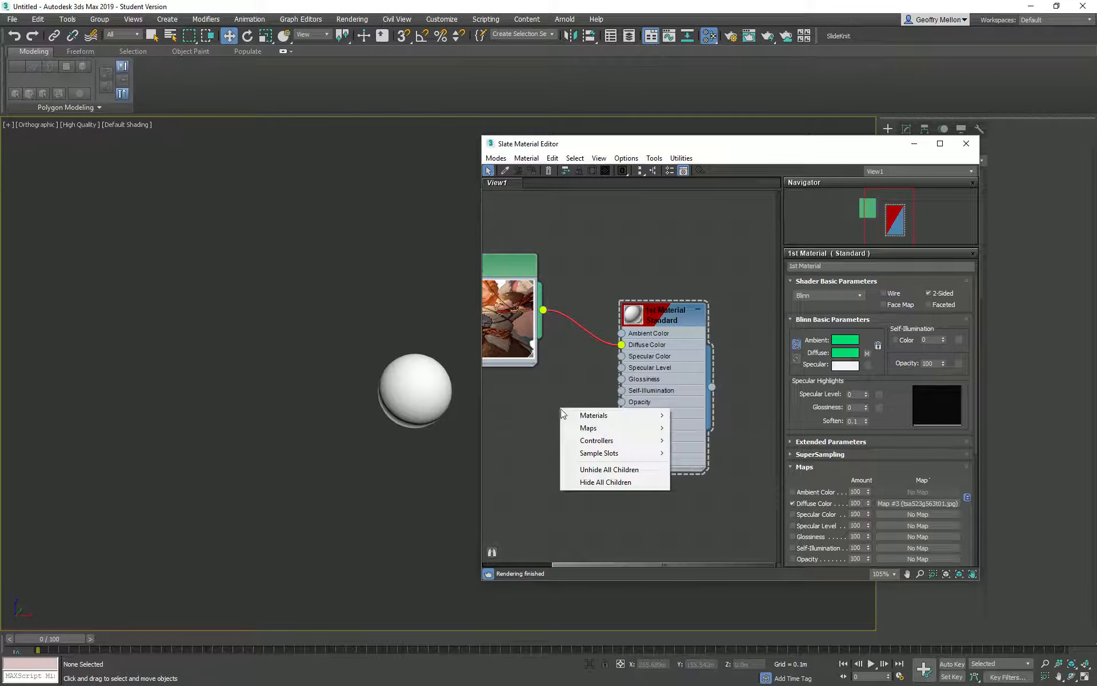
click(670, 171)
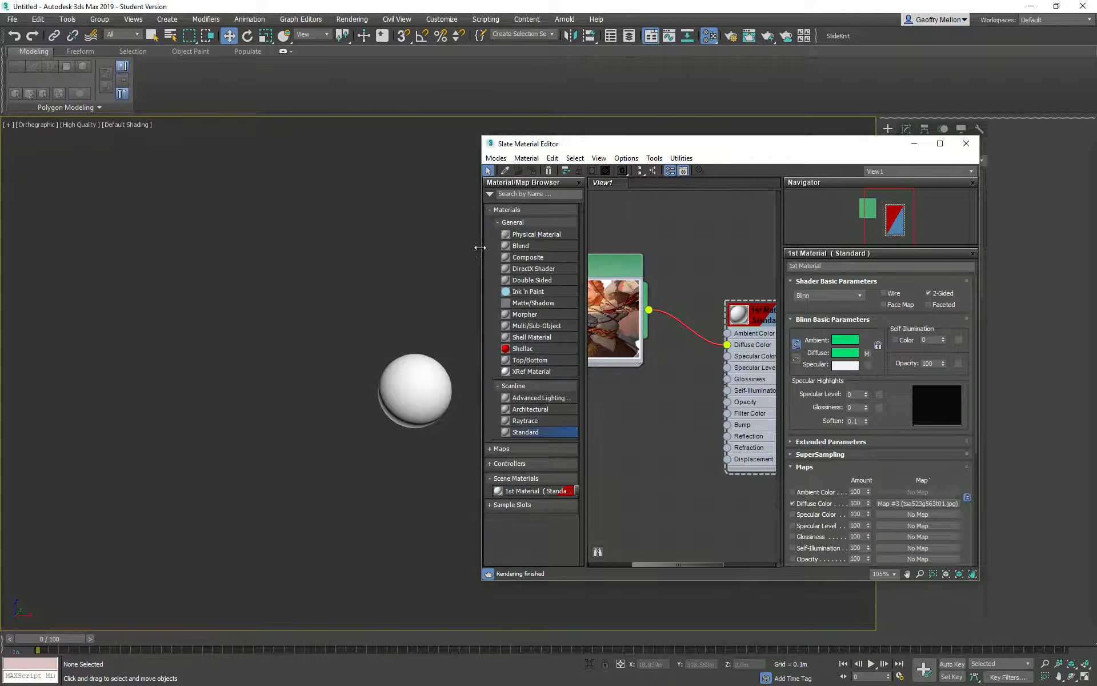
drag(482, 246, 240, 233)
click(277, 449)
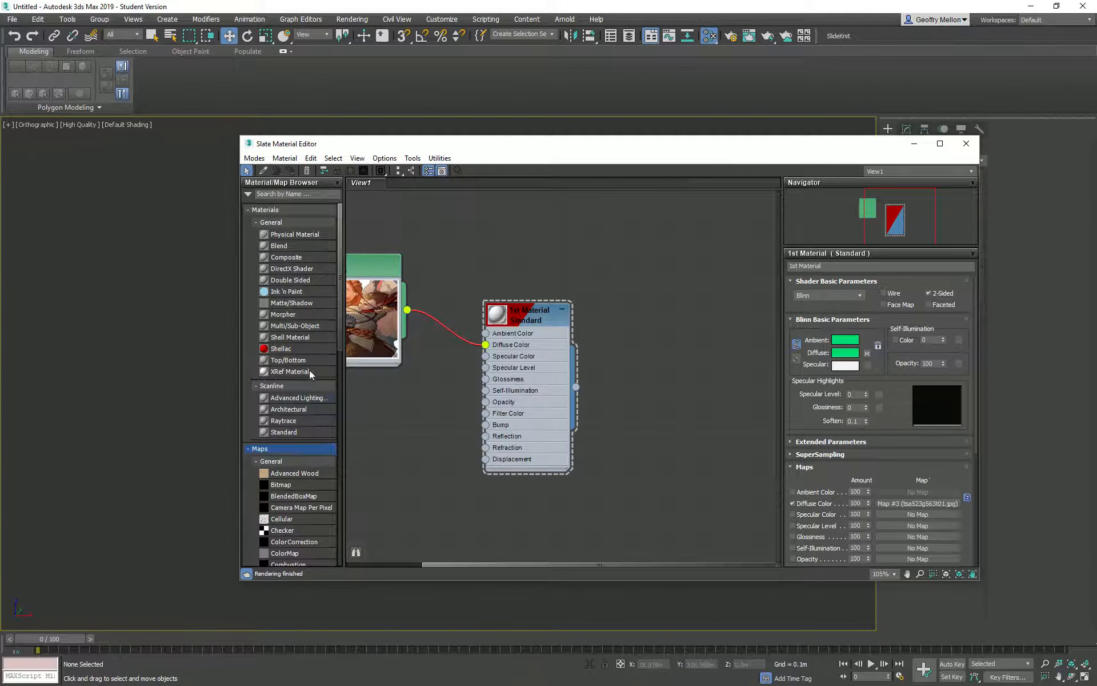
Browse the available maps, including the Environment and OSL groups, and dismiss the renderer message.
scroll(315, 438, down, 15)
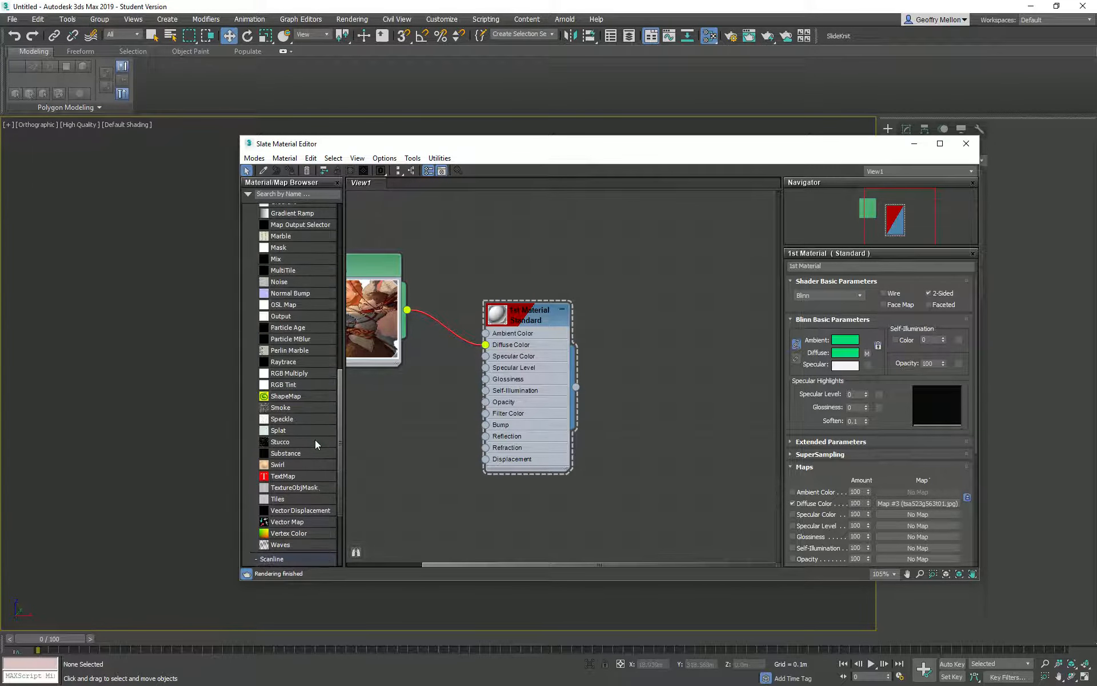
click(267, 485)
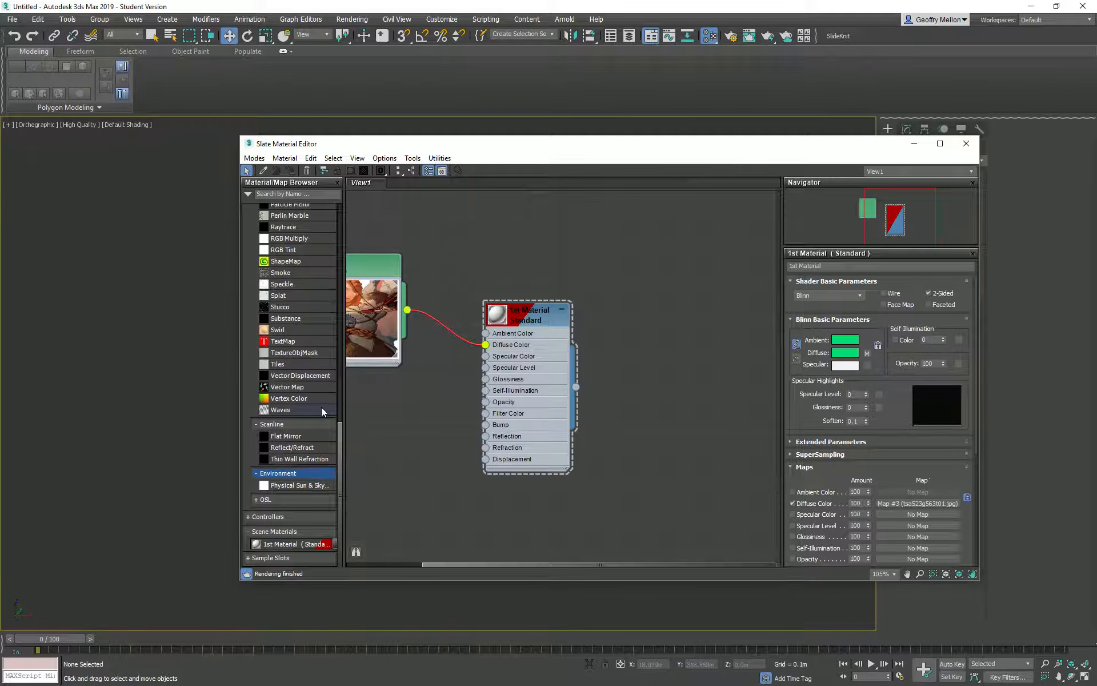
click(306, 501)
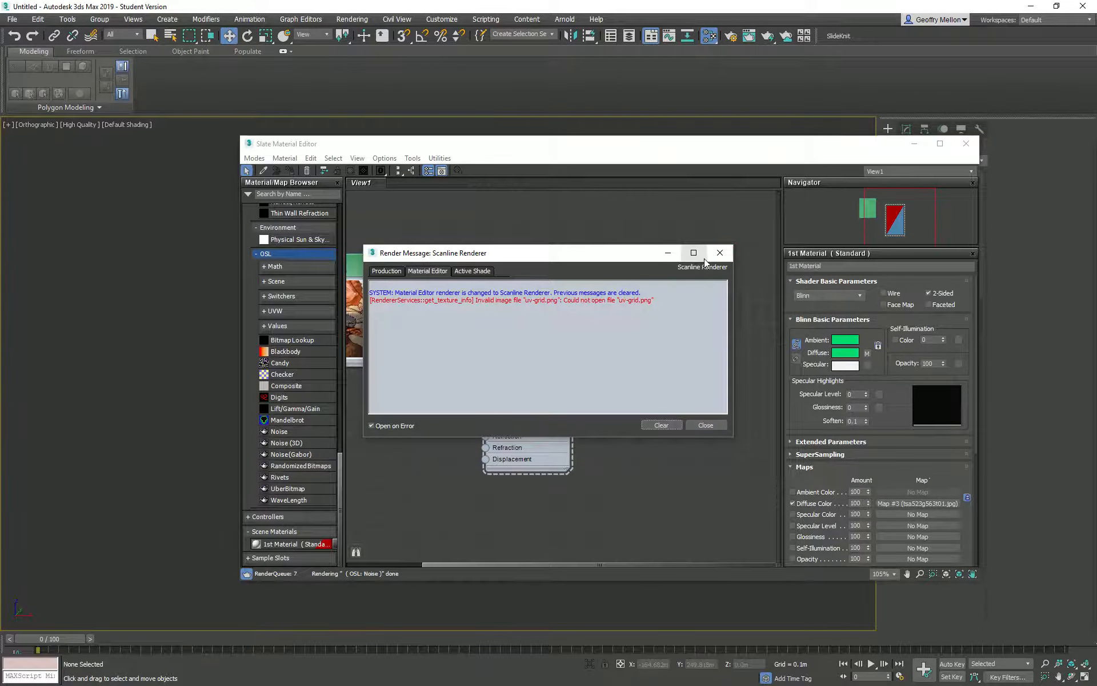
click(721, 254)
scroll(284, 361, up, 15)
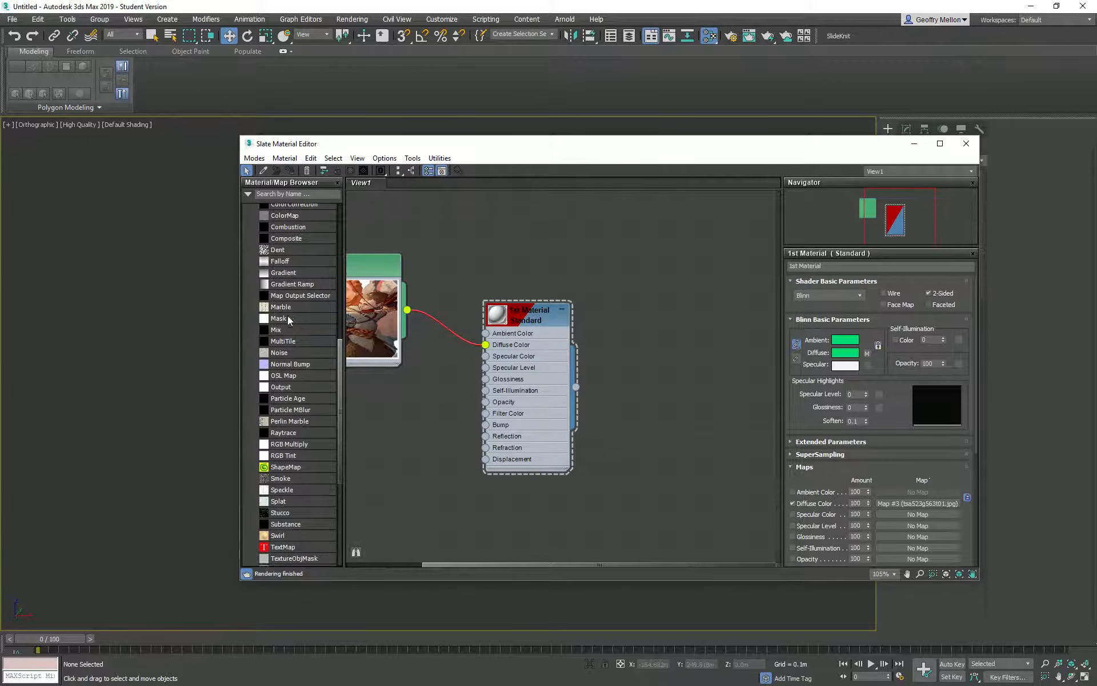
scroll(284, 361, up, 5)
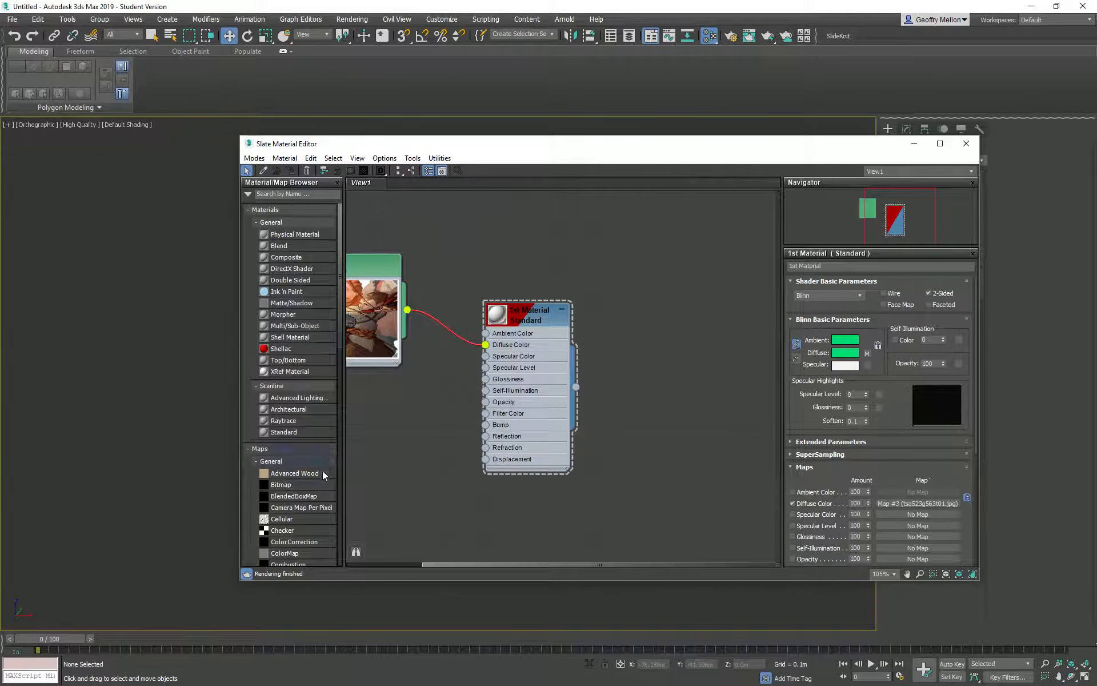
scroll(324, 483, down, 5)
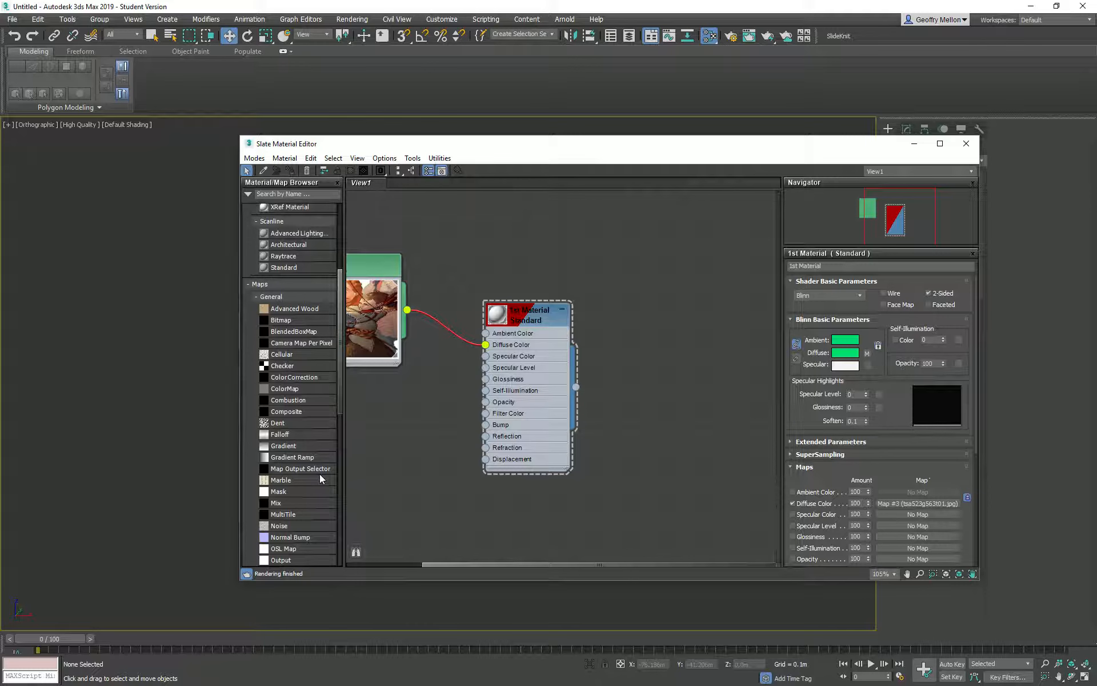
Collapse the General maps and Scanline materials groups to review the remaining browser categories.
click(267, 303)
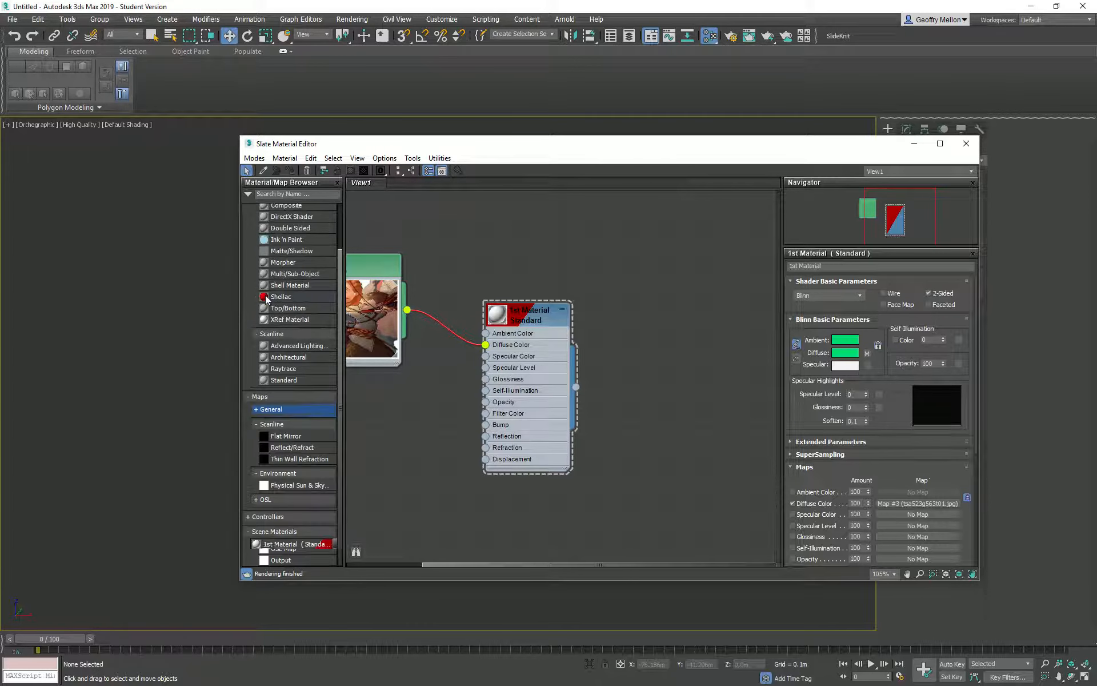
click(285, 334)
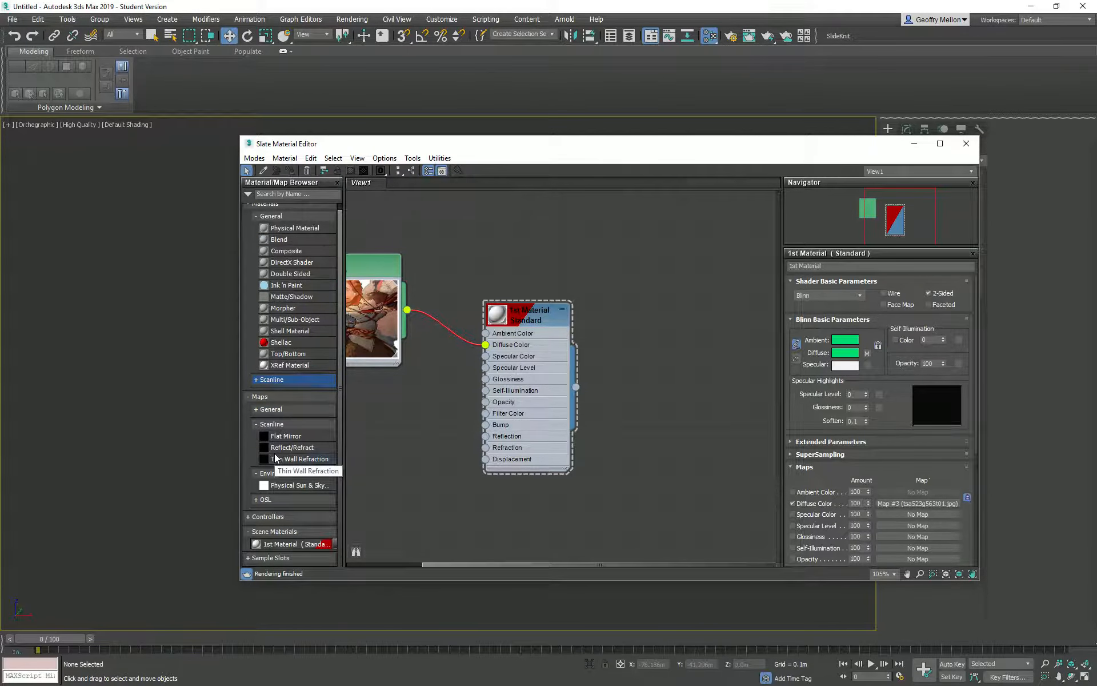
click(277, 408)
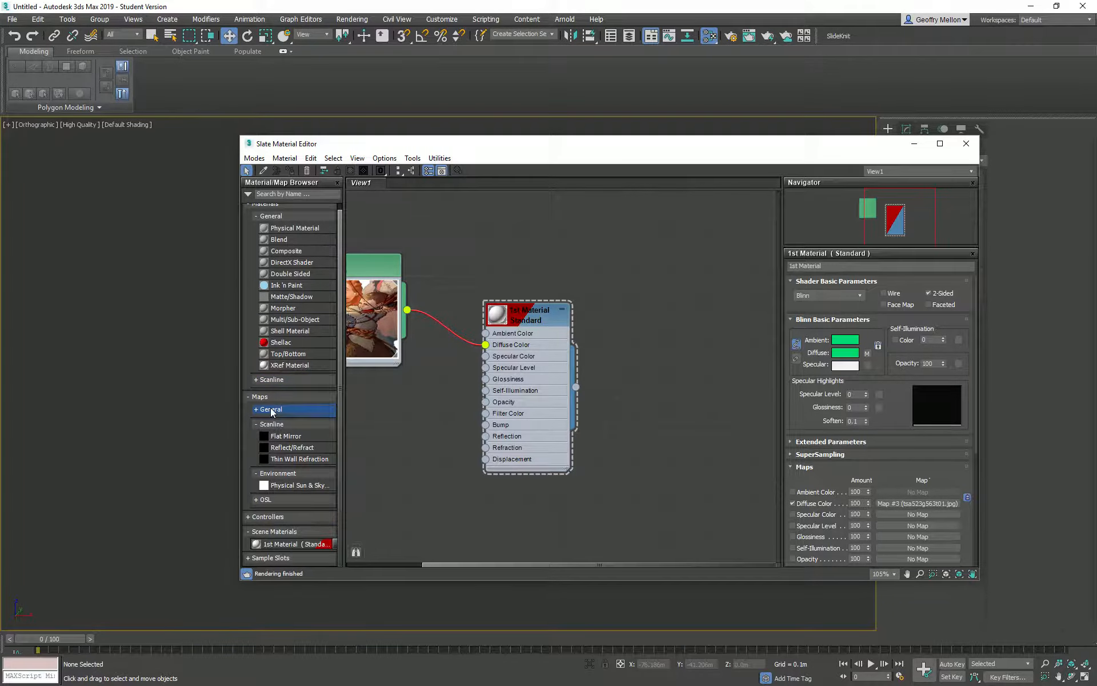
click(285, 409)
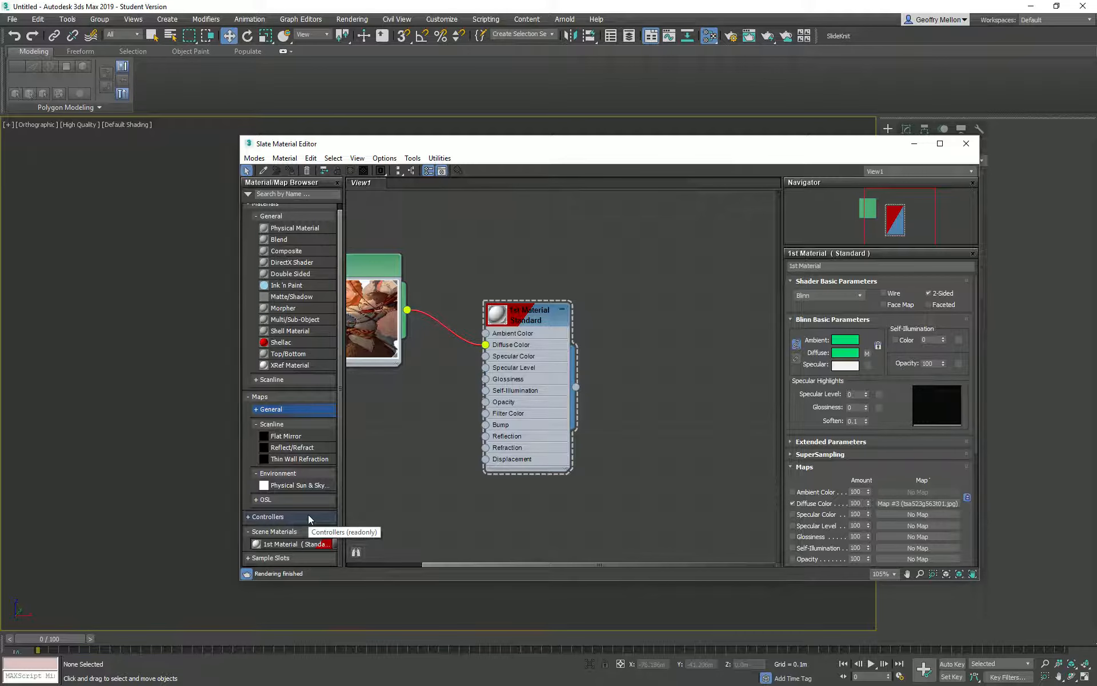
scroll(345, 446, down, 1)
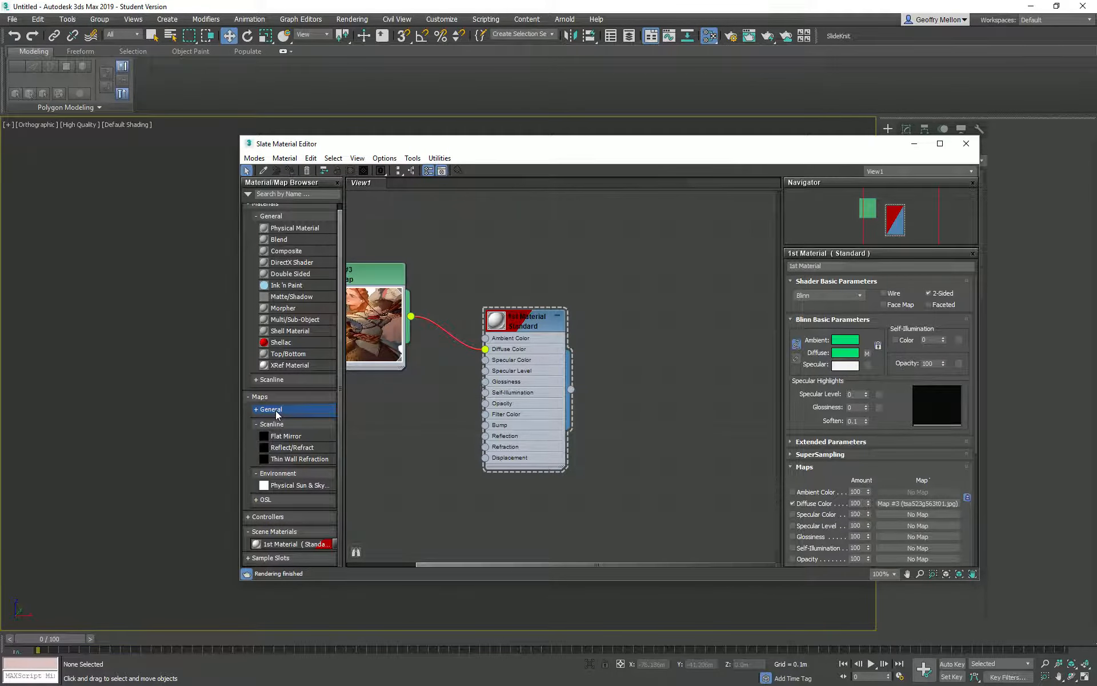
Expand the Scanline materials and General maps groups again, look through the map list, and close the material editor.
click(263, 379)
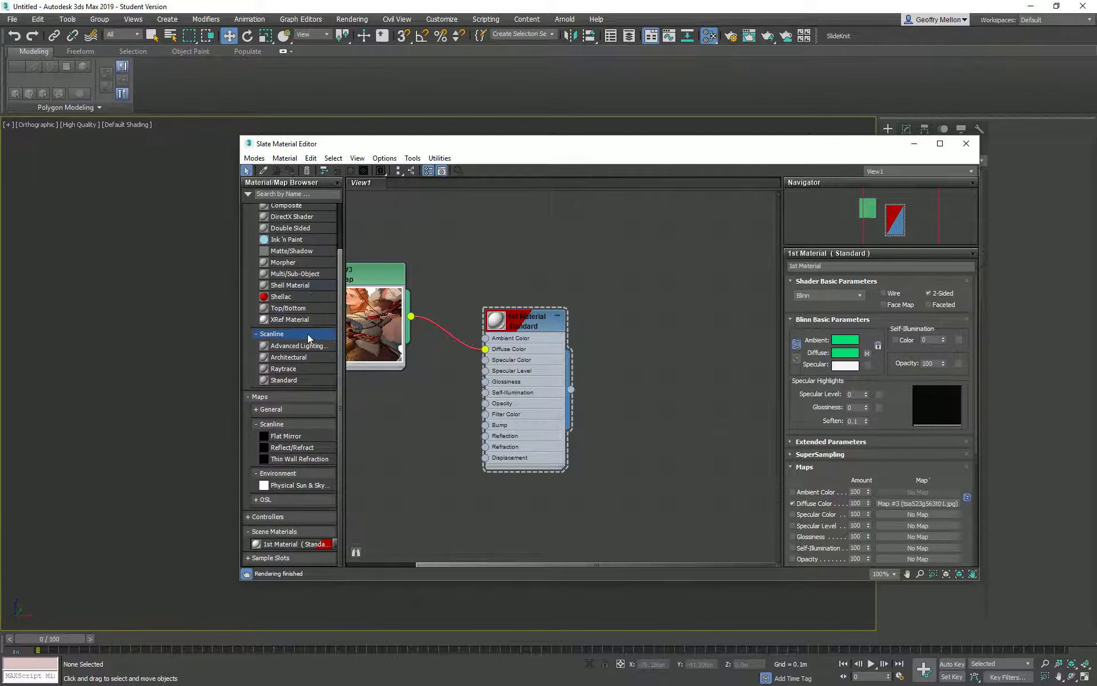
click(260, 409)
scroll(292, 394, down, 6)
scroll(295, 379, down, 8)
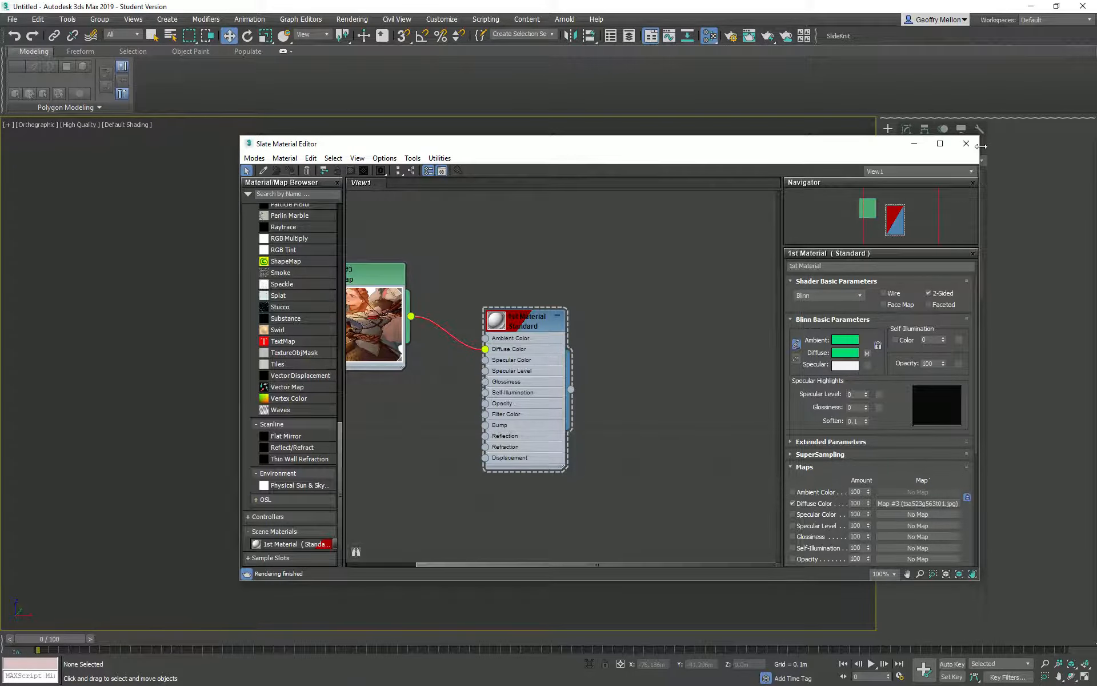
click(966, 143)
middle_drag(529, 324, 613, 280)
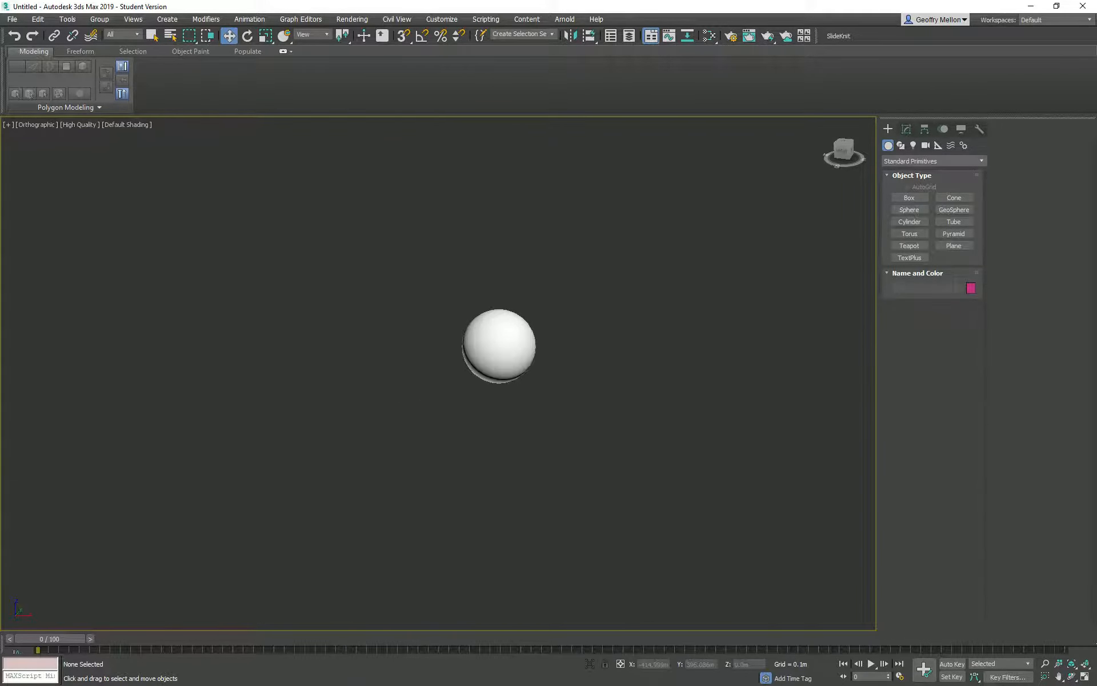
Start opening another scene without saving the current changes, and browse to the ACC Drive (K:).
click(13, 21)
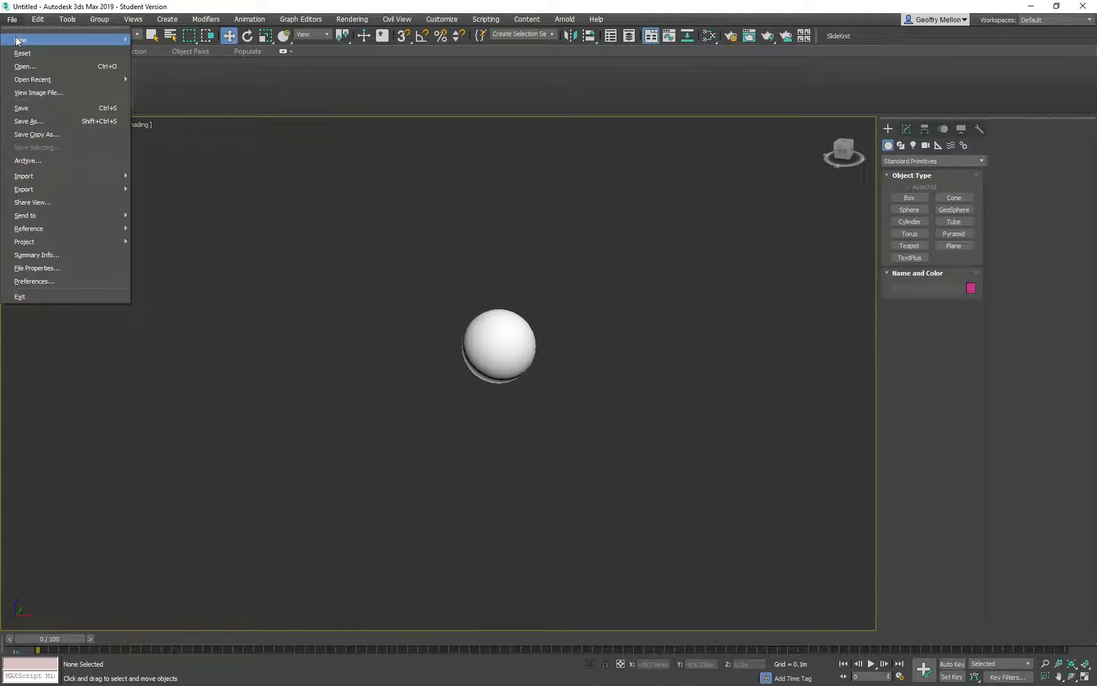
click(23, 53)
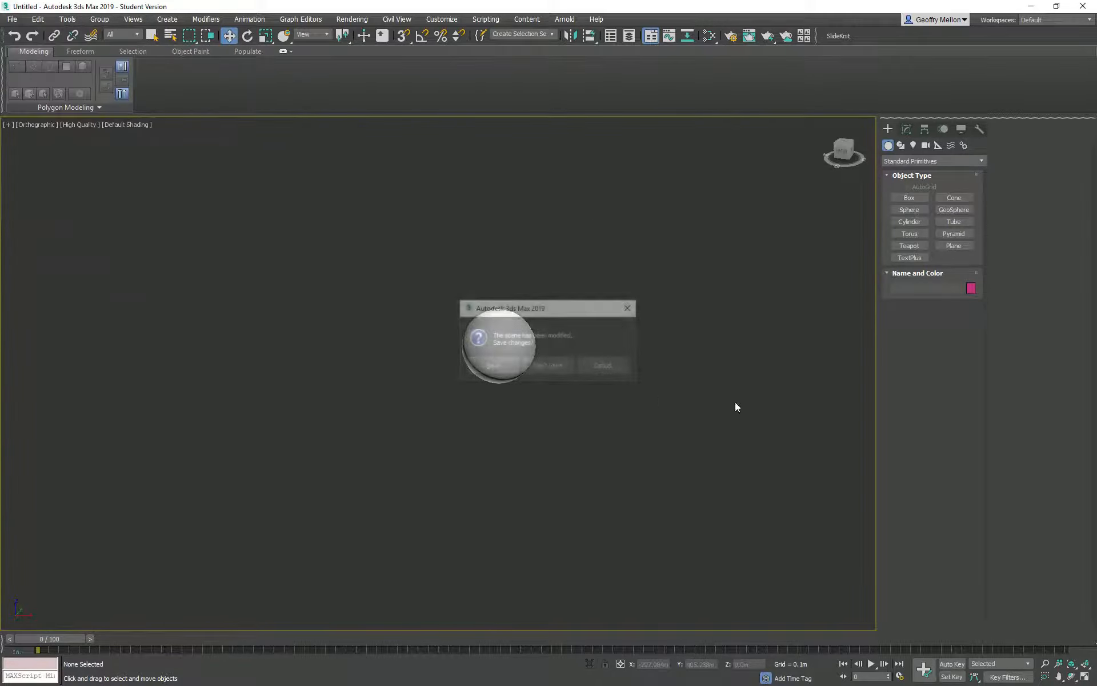
click(540, 367)
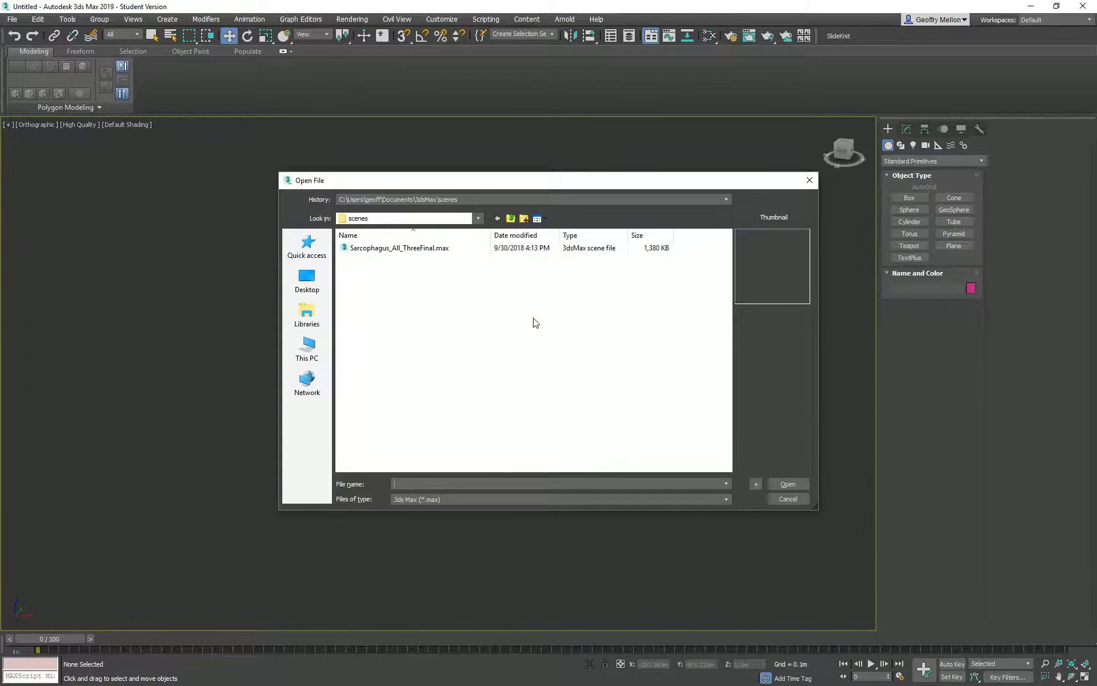
right_click(444, 314)
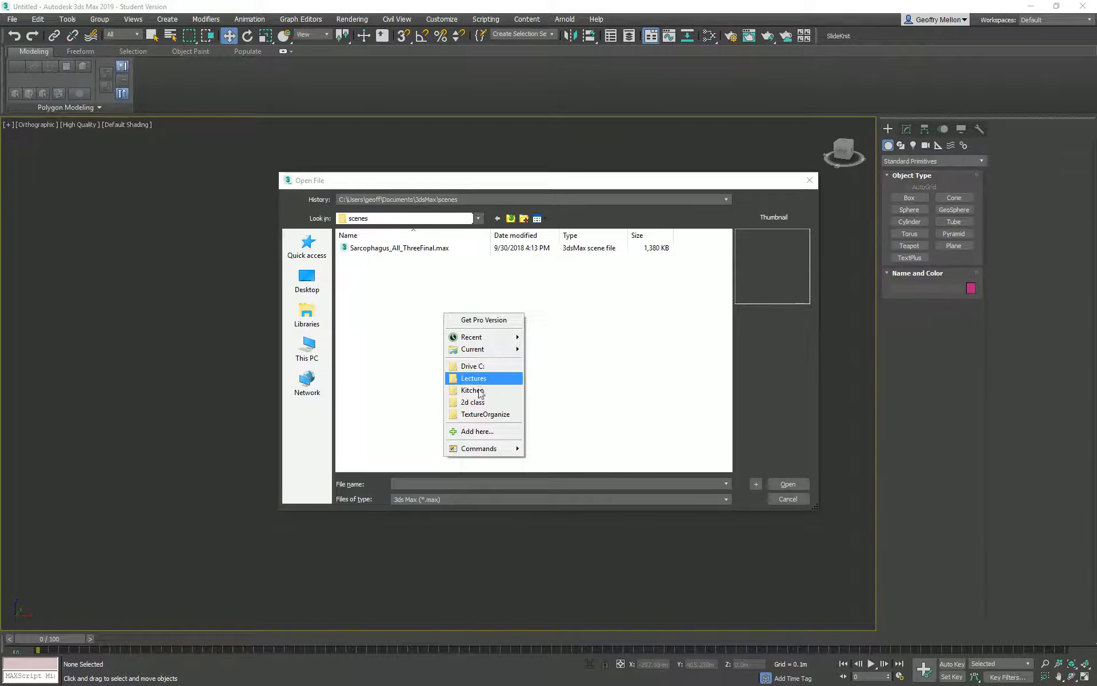
click(400, 221)
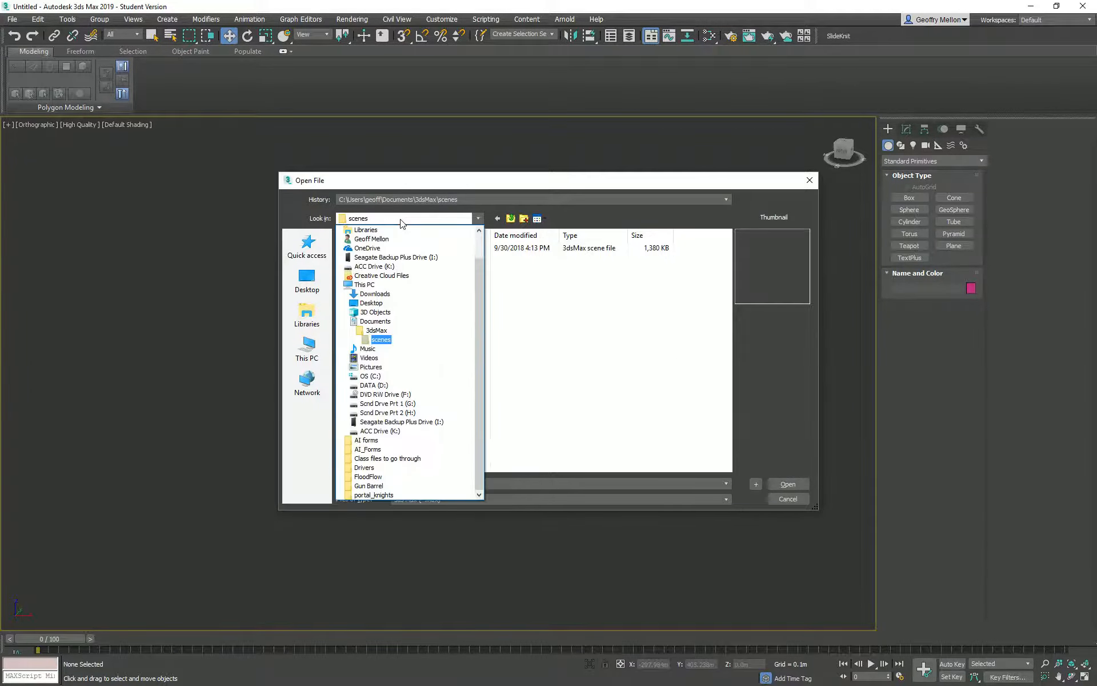
click(392, 436)
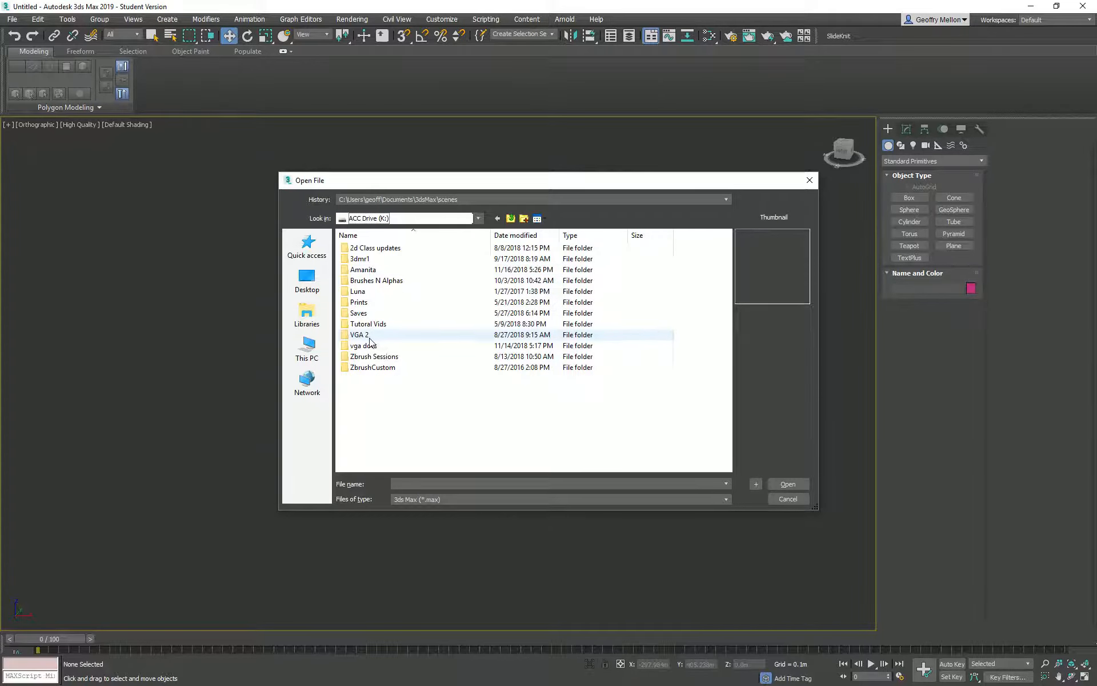
Open Sword_BladesClown_Unwrap01.max from the Week 12 folder in Class_Files, adopting the file's unit scale and continuing without the missing external files.
double_click(369, 265)
double_click(369, 249)
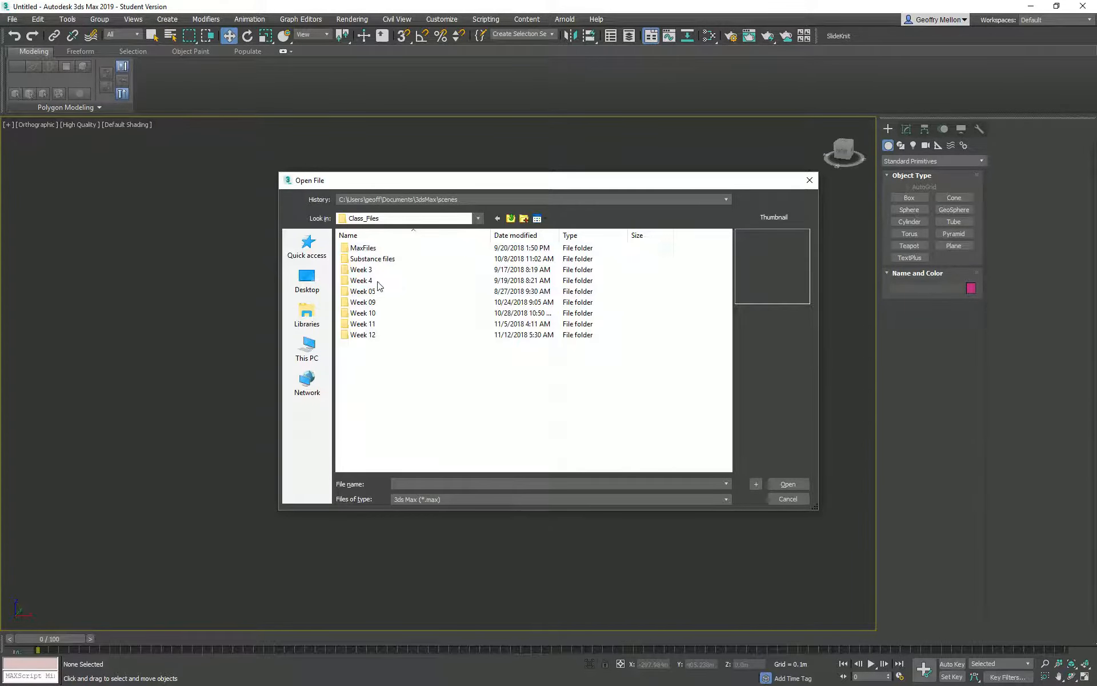
double_click(365, 335)
click(435, 270)
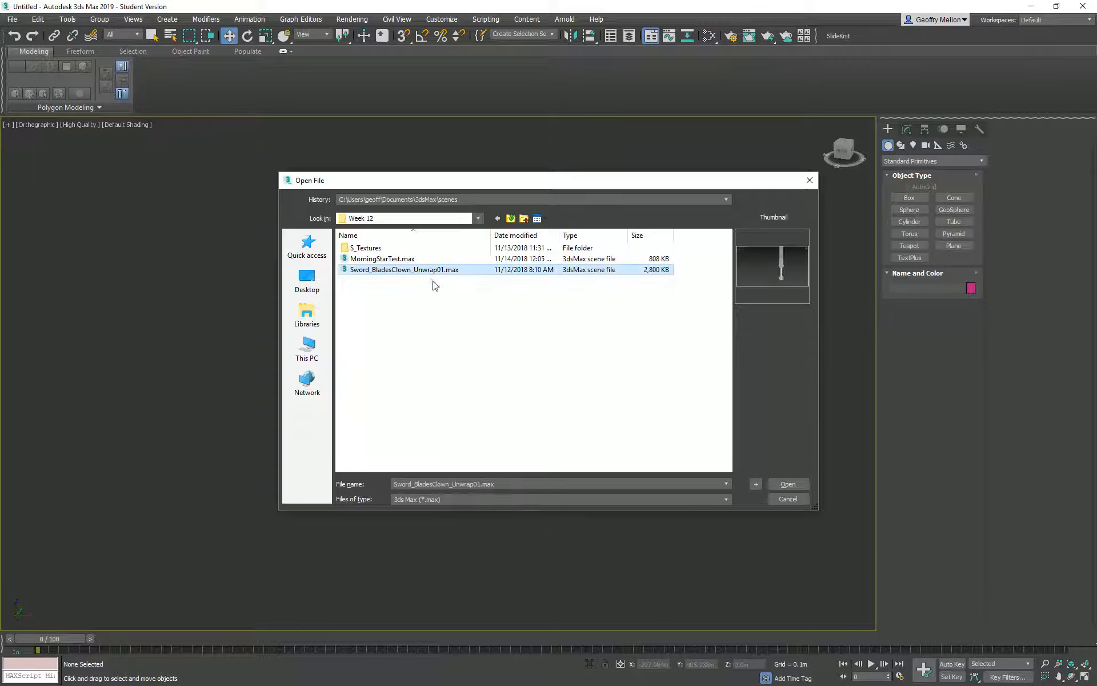
click(801, 484)
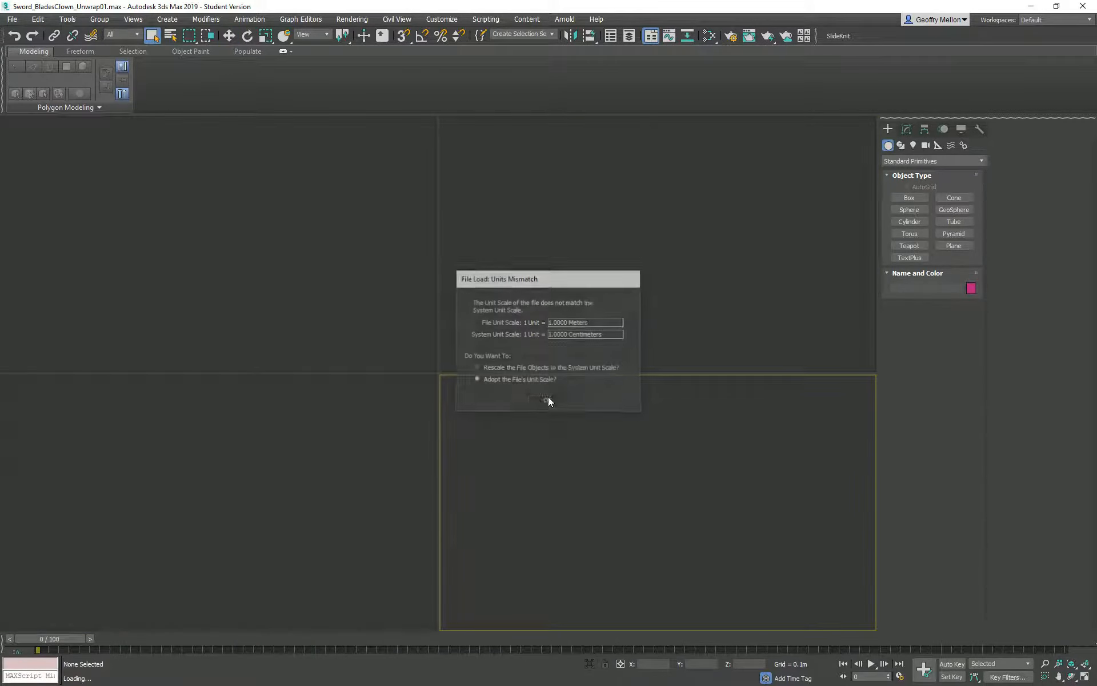
click(547, 402)
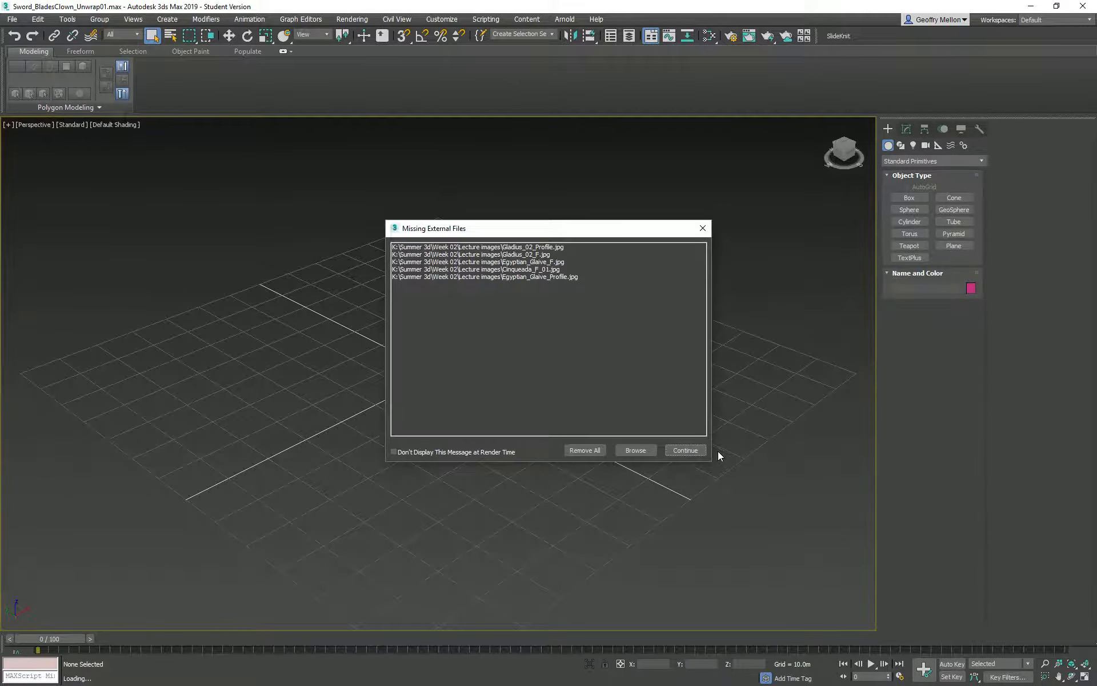
click(695, 450)
Hide the Gladius Med_Clean object and show Gladius Med in the Layer Explorer, then close the explorer.
middle_drag(612, 306, 456, 405)
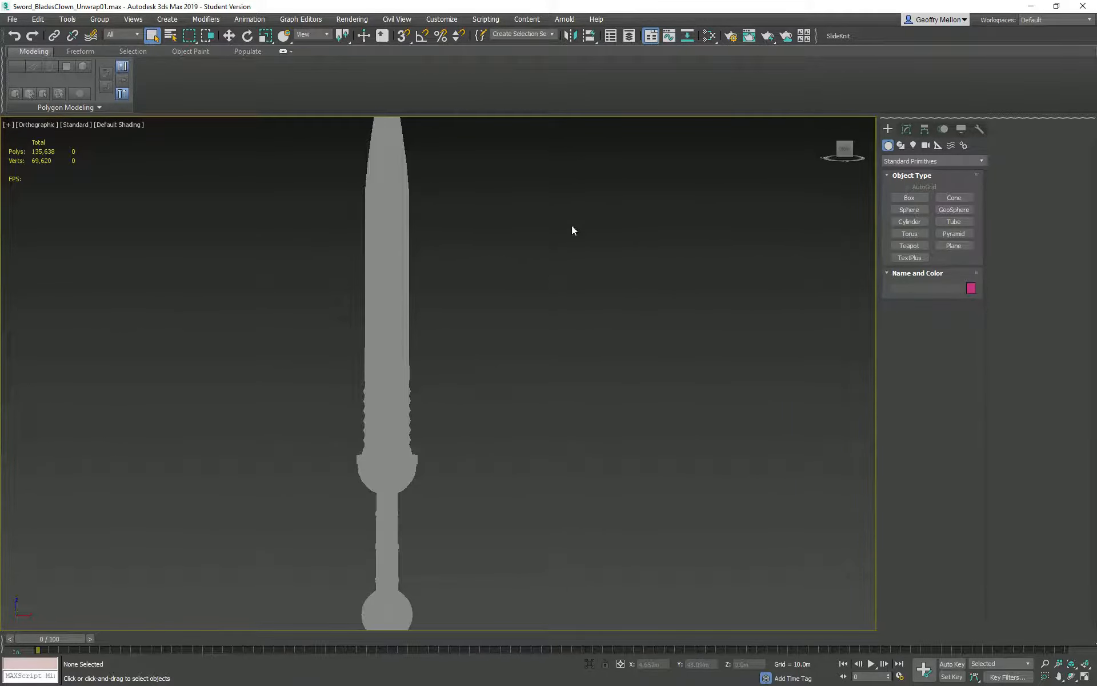
scroll(529, 255, down, 4)
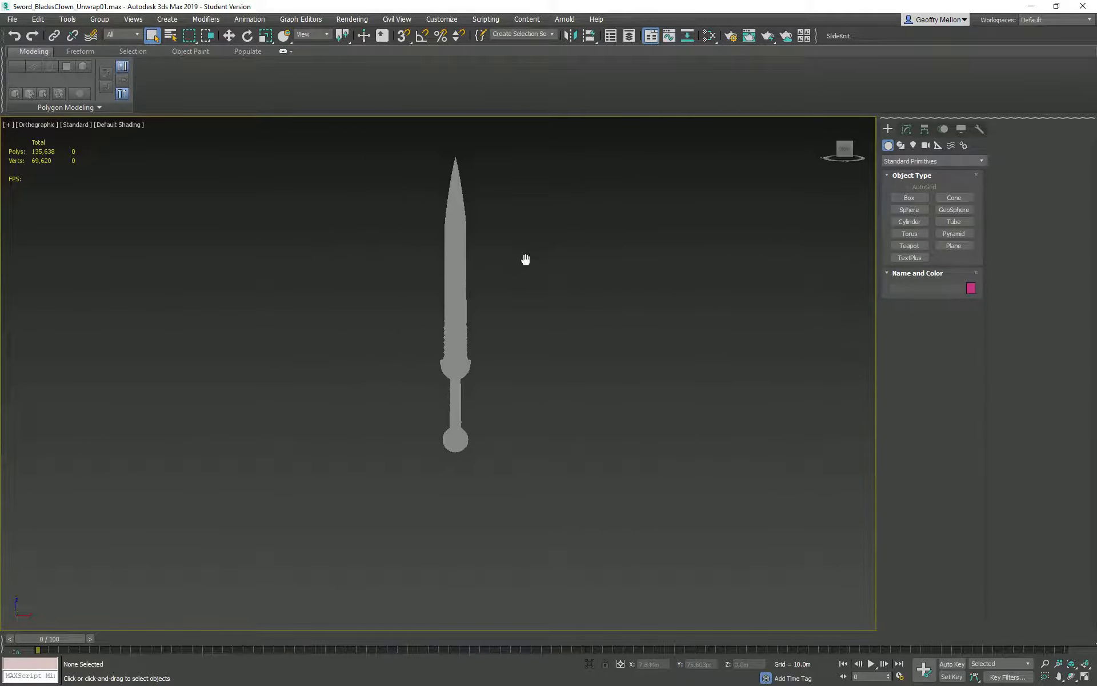
middle_drag(524, 257, 467, 295)
right_click(687, 193)
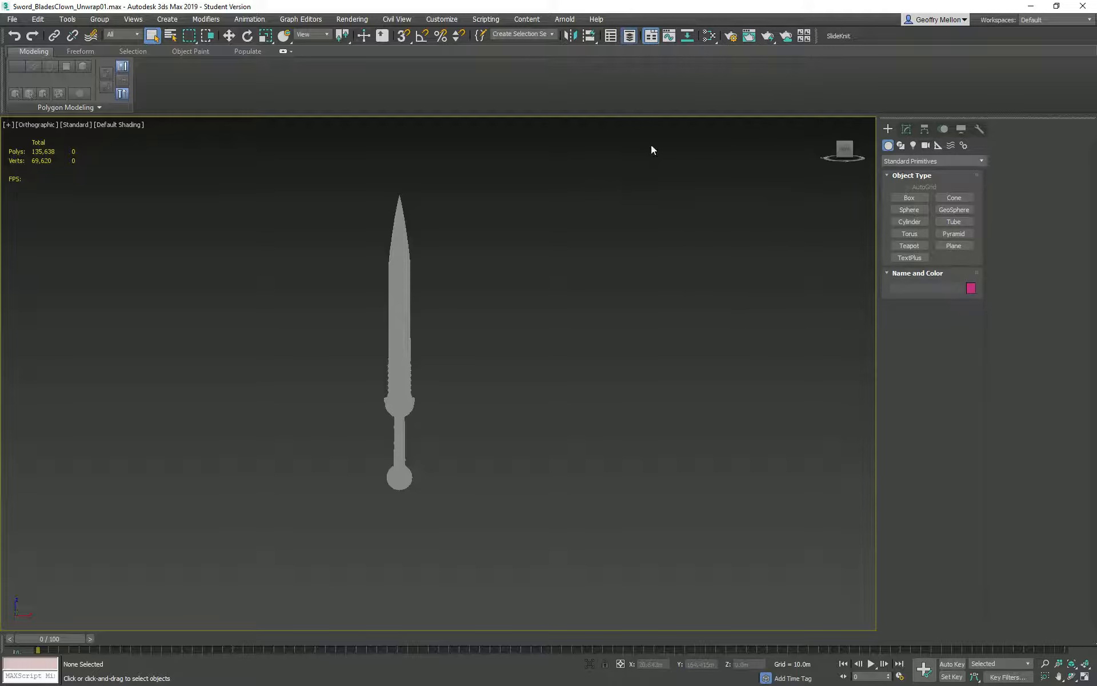
click(616, 229)
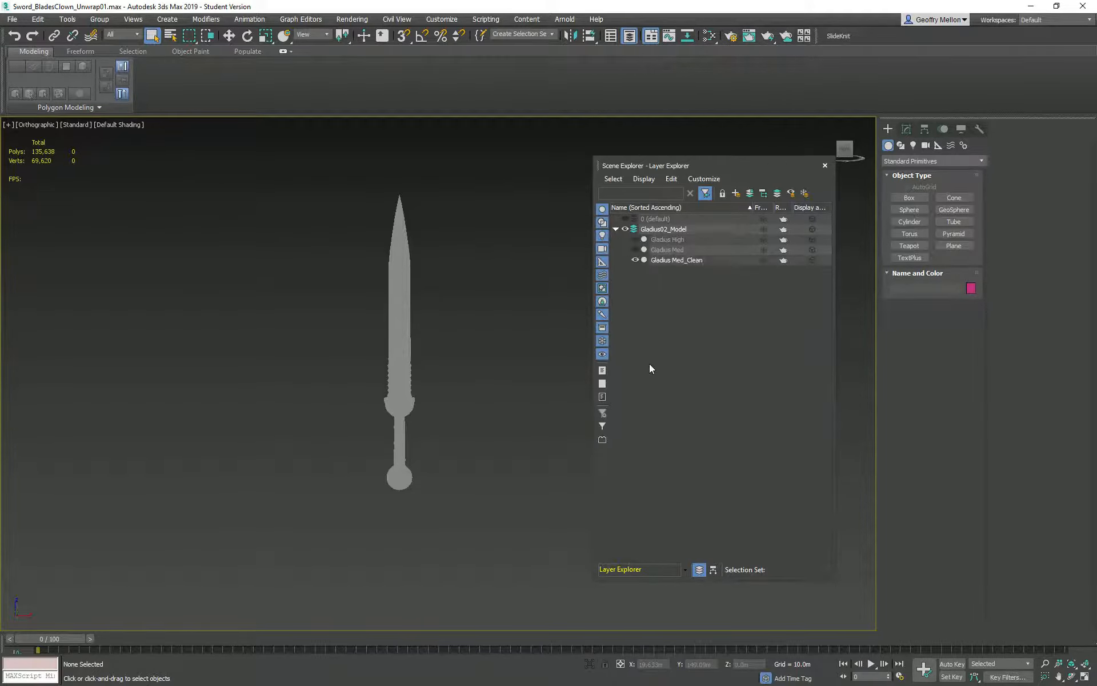
click(636, 260)
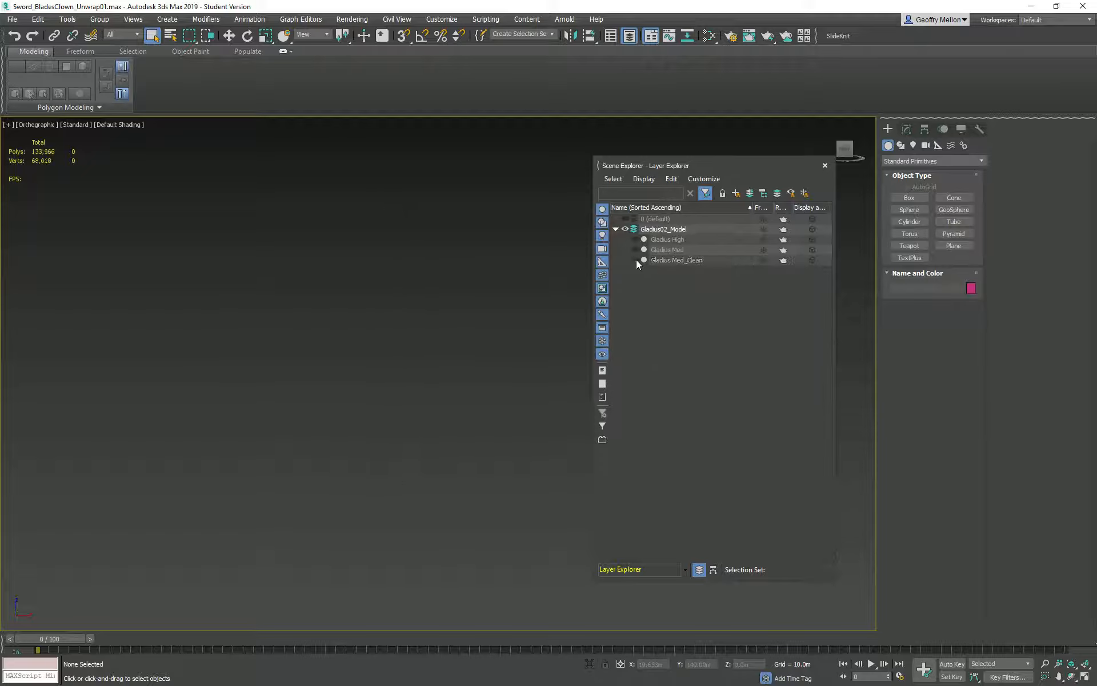
click(634, 250)
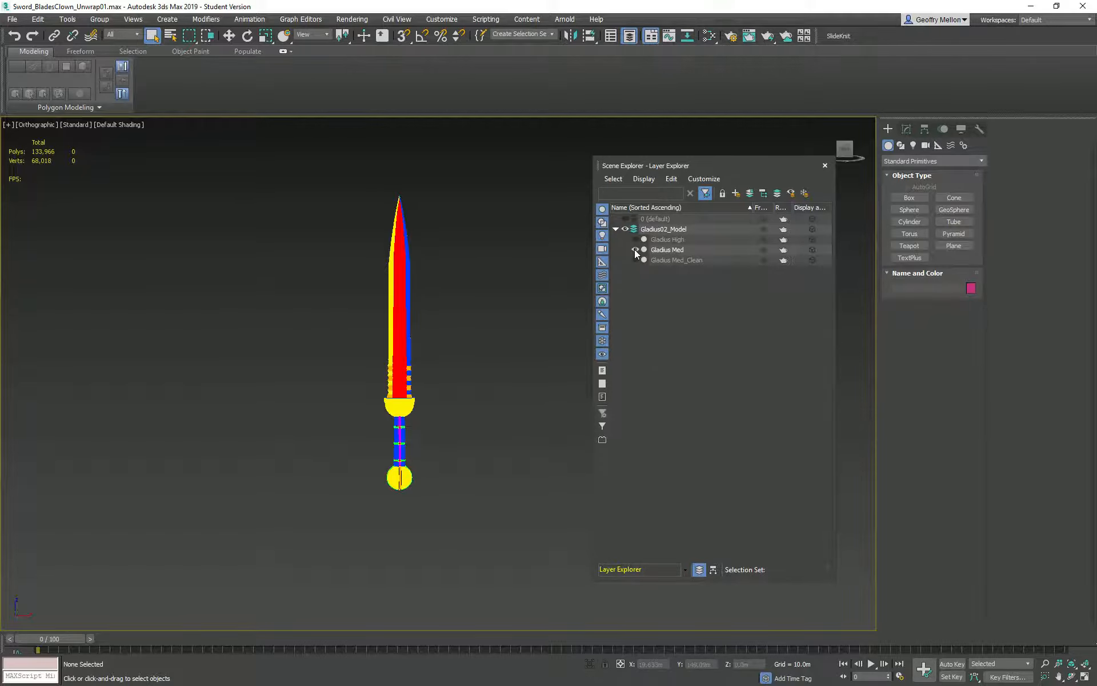
click(825, 165)
Select the Gladius Med sword, frame it in the viewport, and check its entry in the Layer Explorer.
middle_drag(486, 290, 537, 288)
key(z)
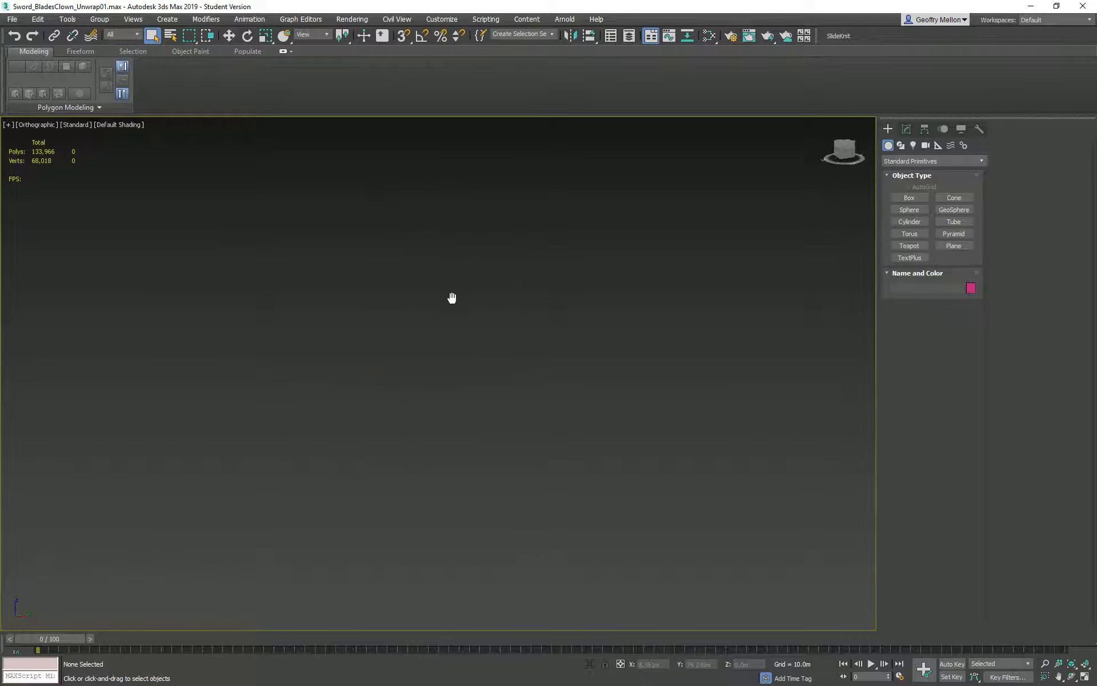
click(453, 318)
mouse_move(583, 364)
alt+middle_down()
mouse_move(560, 361)
mouse_move(565, 352)
alt+middle_up()
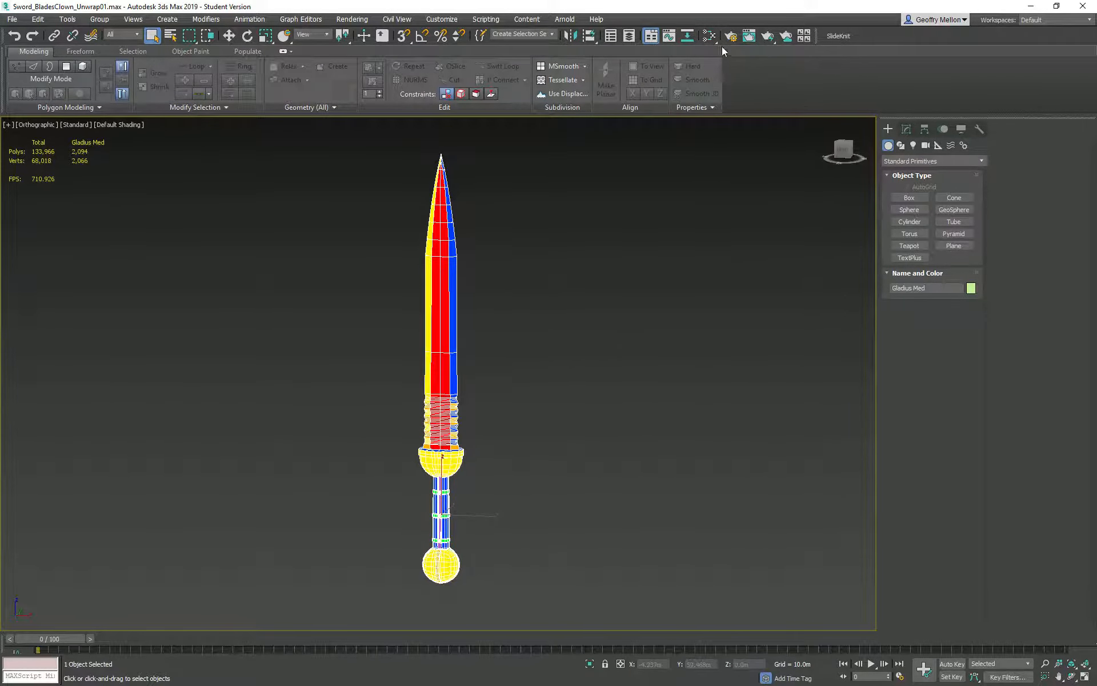
click(629, 36)
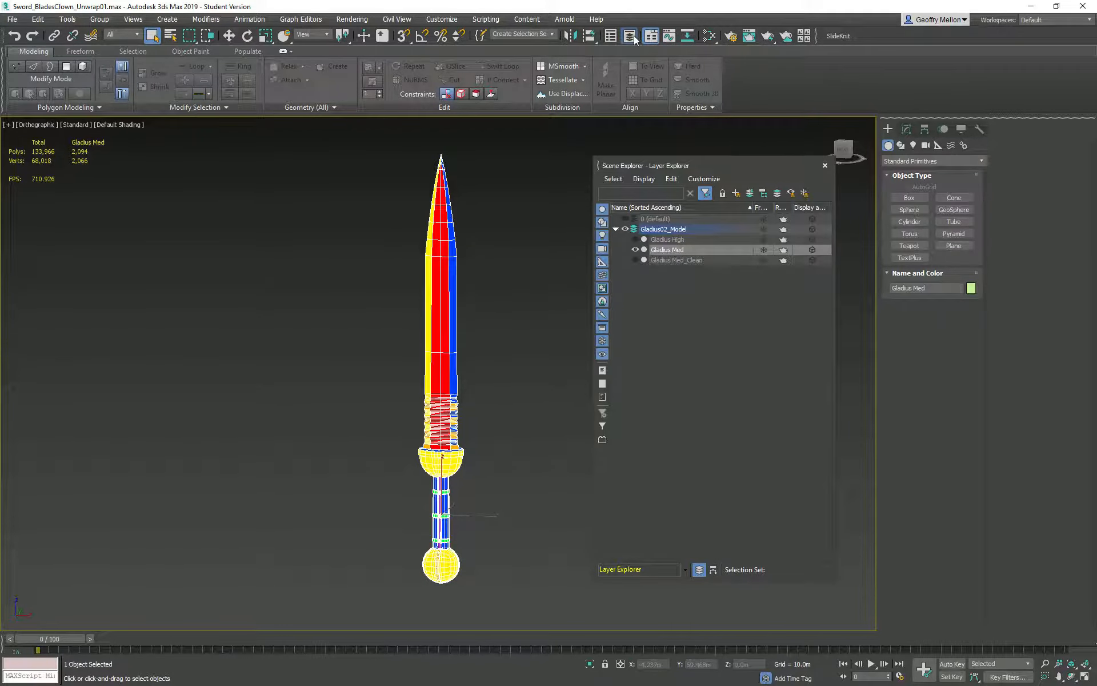
click(628, 35)
Switch the material editor to Compact mode and turn off the edged-faces display on the sword.
key(m)
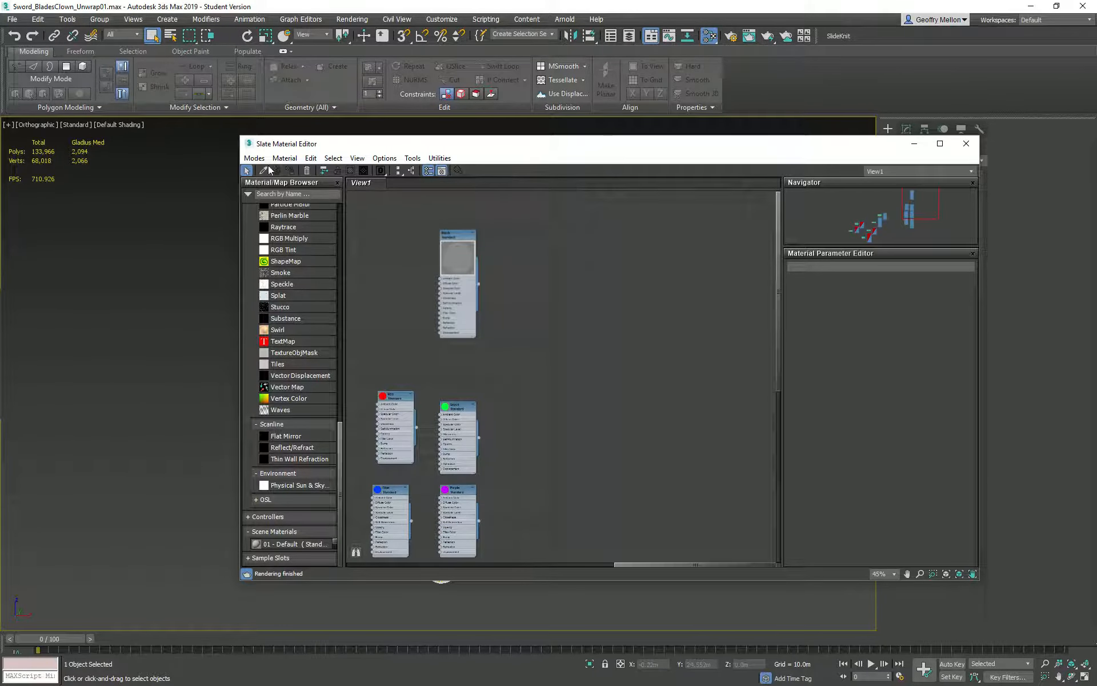
click(255, 158)
click(320, 168)
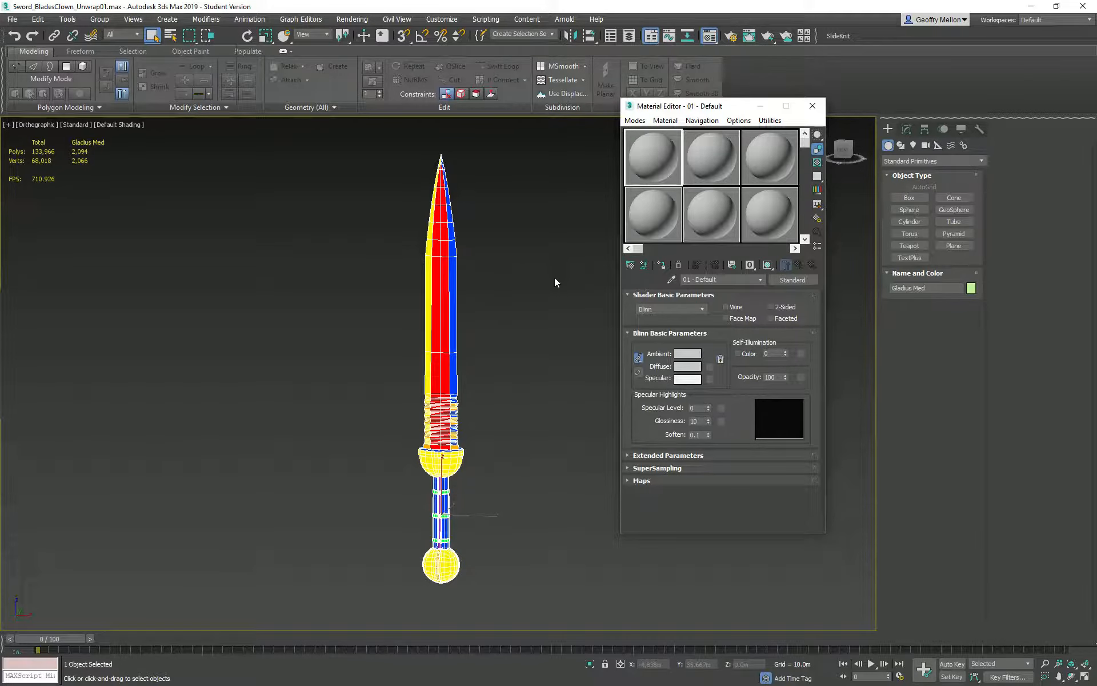
middle_drag(555, 277, 431, 317)
key(F4)
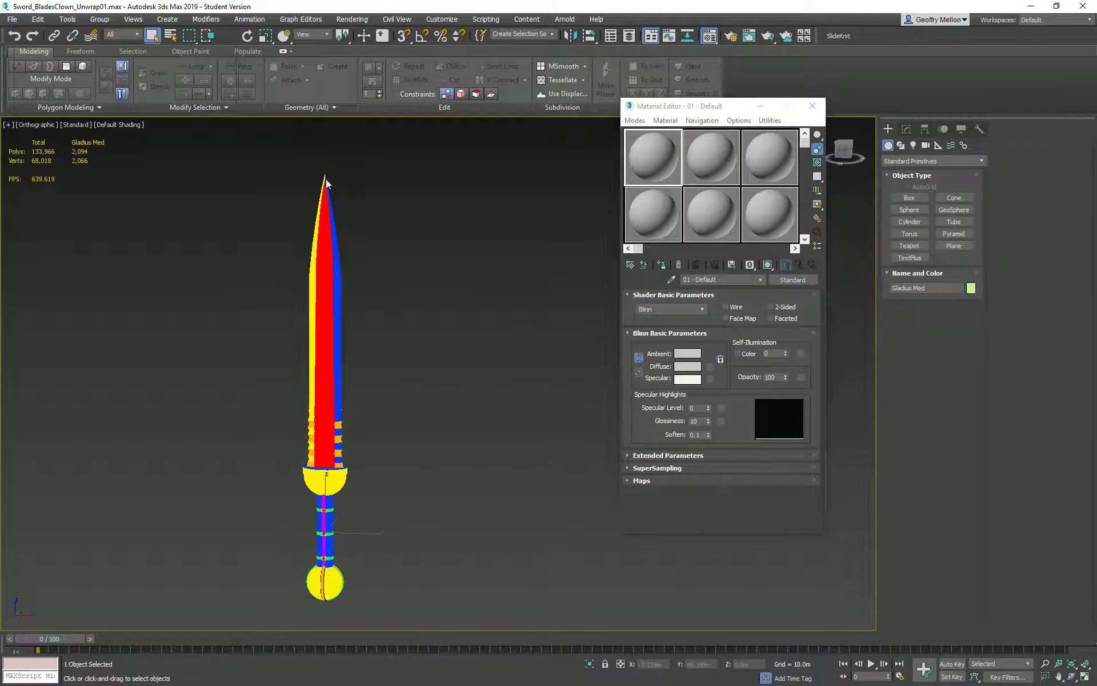
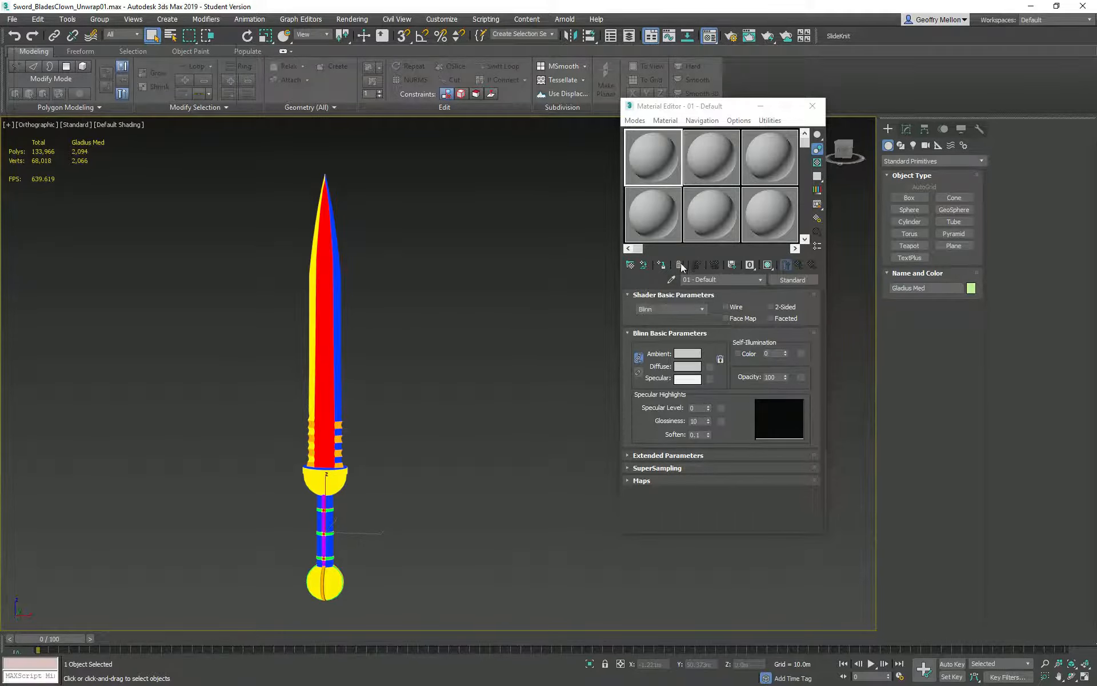
Sample the sword's Multi/Sub-Object material into the first sample slot and check its Set Number option without changing it.
click(672, 279)
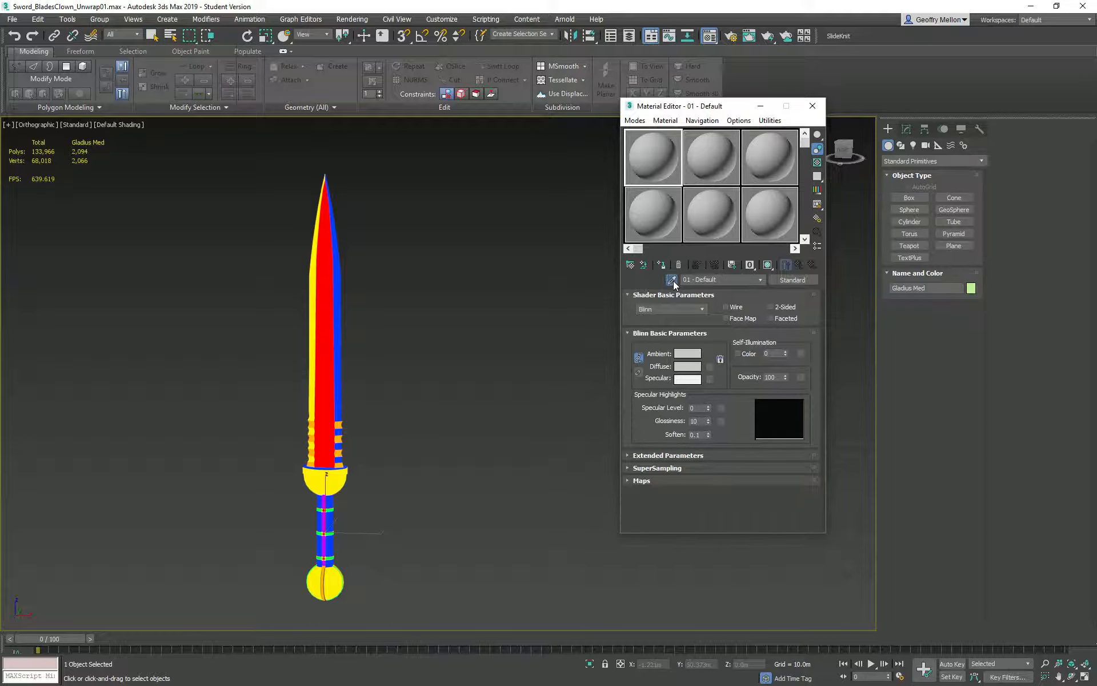
click(334, 253)
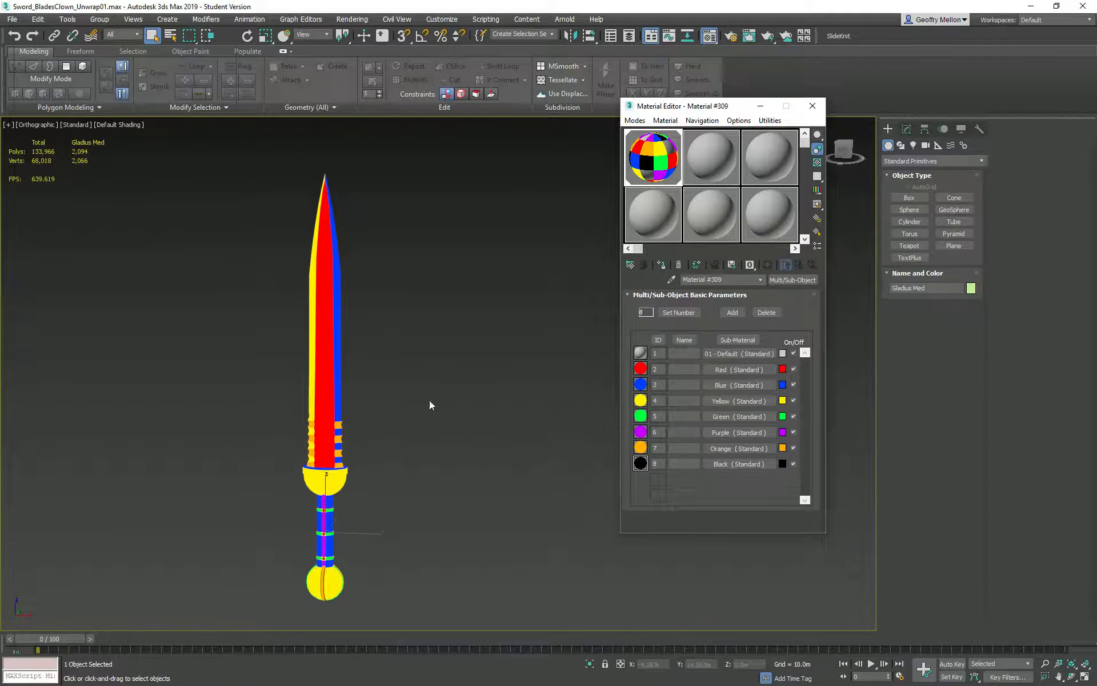
alt+middle_drag(430, 400, 467, 337)
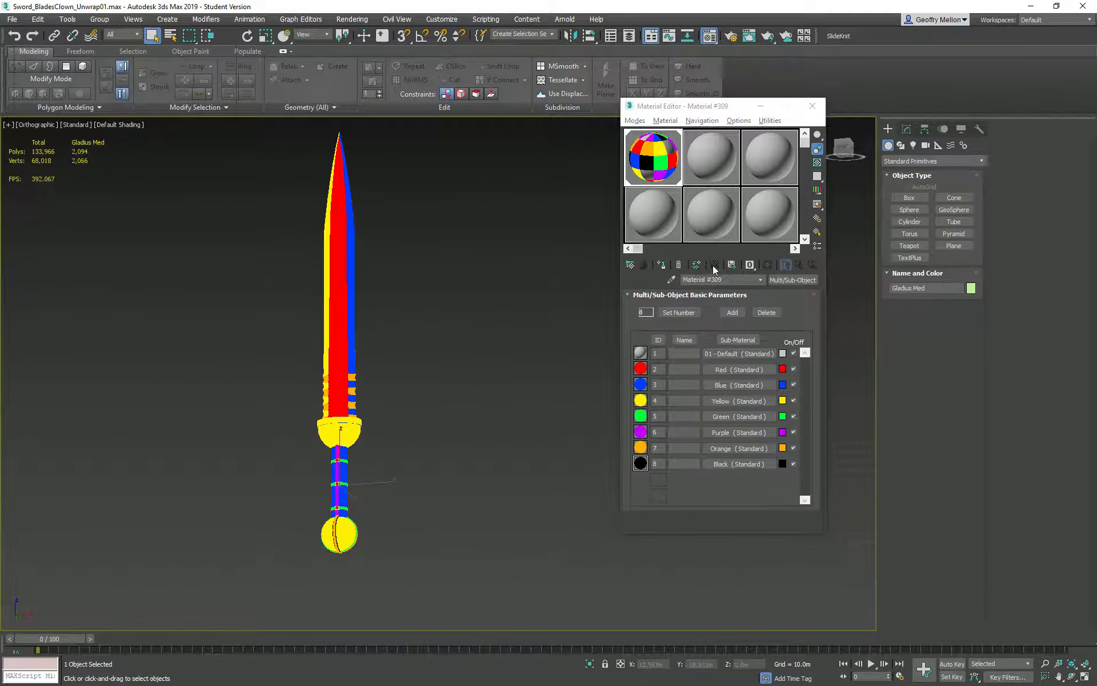
click(675, 310)
click(776, 331)
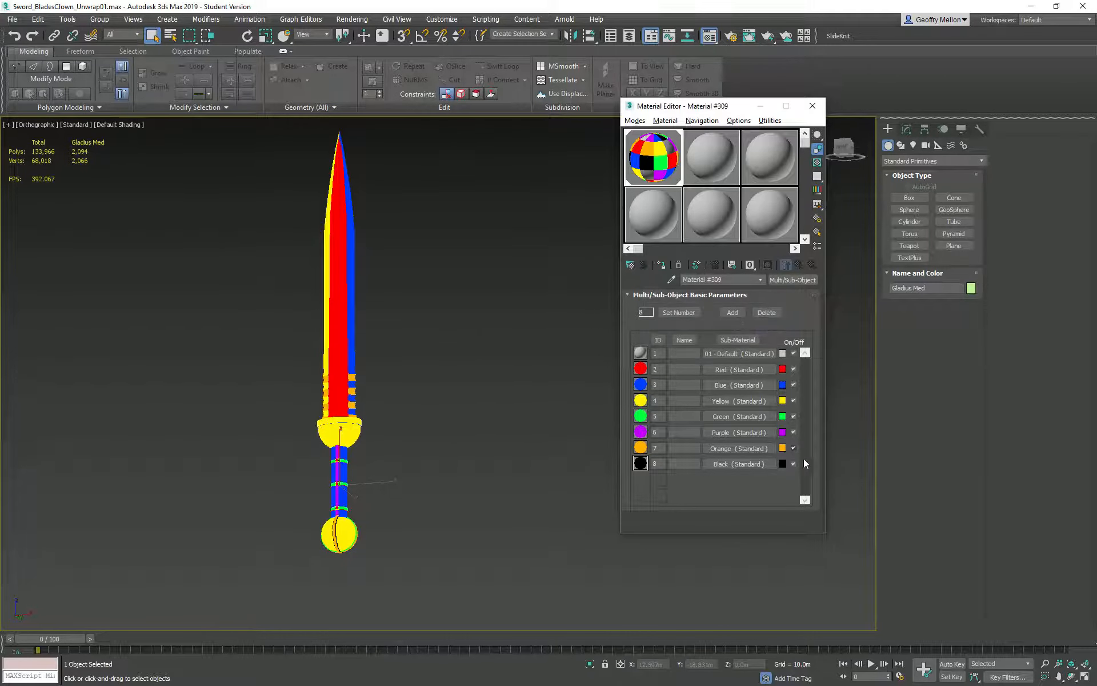
Switch back to the Slate Material Editor and delete all the old material and map nodes from View1.
click(633, 121)
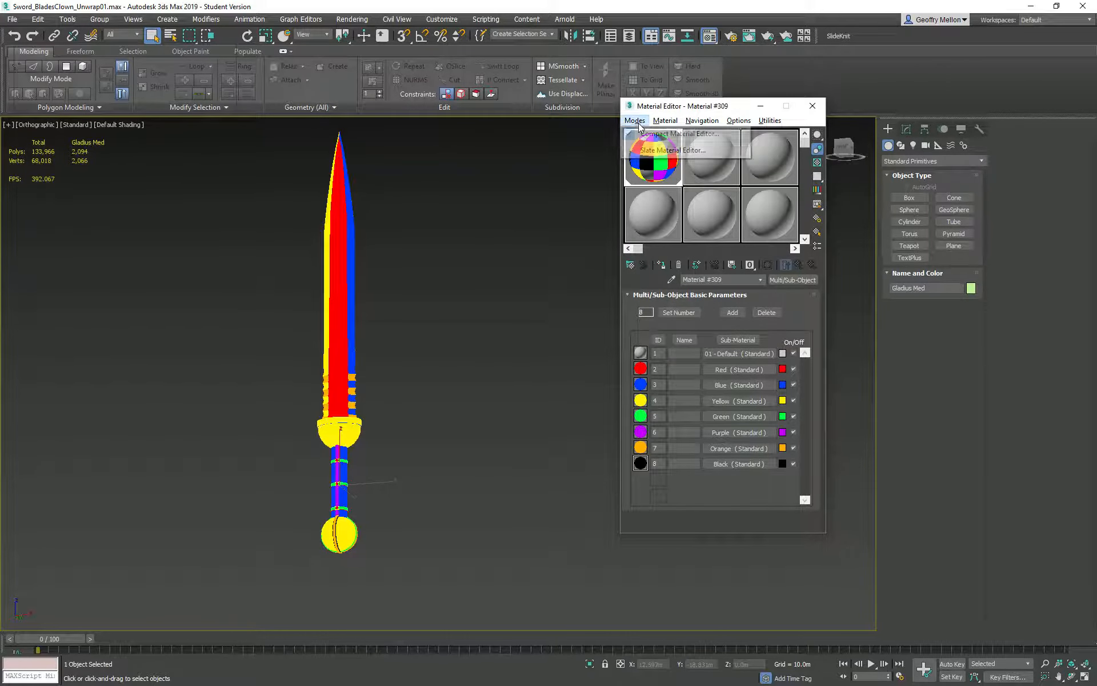
click(663, 150)
scroll(679, 287, down, 4)
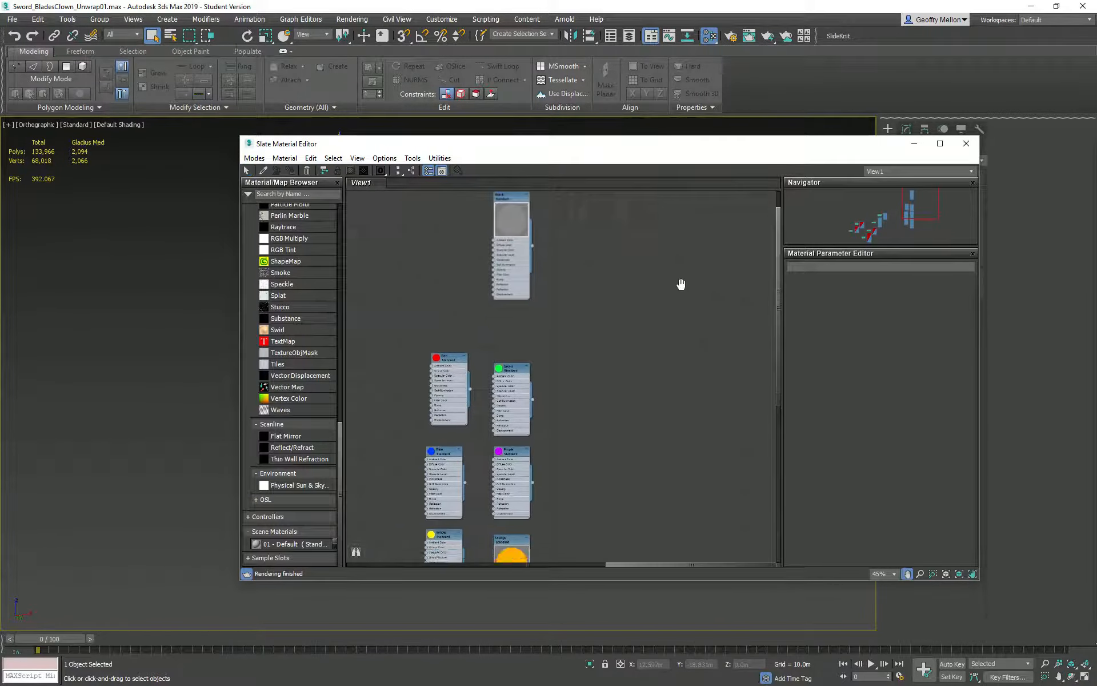
scroll(700, 255, down, 5)
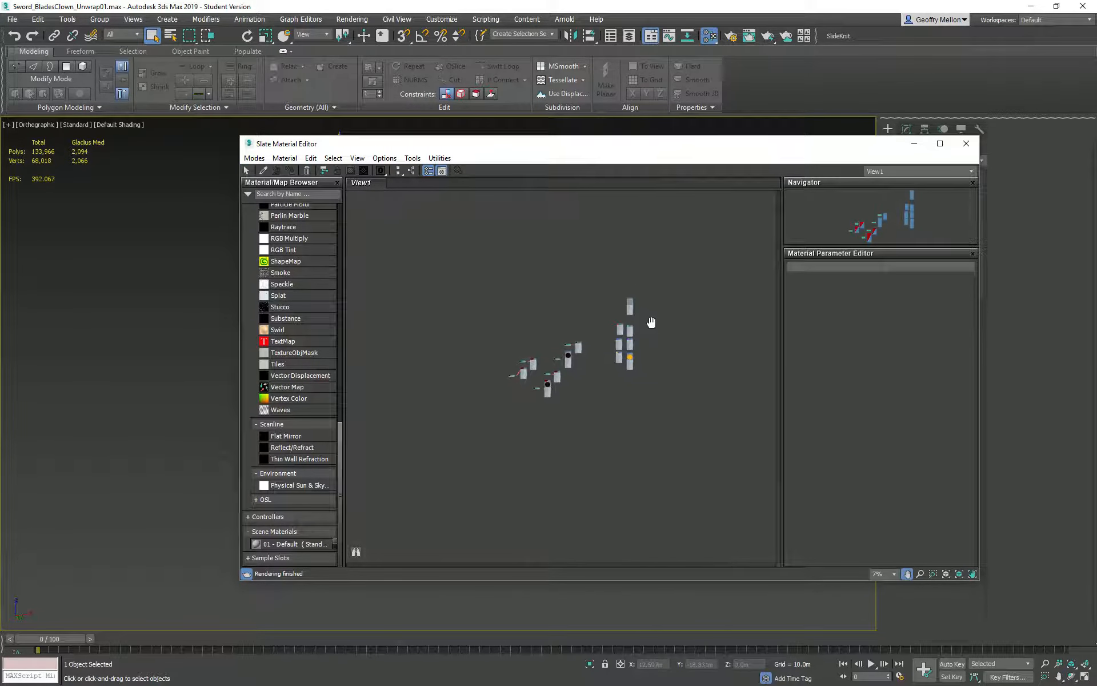
drag(678, 247, 455, 522)
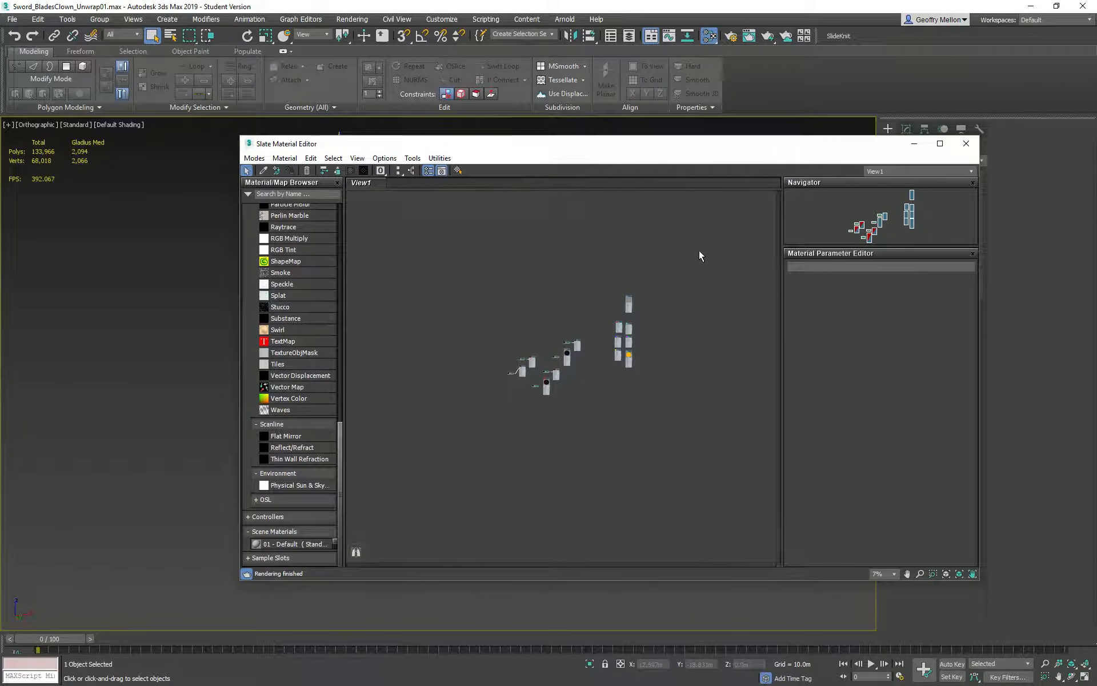
scroll(703, 251, up, 4)
middle_drag(693, 250, 756, 159)
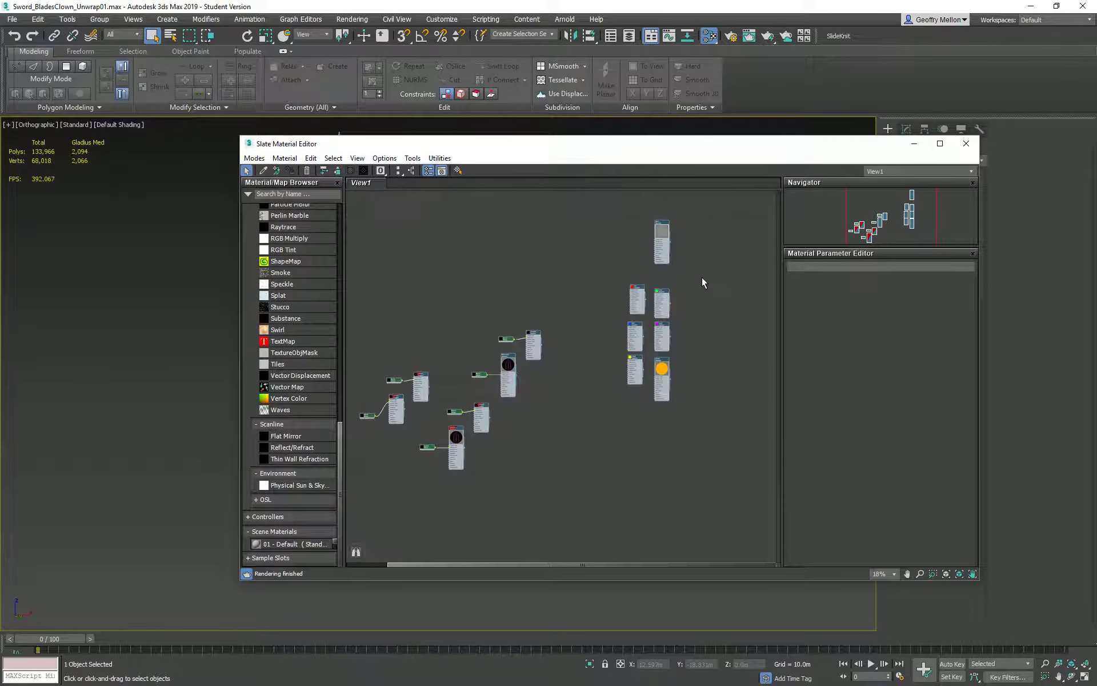
drag(728, 193, 354, 550)
key(Delete)
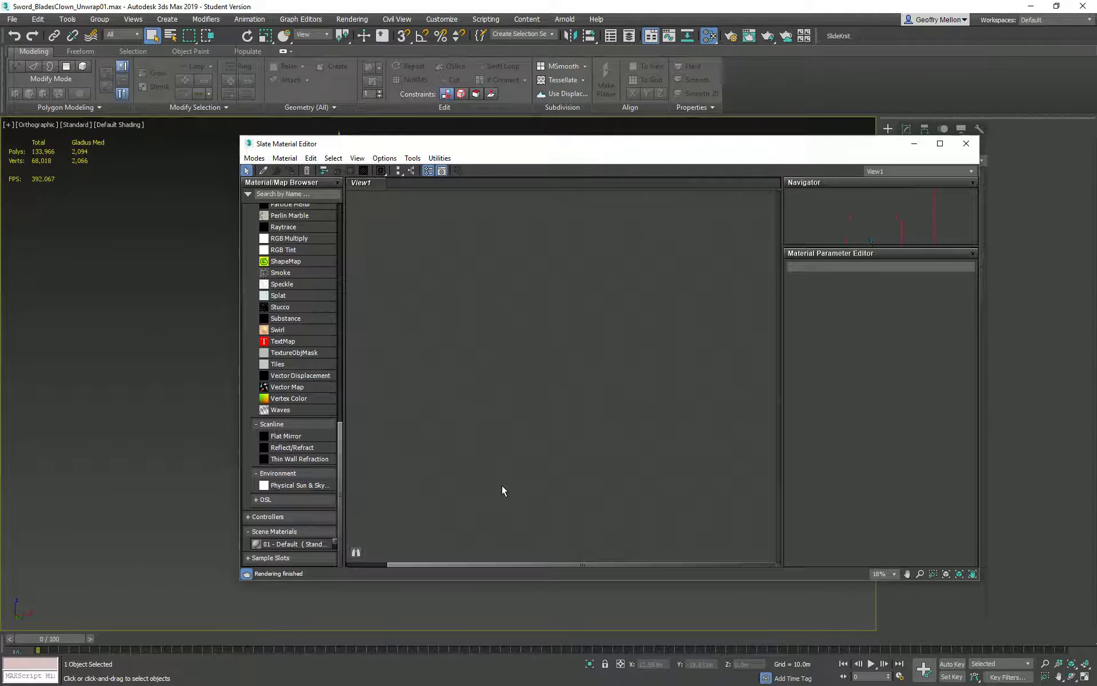
right_click(511, 351)
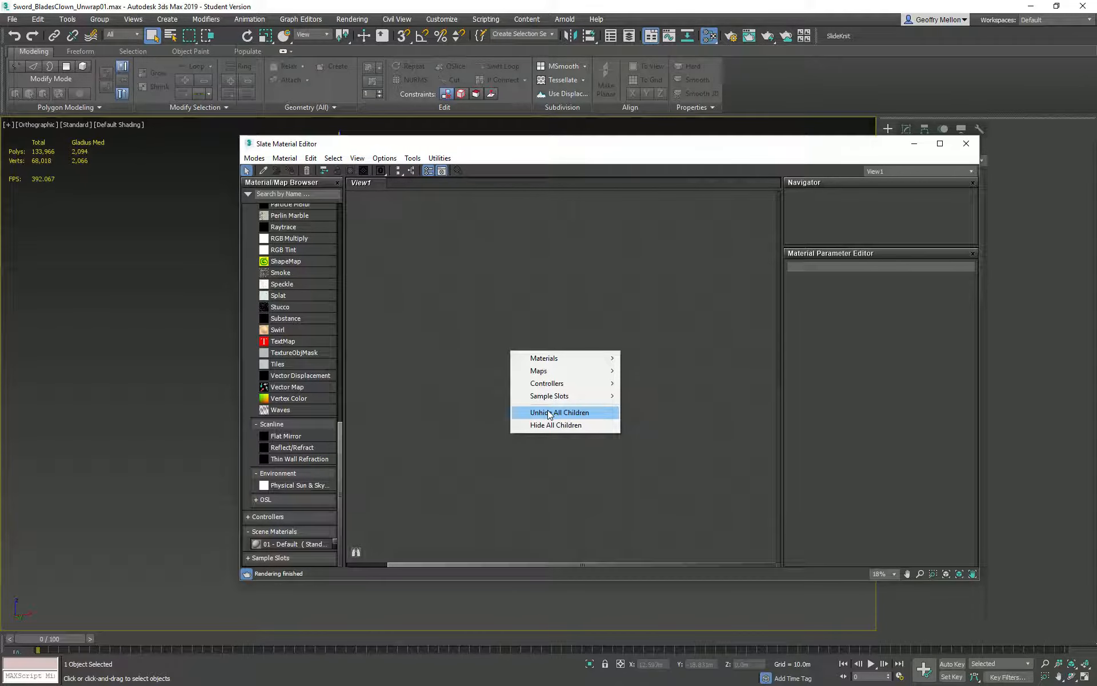
mouse_move(549, 398)
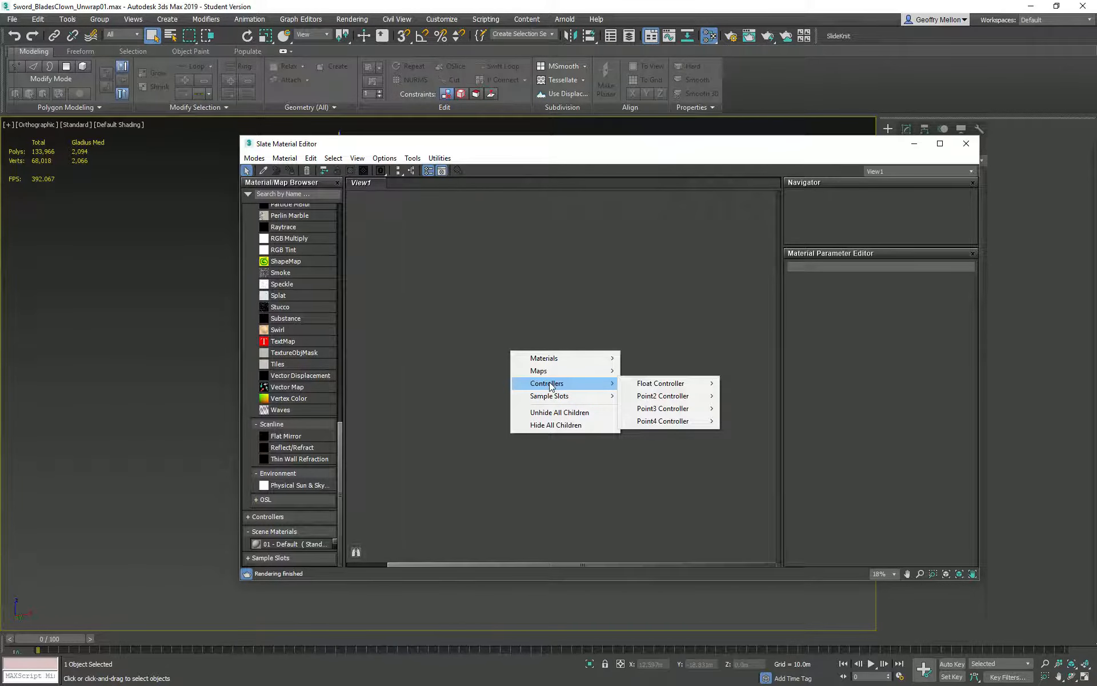
click(387, 464)
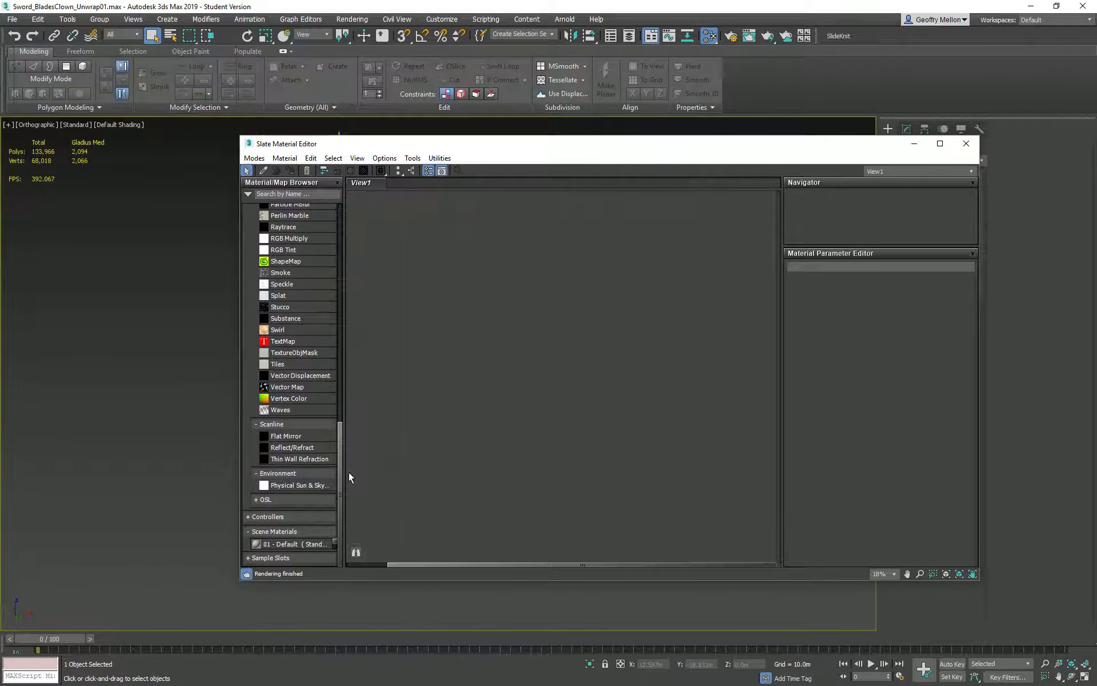
Add the first sample slot's Multi/Sub-Object material to View1 from the widened Material/Map Browser, and delete its nodes again.
click(286, 558)
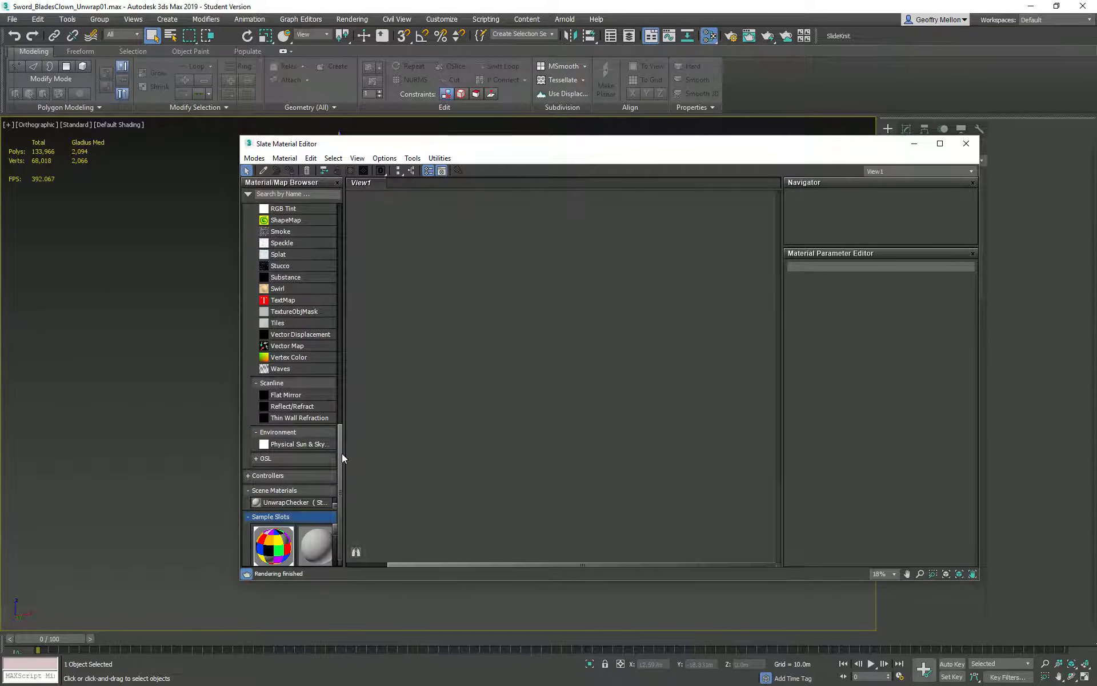
drag(343, 496, 469, 495)
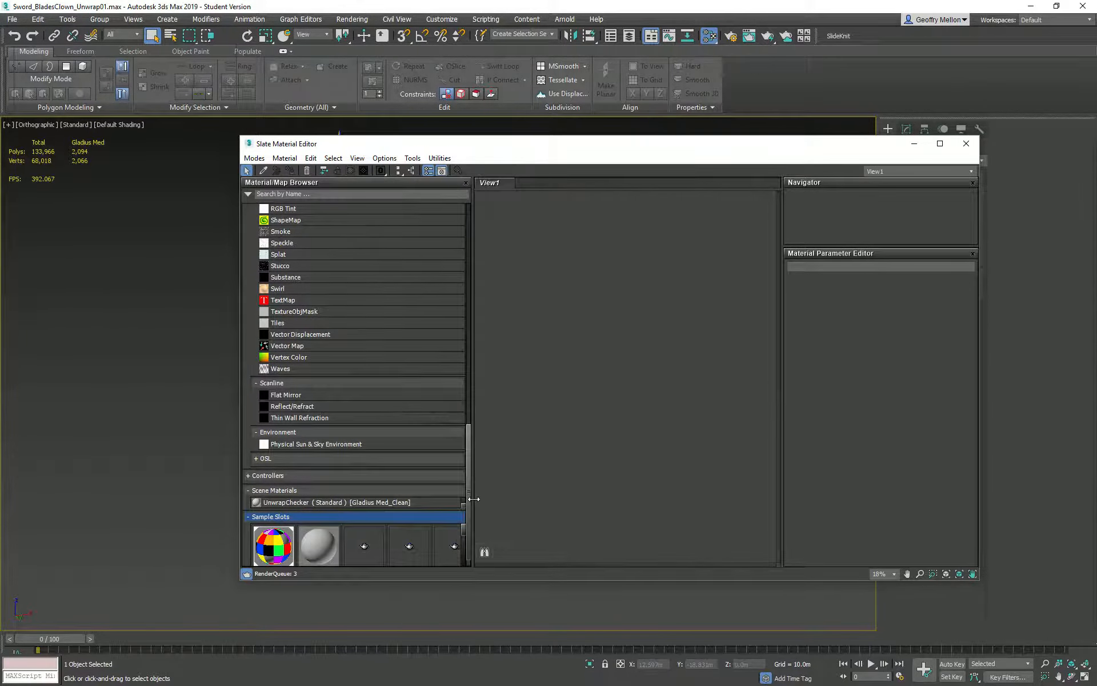
double_click(269, 549)
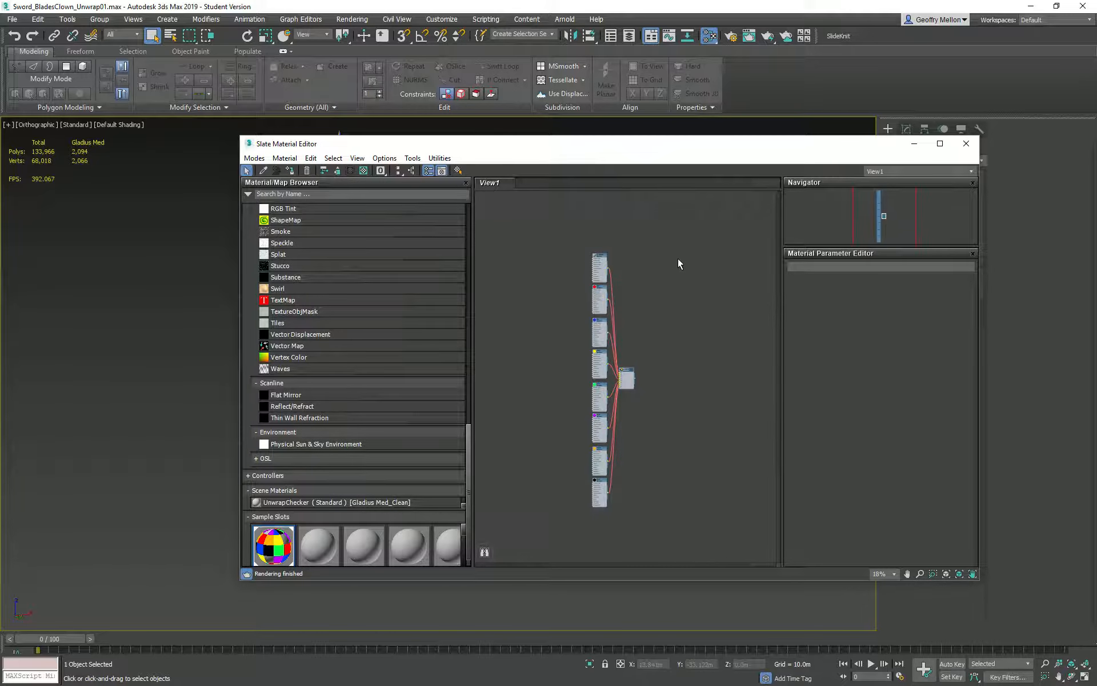
drag(704, 195, 555, 541)
key(Delete)
Hide the Material/Map Browser and add the sample-slot material Material #309 (Multi/Sub-Object) to View1.
right_click(656, 326)
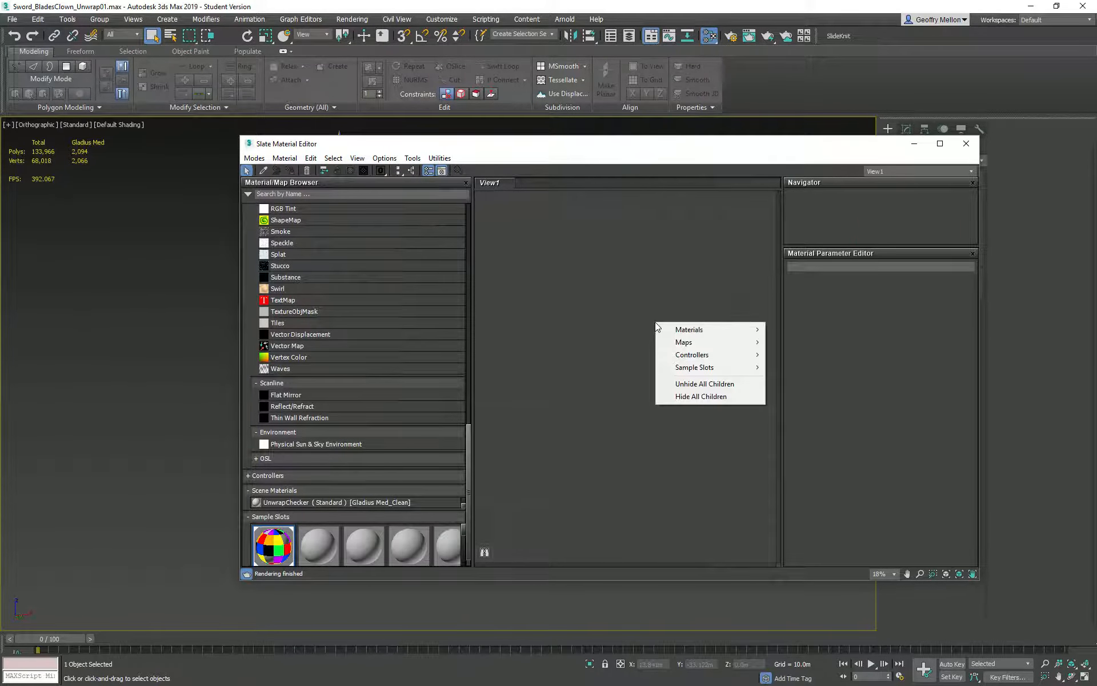
click(426, 171)
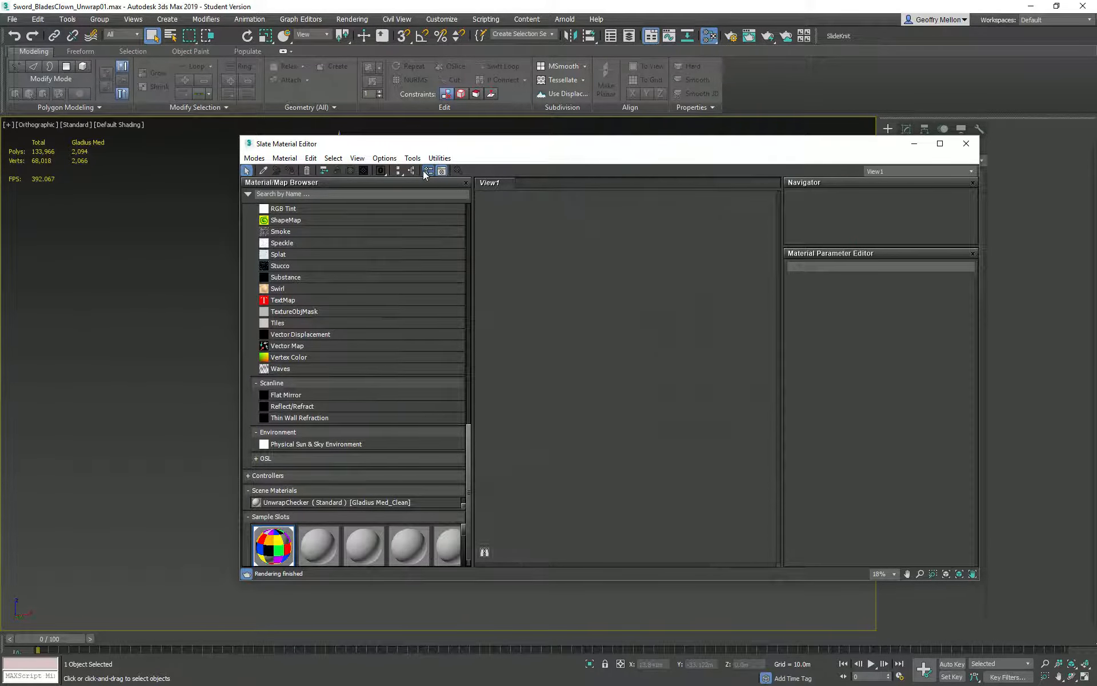
right_click(545, 310)
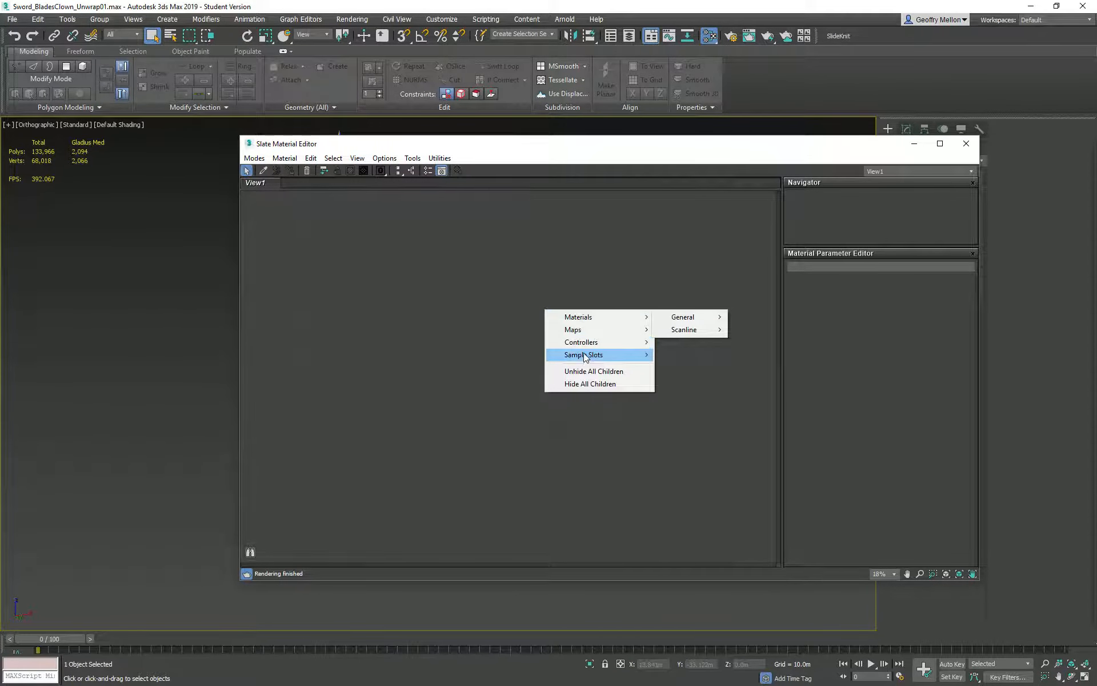
mouse_move(584, 358)
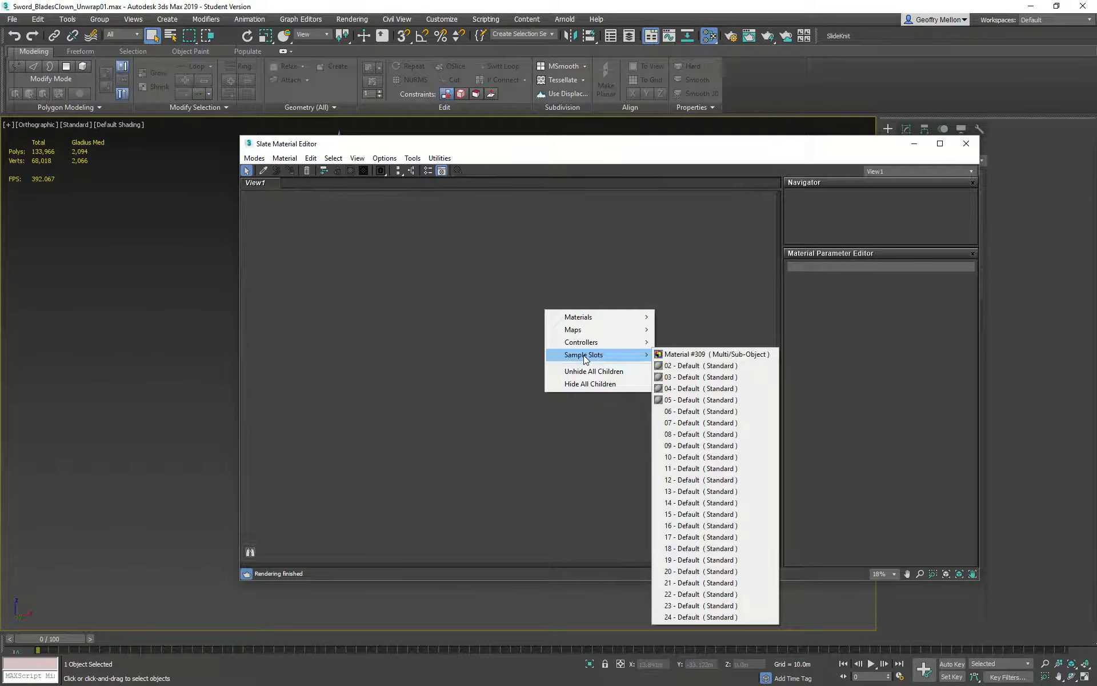
click(718, 355)
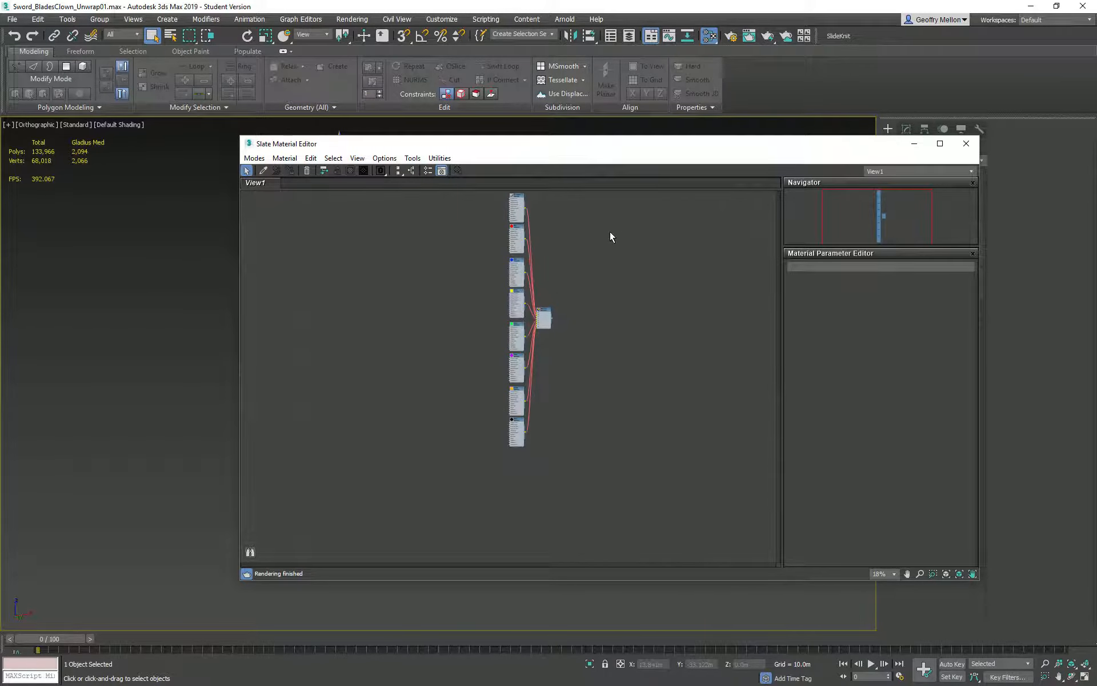
Create a new, empty Multi/Sub-Object material node in View1 beside the sword's existing Multi/Sub-Object node.
scroll(546, 322, up, 8)
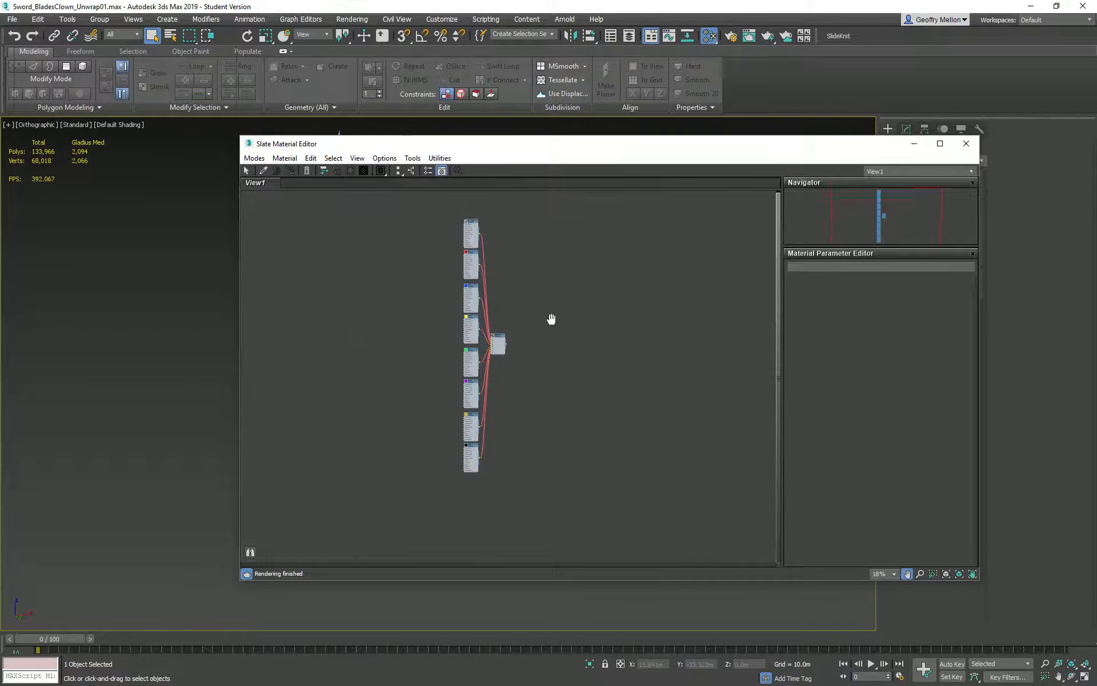
scroll(423, 351, up, 7)
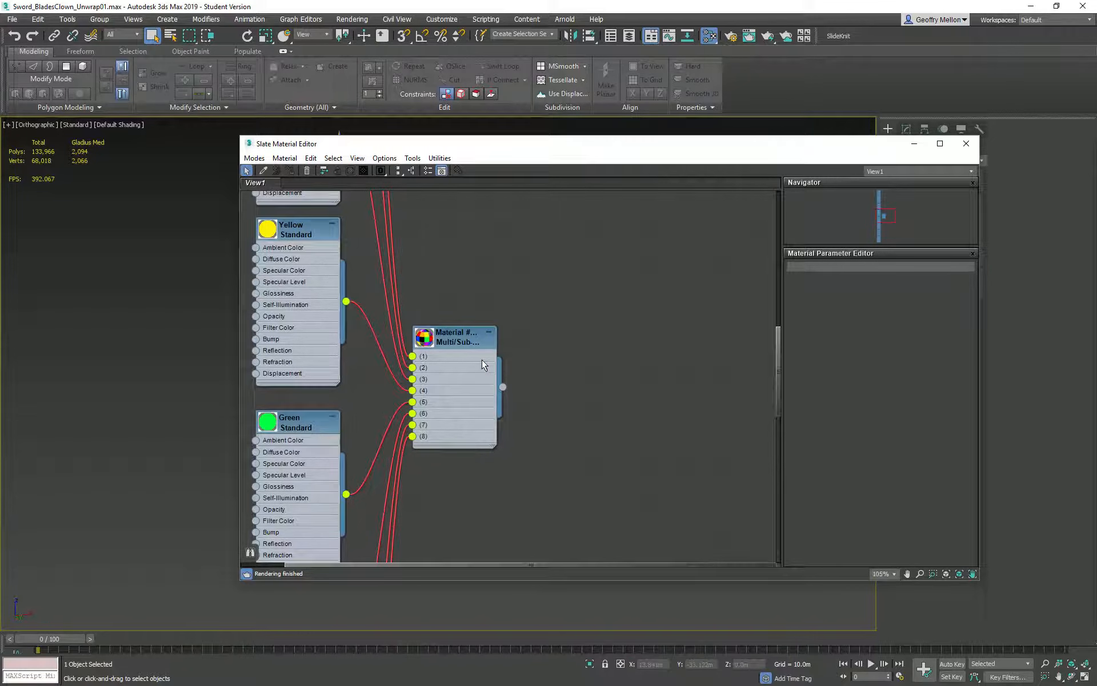
mouse_move(418, 303)
middle_down()
mouse_move(594, 575)
mouse_move(399, 300)
middle_up()
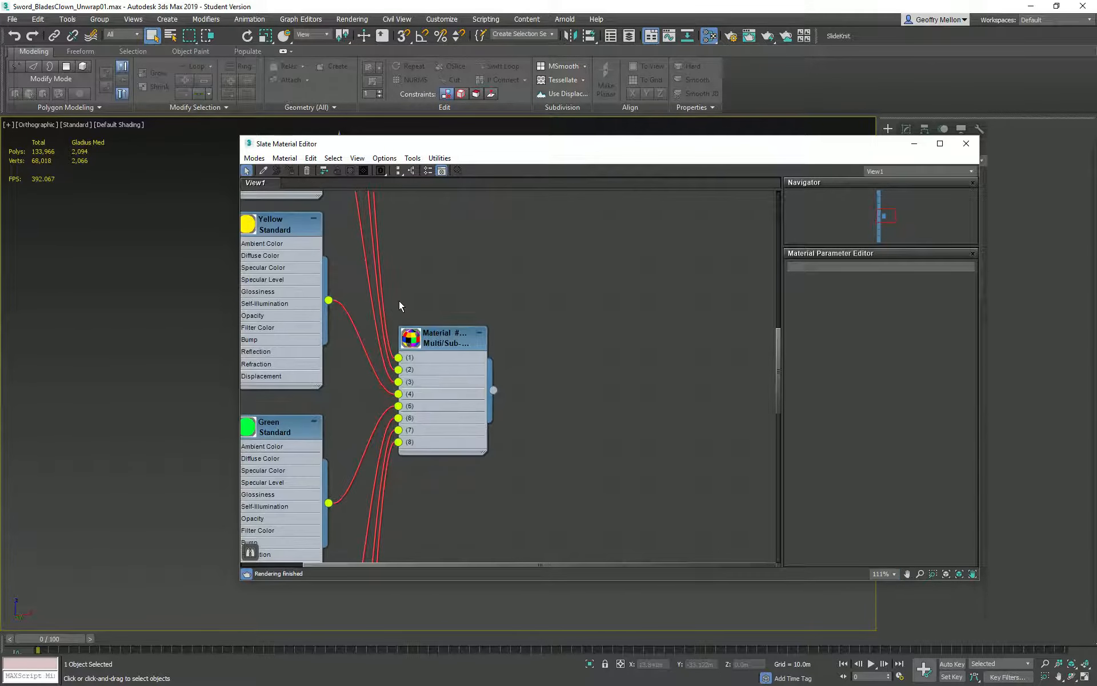
scroll(435, 337, up, 2)
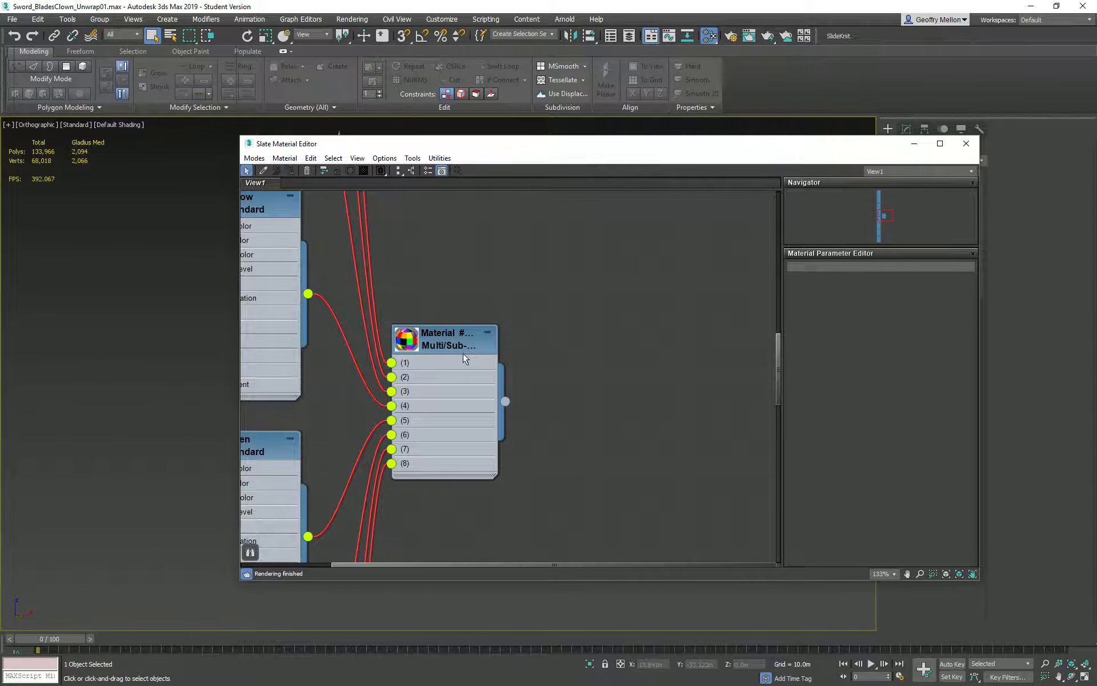
right_click(622, 237)
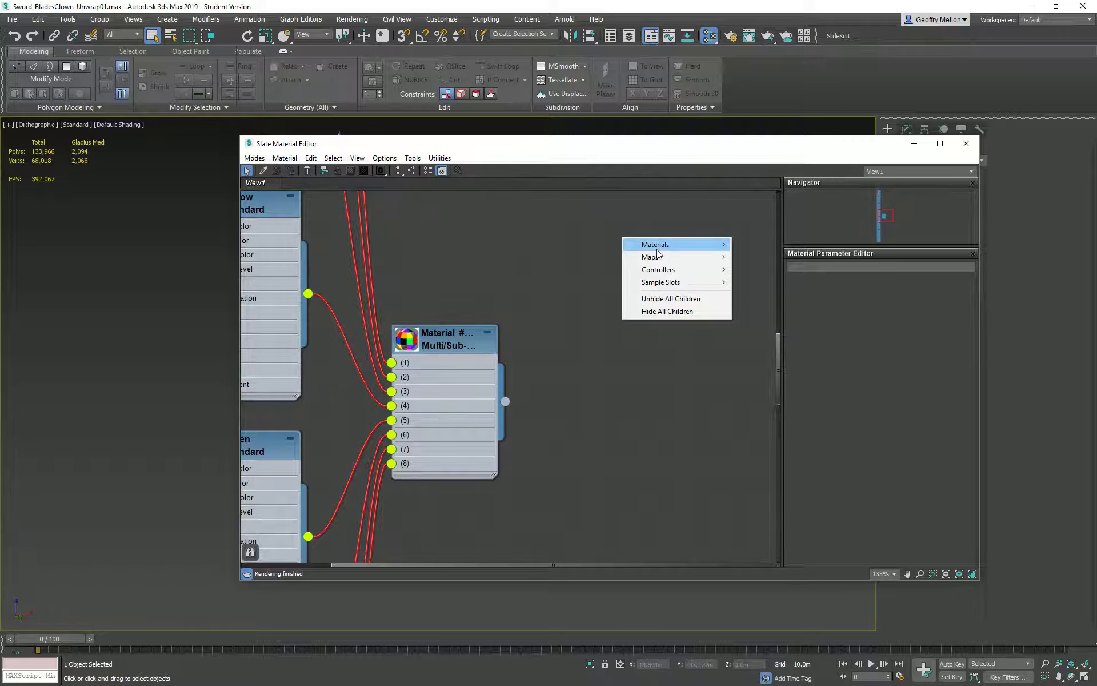
mouse_move(657, 250)
mouse_move(769, 248)
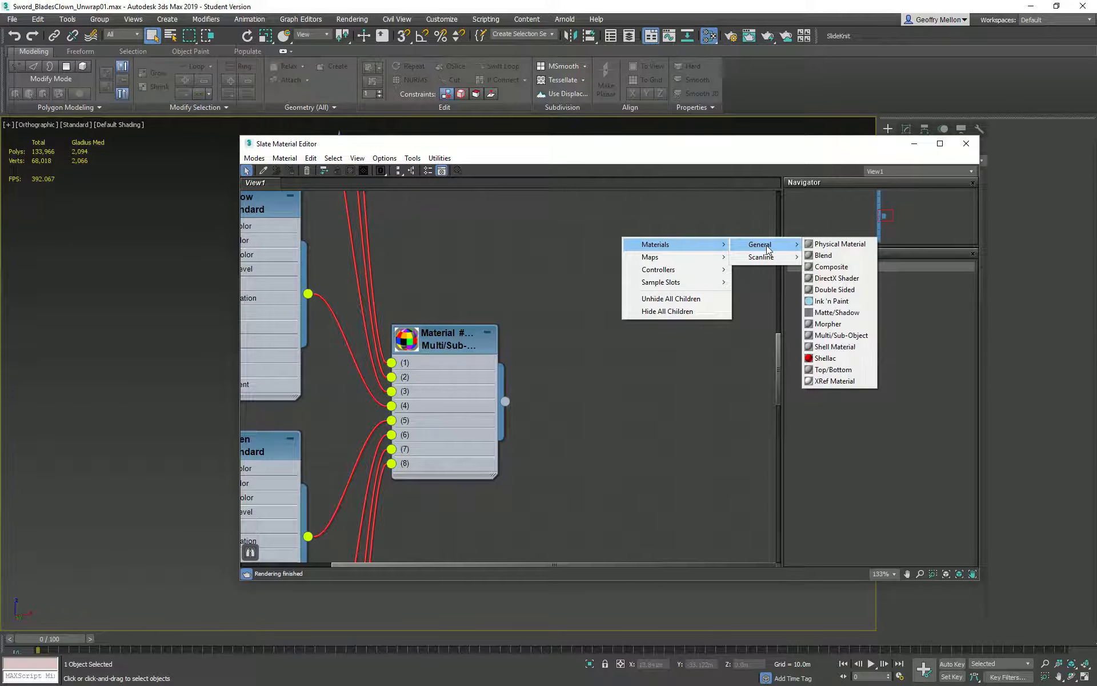
click(836, 335)
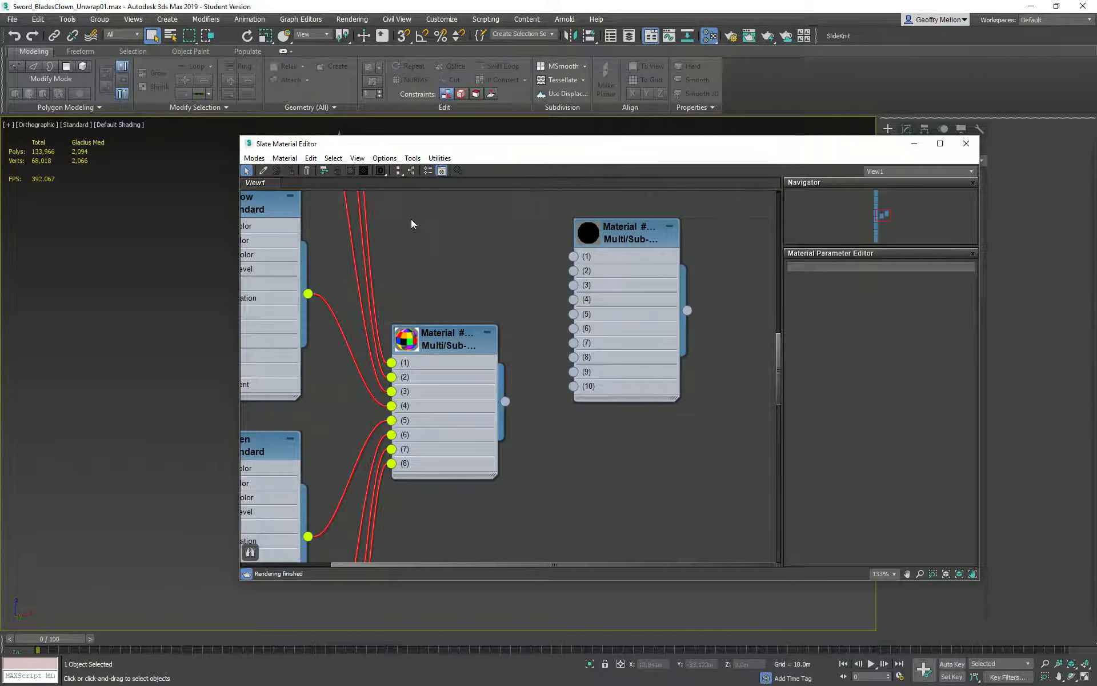
Compare the new, empty Multi/Sub-Object node with the existing one and the Standard colour materials wired into it.
middle_drag(439, 249, 517, 397)
scroll(517, 397, down, 1)
scroll(573, 331, down, 2)
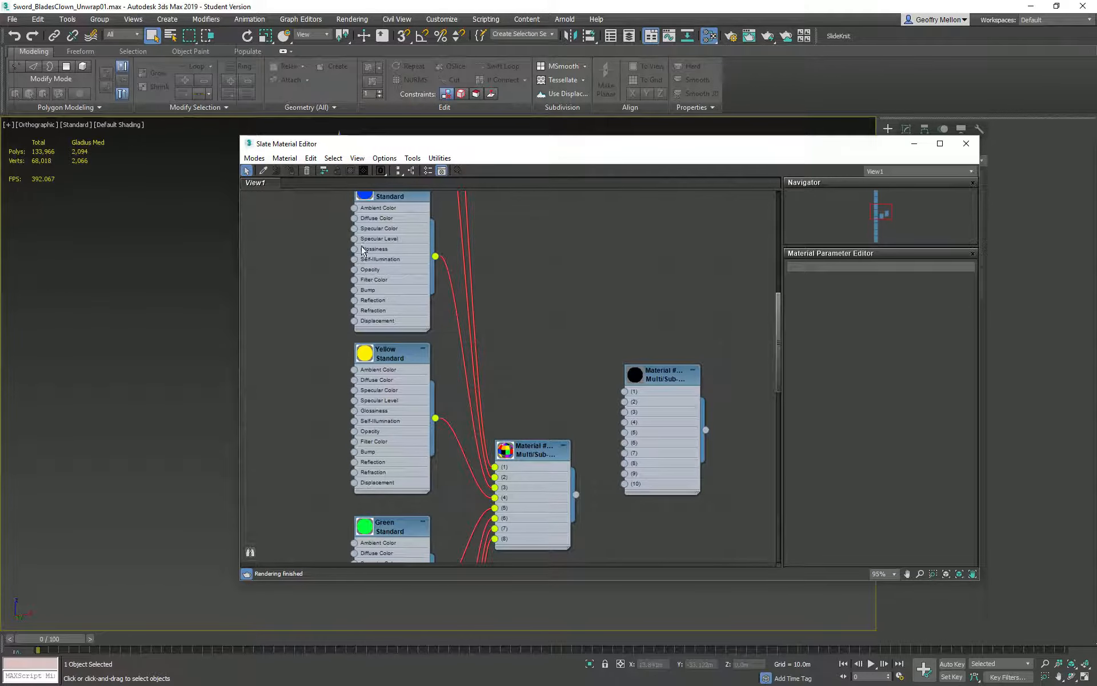
scroll(595, 332, down, 8)
middle_drag(595, 313, 514, 244)
drag(571, 240, 483, 369)
middle_drag(562, 247, 465, 426)
middle_drag(537, 378, 564, 291)
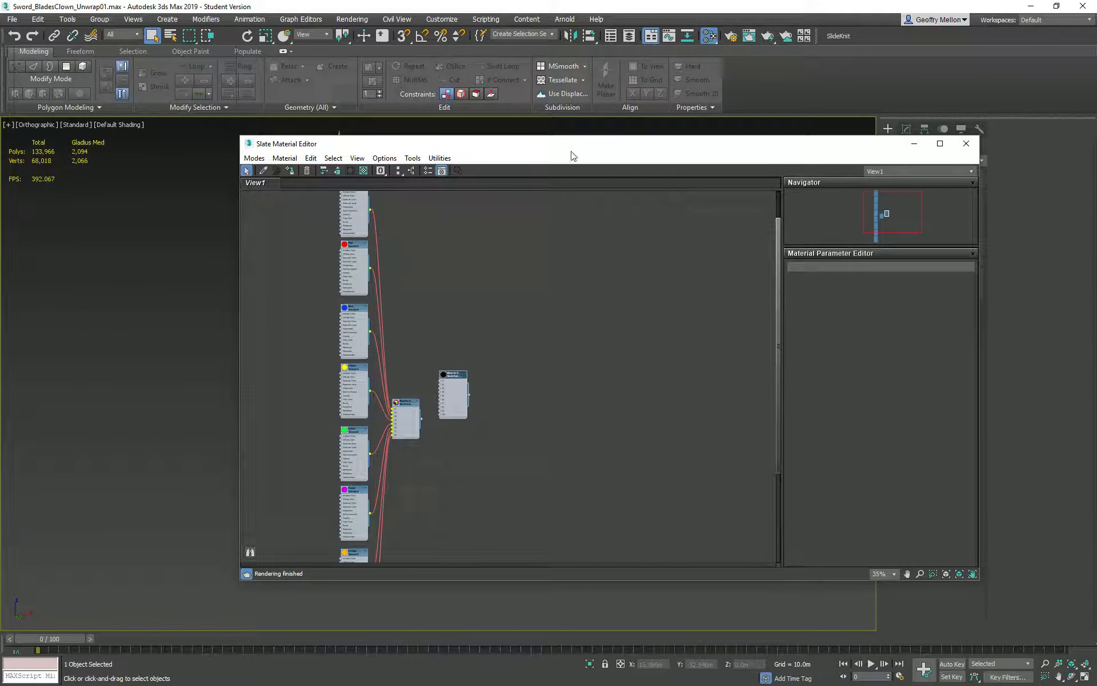
Reposition the Slate Material Editor window so the sword can be seen in the viewport beside it.
drag(588, 152, 843, 149)
middle_drag(403, 309, 182, 327)
drag(777, 136, 662, 149)
drag(786, 158, 622, 144)
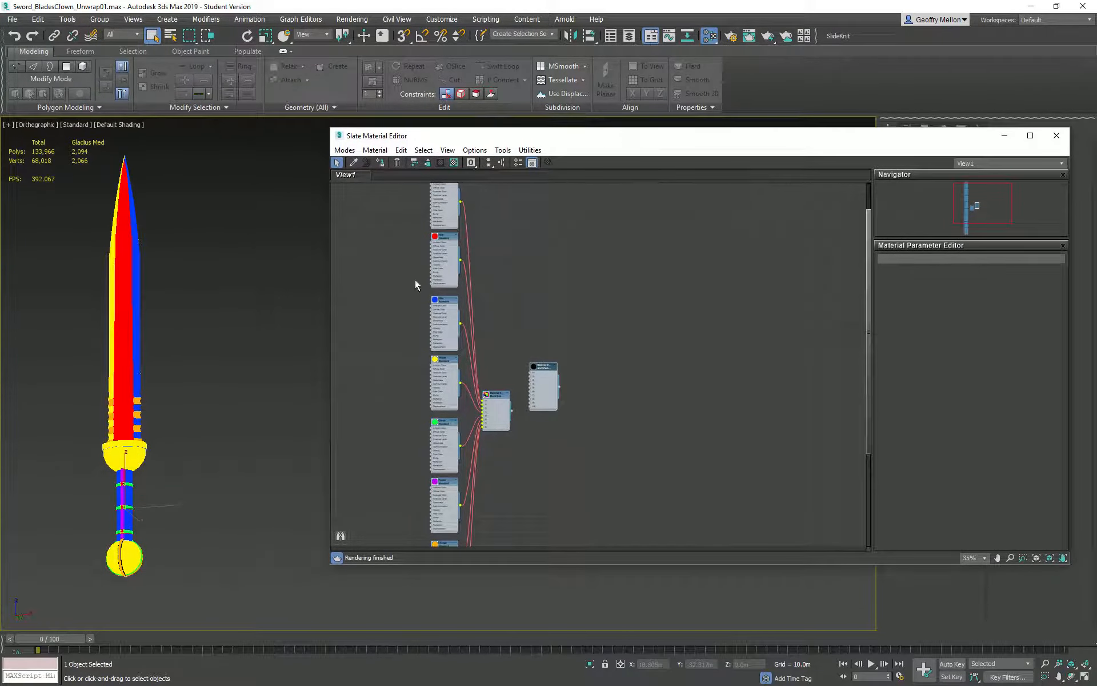
Examine the sword's Multi/Sub-Object parameters and open its Yellow sub-material with ID 4.
middle_drag(469, 344, 542, 219)
scroll(543, 220, up, 8)
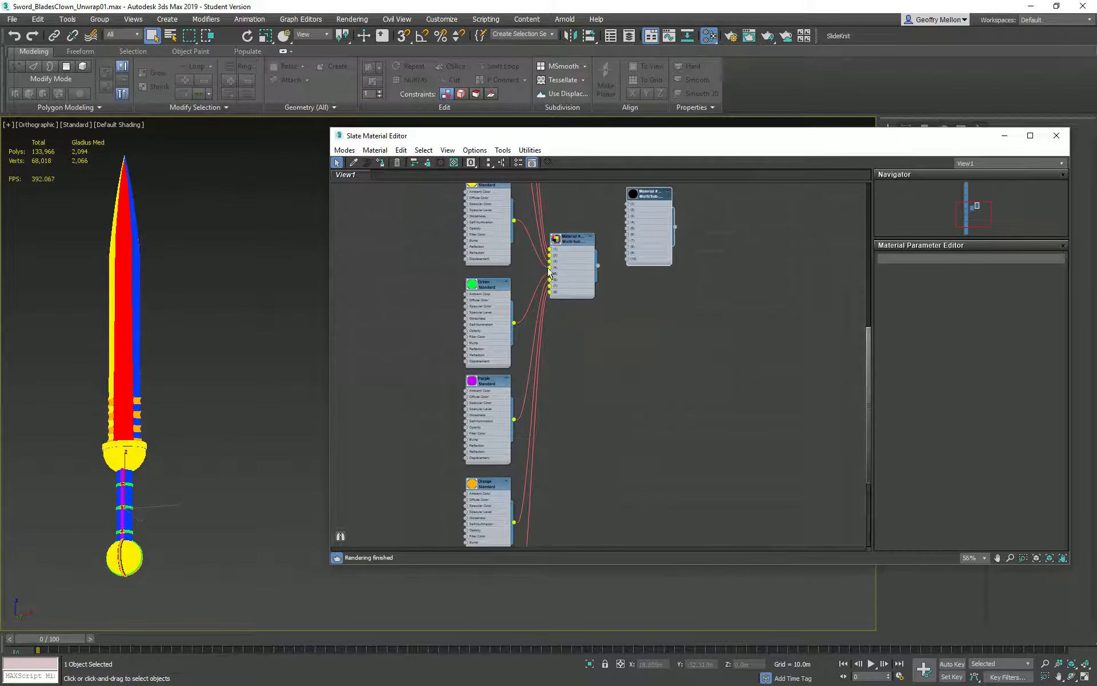
middle_drag(473, 278, 450, 326)
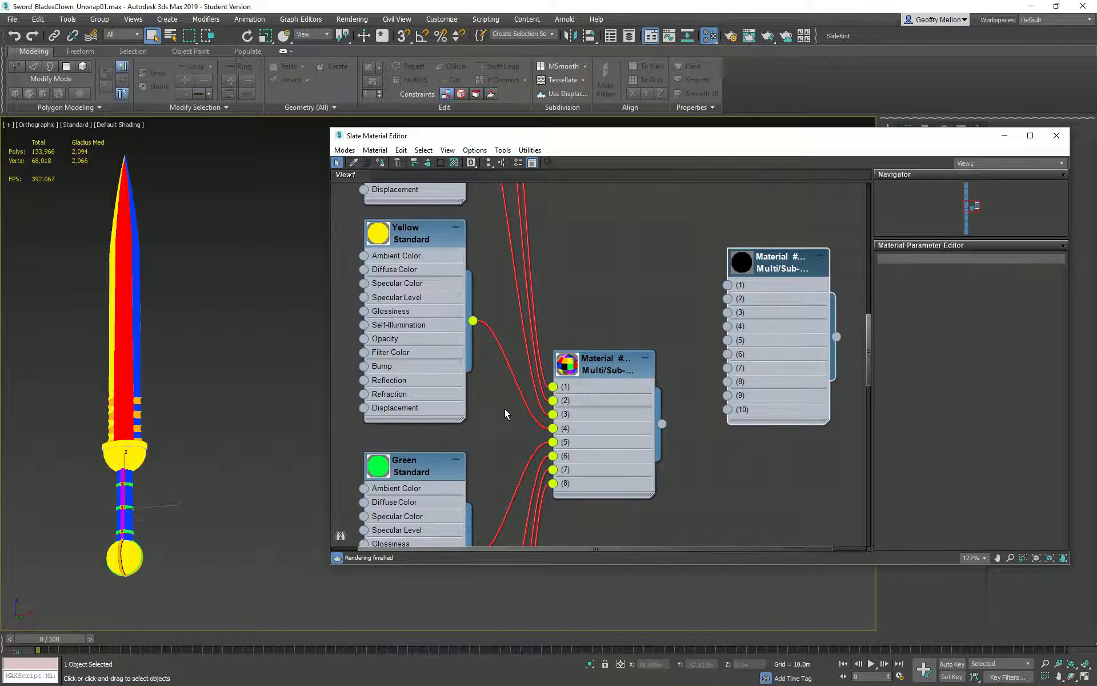
double_click(582, 429)
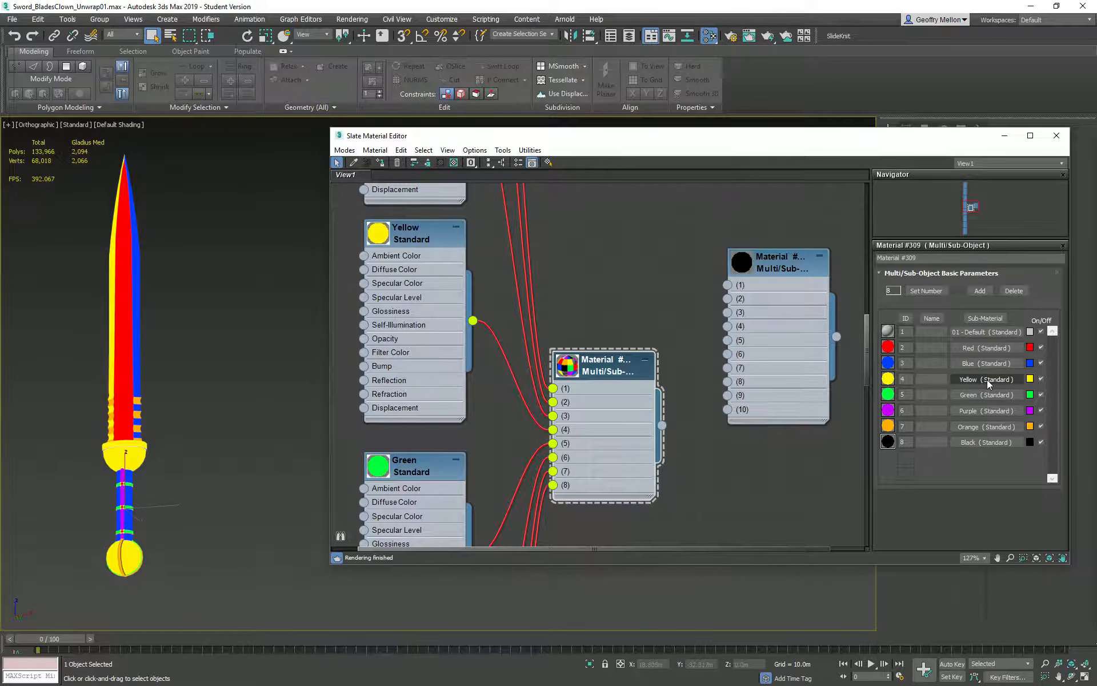
click(987, 380)
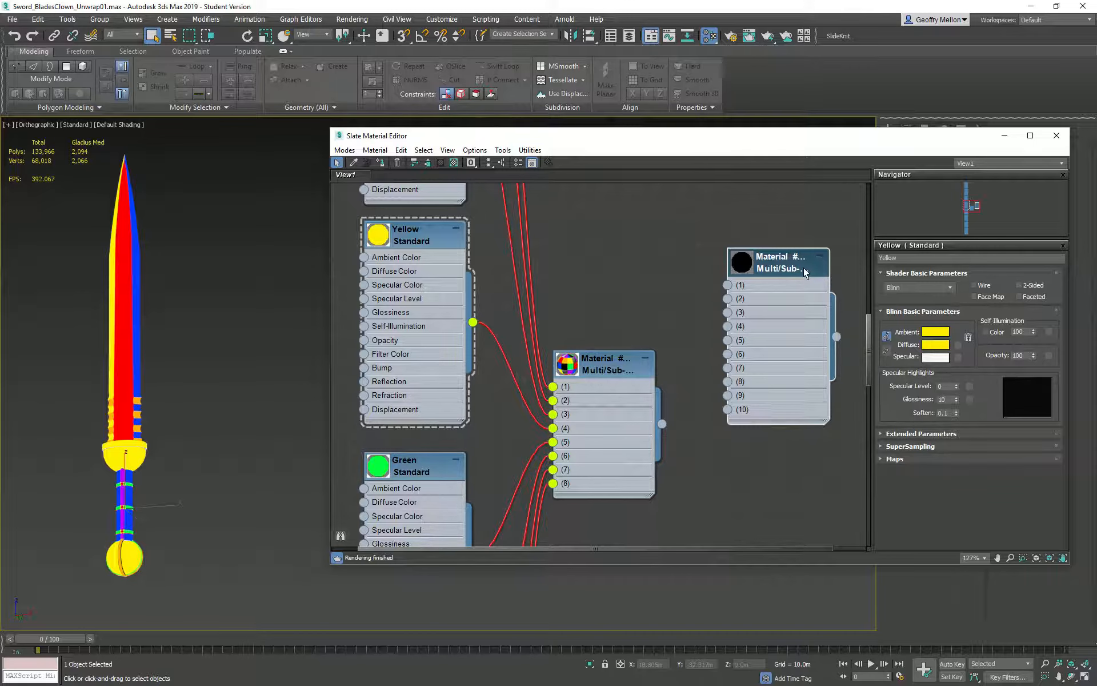
Delete the new, unconnected Multi/Sub-Object node from View1.
drag(770, 266, 759, 252)
right_click(787, 262)
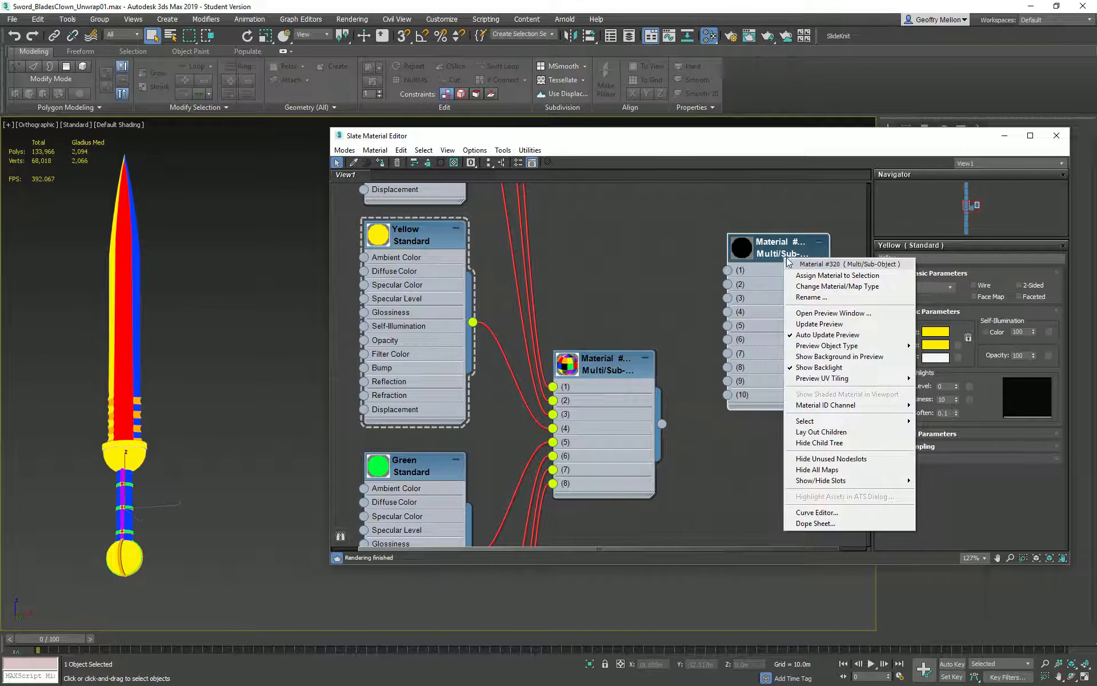
click(767, 253)
key(Delete)
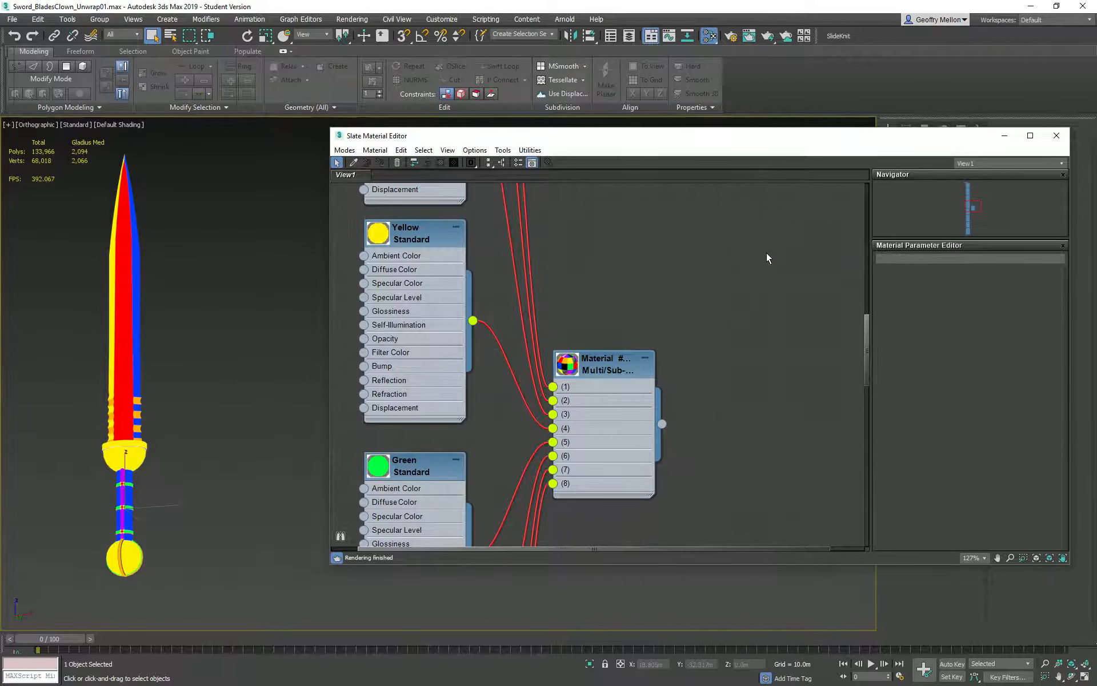
Reopen the parameters of the sword's Multi/Sub-Object material and view how its sub-material nodes are connected.
click(605, 357)
middle_drag(719, 433, 725, 377)
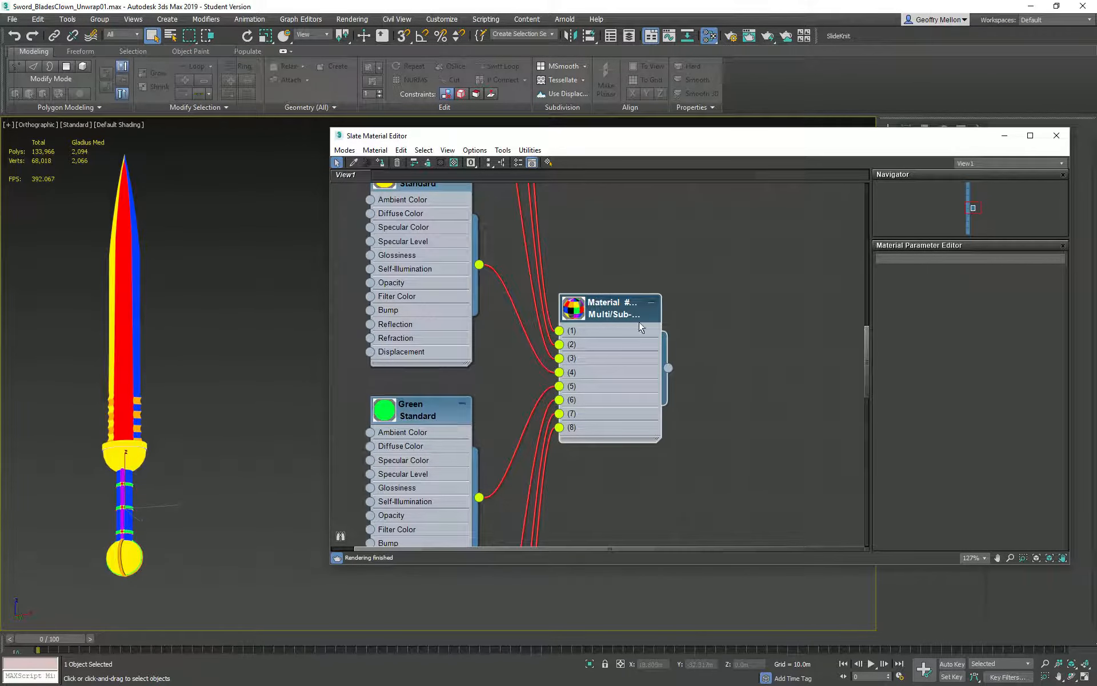
double_click(613, 315)
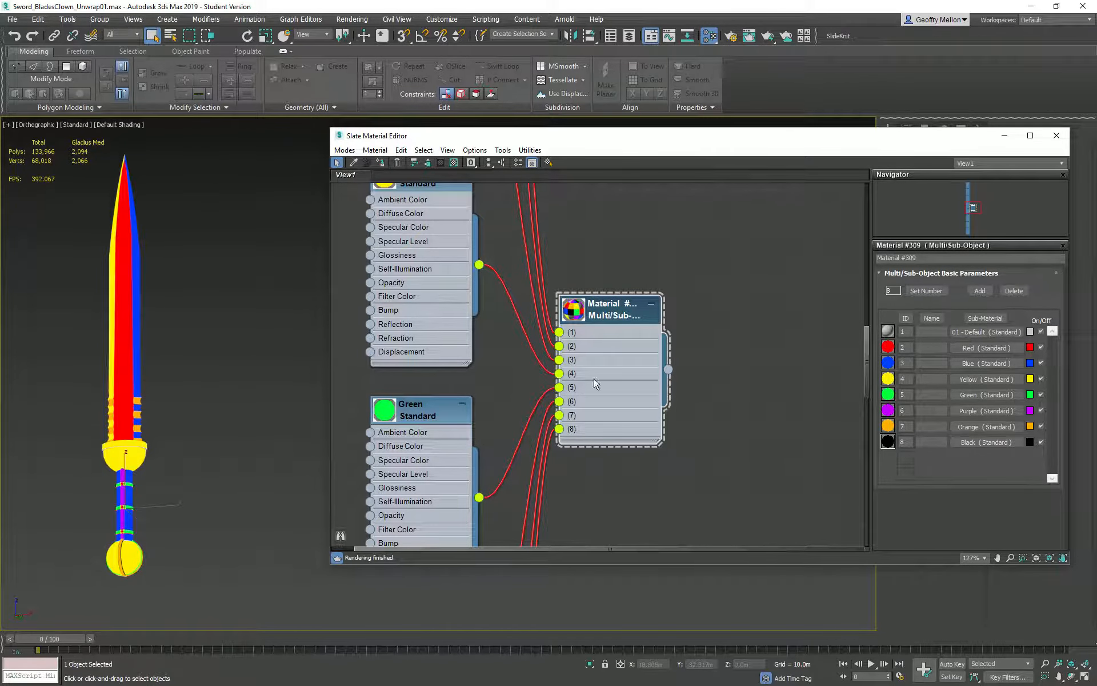
scroll(595, 384, down, 10)
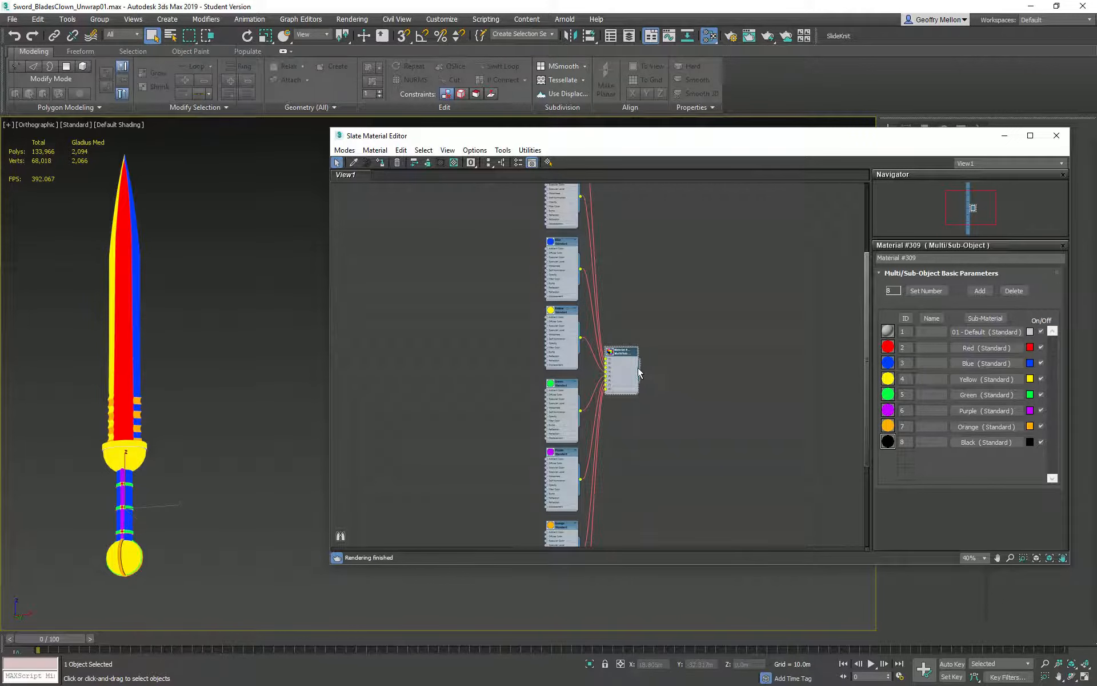
drag(673, 366, 795, 362)
right_click(702, 427)
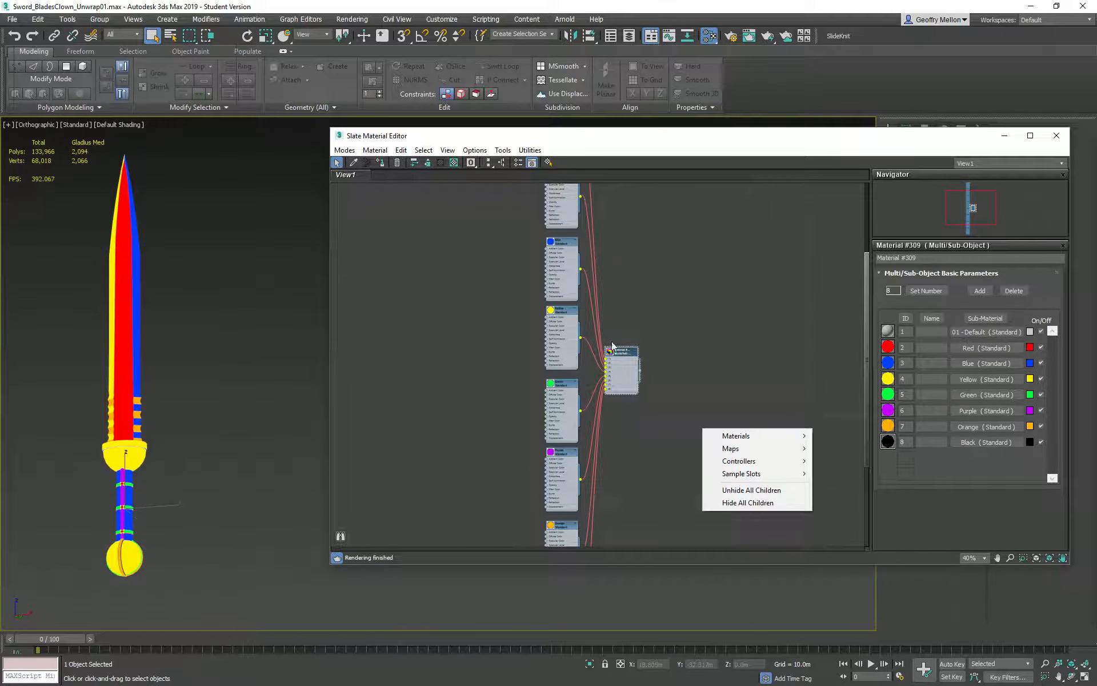
click(657, 362)
Examine the Standard materials from 01 - Default onwards wired into the Multi/Sub-Object slots, and select the Green node.
middle_drag(653, 385, 688, 498)
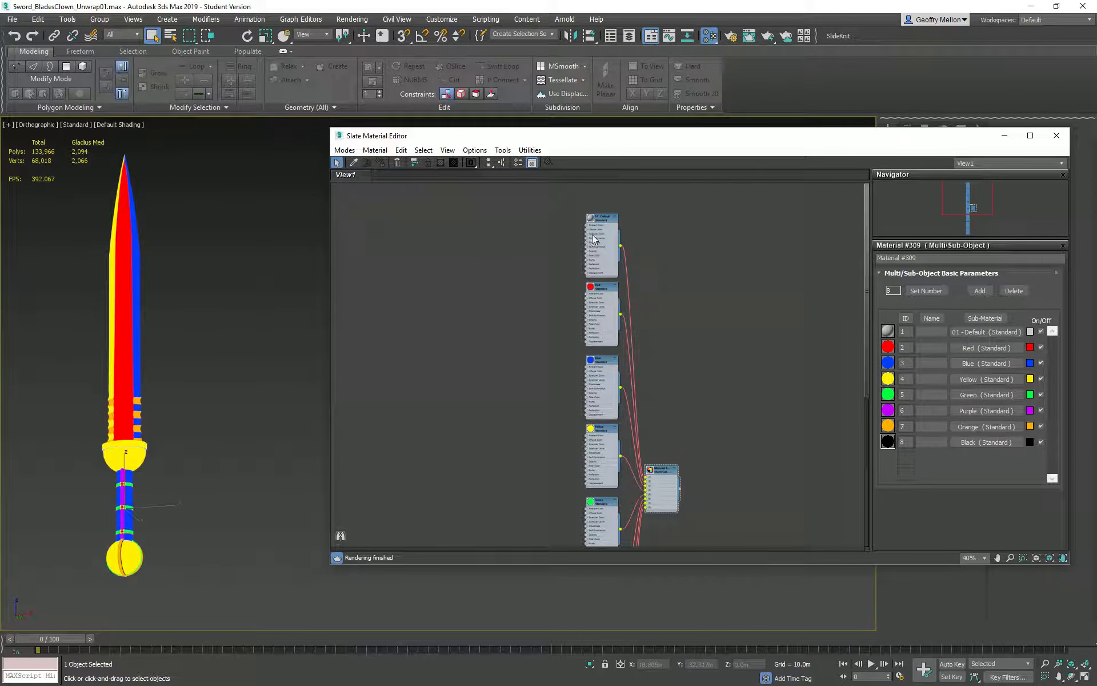
middle_drag(635, 291, 627, 393)
scroll(627, 393, up, 3)
scroll(680, 385, up, 3)
scroll(572, 375, down, 4)
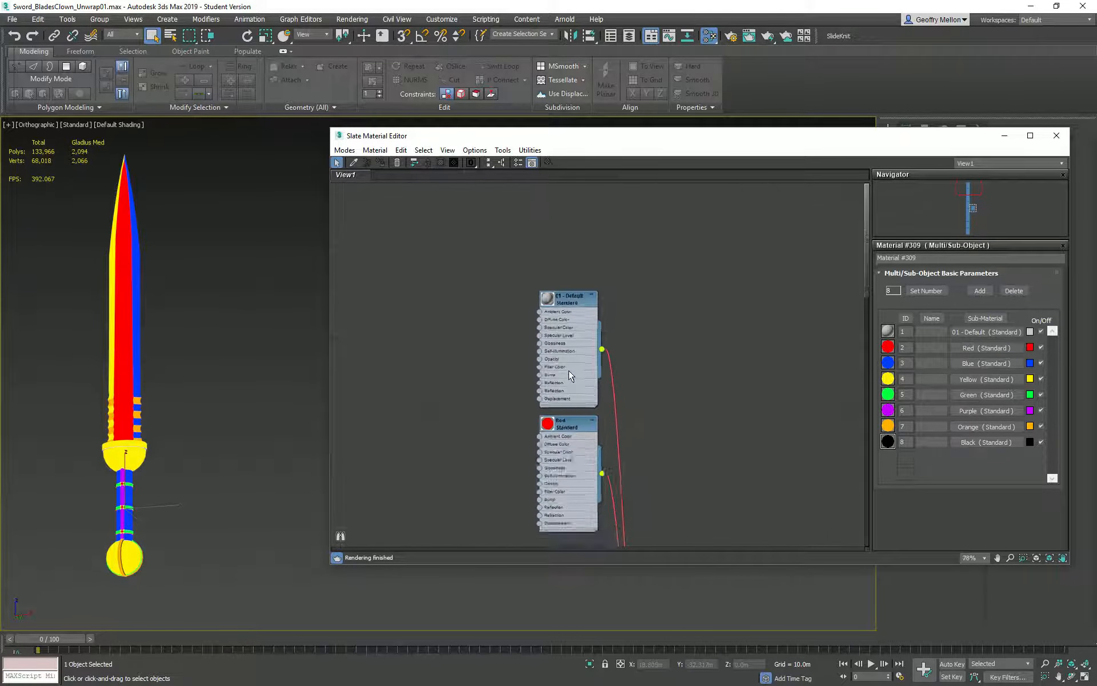
middle_drag(625, 479, 524, 200)
scroll(524, 202, down, 1)
middle_drag(526, 300, 559, 344)
scroll(567, 339, up, 5)
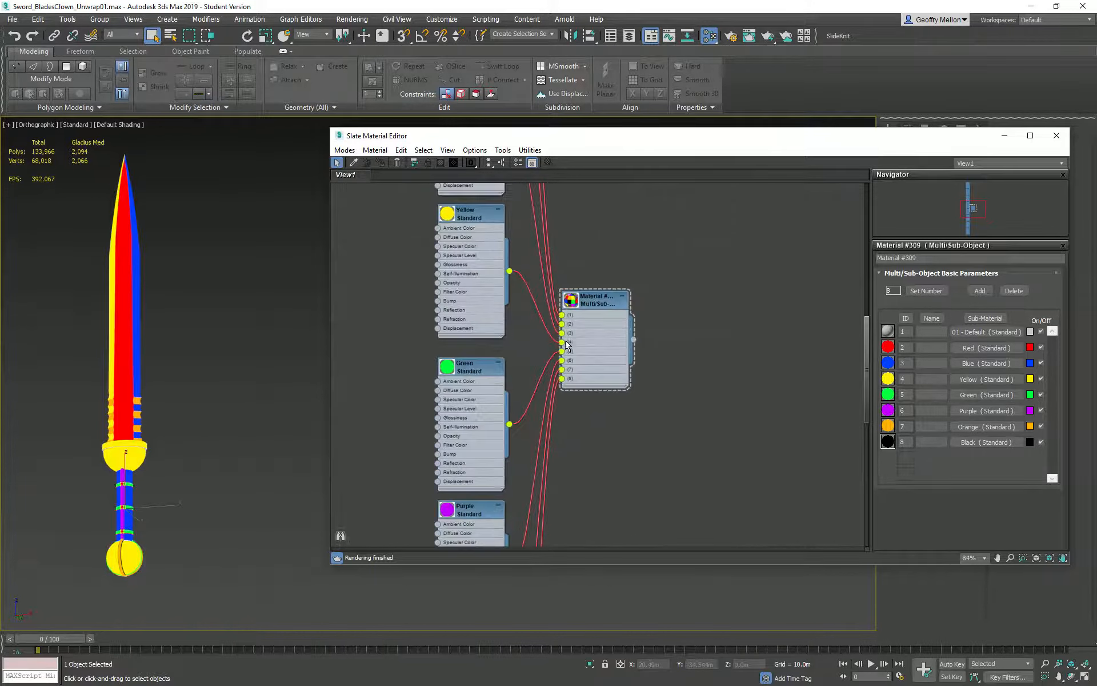
scroll(600, 307, up, 2)
click(433, 417)
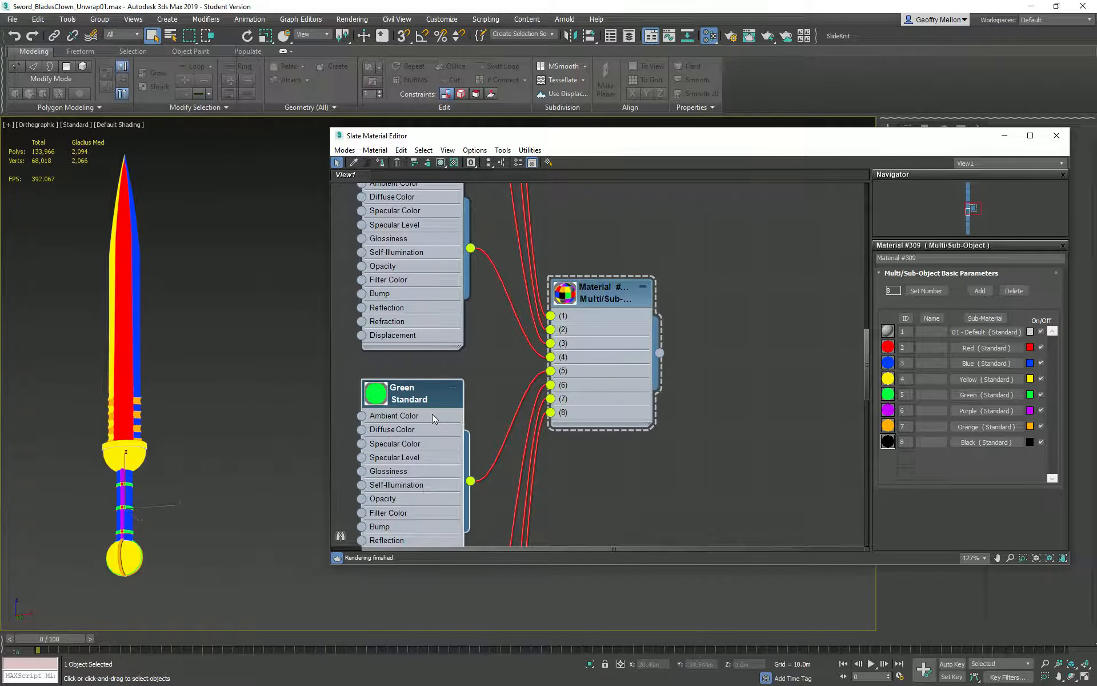
Delete the sword's Multi/Sub-Object node and all its sub-material nodes from View1.
double_click(433, 418)
scroll(714, 371, down, 15)
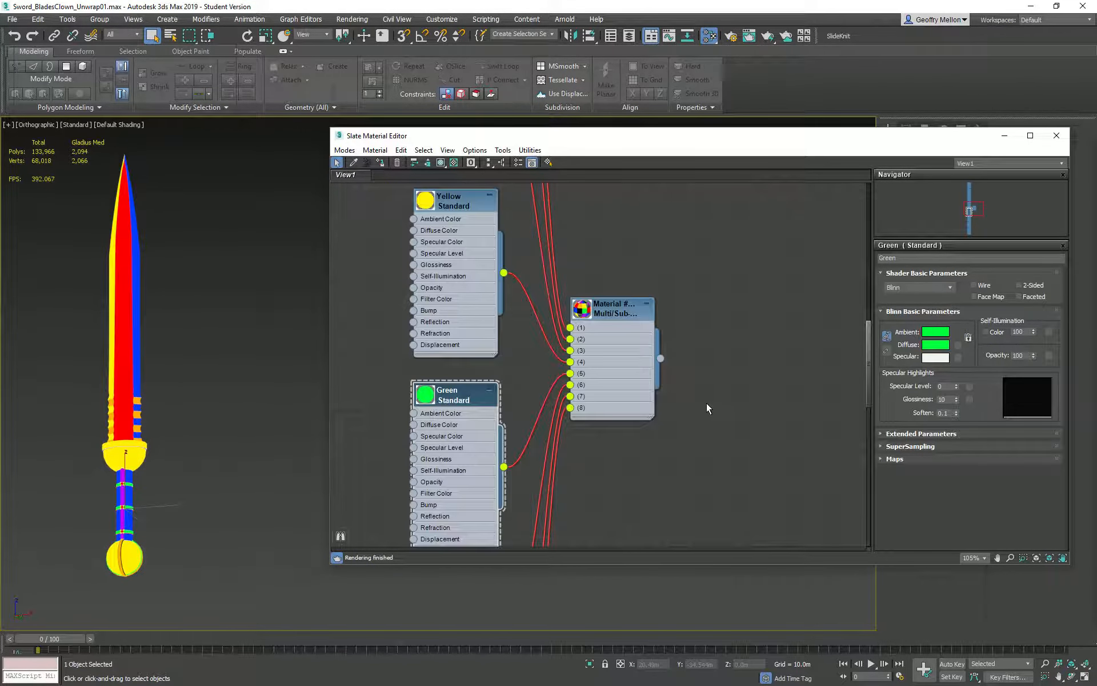
middle_drag(731, 376, 623, 269)
scroll(406, 328, up, 7)
scroll(406, 328, down, 2)
drag(696, 487, 490, 183)
key(Delete)
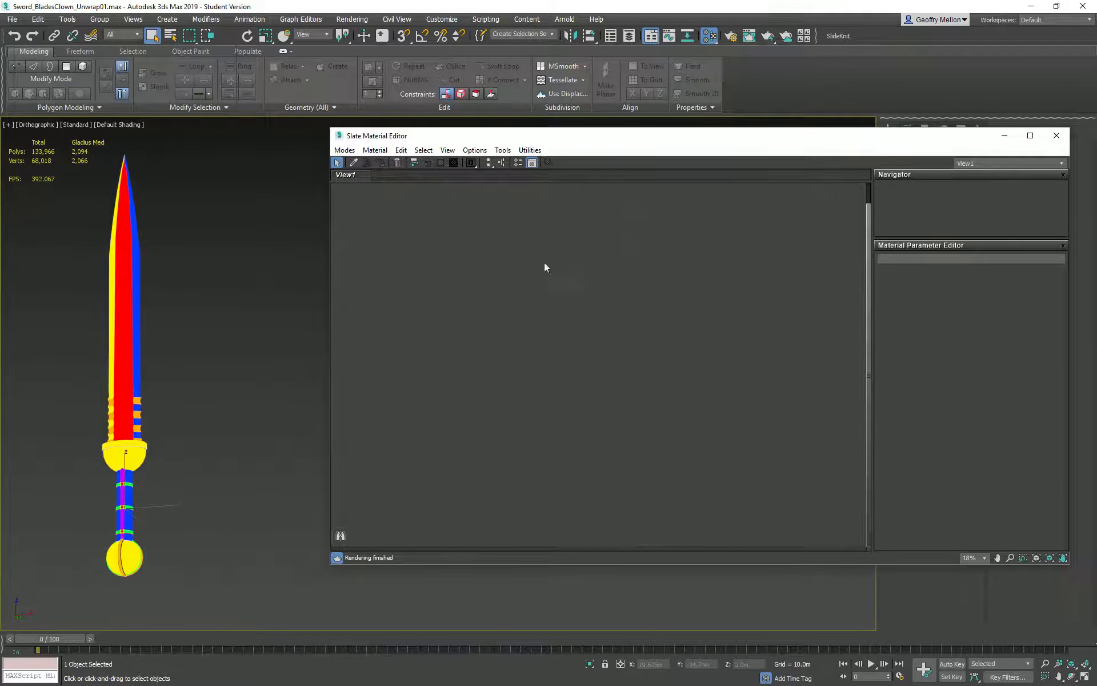
Create a Scanline Standard material in the empty View1 and open its parameters.
scroll(526, 321, down, 2)
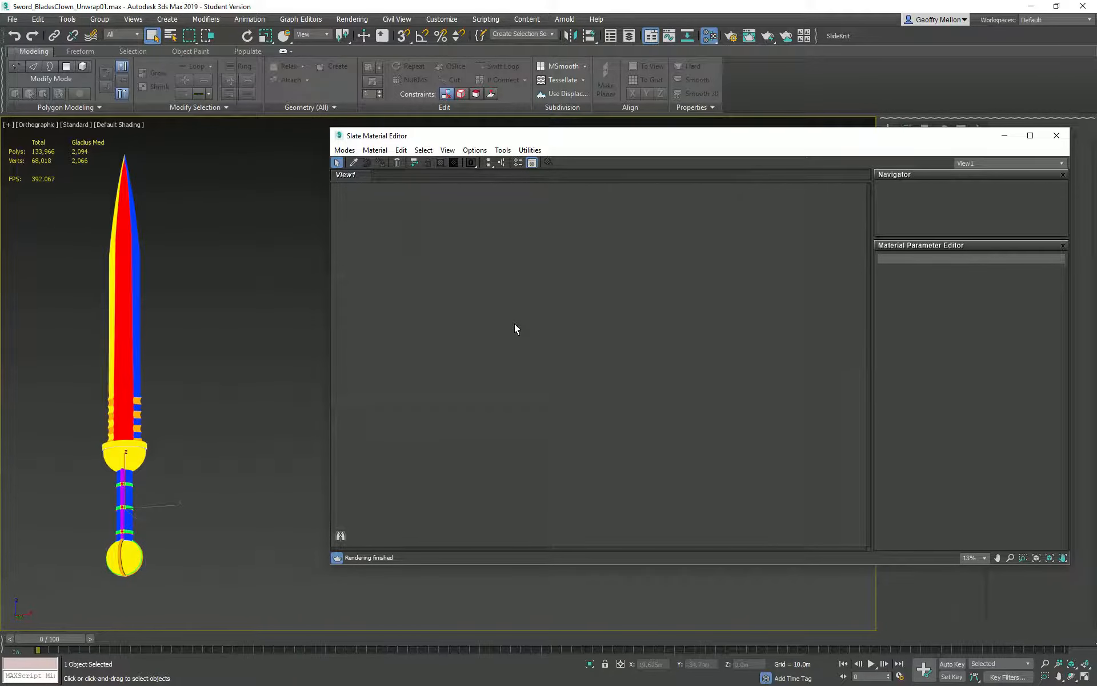
right_click(486, 202)
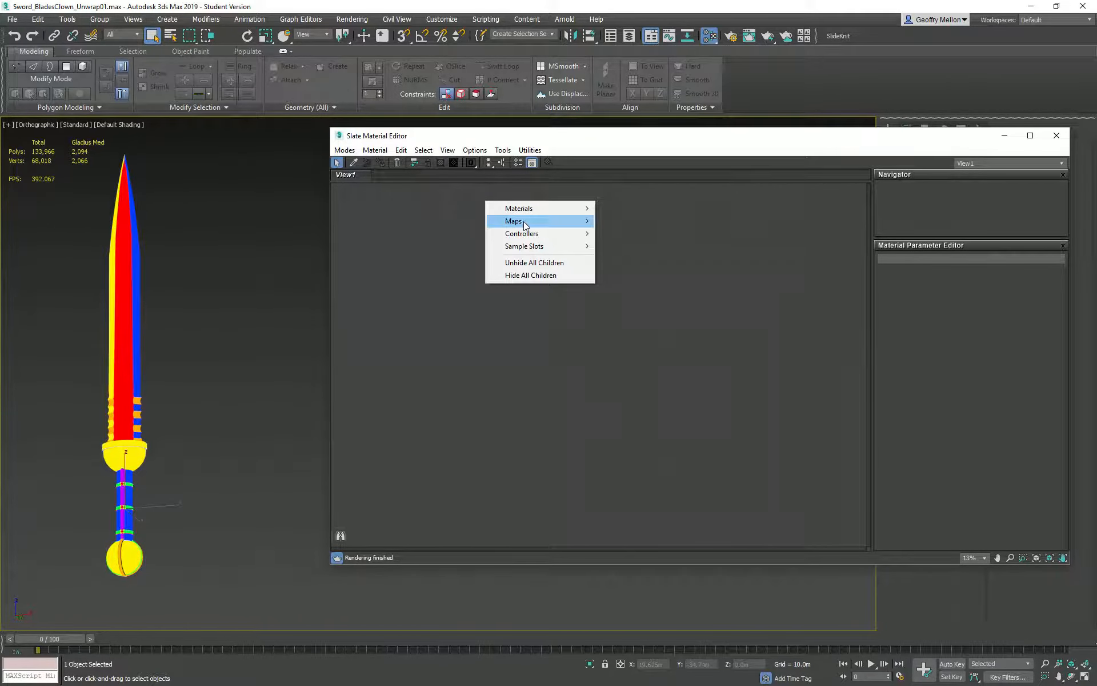
mouse_move(531, 211)
mouse_move(626, 221)
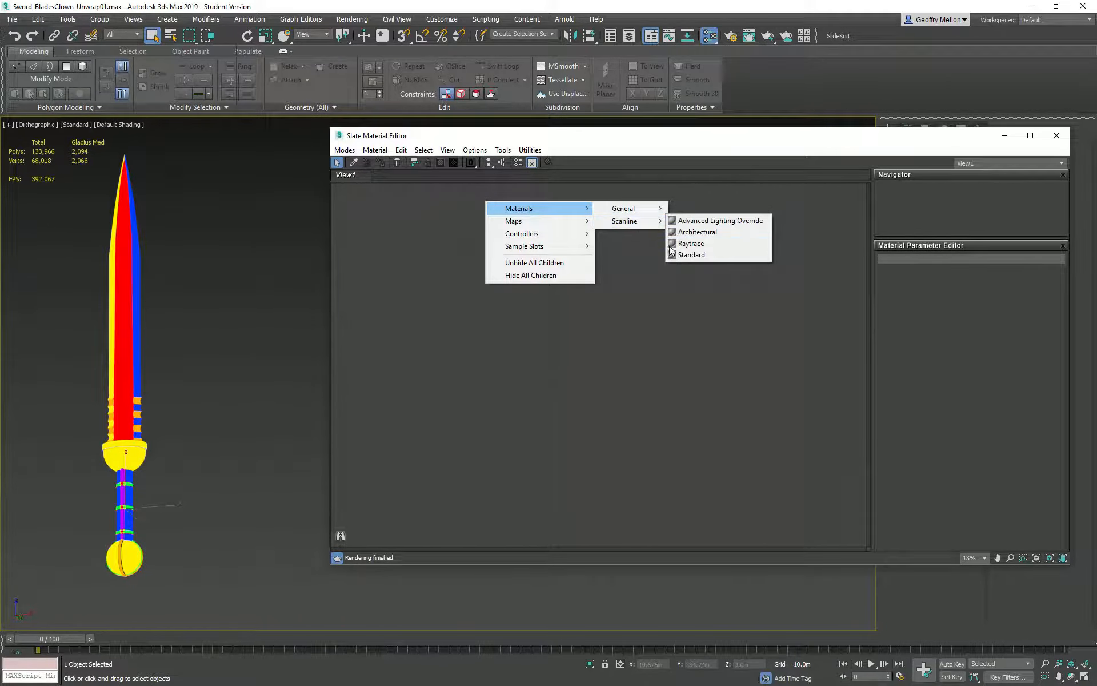
click(710, 255)
double_click(487, 210)
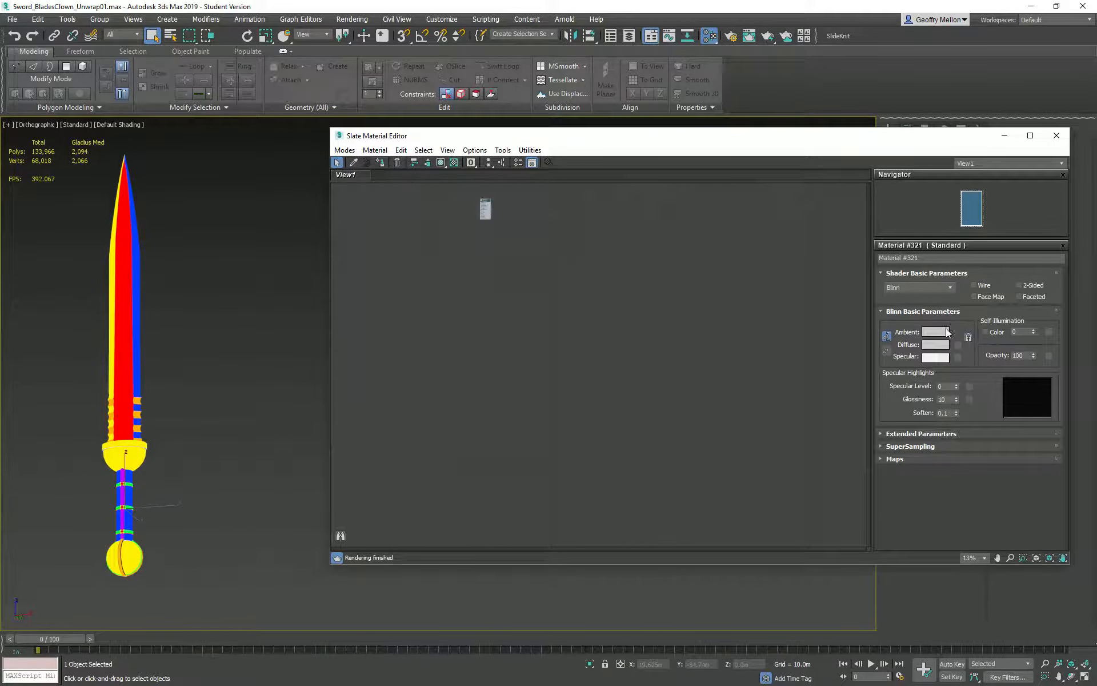
Set the new Standard material's ambient colour to hot pink, with Red 238, Green 0 and Blue 123.
click(946, 334)
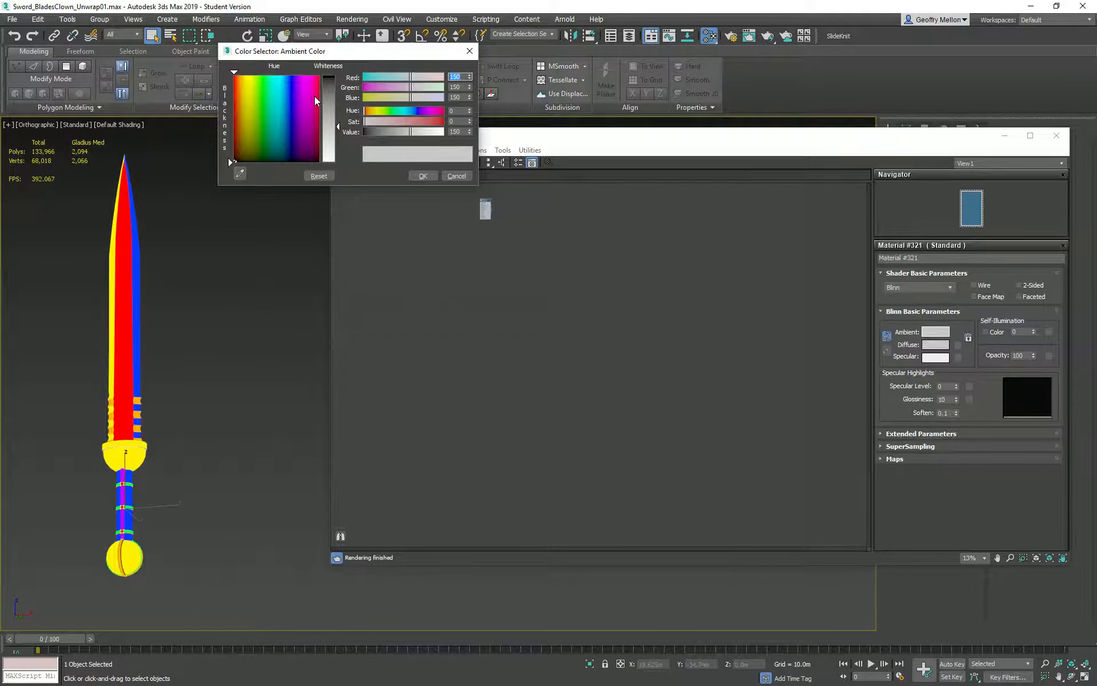
click(313, 81)
drag(339, 127, 340, 90)
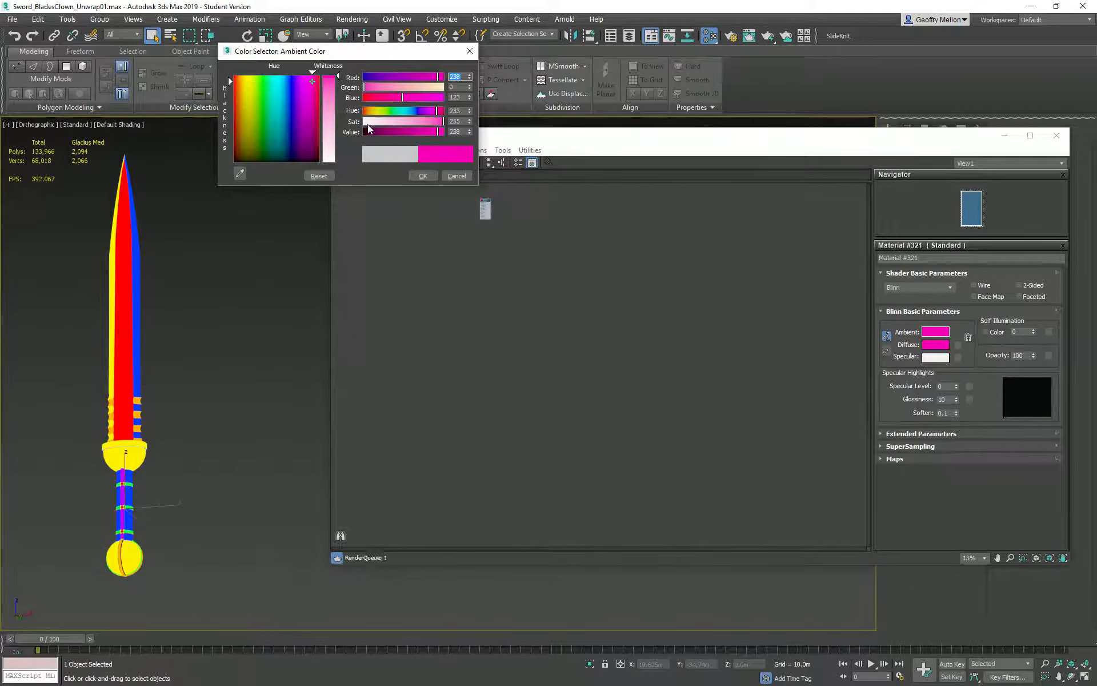
click(423, 175)
Rename the pink Standard material as Pank.
middle_drag(519, 194, 540, 315)
scroll(540, 316, up, 4)
scroll(438, 353, up, 3)
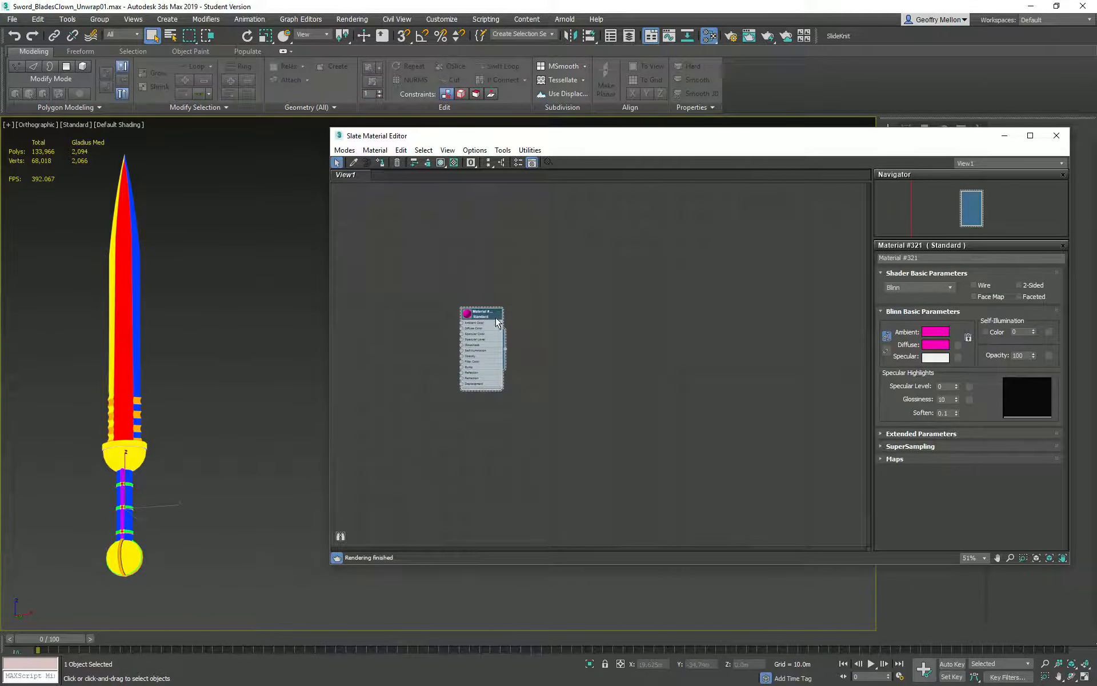
scroll(495, 317, up, 1)
click(942, 258)
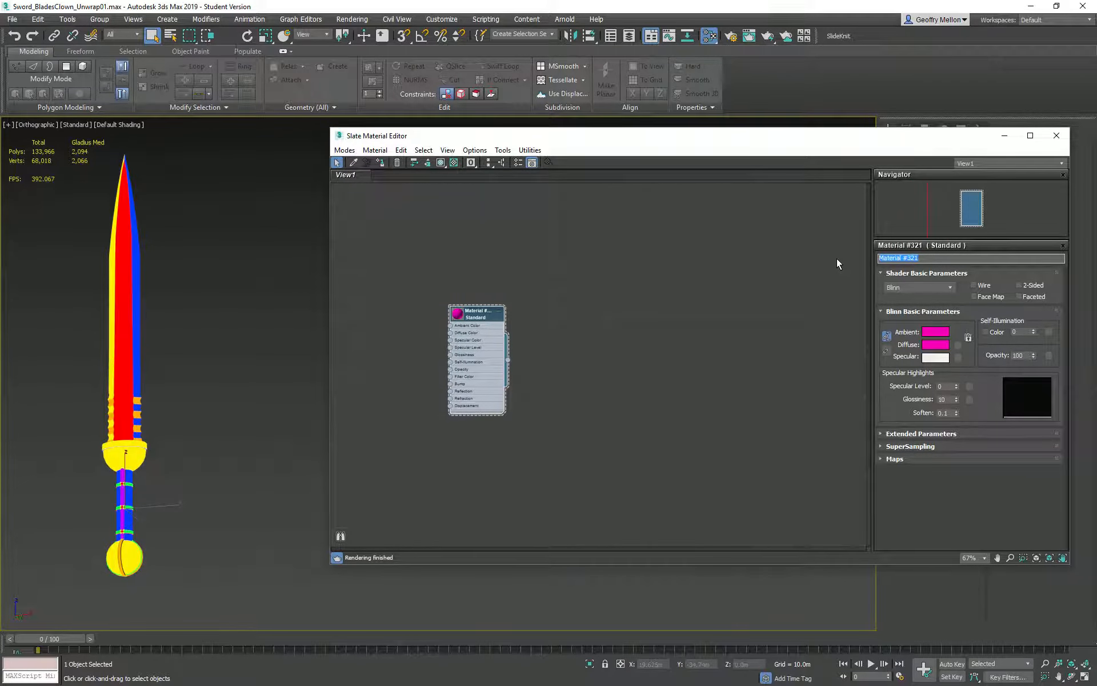
text(PAnk)
key(Return)
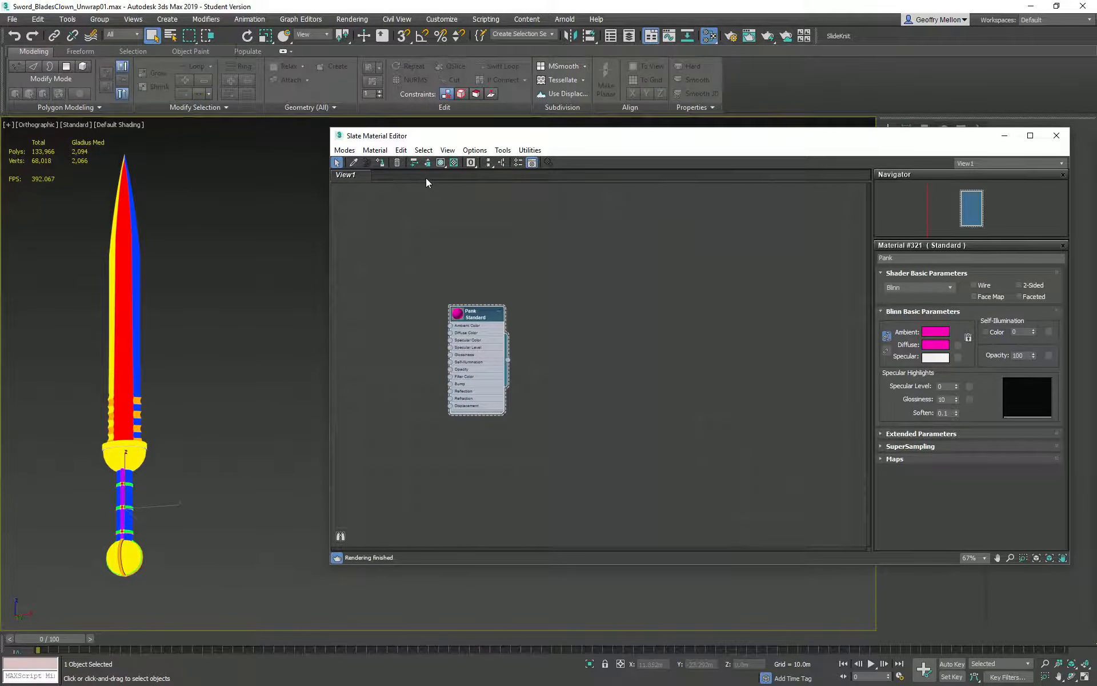
Set the Pank material's diffuse colour to magenta by raising Red and Blue to 255.
click(941, 346)
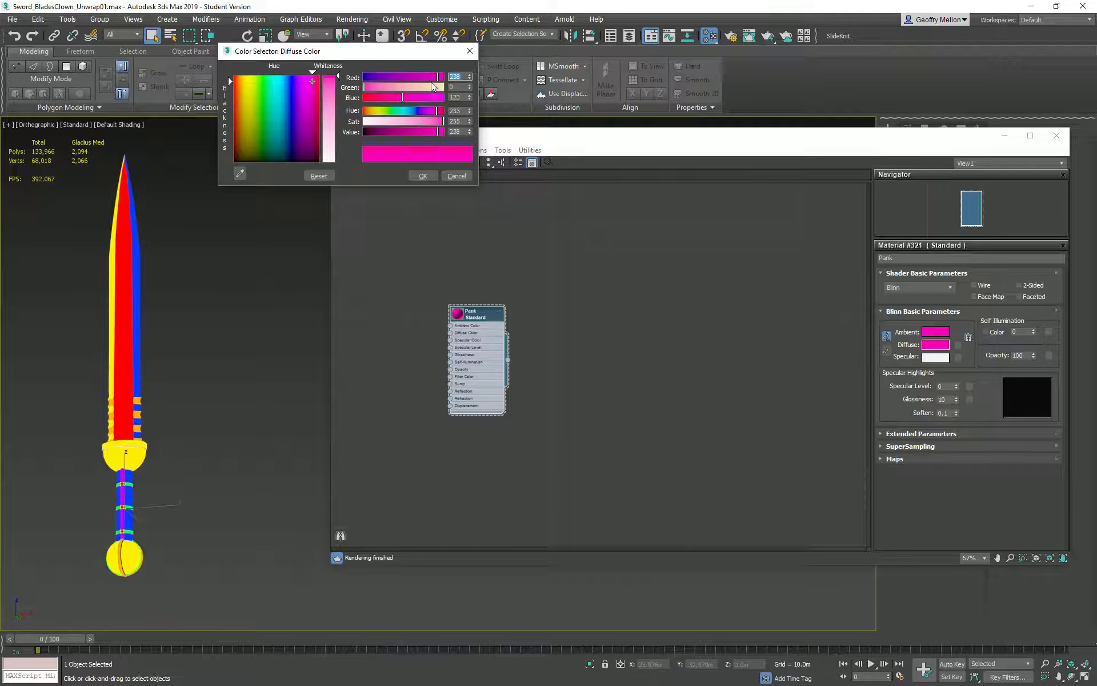
drag(437, 79, 523, 139)
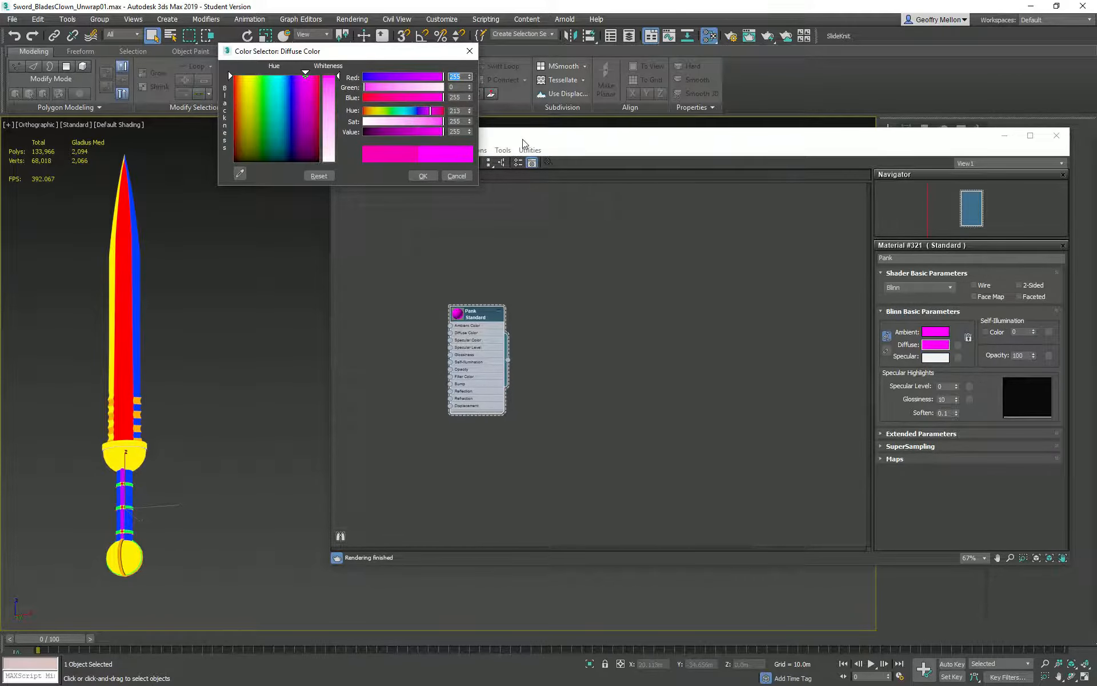
click(423, 176)
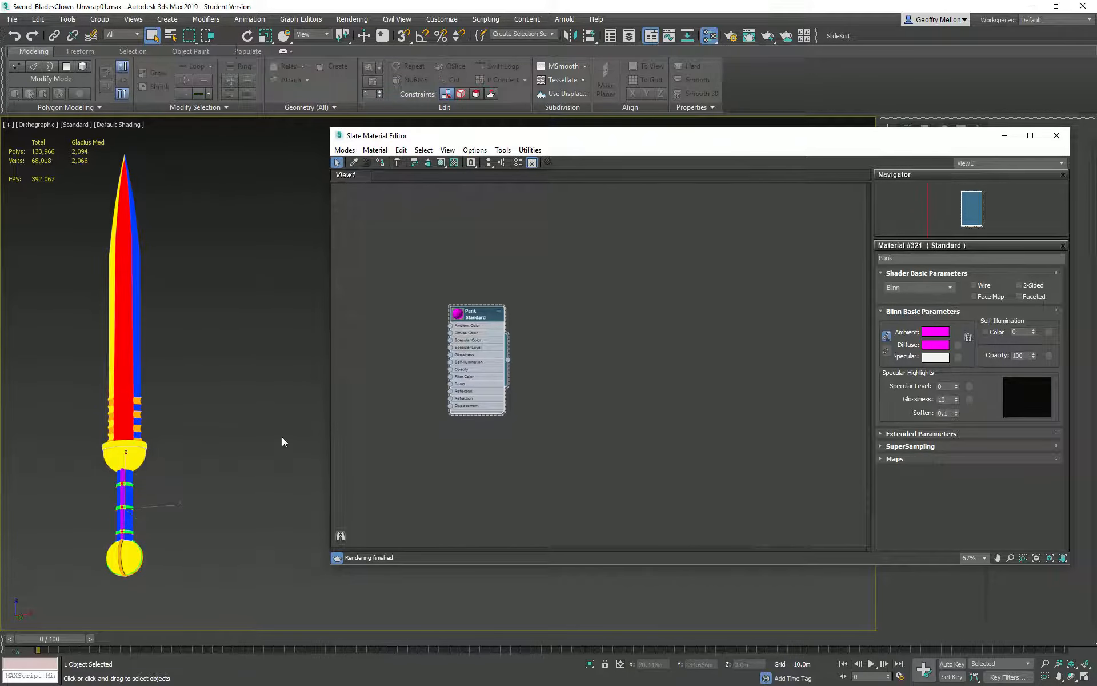
Narrow the Slate Material Editor window to uncover the command panel and show the sword's Editable Poly parameters.
alt+middle_drag(283, 437, 276, 282)
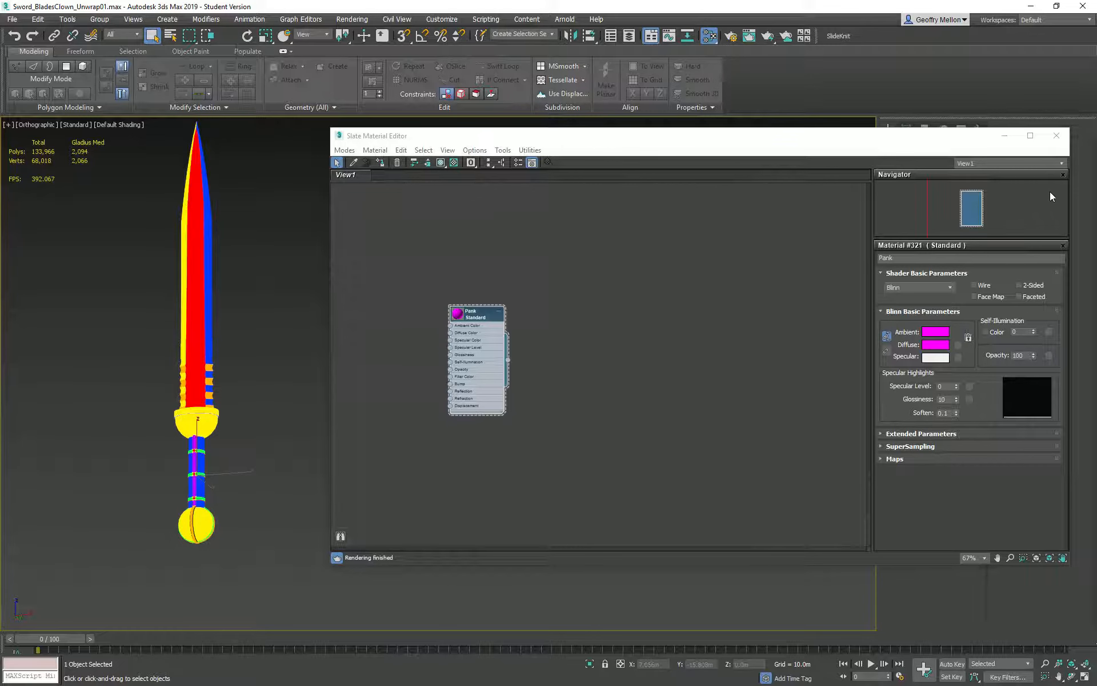
click(1070, 179)
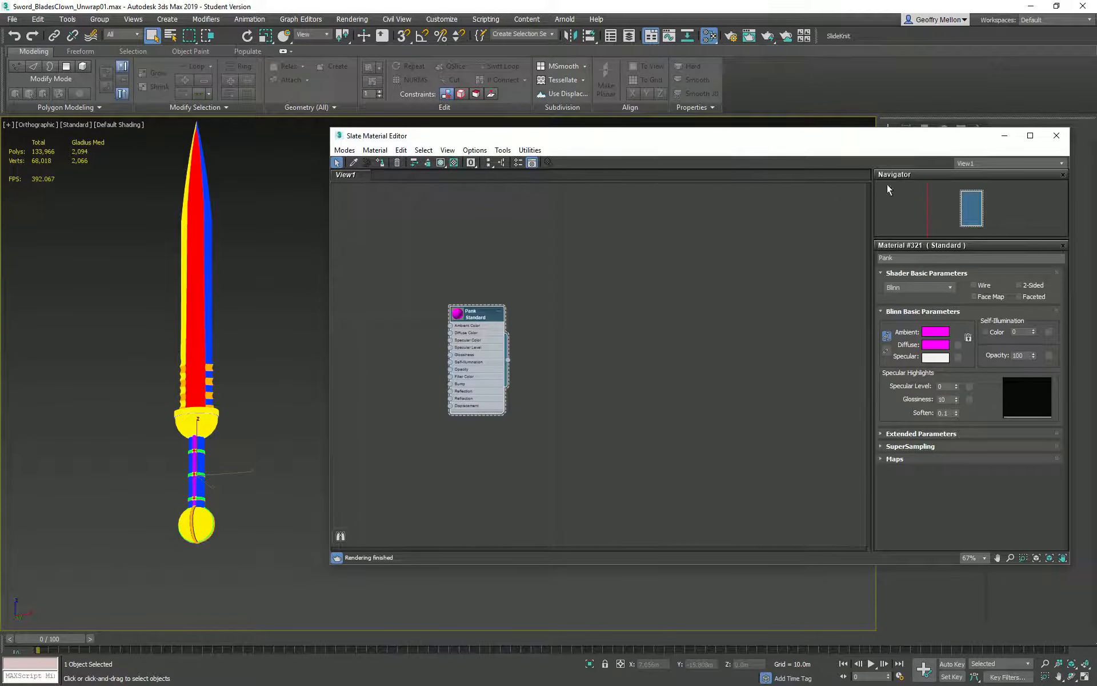
drag(1071, 198, 818, 188)
click(908, 129)
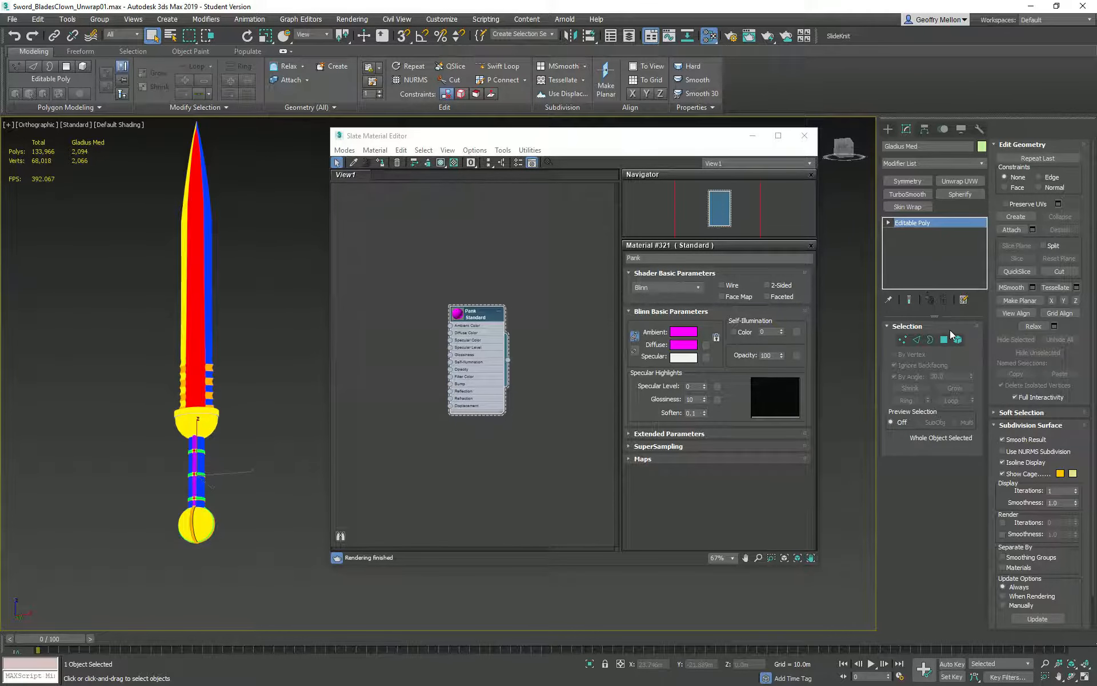
Switch to Polygon level, turn off By Angle and select a single polygon in the middle of the red blade.
click(944, 339)
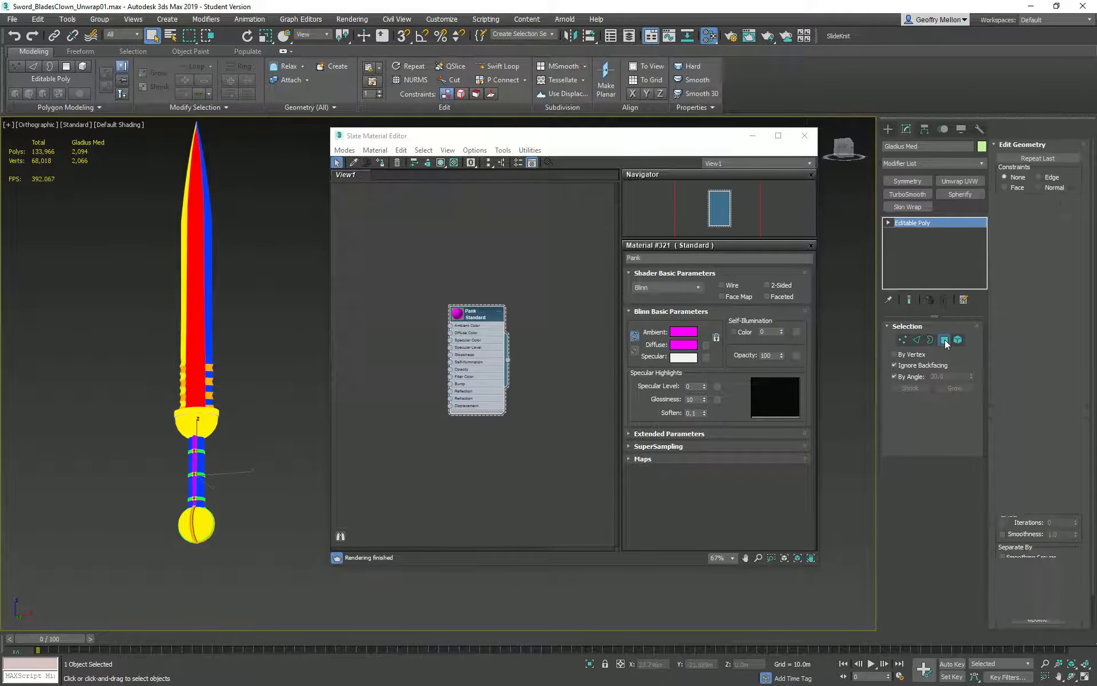
click(199, 338)
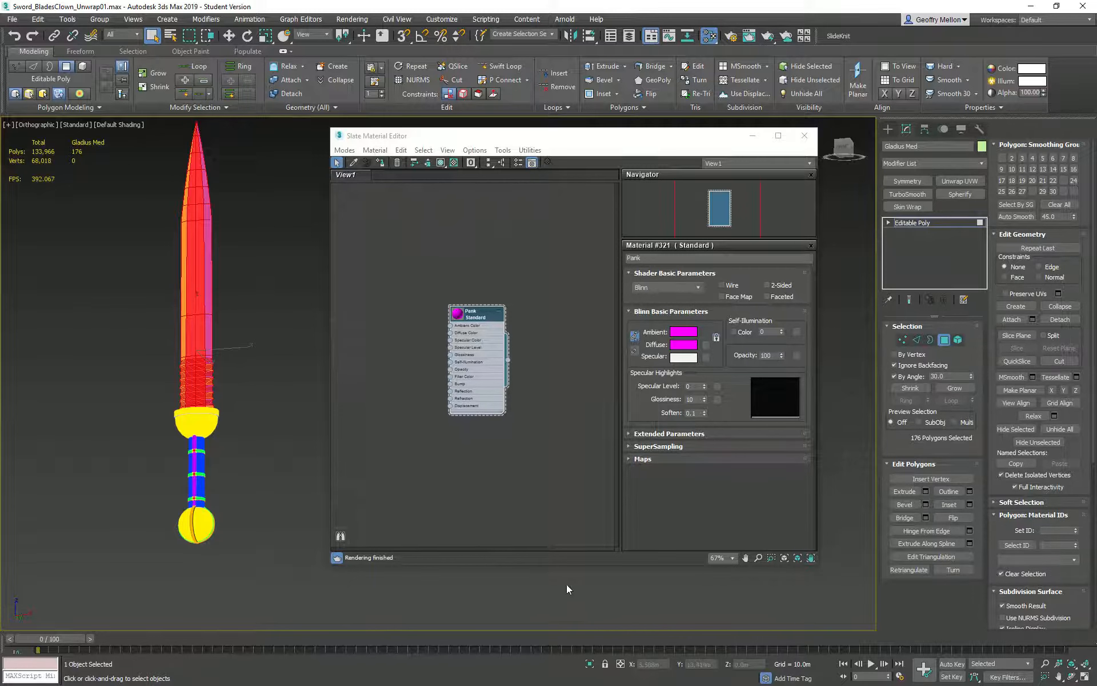
click(911, 378)
click(196, 309)
Assign the Pank material to the selected polygon on the blade.
alt+middle_drag(251, 327, 436, 306)
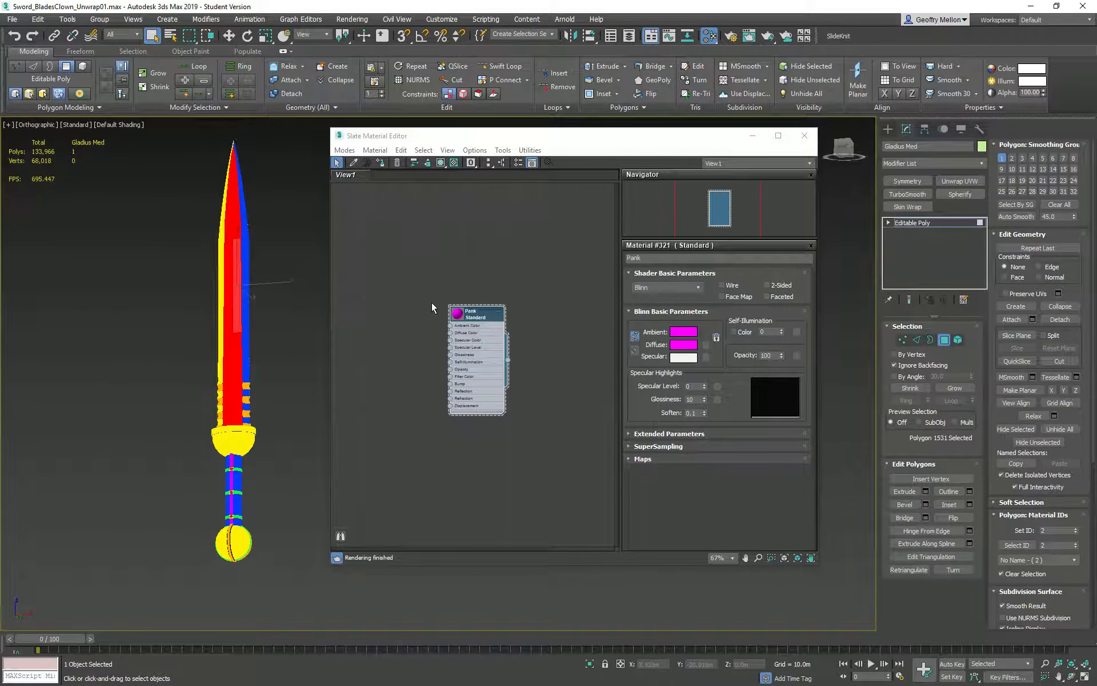
mouse_move(489, 316)
mouse_down()
mouse_move(263, 313)
mouse_move(489, 308)
mouse_up()
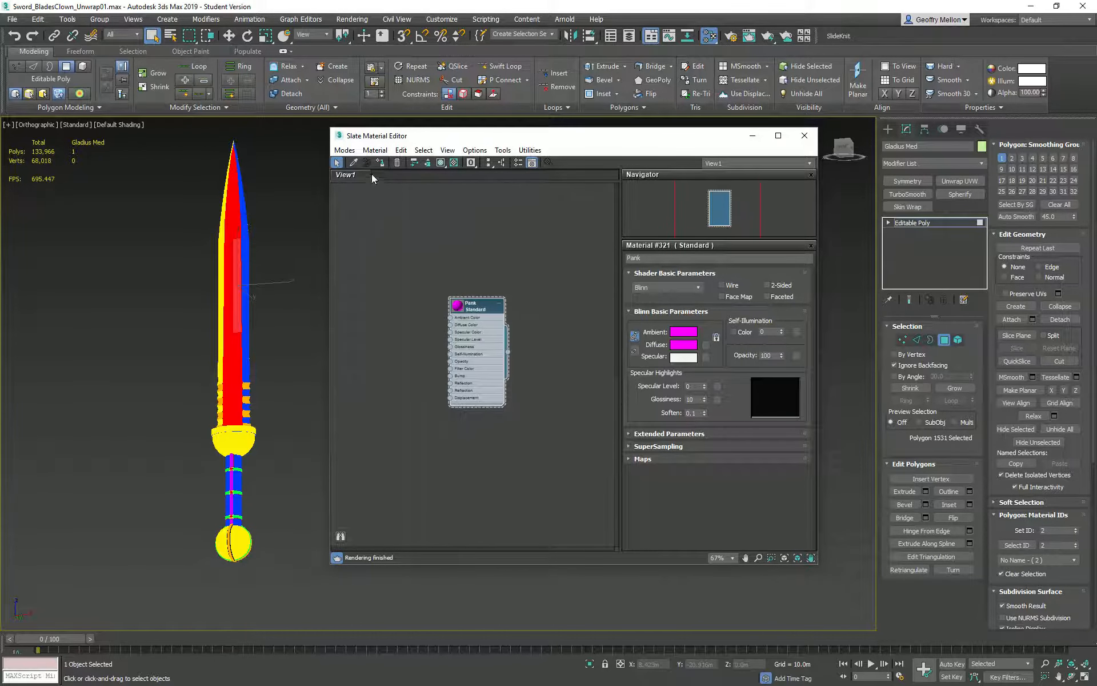
click(379, 163)
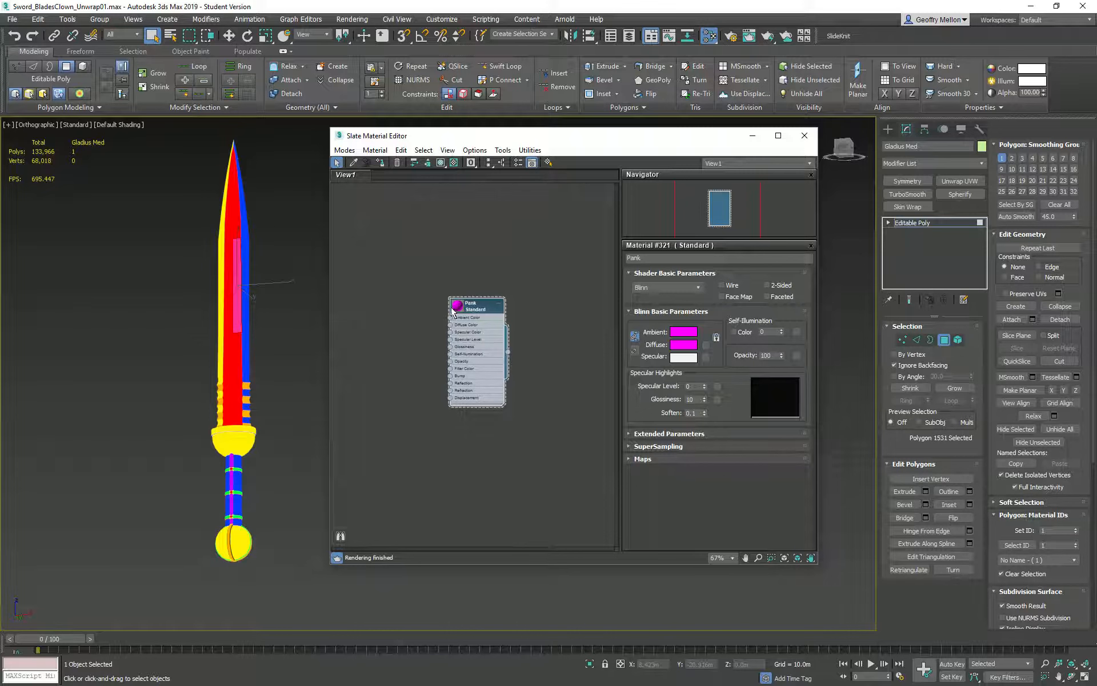
drag(457, 313, 458, 322)
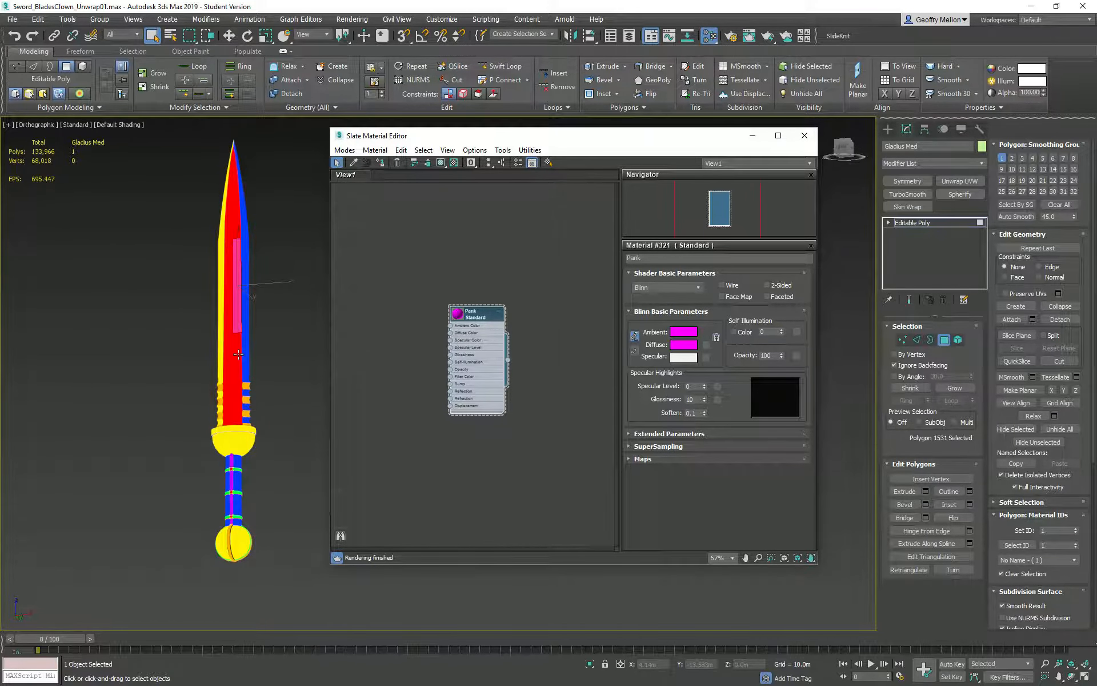
Undo the Pank assignment on the blade polygon, keeping that polygon selected.
click(297, 307)
key(ctrl+z)
key(ctrl+z)
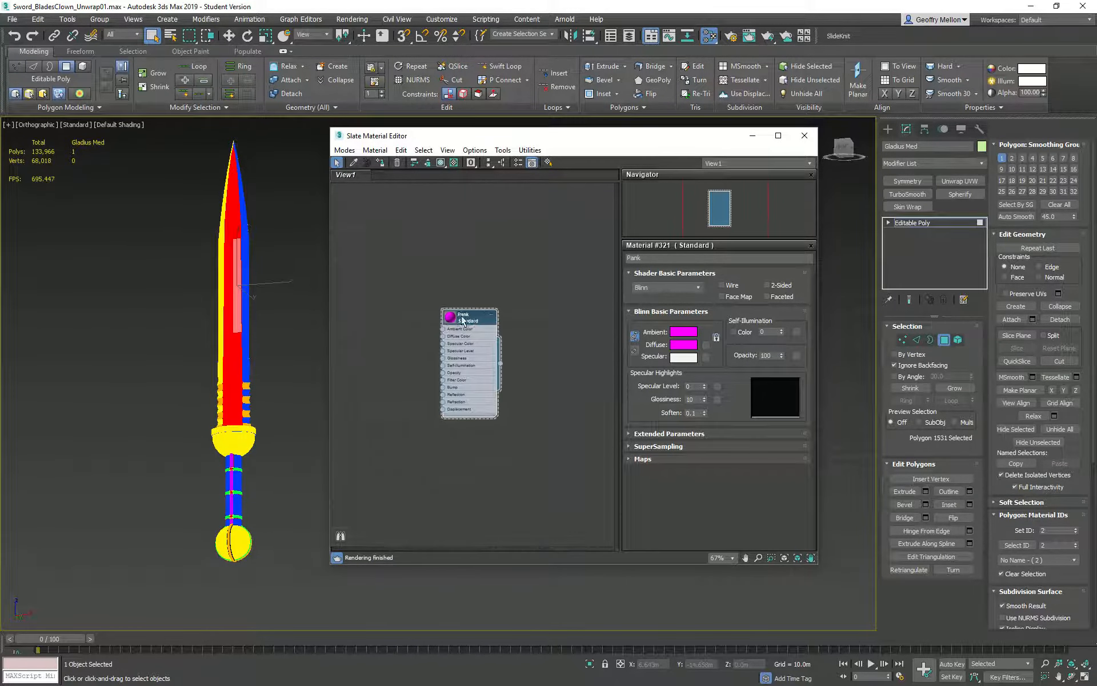
Add the polygon just below to the blade selection and assign the Pank material to both polygons.
mouse_move(461, 319)
mouse_down()
mouse_move(420, 304)
mouse_move(452, 321)
mouse_move(453, 304)
mouse_up()
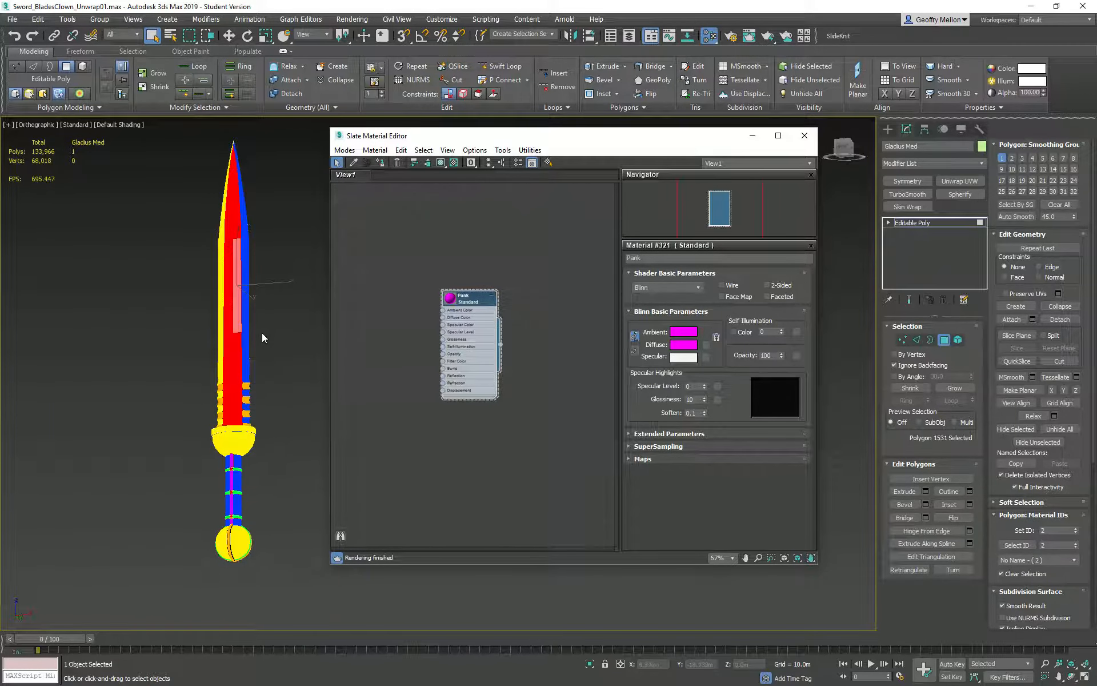
ctrl+click(240, 355)
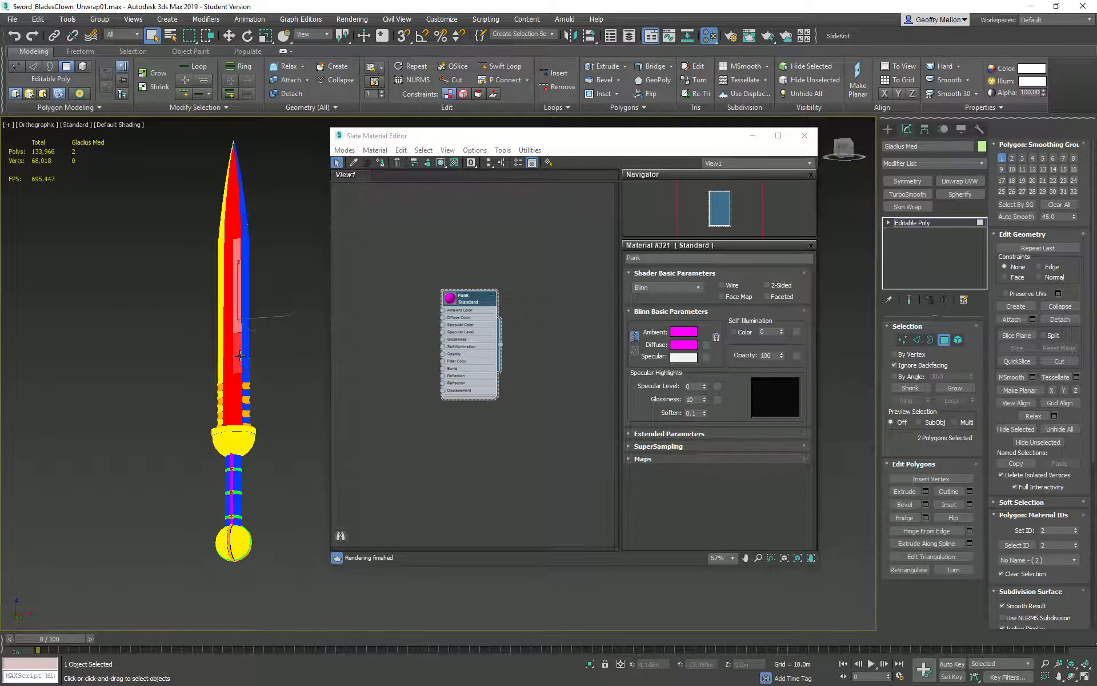
click(382, 164)
Duplicate the Pank node below the original and open the copy's parameters.
middle_drag(549, 293, 527, 283)
shift+click(455, 330)
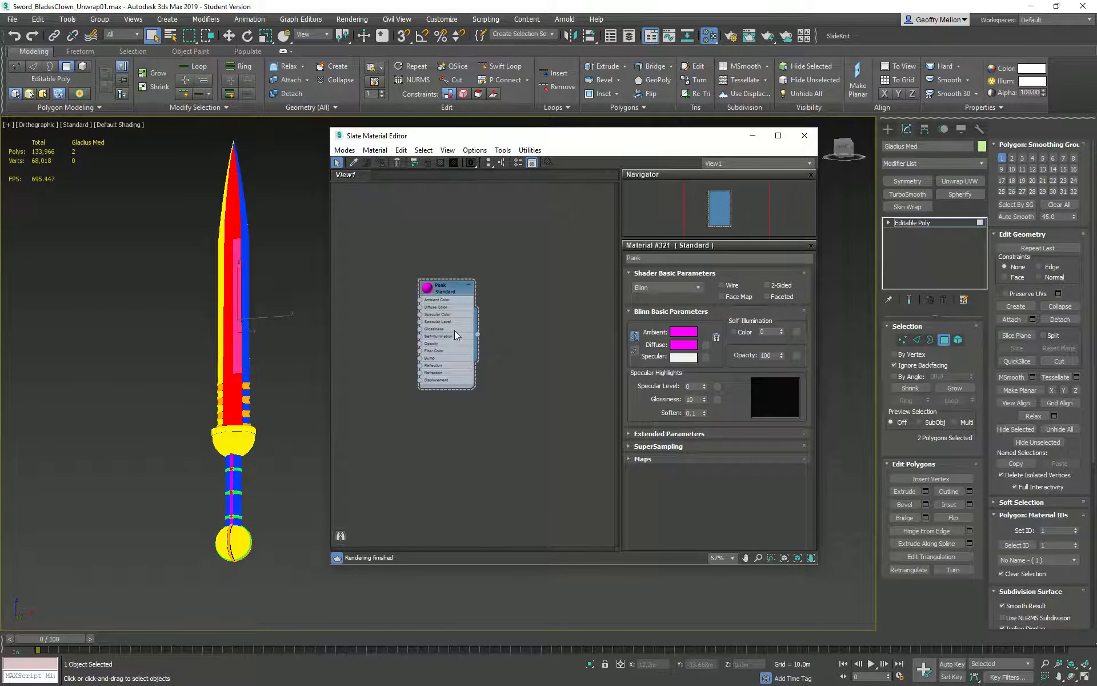
key(w)
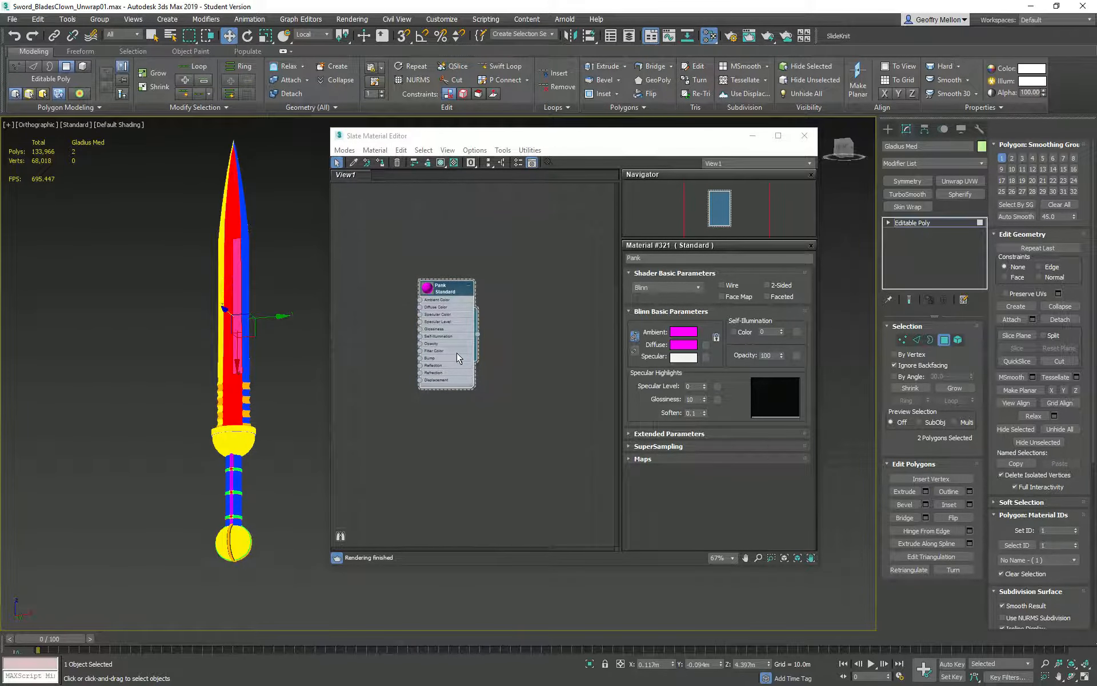
mouse_move(457, 357)
shift+mouse_down()
mouse_move(571, 376)
mouse_move(451, 484)
shift+mouse_up()
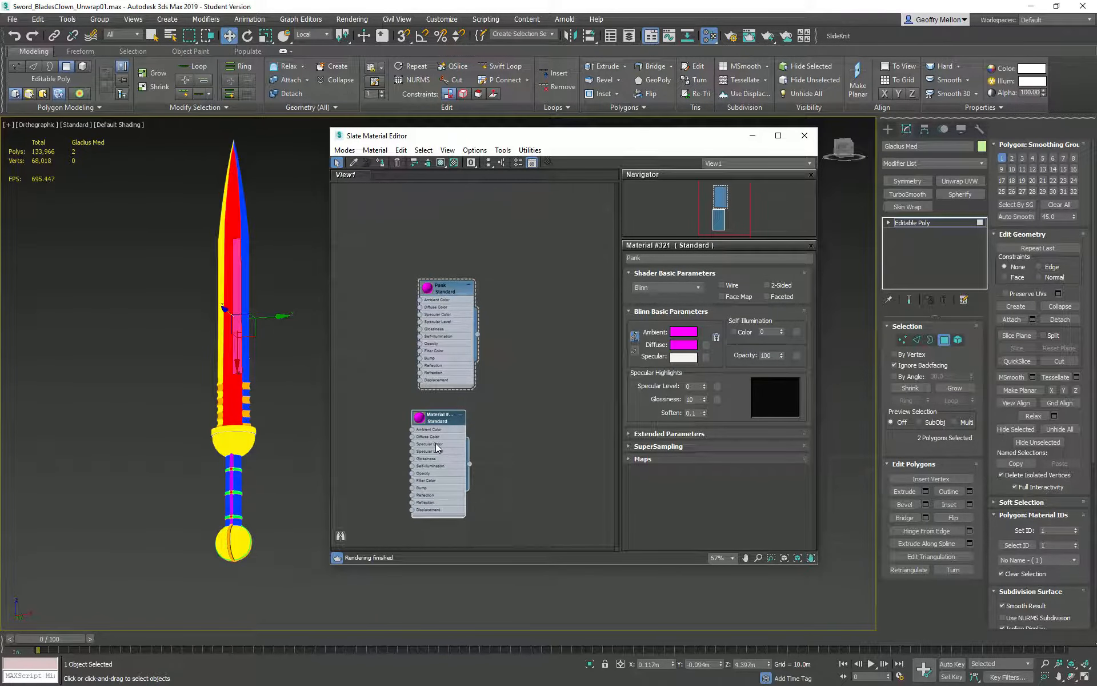
double_click(437, 443)
double_click(451, 355)
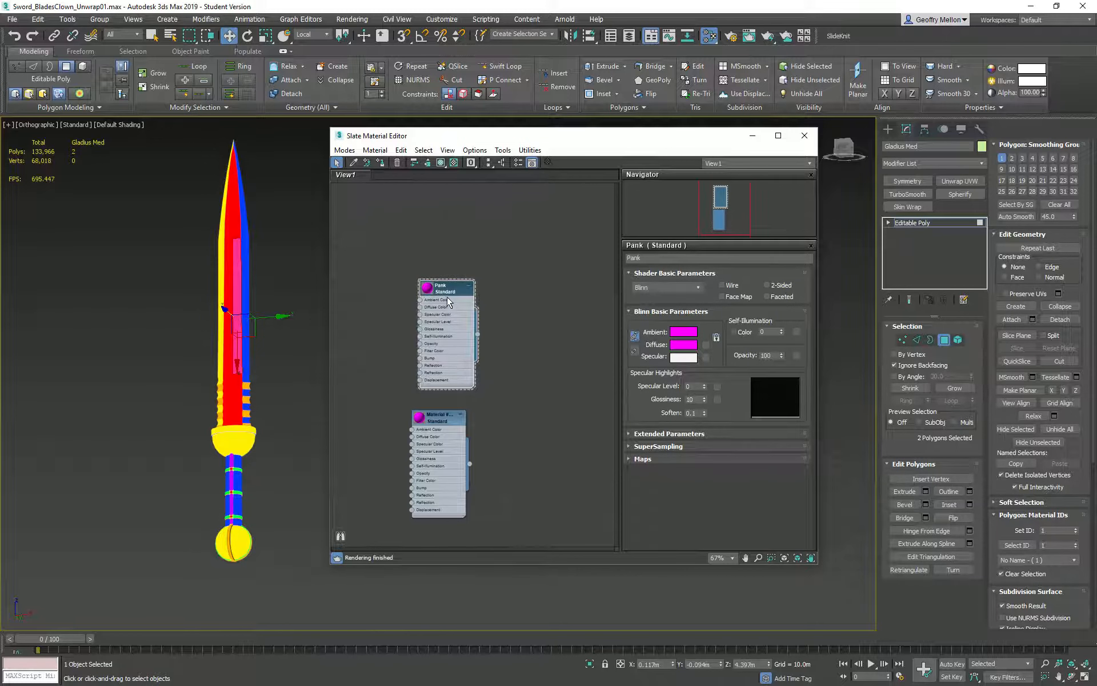
double_click(434, 423)
Rename the copied material as Blunk.
click(676, 259)
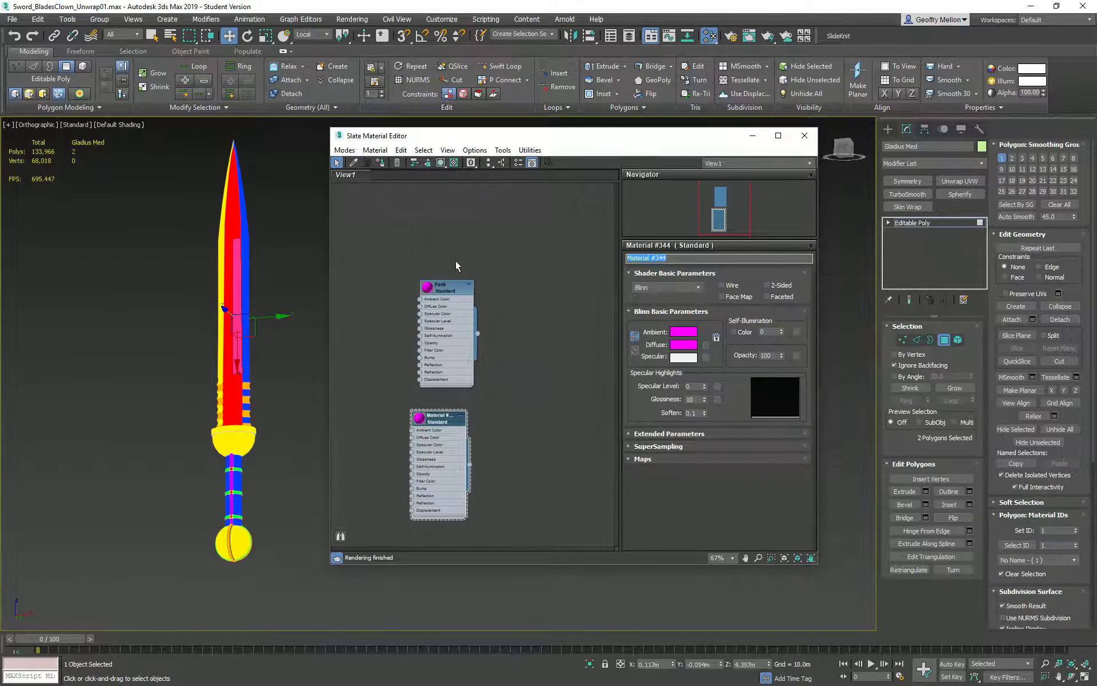
text(BLunk)
click(632, 262)
key(BackSpace)
text(lunk)
Change the Blunk material's ambient colour from magenta to purple by lowering its Red value.
click(693, 333)
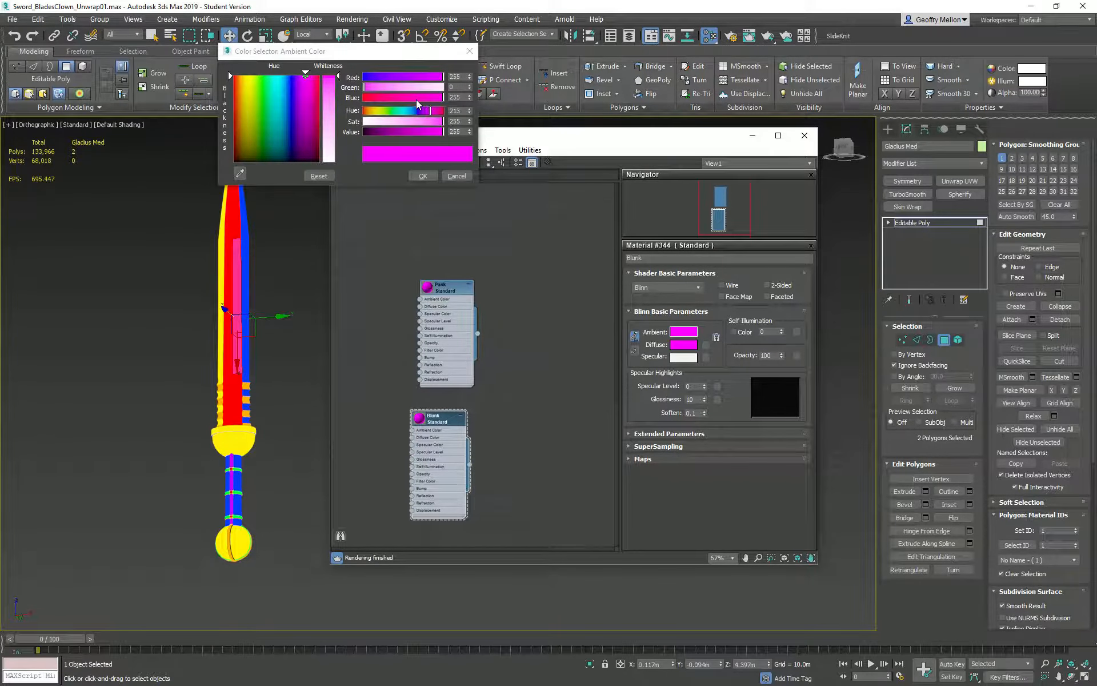
click(443, 77)
drag(443, 77, 410, 82)
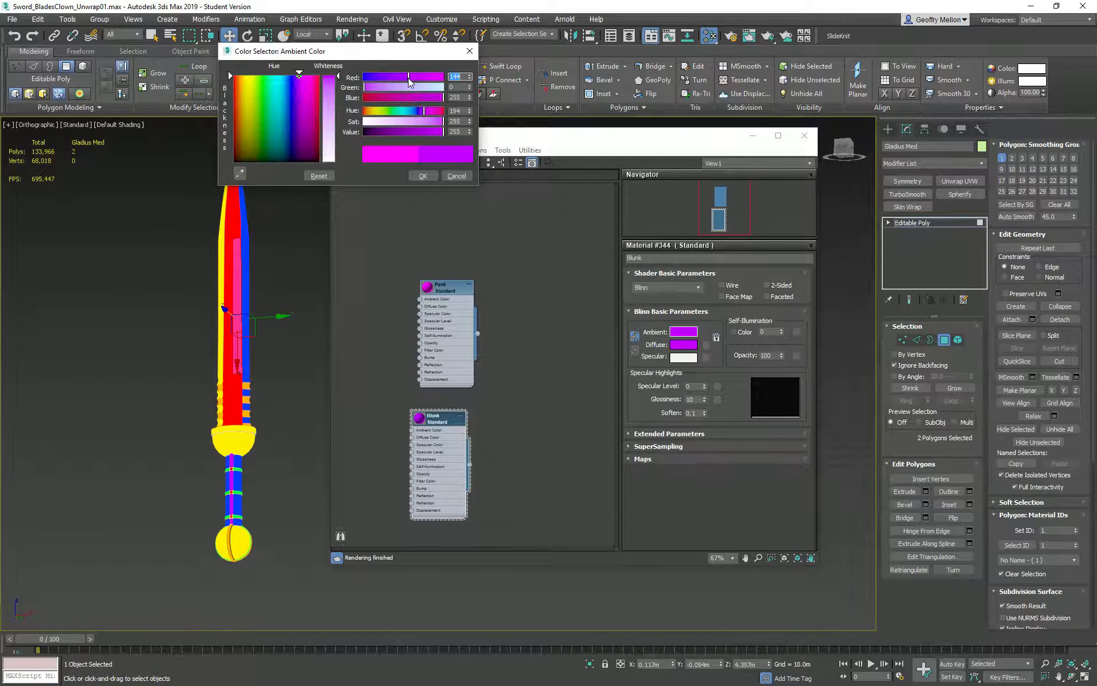
drag(409, 81, 404, 84)
click(423, 175)
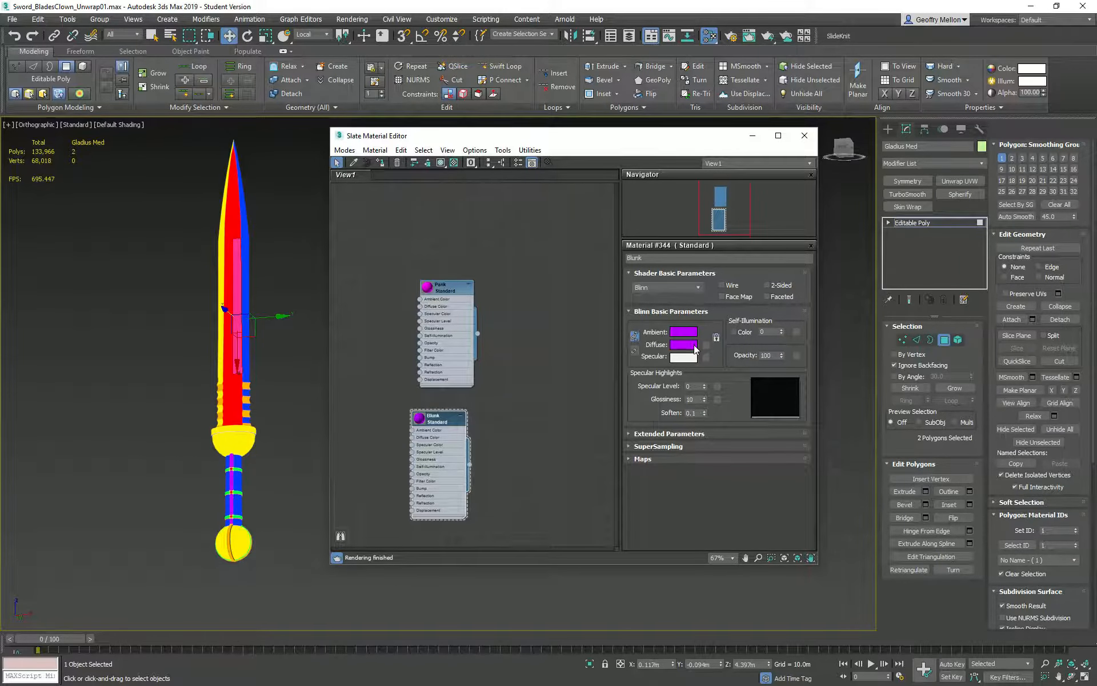
Select a polygon on the upper part of the blade and assign the Blunk material to it.
click(225, 208)
click(381, 163)
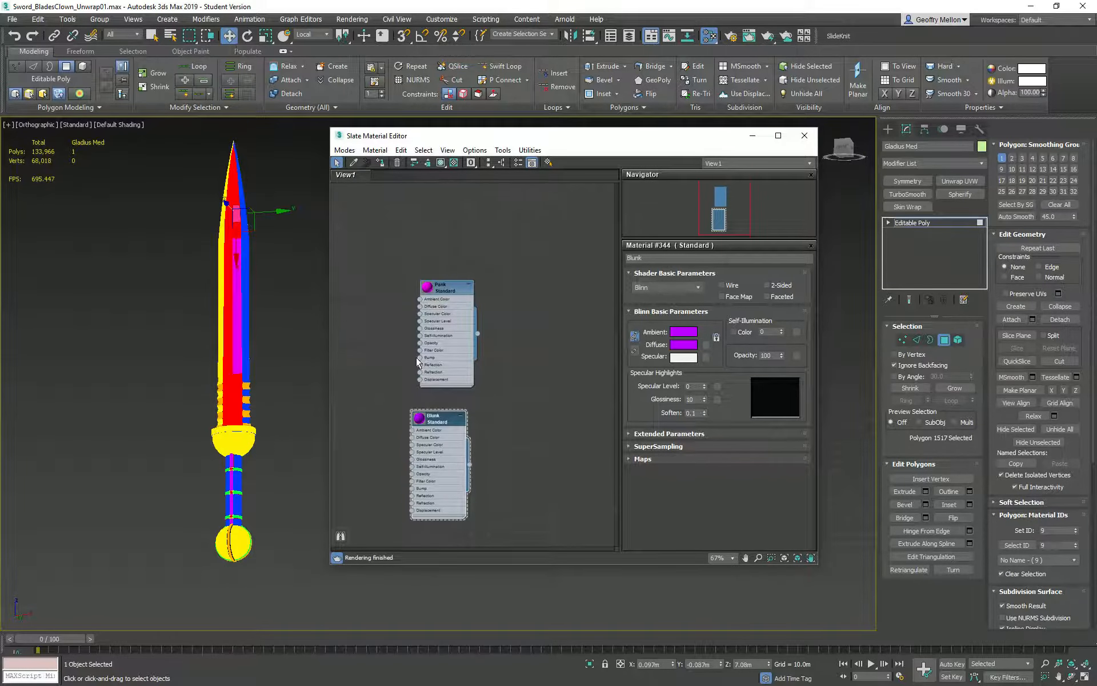
Clear the polygon selection on the blade and delete the Pank and Blunk nodes from the material view.
click(317, 287)
middle_drag(291, 265, 207, 264)
scroll(210, 263, down, 2)
drag(396, 240, 555, 549)
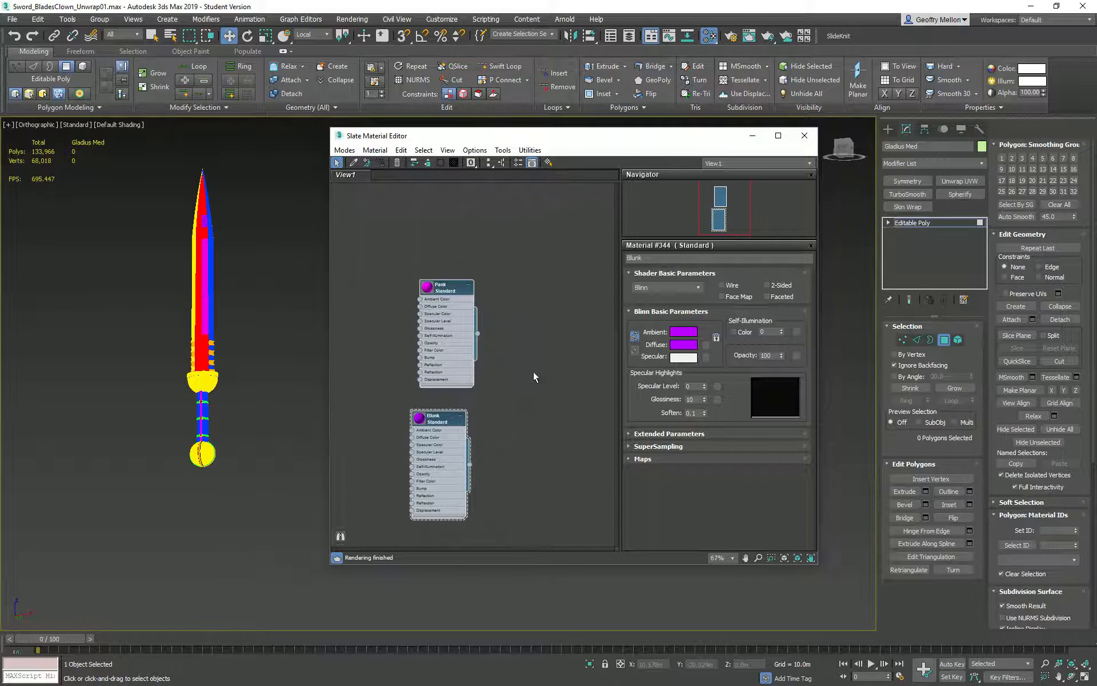
scroll(534, 321, down, 2)
middle_drag(533, 315, 434, 317)
scroll(435, 317, down, 1)
middle_drag(414, 272, 502, 248)
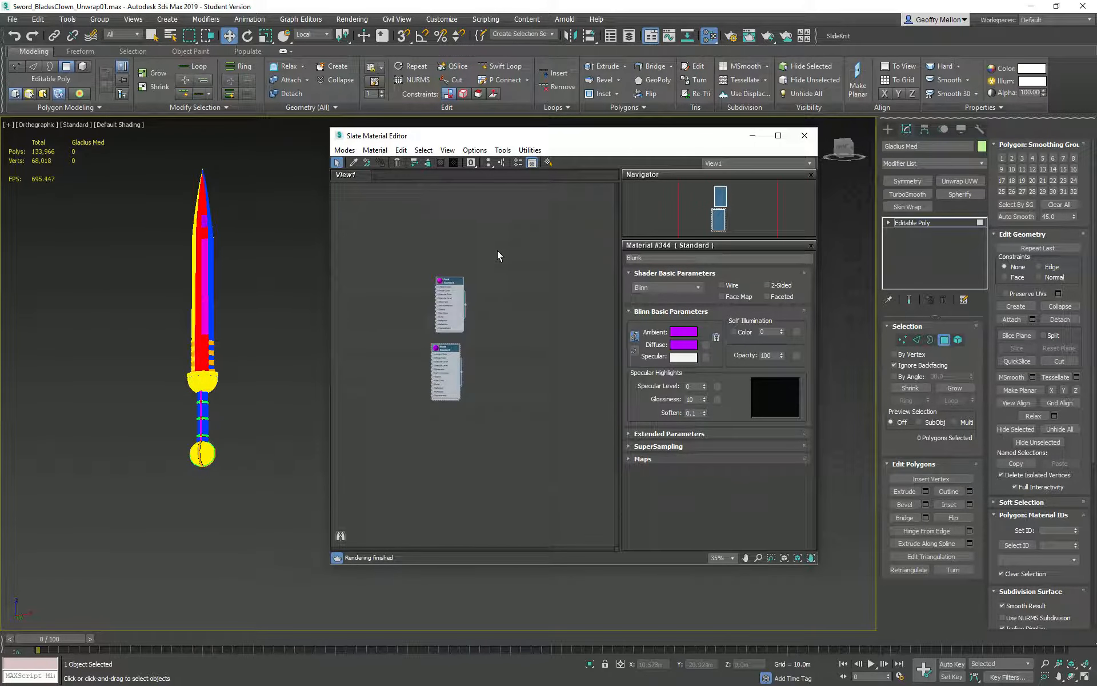
key(Delete)
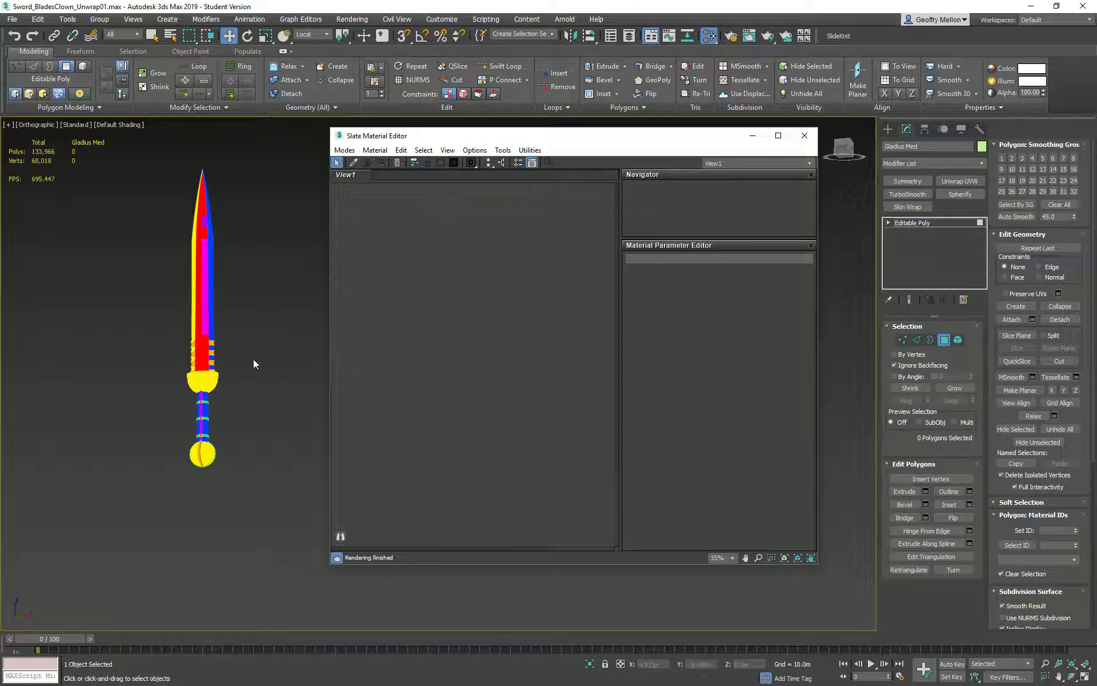
Leave polygon sub-object editing and load the sword's Multi/Sub-Object material into the editor by picking it from the model.
click(944, 340)
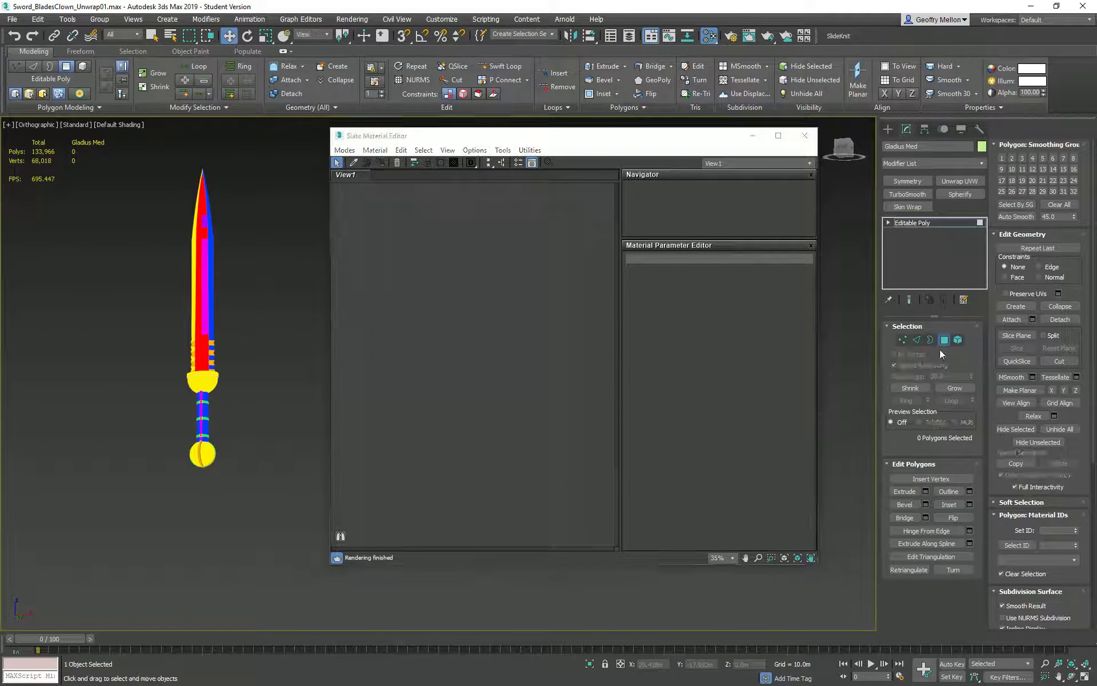
click(353, 163)
click(210, 240)
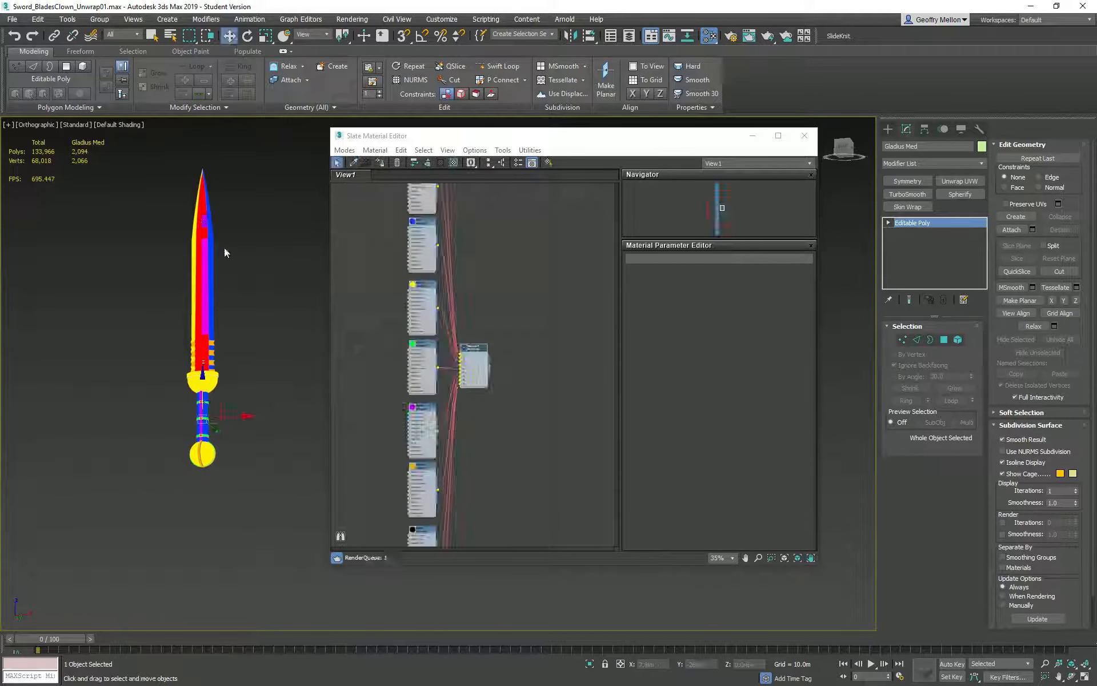
Examine the sub-material nodes connected to the sword's Multi/Sub-Object material, including the Blunk, Purple, Pank and Red ones.
scroll(484, 355, up, 5)
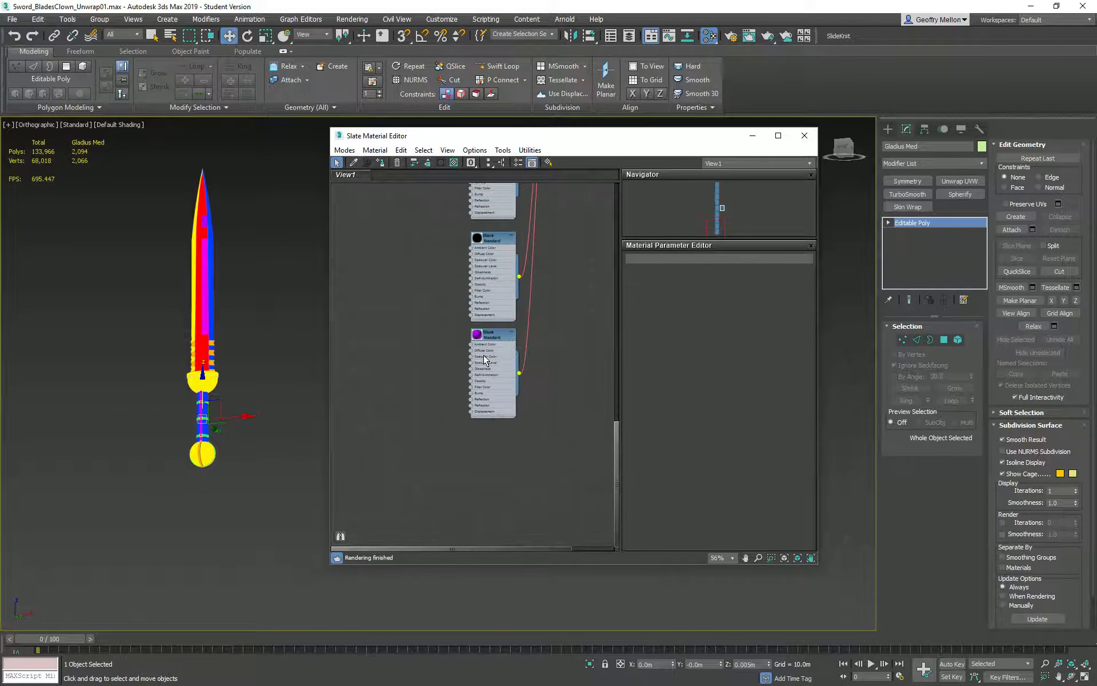
scroll(514, 306, up, 1)
scroll(523, 266, down, 4)
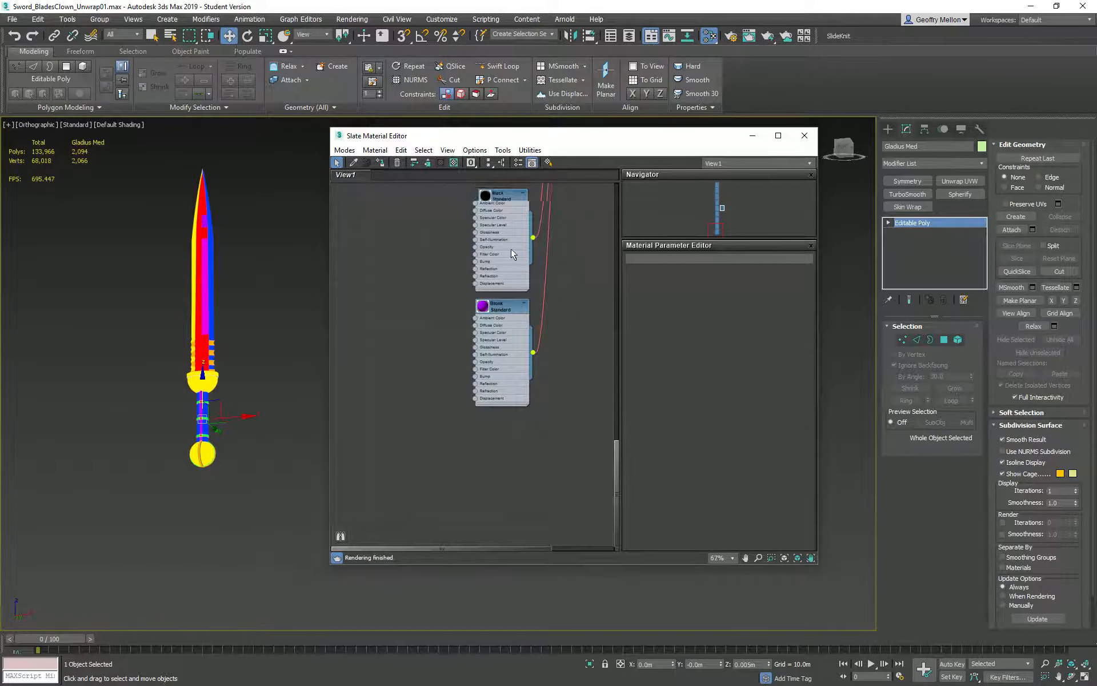
middle_drag(512, 252, 461, 293)
scroll(460, 293, up, 4)
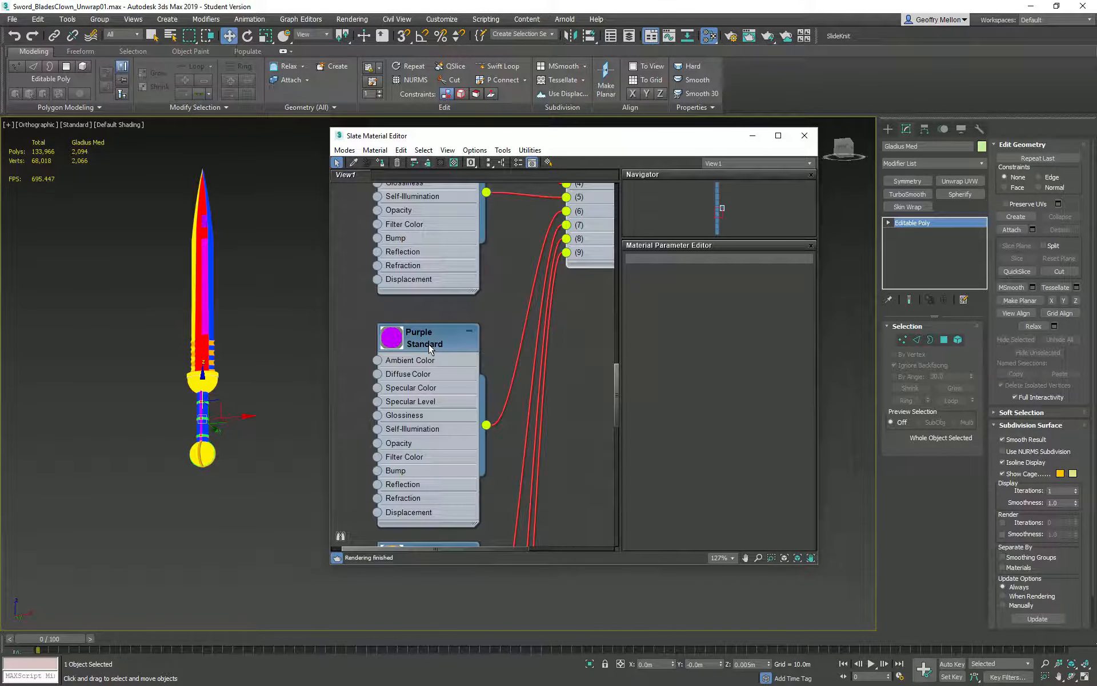
scroll(437, 280, down, 6)
middle_drag(459, 226, 468, 439)
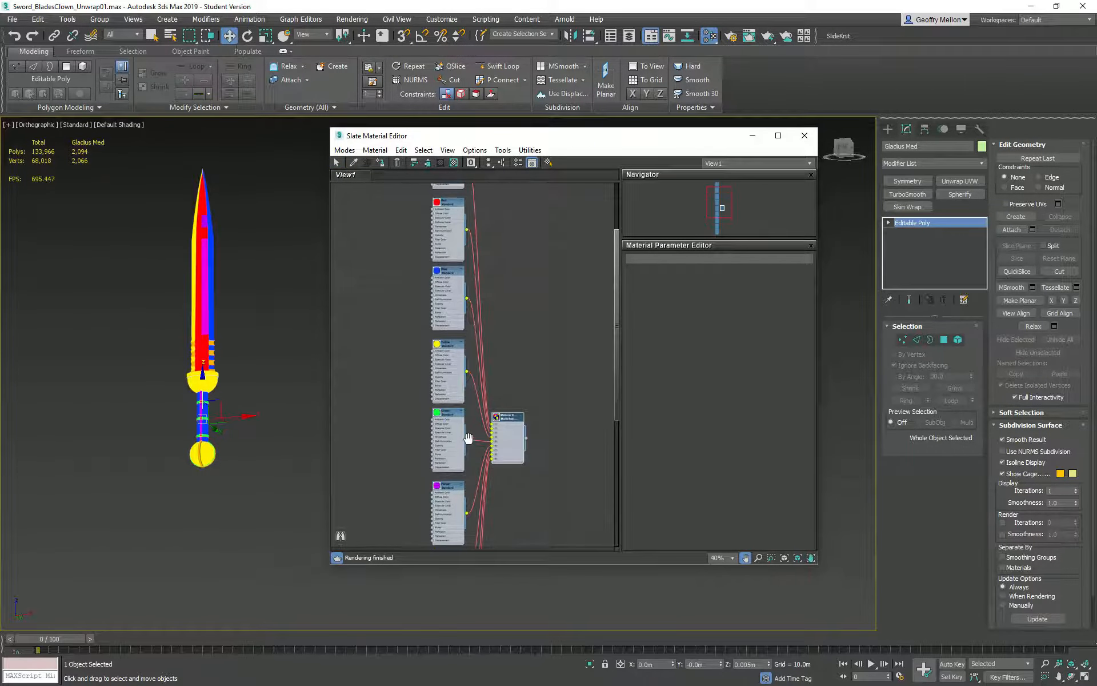
middle_drag(464, 255, 471, 422)
scroll(434, 337, up, 6)
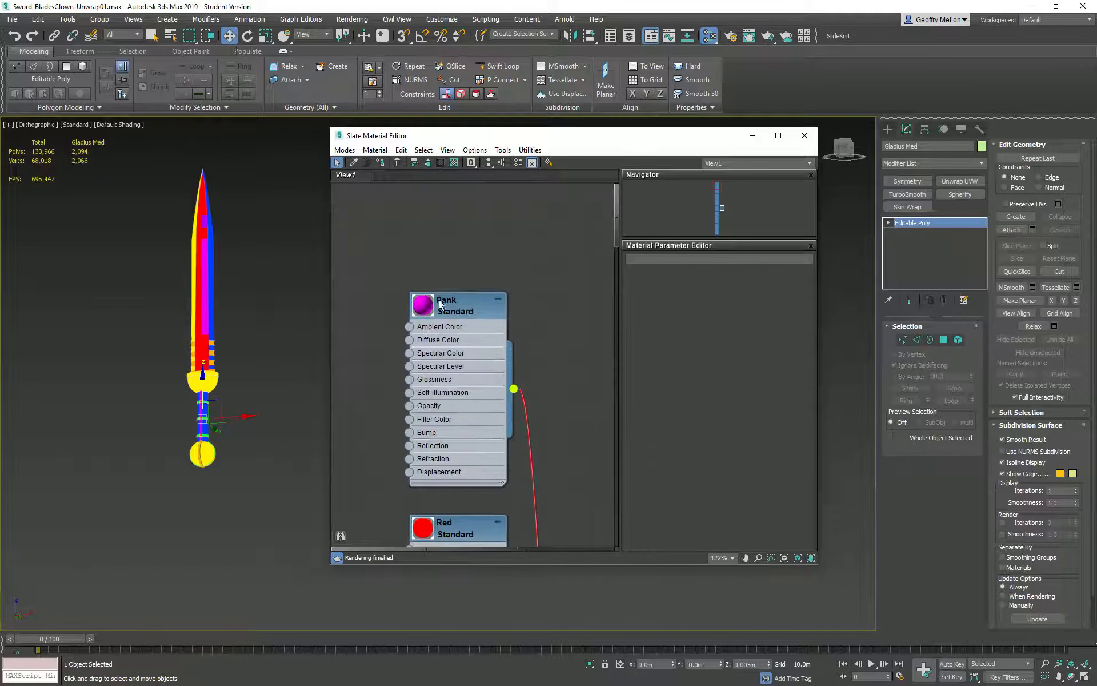
scroll(472, 309, down, 2)
alt+middle_drag(244, 303, 277, 299)
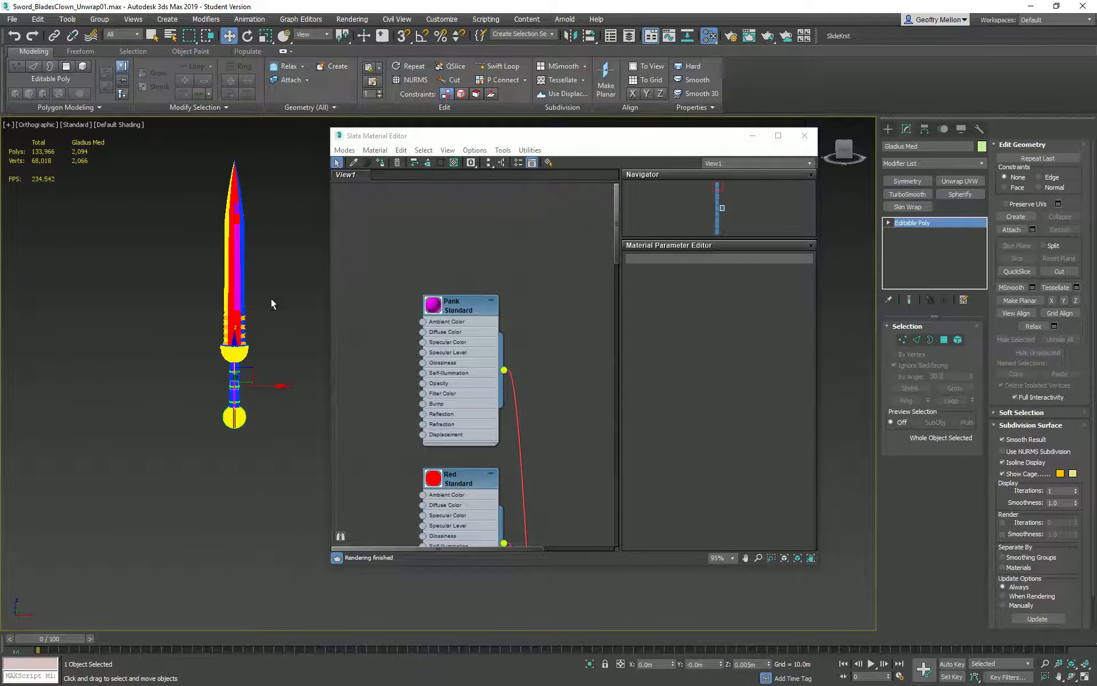
middle_drag(504, 370, 509, 305)
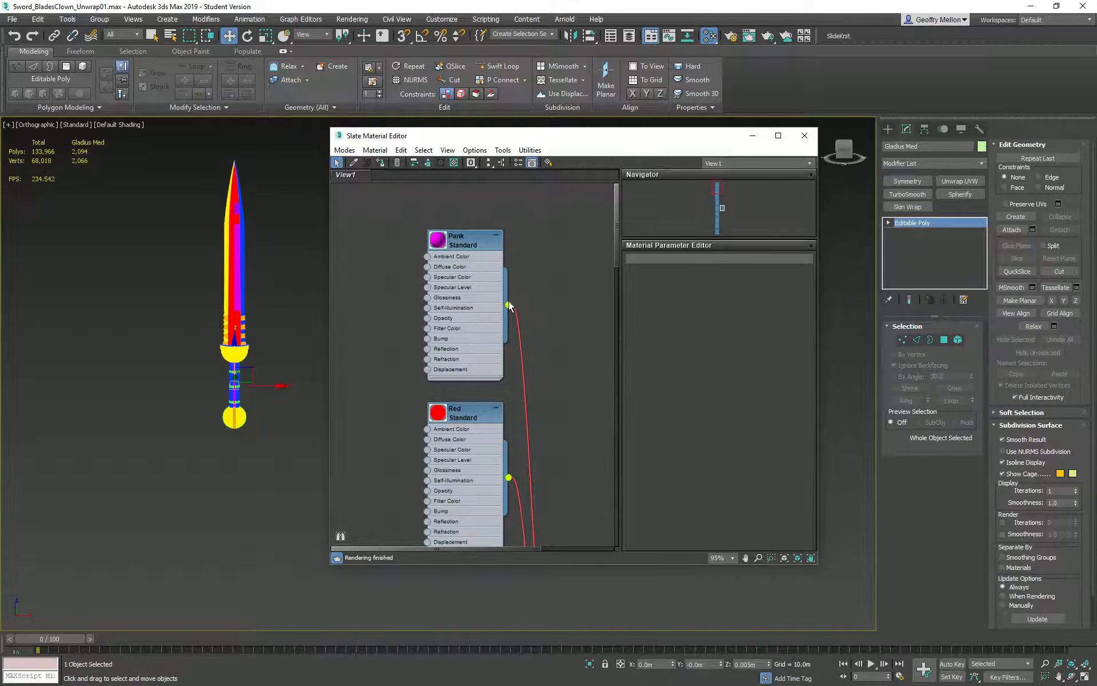
Move the Multi/Sub-Object node farther away from the column of Standard materials to inspect its nine connections.
scroll(554, 349, down, 4)
middle_drag(573, 432, 430, 297)
scroll(430, 297, down, 7)
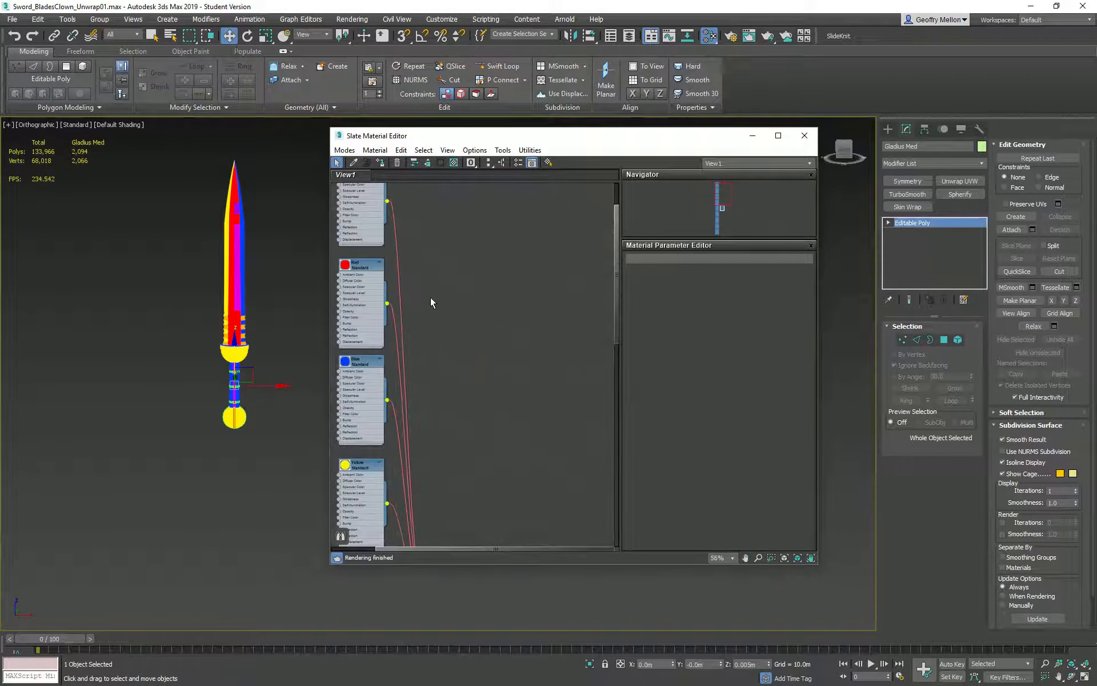
middle_drag(478, 392, 544, 249)
drag(523, 340, 617, 327)
scroll(600, 298, down, 1)
middle_drag(599, 298, 484, 229)
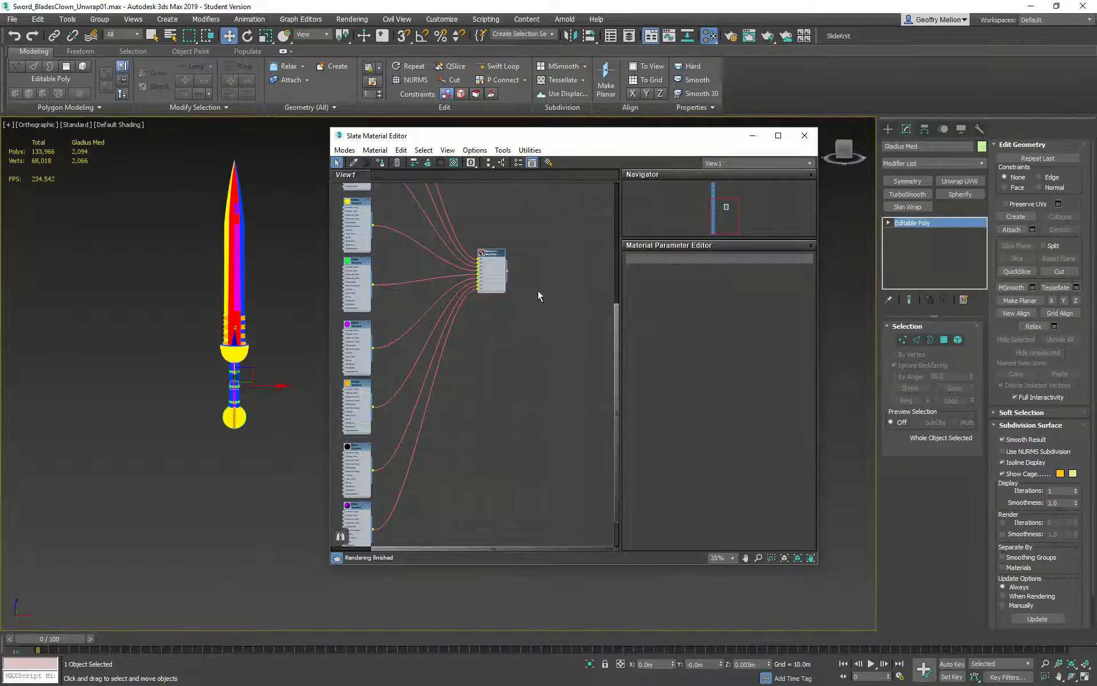
scroll(472, 293, up, 6)
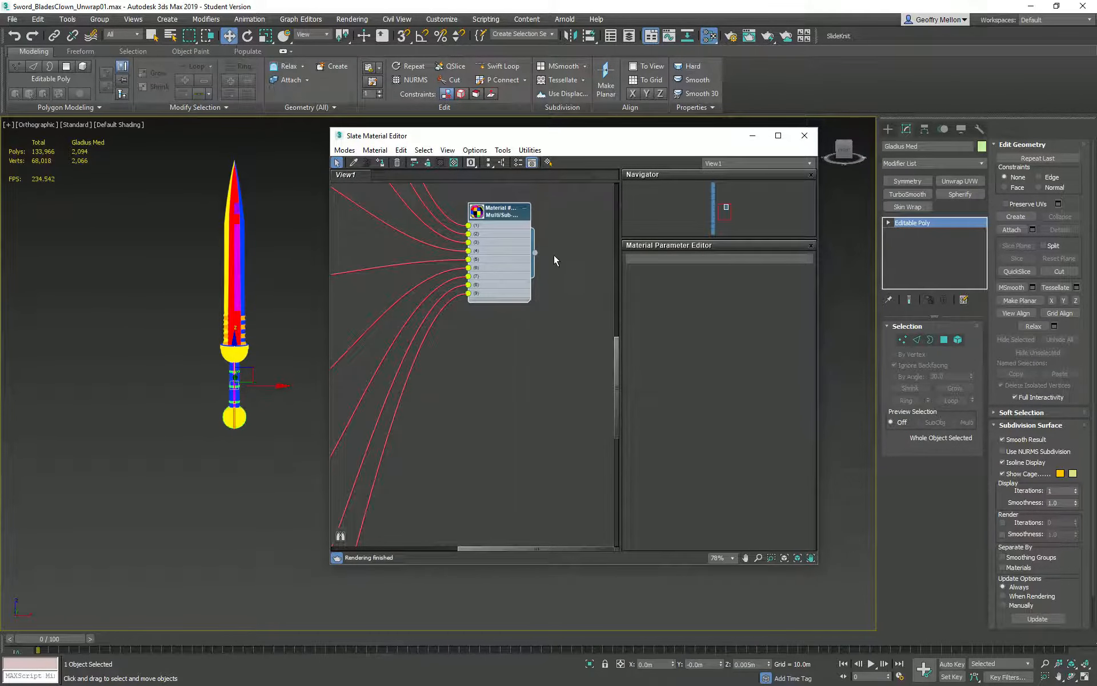
scroll(537, 331, down, 10)
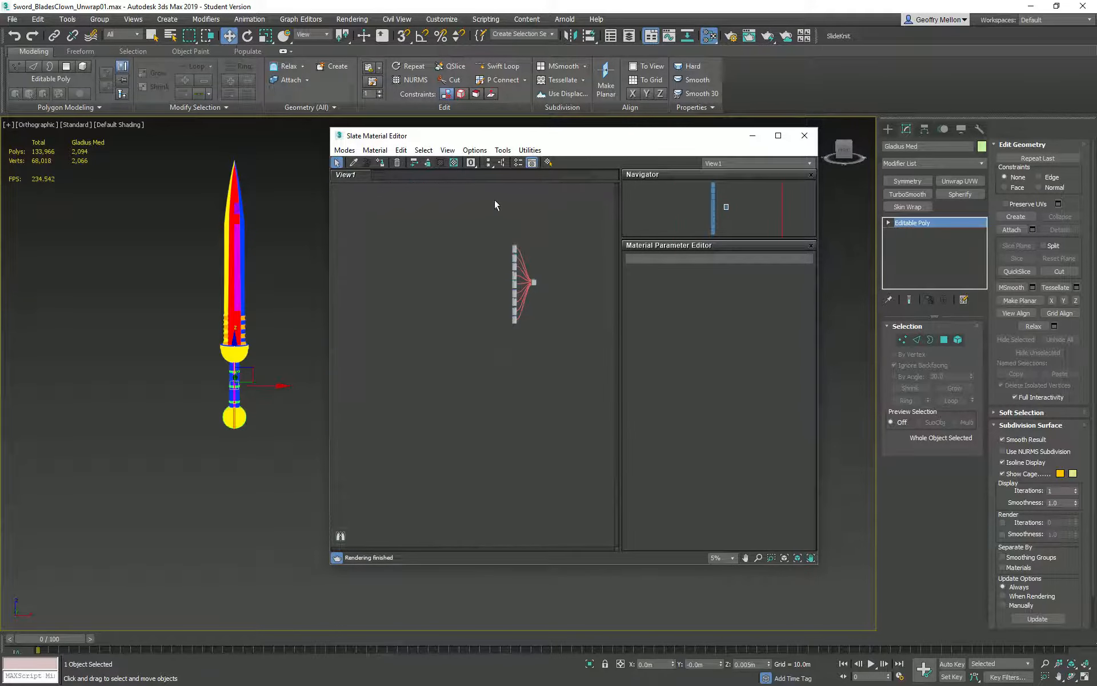
Delete the whole material graph from the view and reload it by picking the sword's material again.
drag(482, 199, 613, 423)
key(Delete)
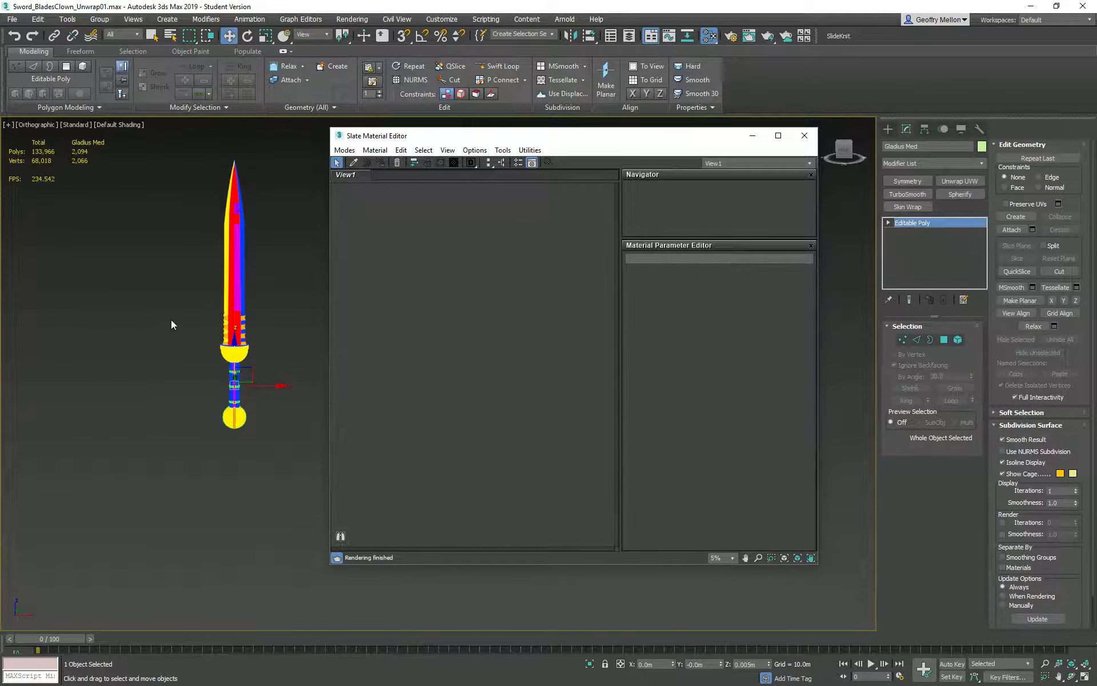
click(354, 162)
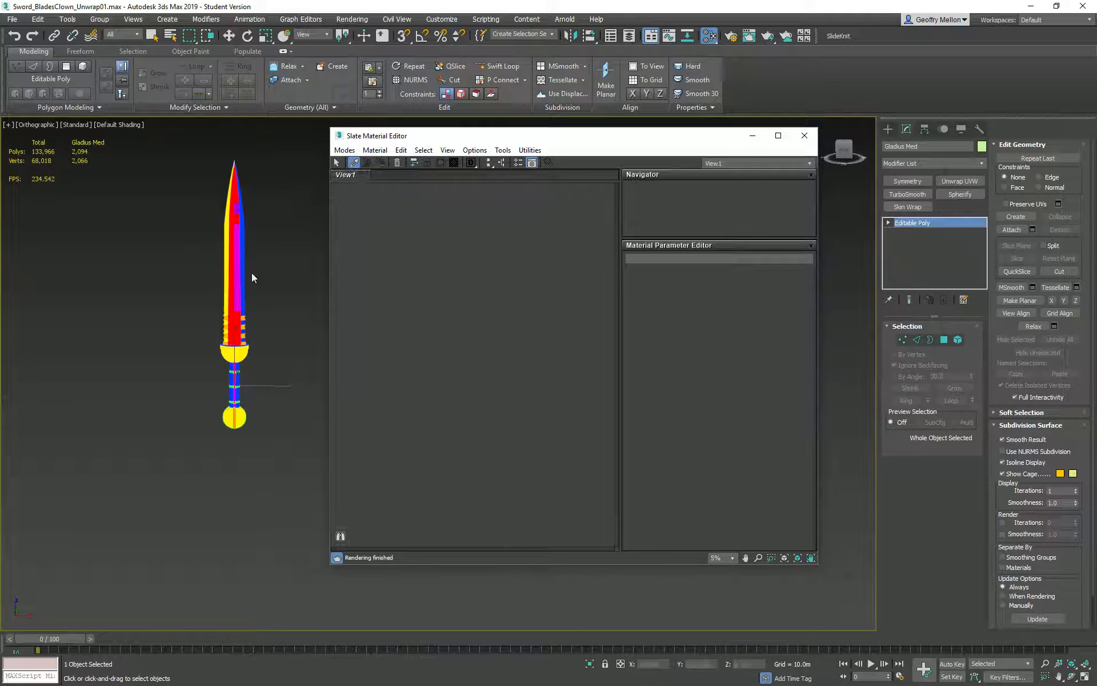
click(252, 274)
scroll(494, 357, up, 5)
scroll(494, 355, up, 5)
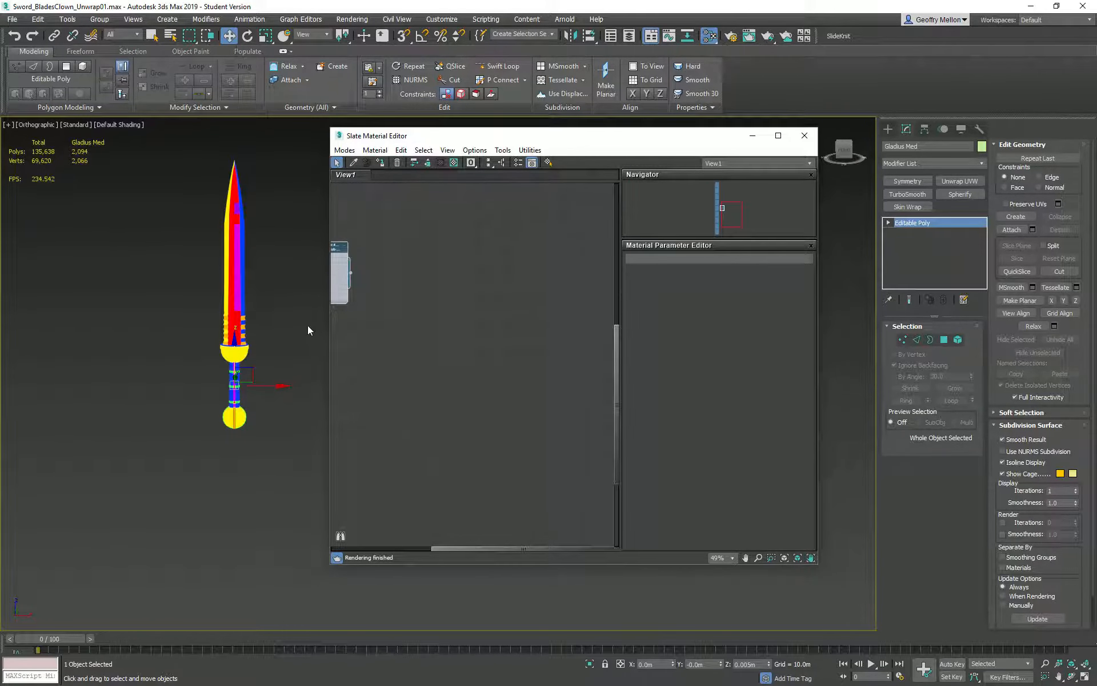
Close the Slate Material Editor after bringing the reloaded Multi/Sub-Object node into view.
middle_drag(359, 329, 563, 398)
scroll(563, 395, down, 1)
click(804, 136)
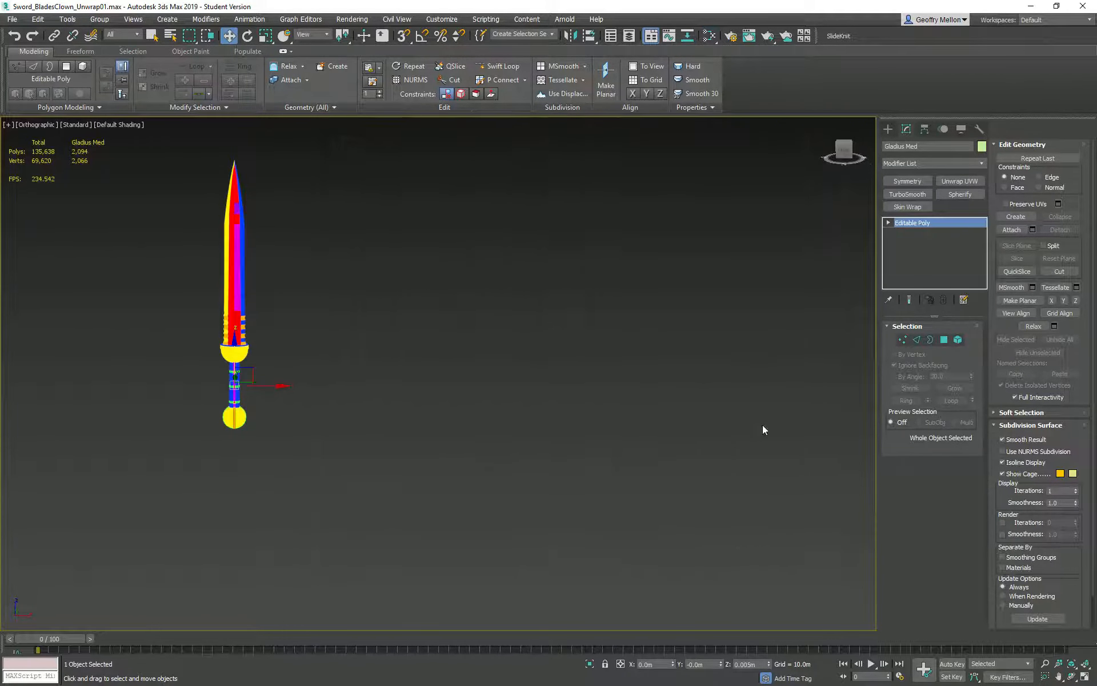
middle_drag(320, 302, 509, 300)
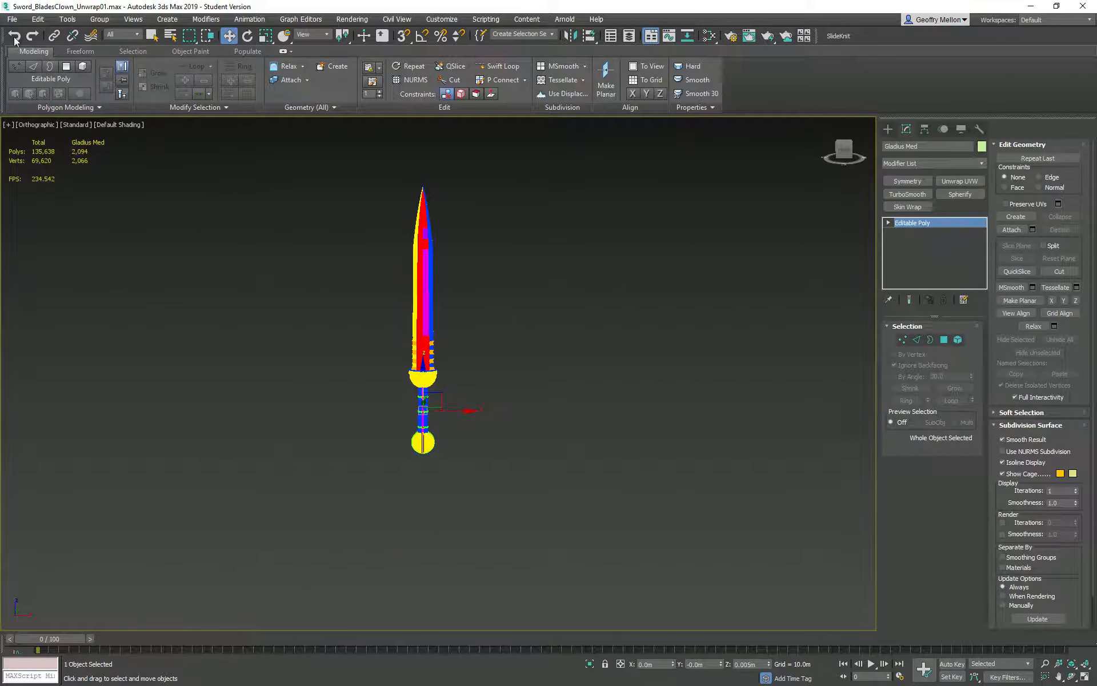
click(12, 19)
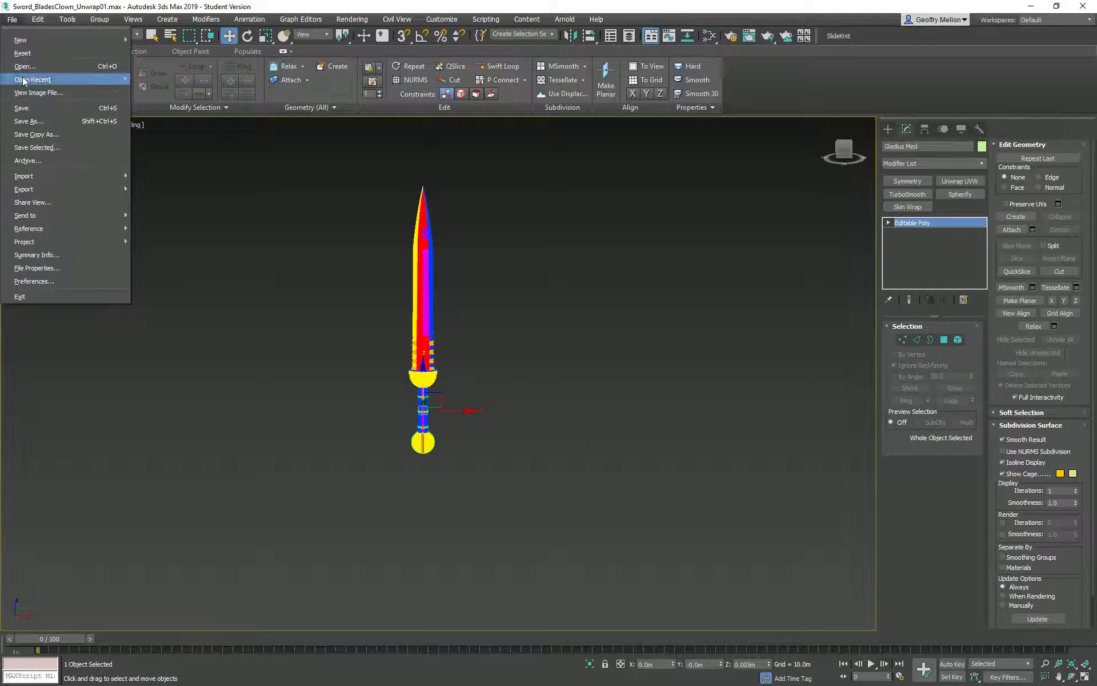
mouse_move(24, 79)
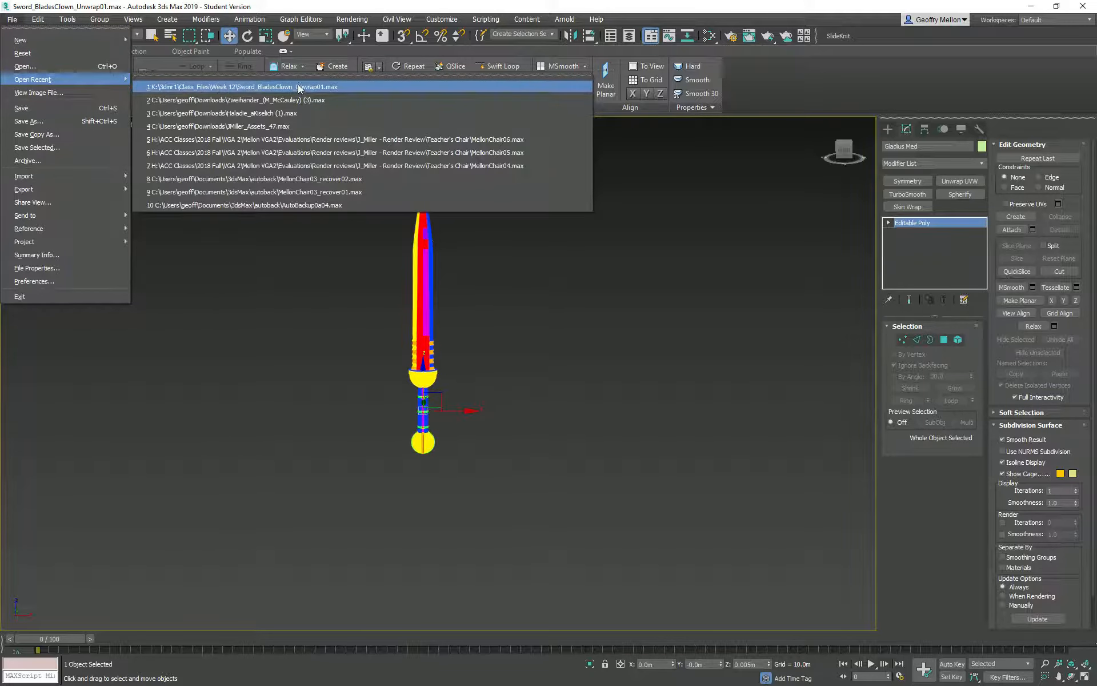
click(719, 298)
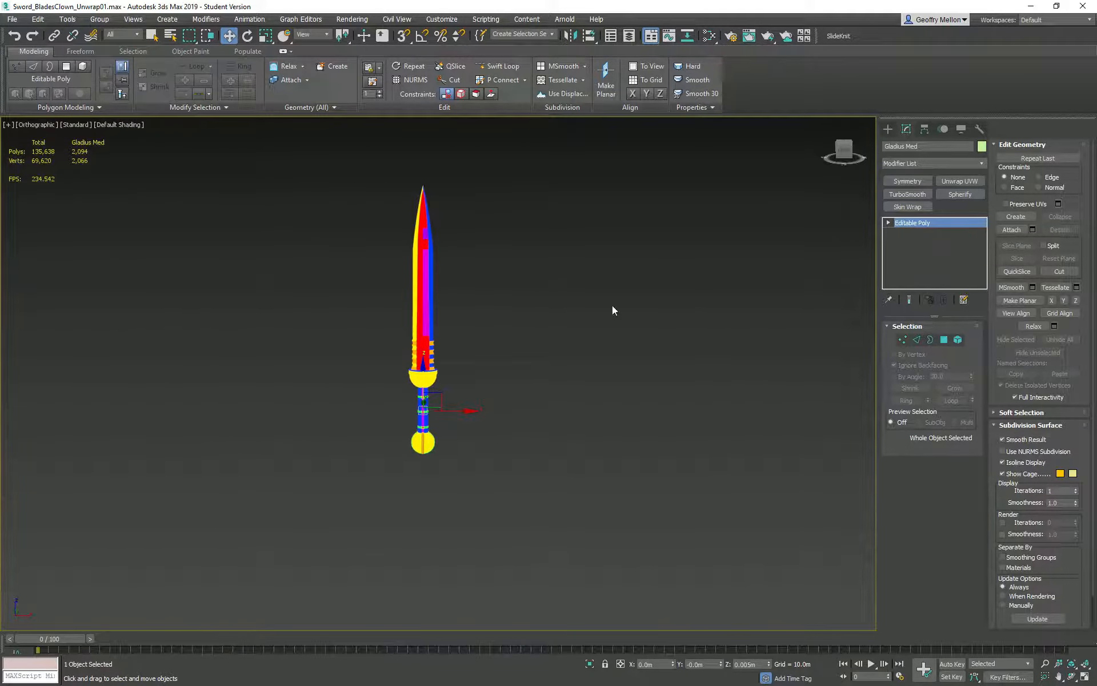